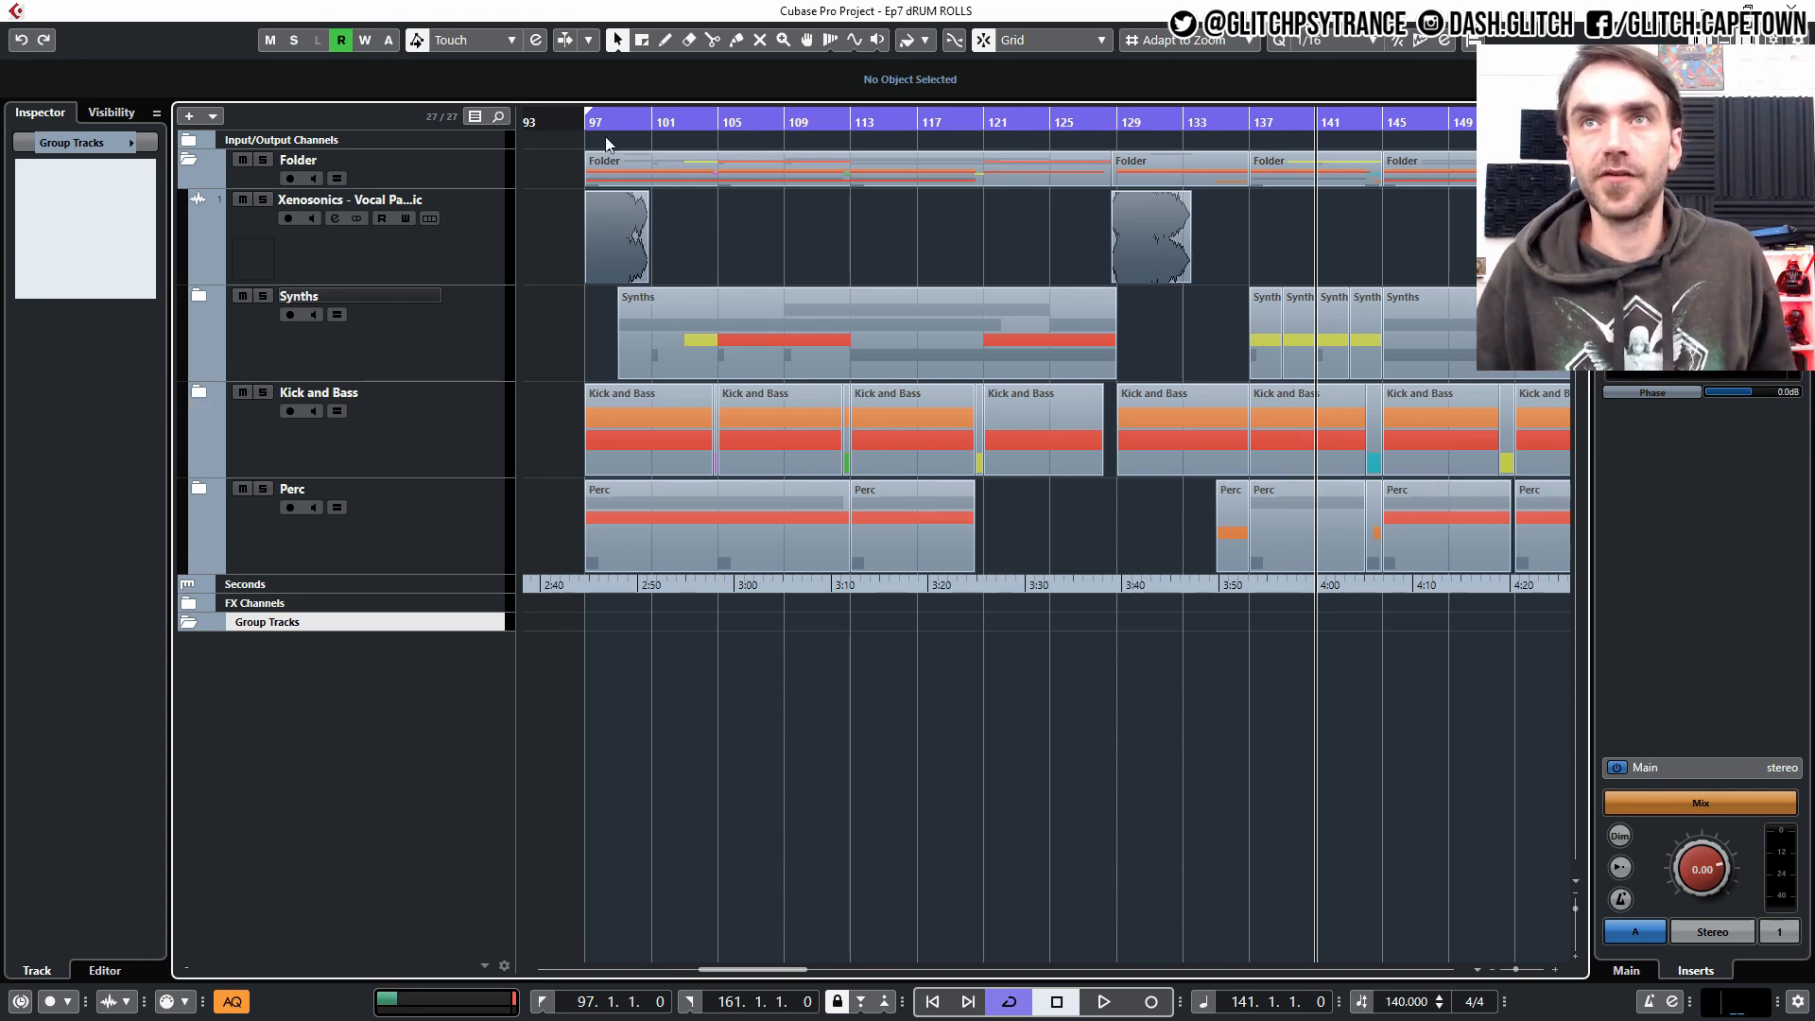
Shorten the project's cycle range so that it runs from bar 97 to bar 113.
left_click_drag(583, 133, 886, 217)
scroll(1146, 226, "down", 1)
left_click(1126, 130, "alt")
scroll(1089, 234, "right", 5)
scroll(1086, 235, "left", 5)
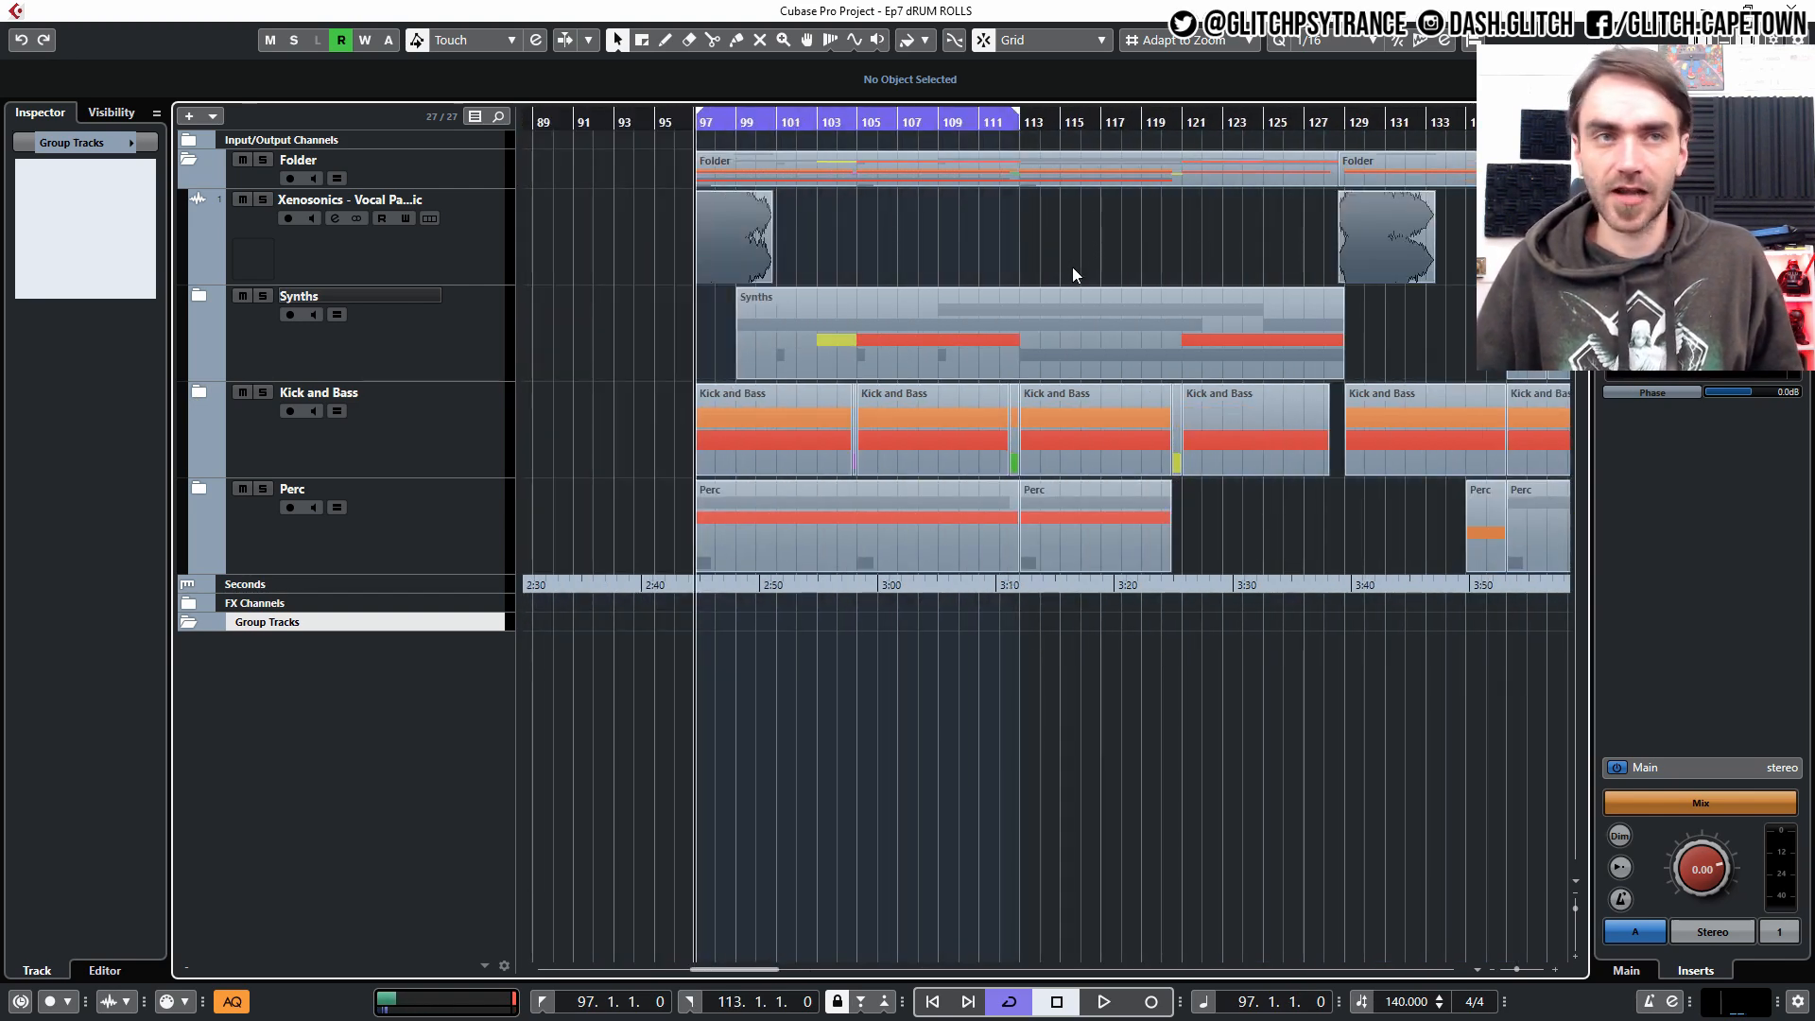
scroll(1064, 269, "up", 1)
scroll(934, 378, "left", 2)
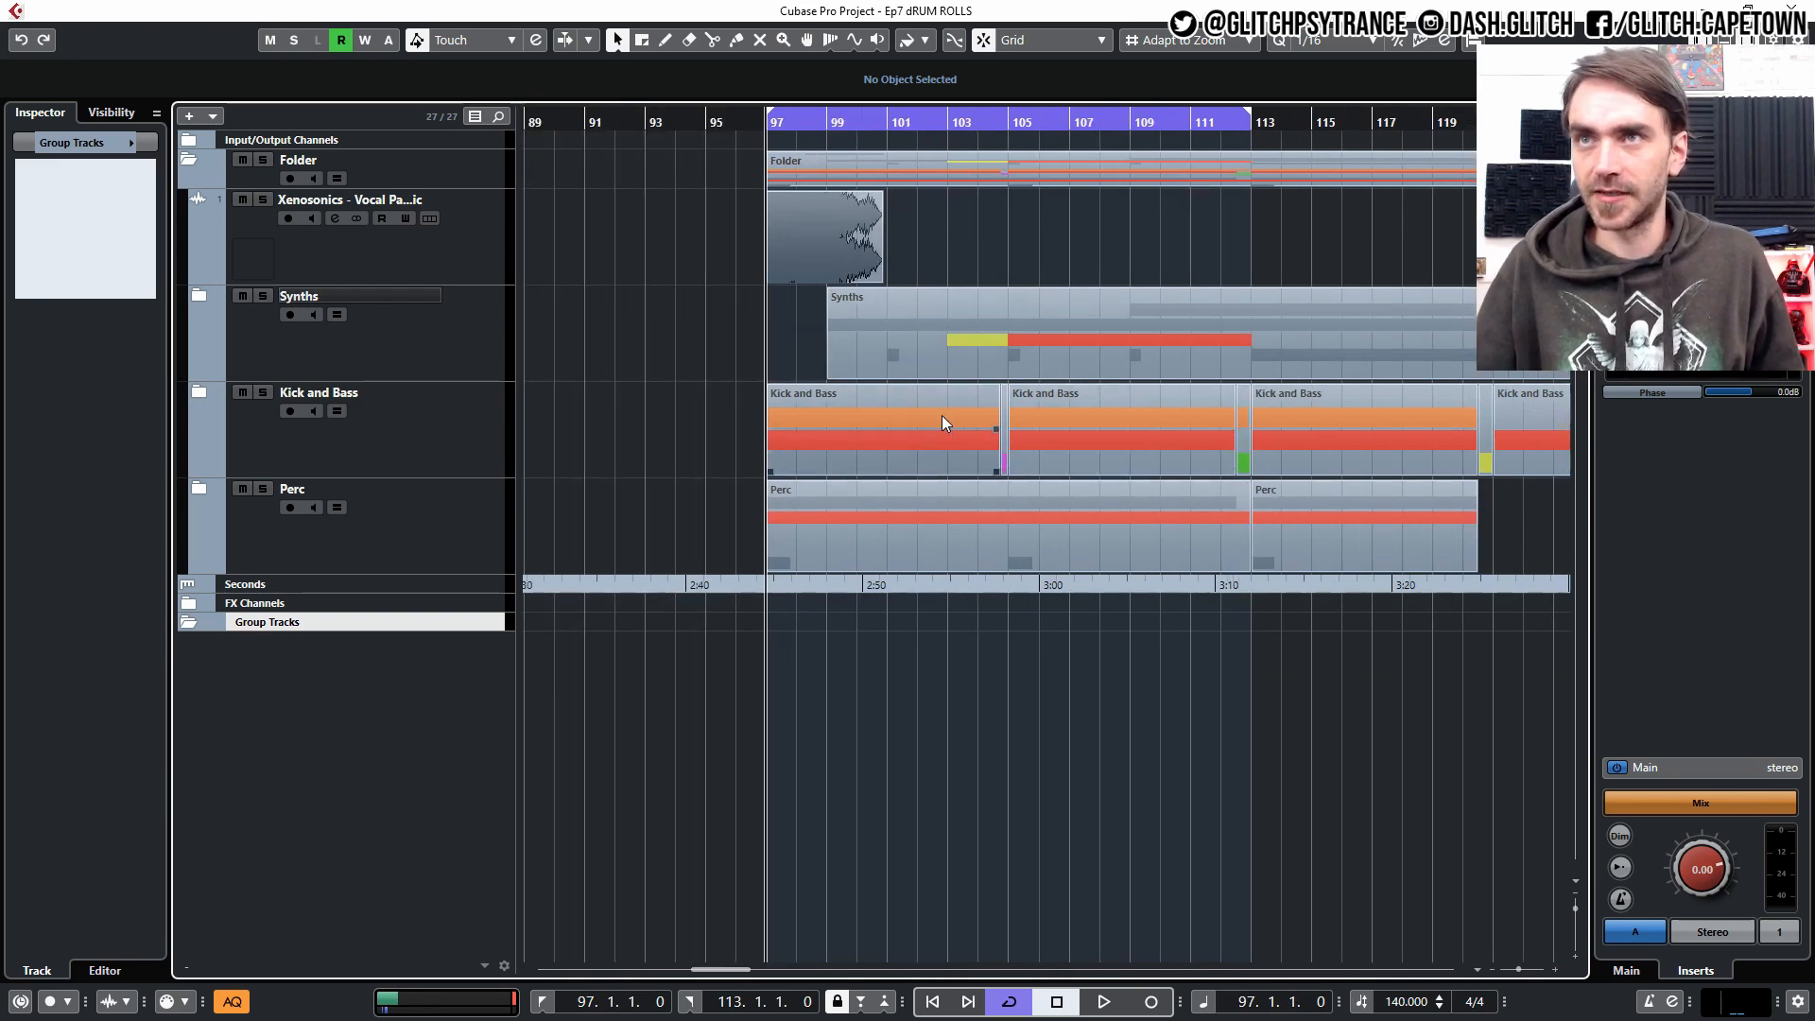
Expand the Kick and Bass folder and select its Kick Fills track.
left_click(196, 395)
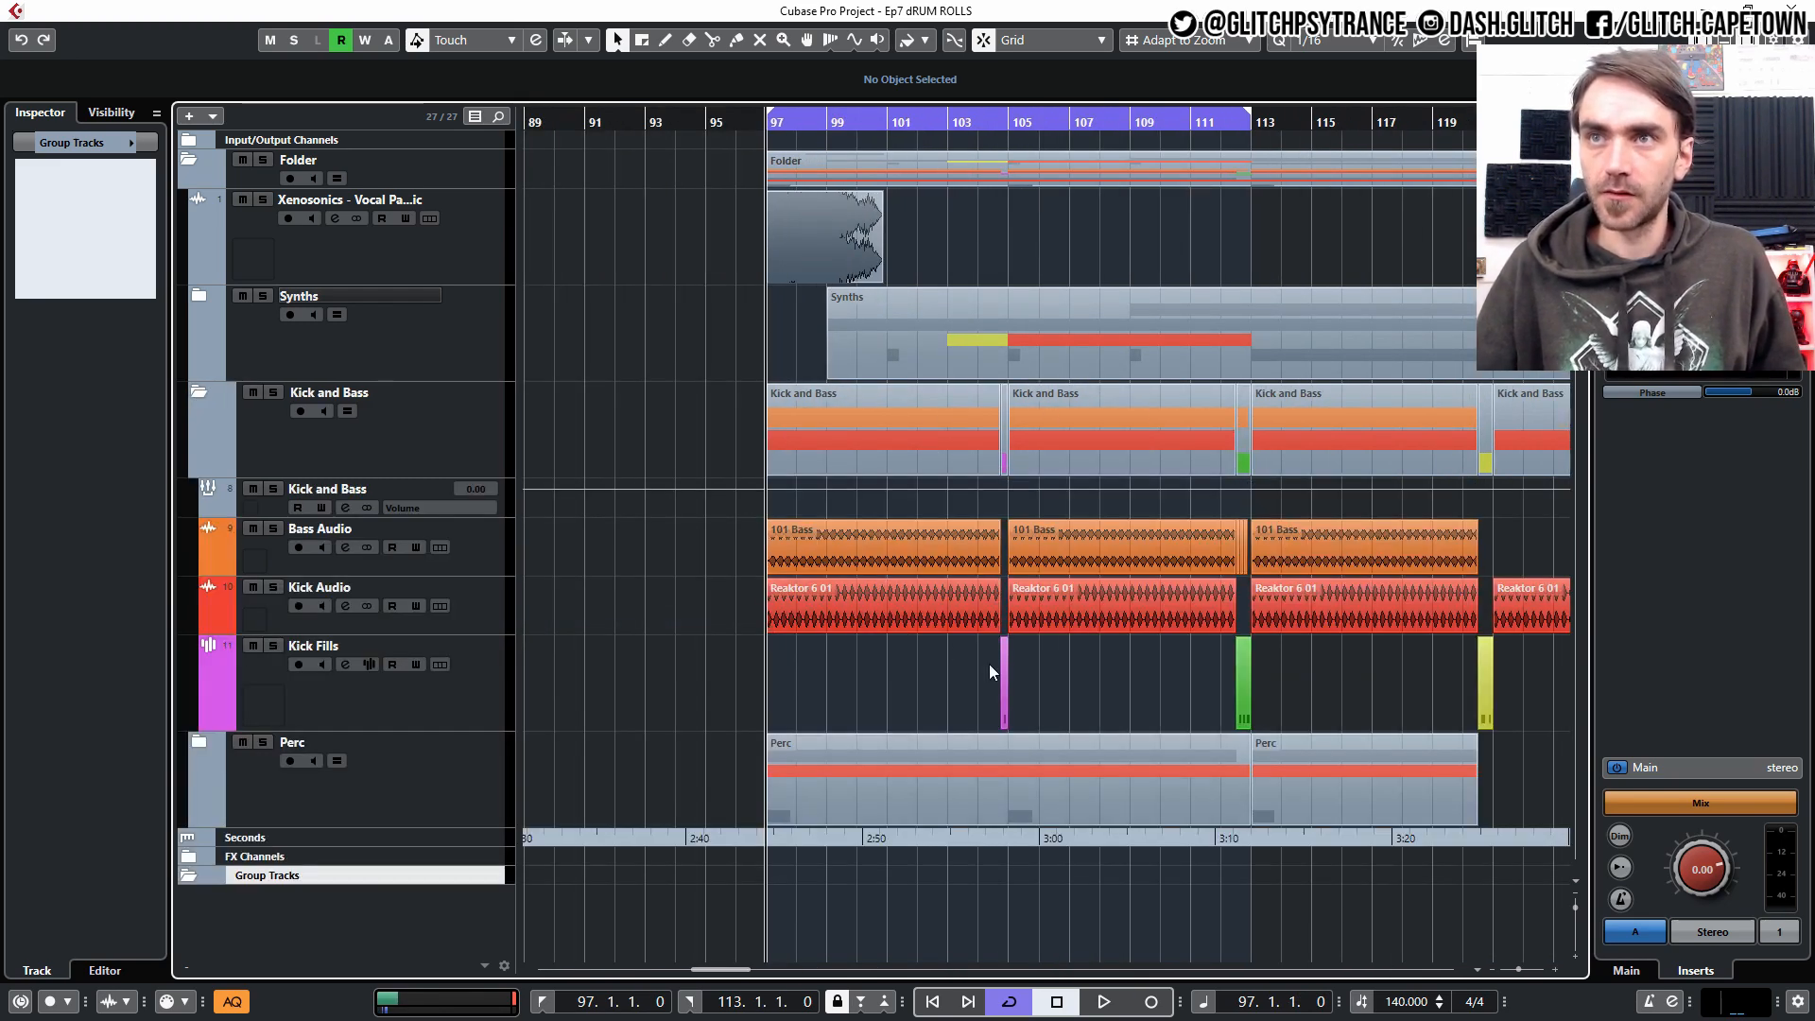
scroll(1002, 658, "up", 1)
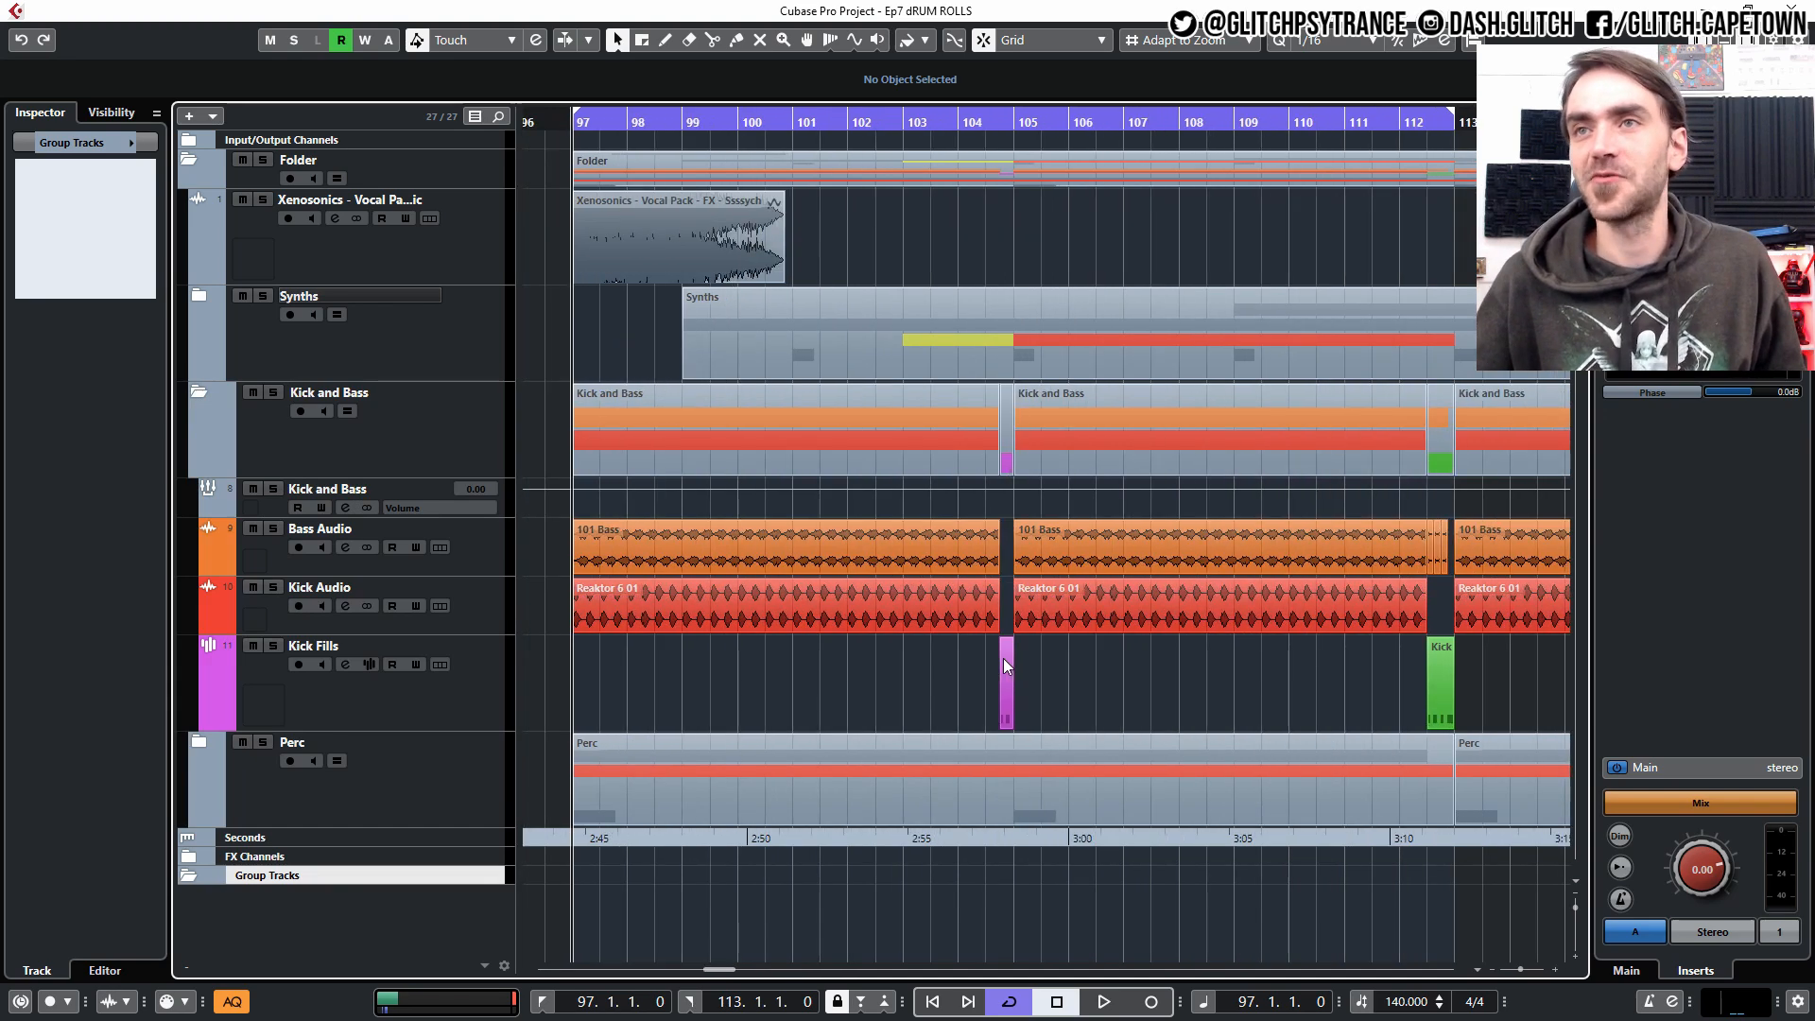
left_click(423, 726)
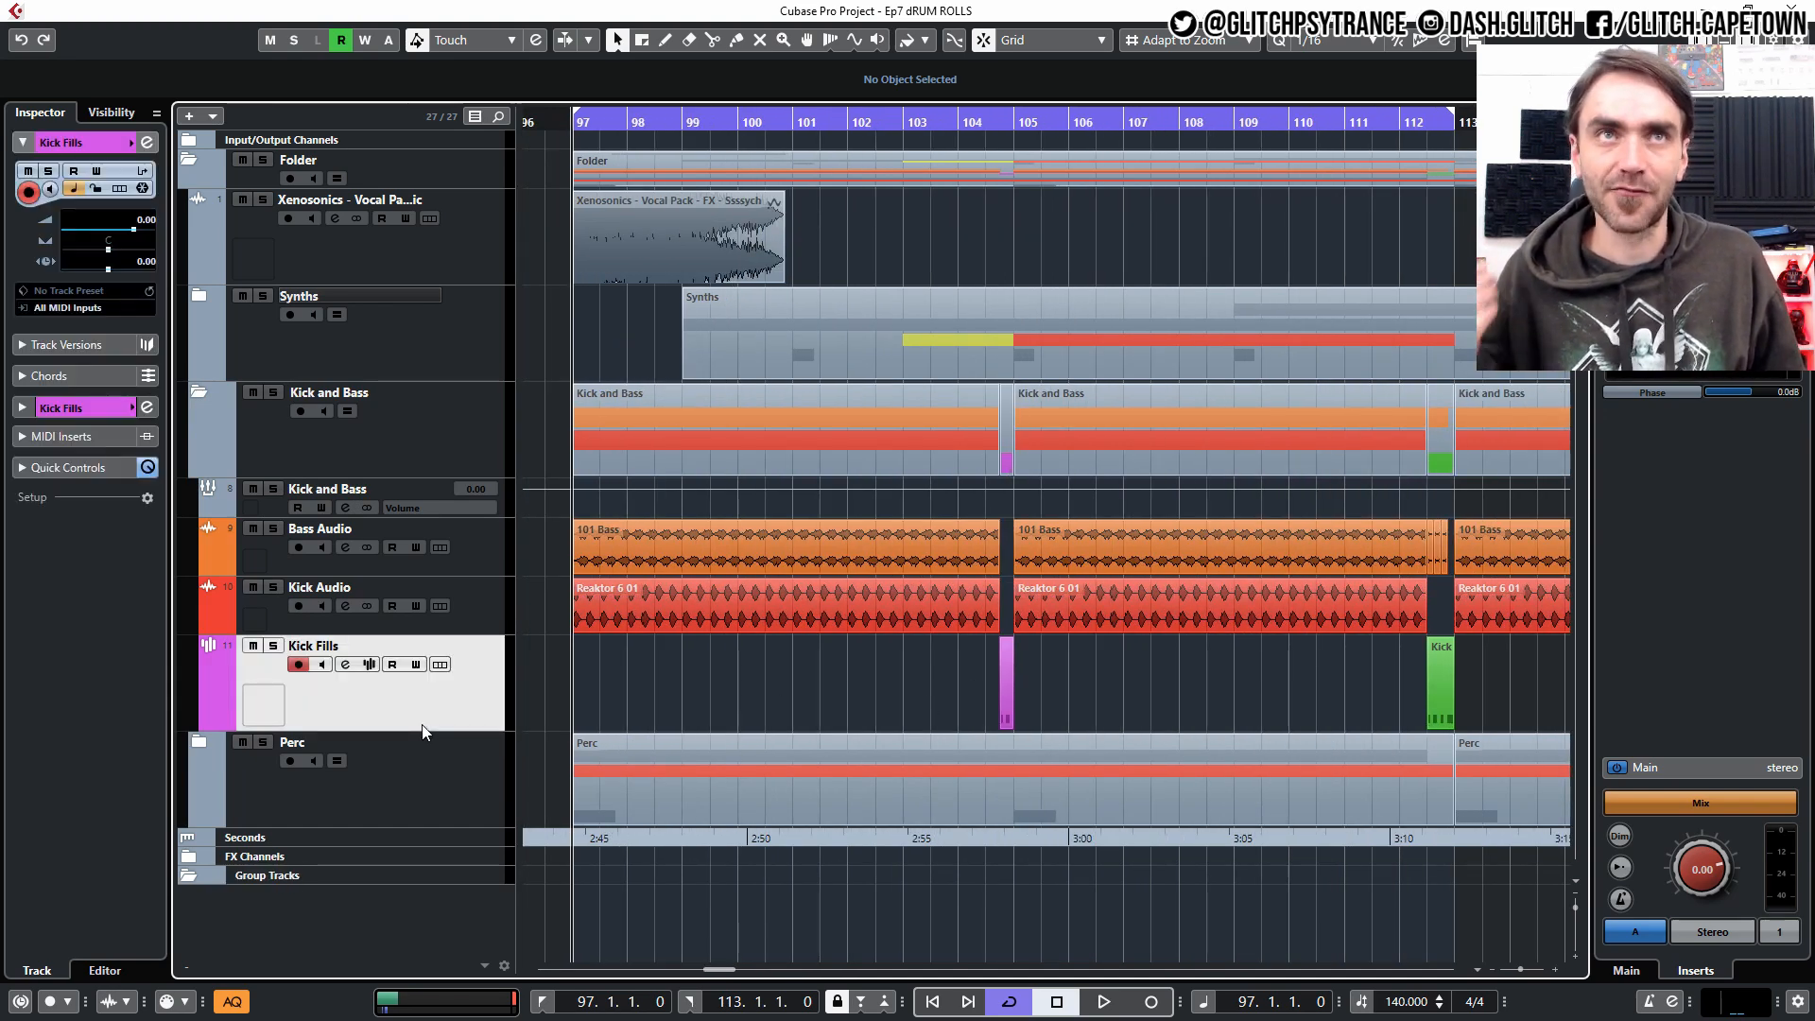
scroll(815, 656, "left", 3)
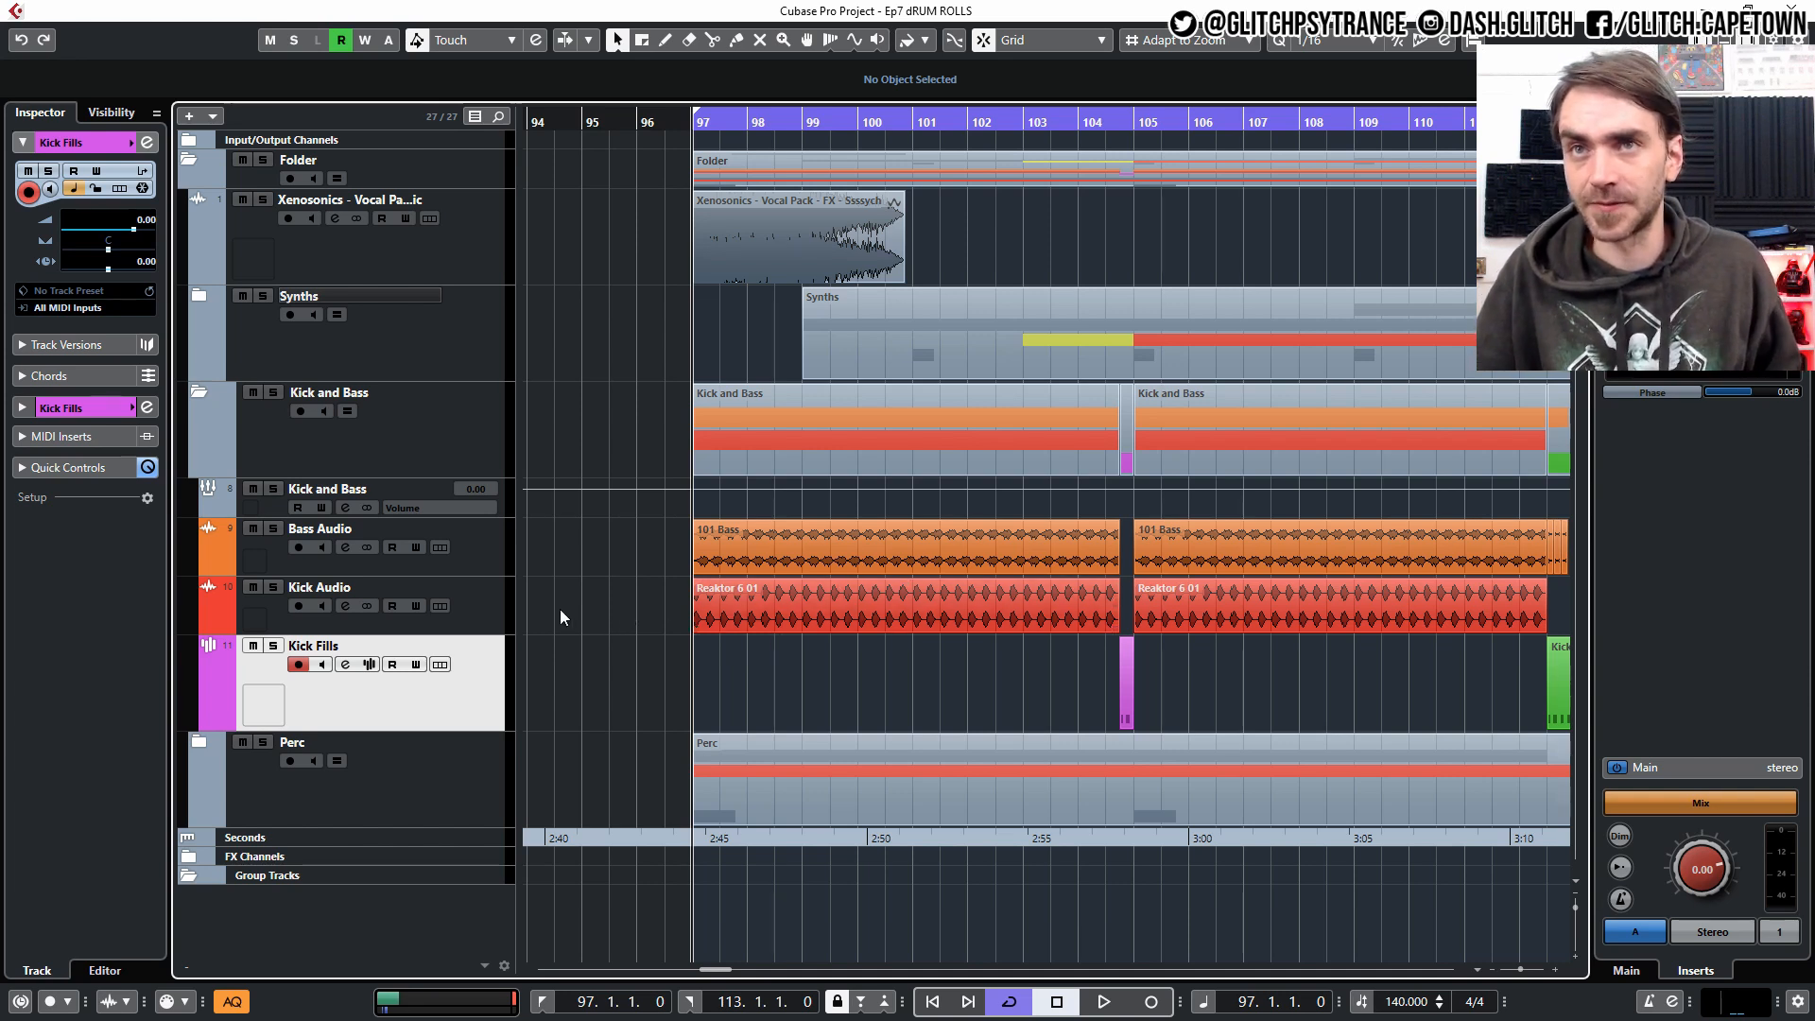
Increase the heights of the Kick Audio and Bass Audio tracks.
left_click(491, 610)
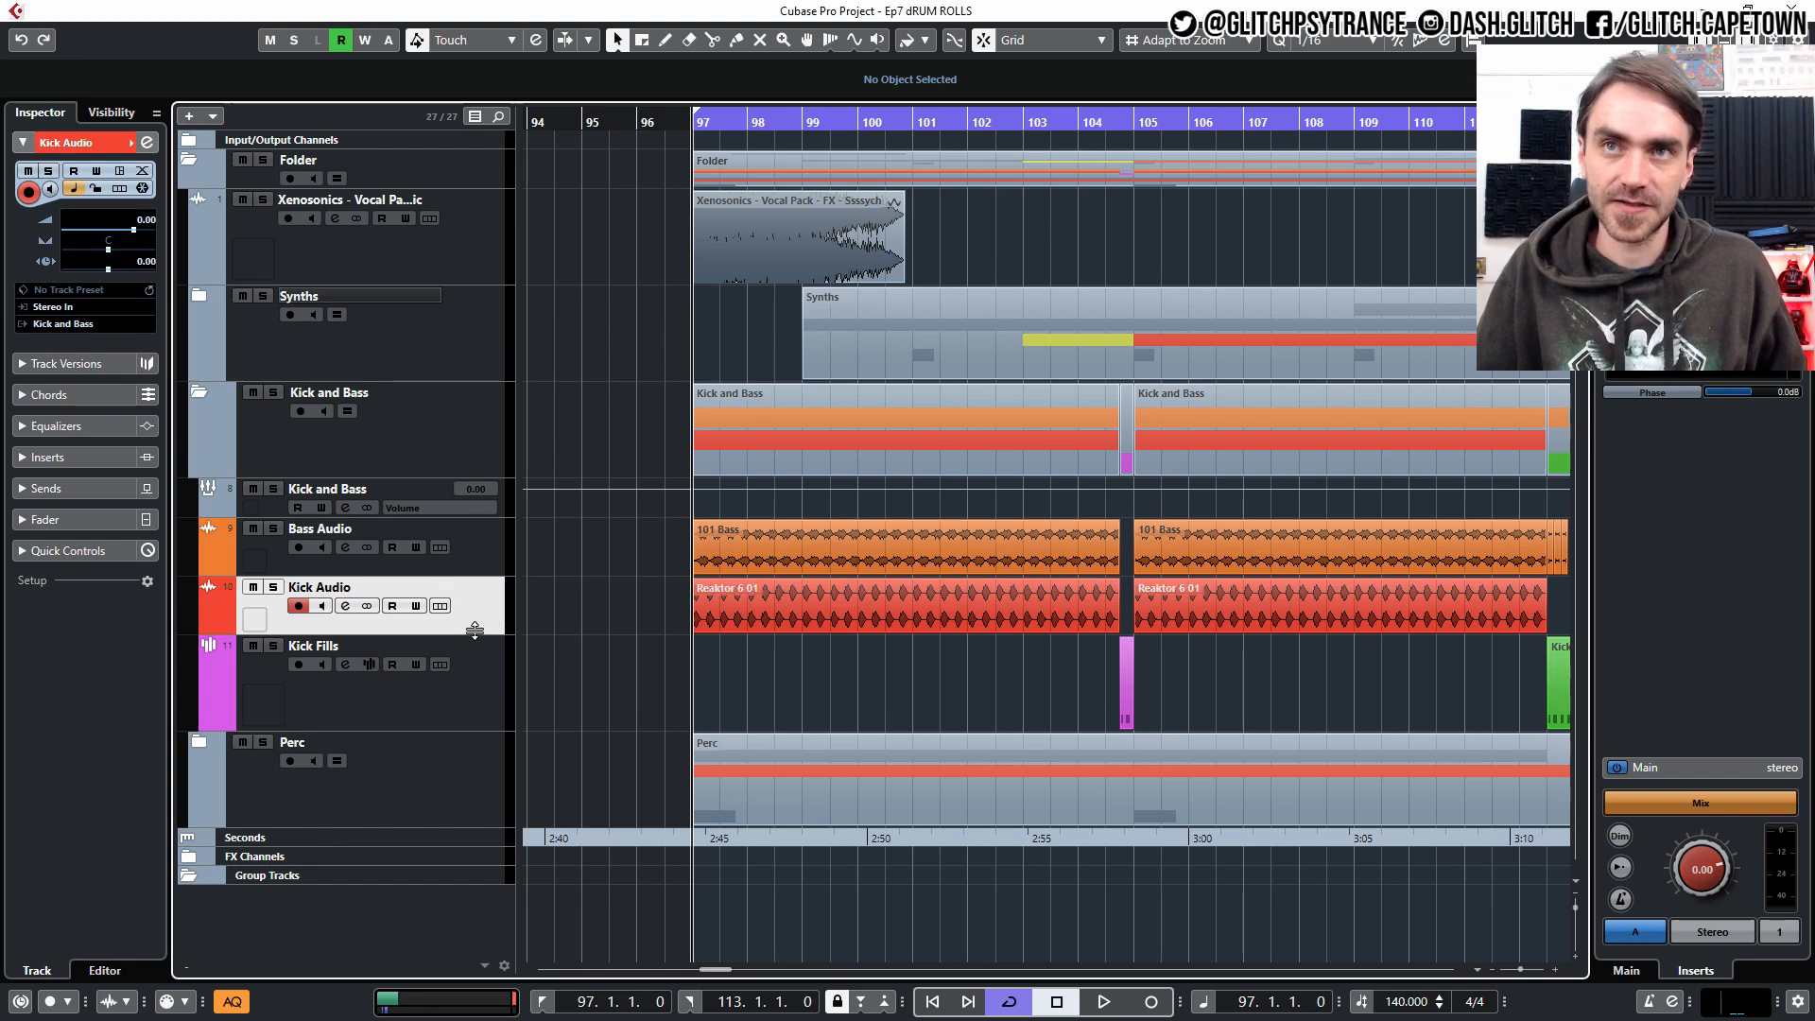
left_click_drag(474, 631, 477, 650)
left_click(470, 571)
left_click_drag(473, 576, 480, 615)
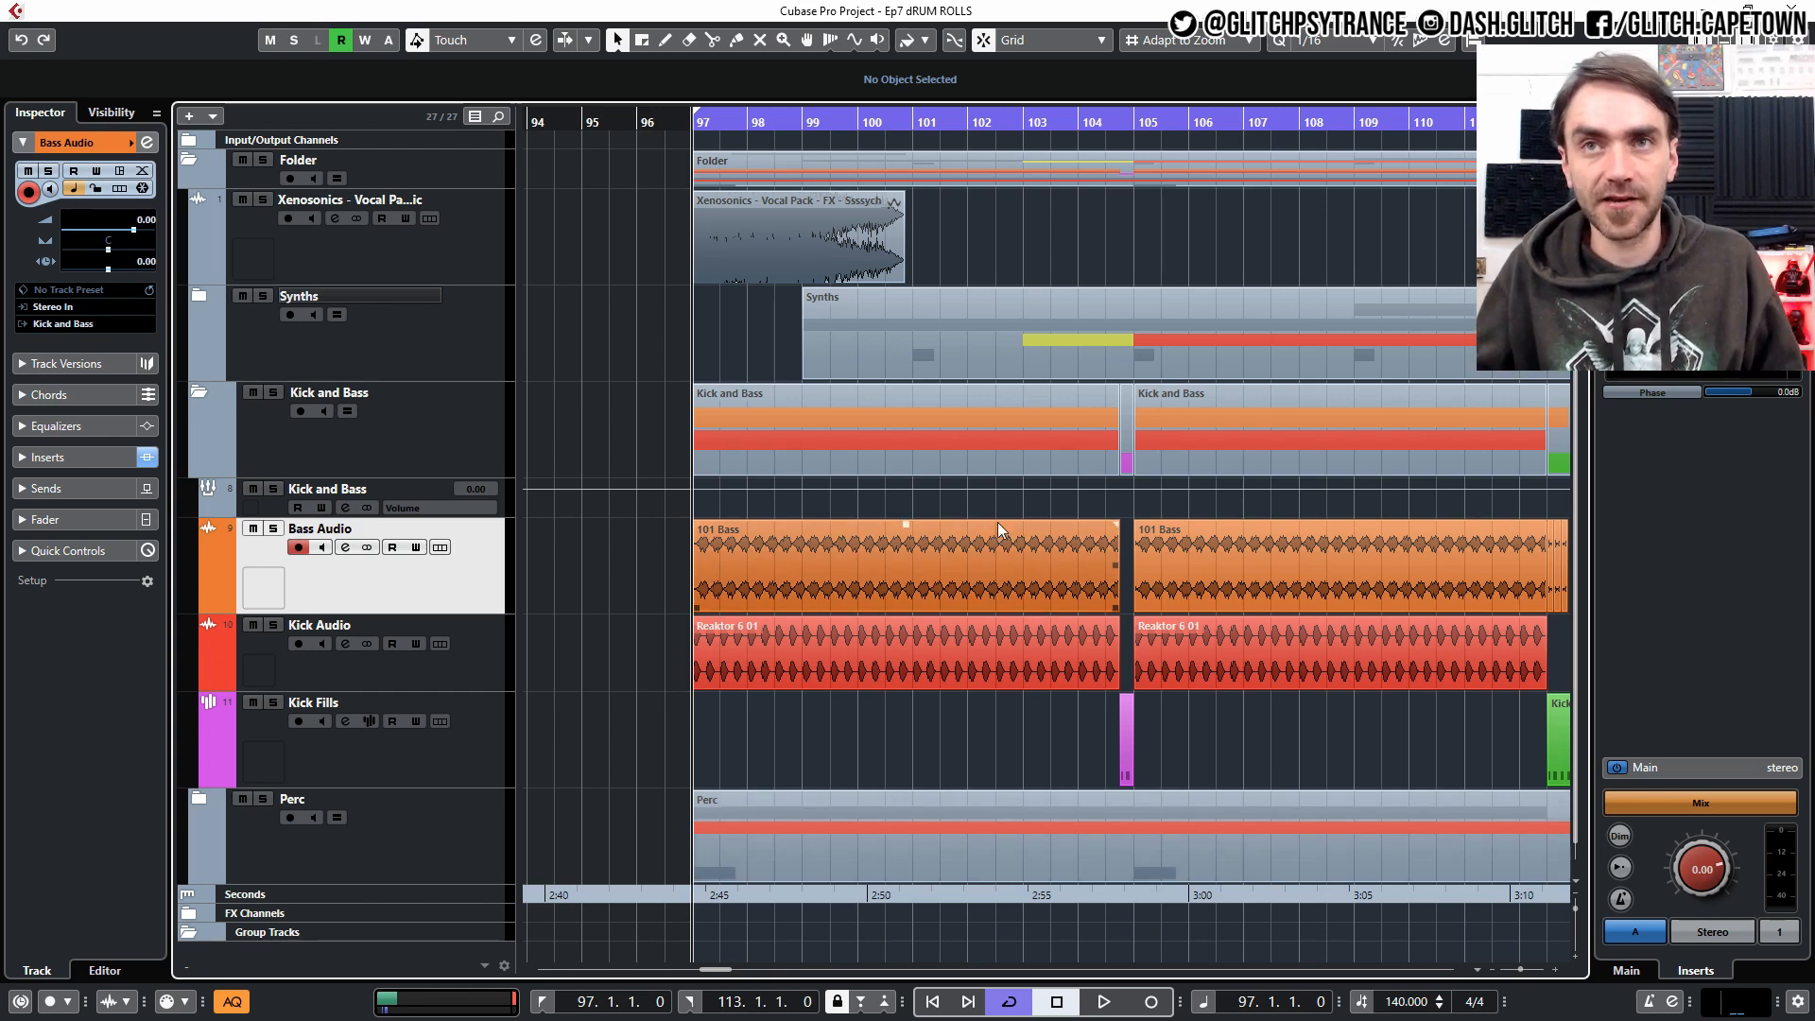
Open the short purple Kick Fills part before bar 105 to examine its notes, then close the note editor.
left_click(522, 761)
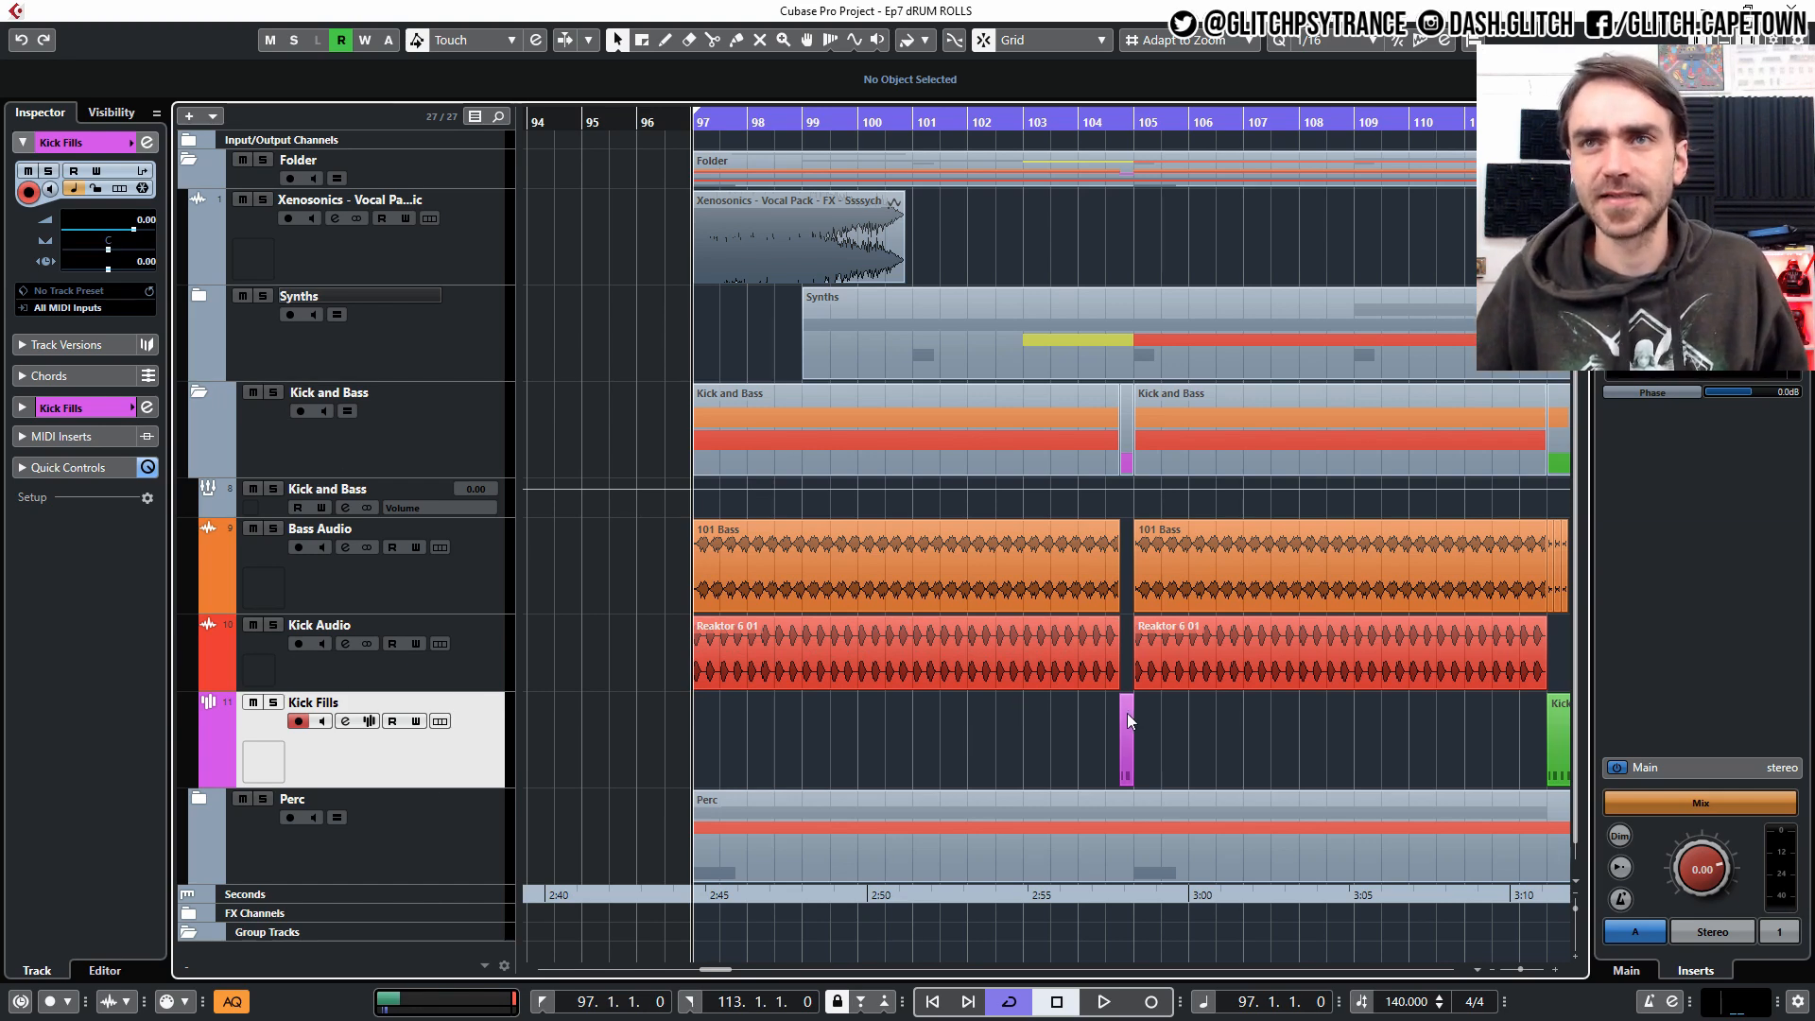
scroll(1123, 705, "up", 2)
scroll(1091, 769, "left", 1)
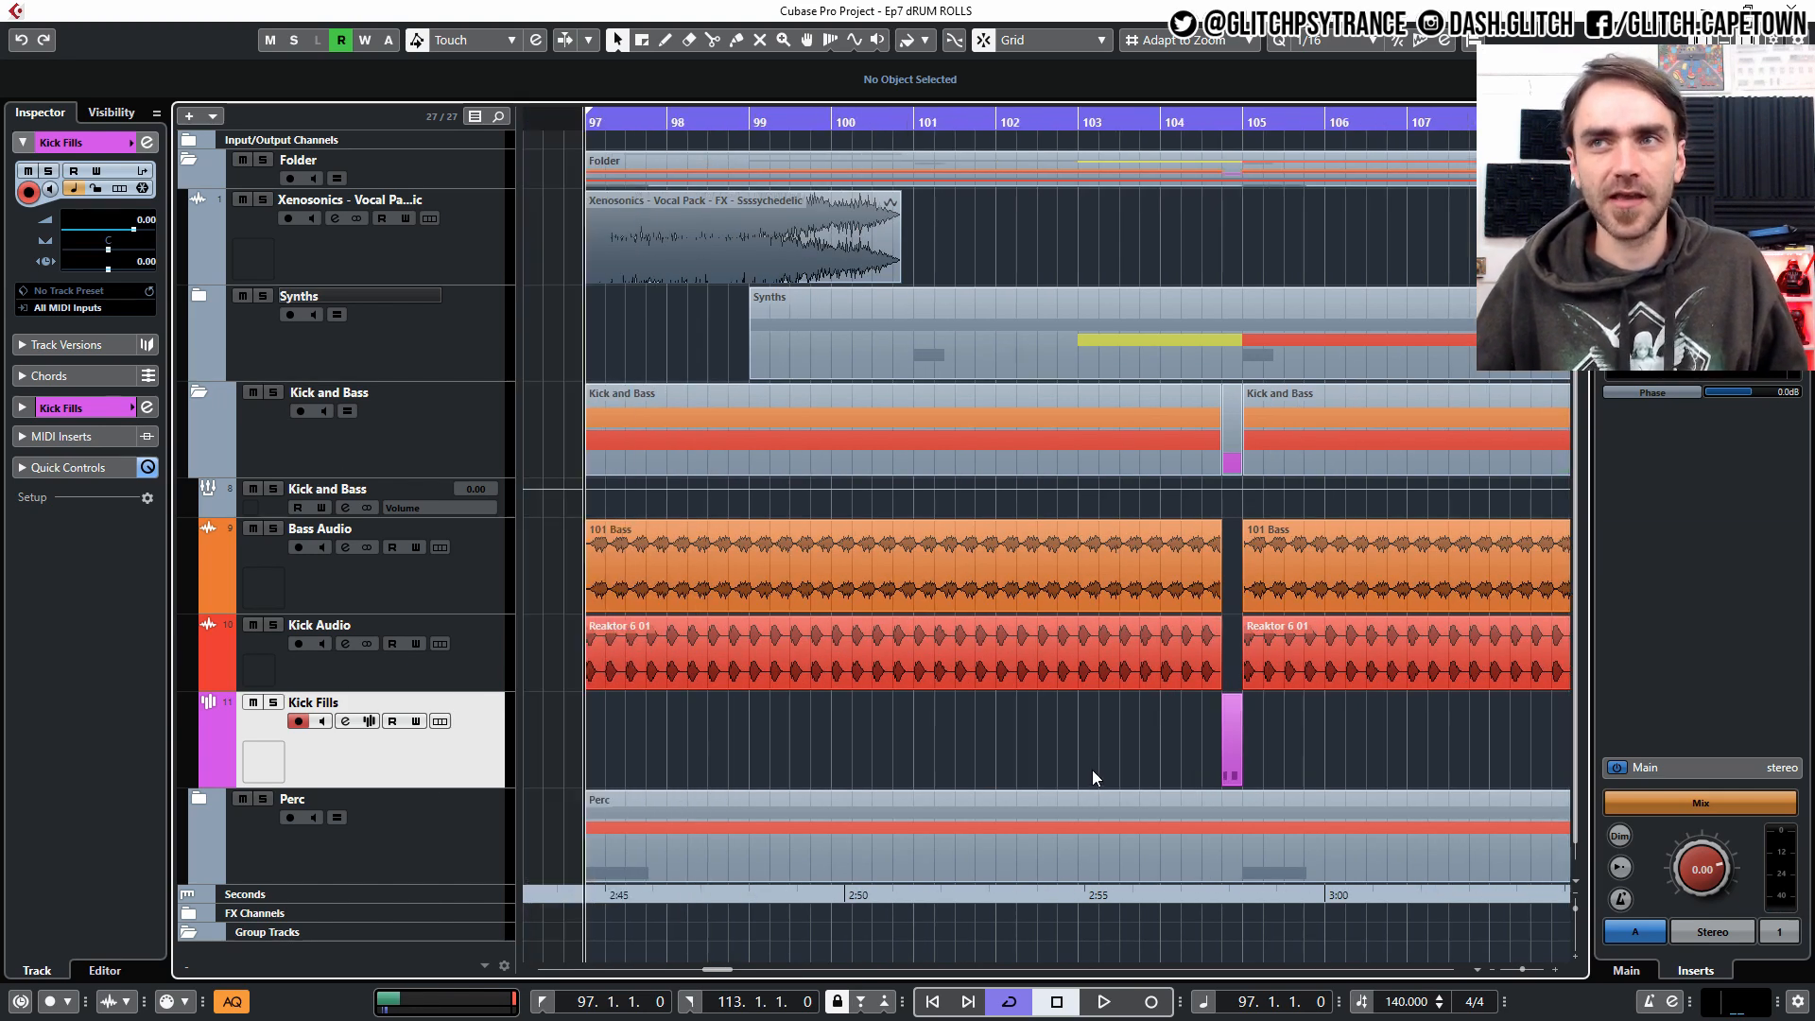
double_click(1226, 760)
scroll(323, 690, "left", 1)
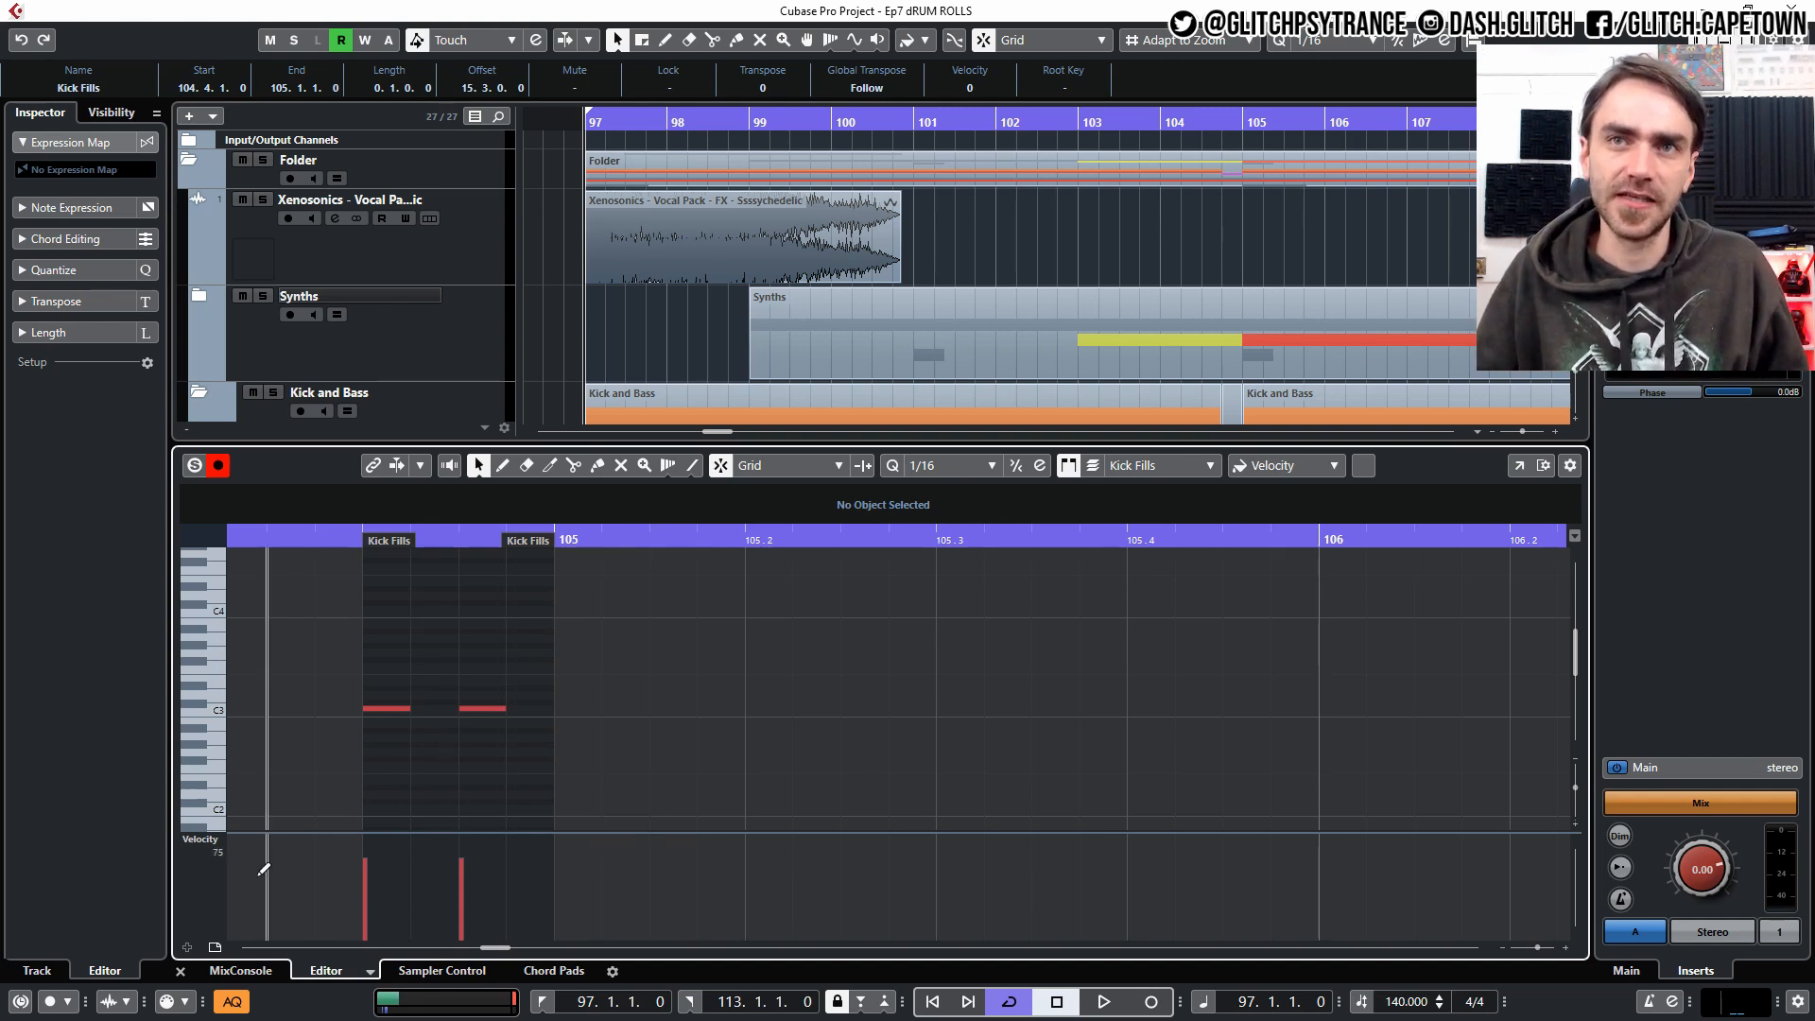
left_click(179, 971)
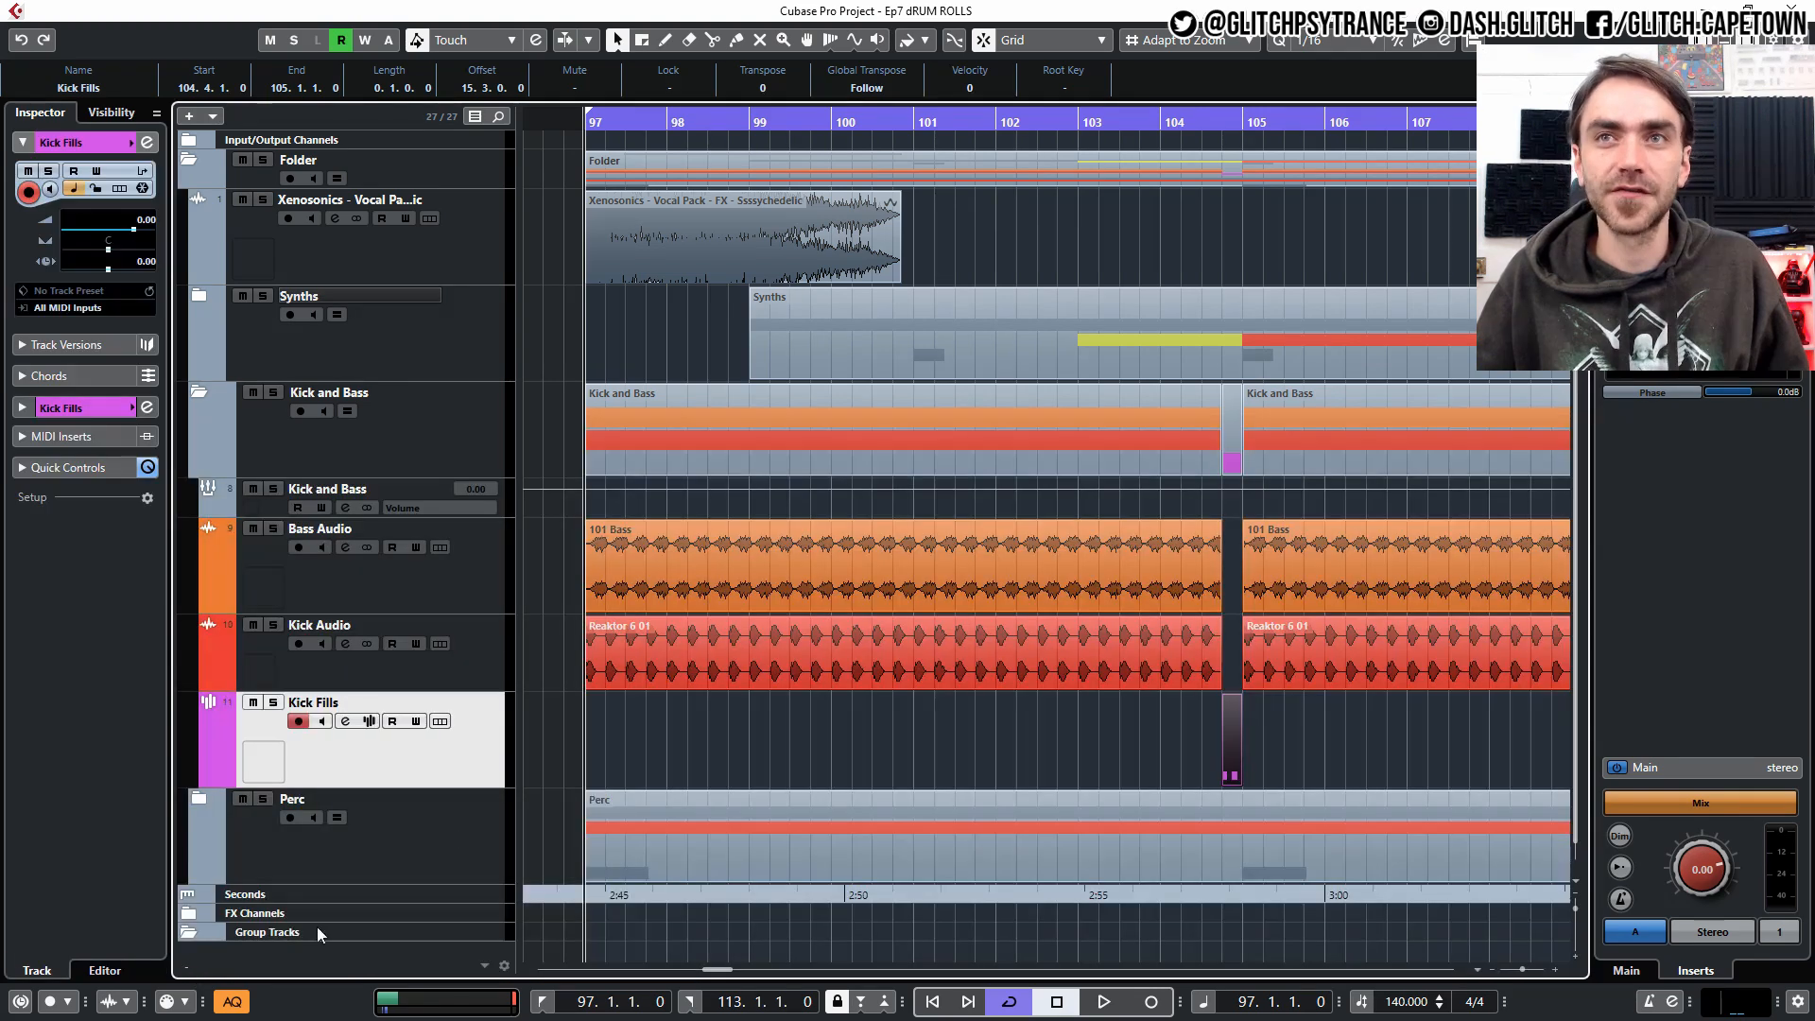
Examine the gap in the kick and bass events before bar 105 and the Kick Fills part placed in it.
left_click(1041, 678)
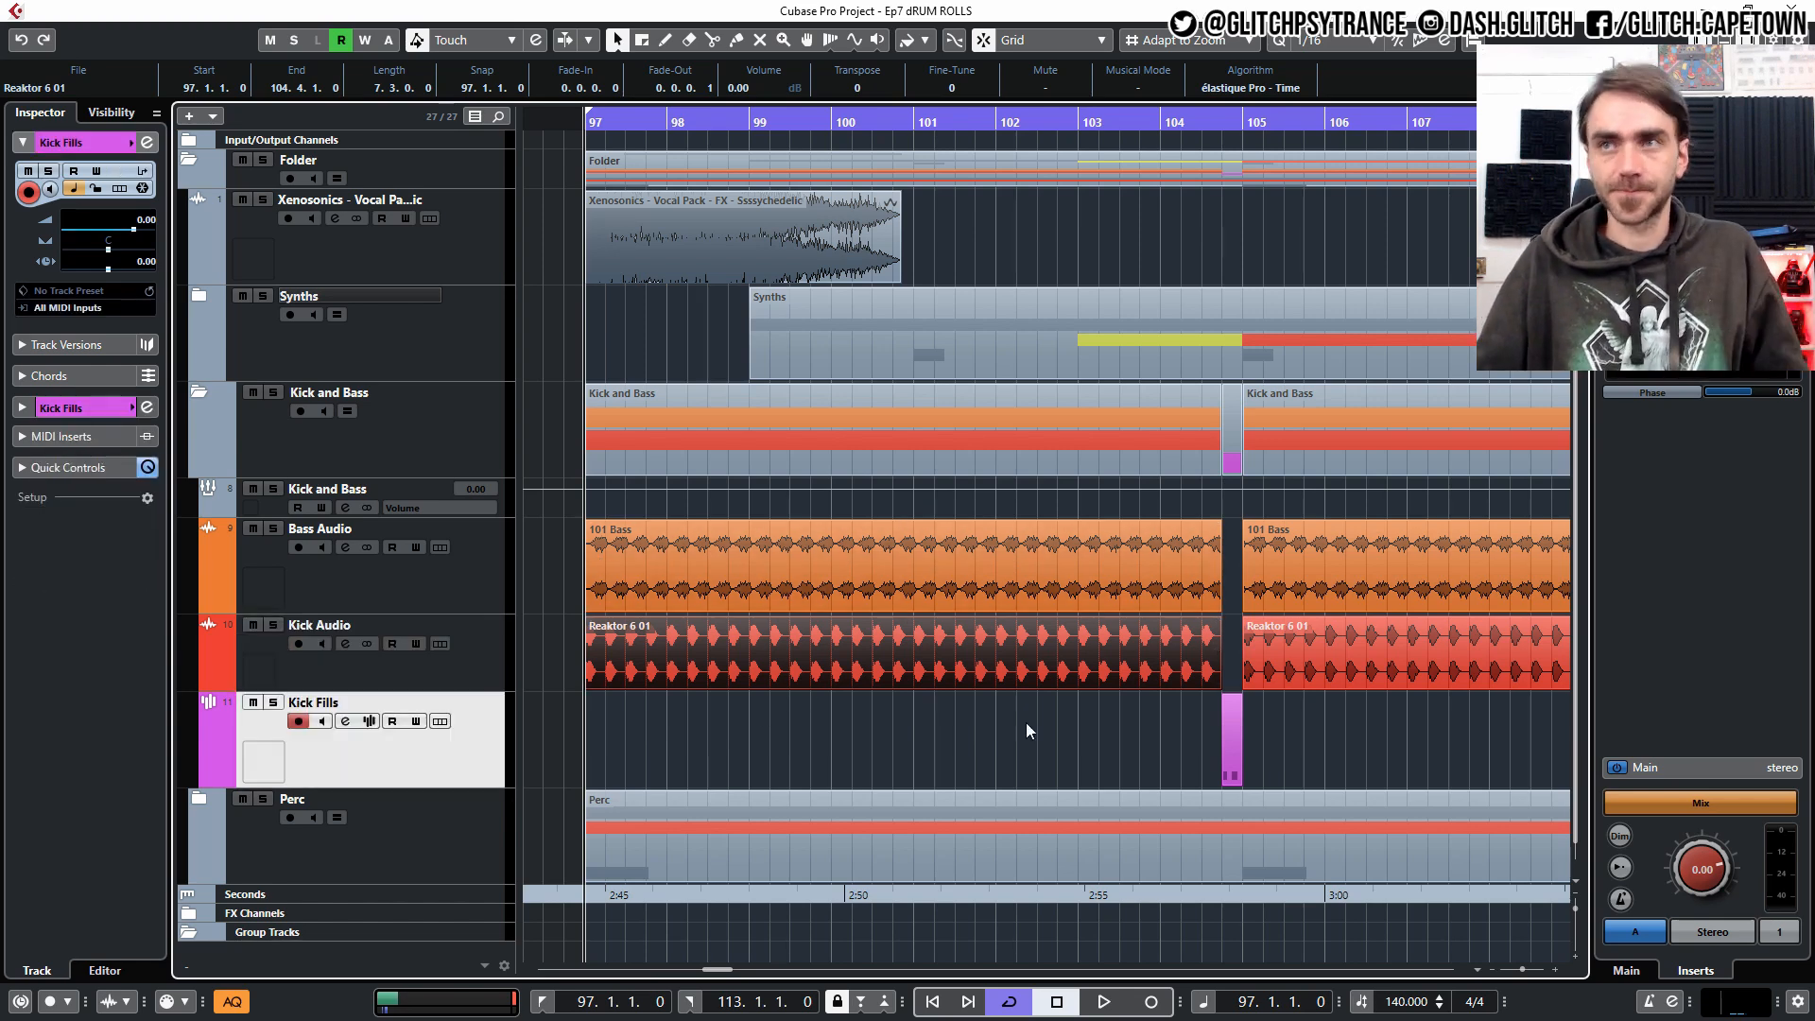
scroll(1066, 689, "down", 1)
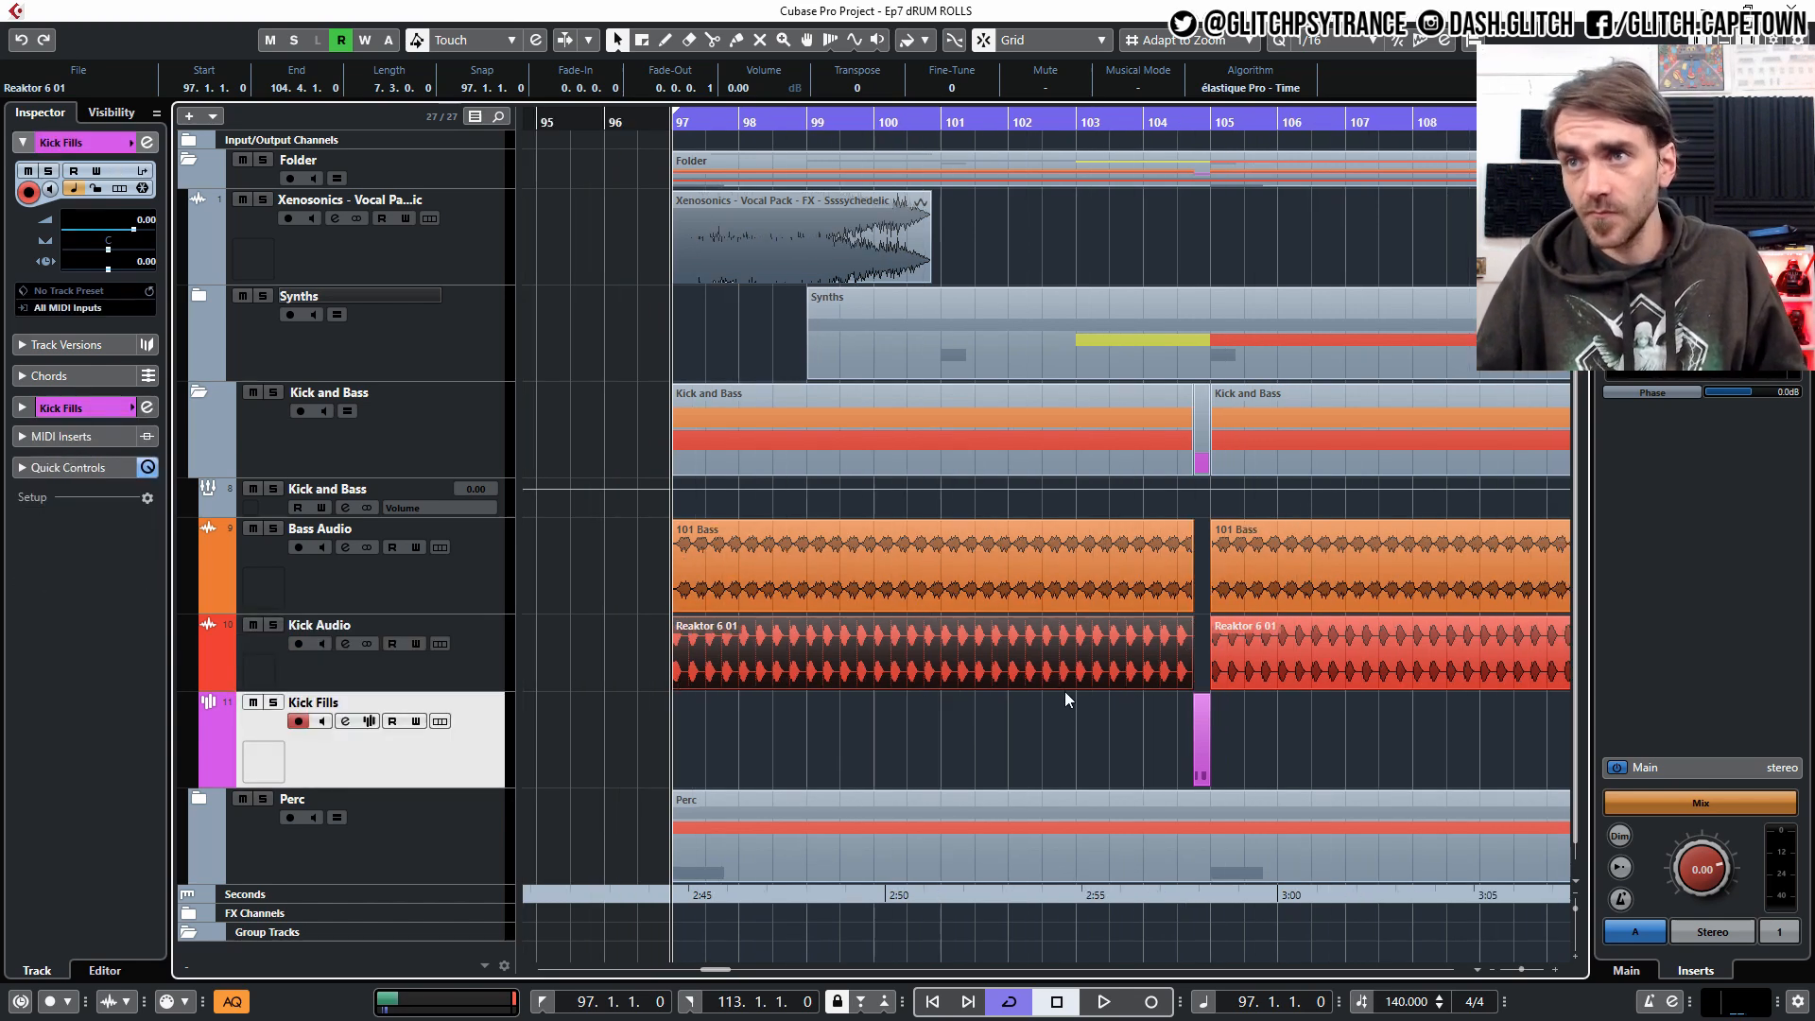
double_click(1203, 746)
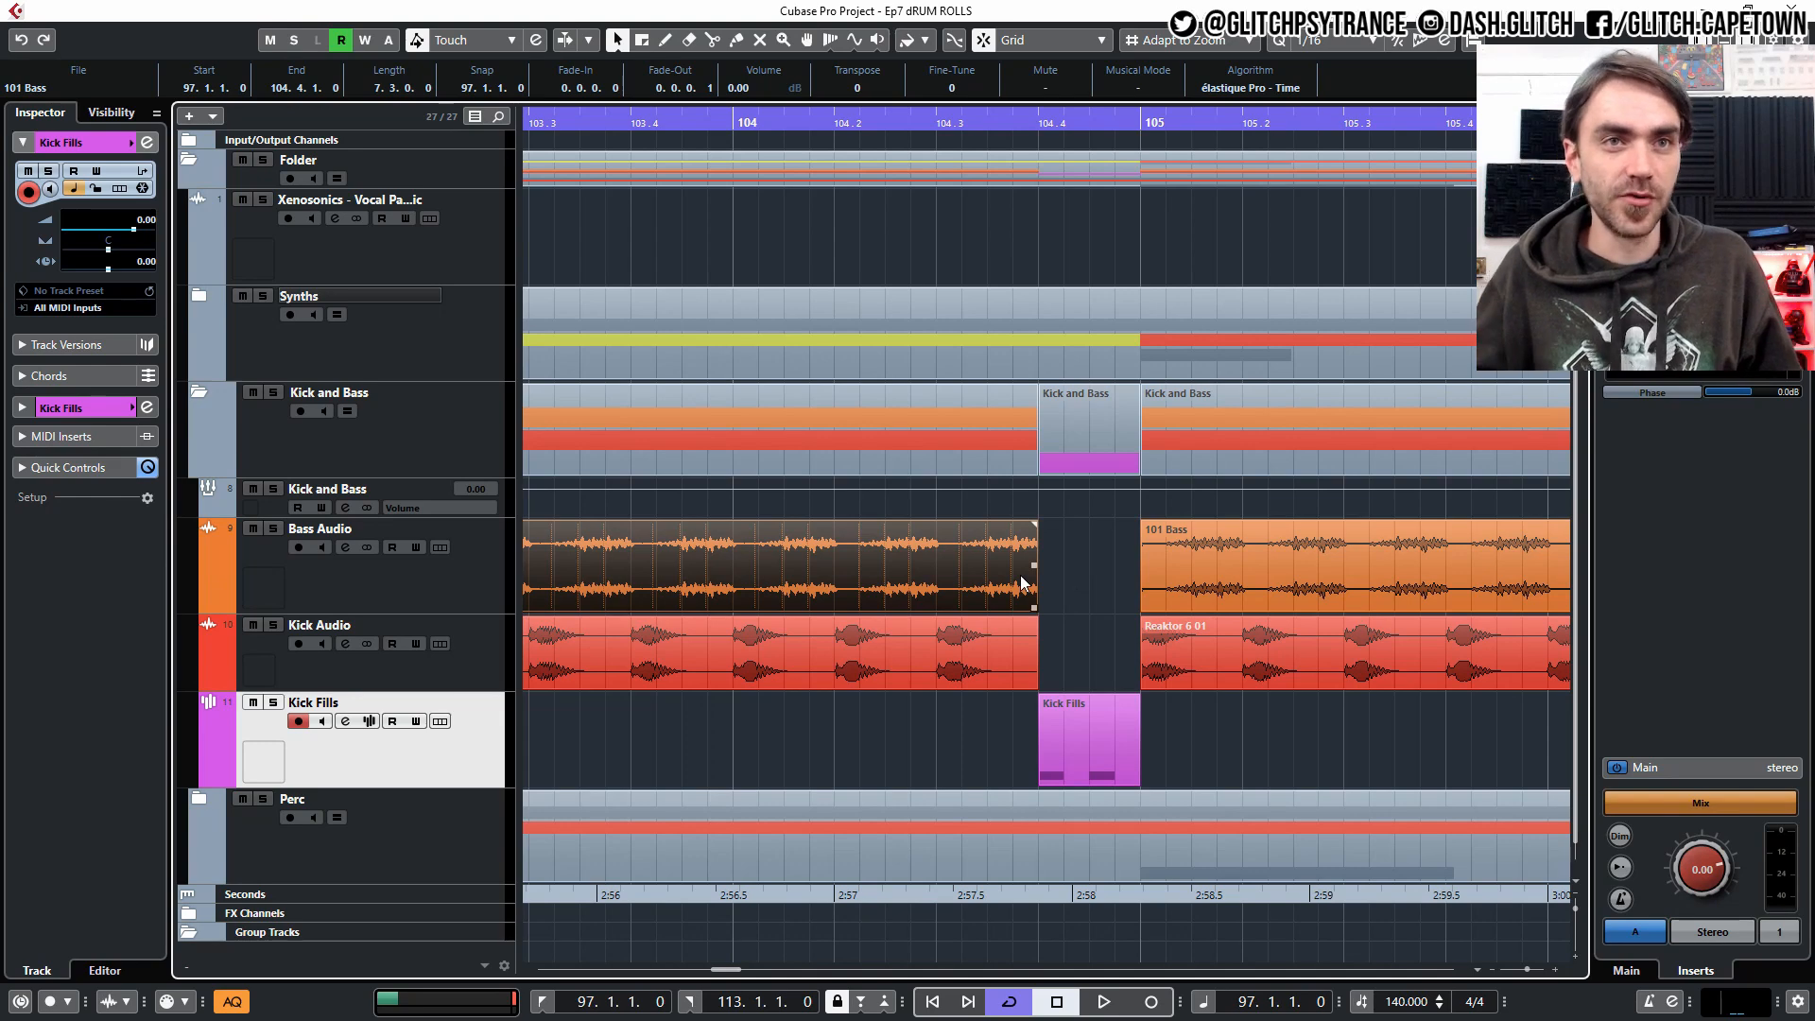
left_click(1087, 742)
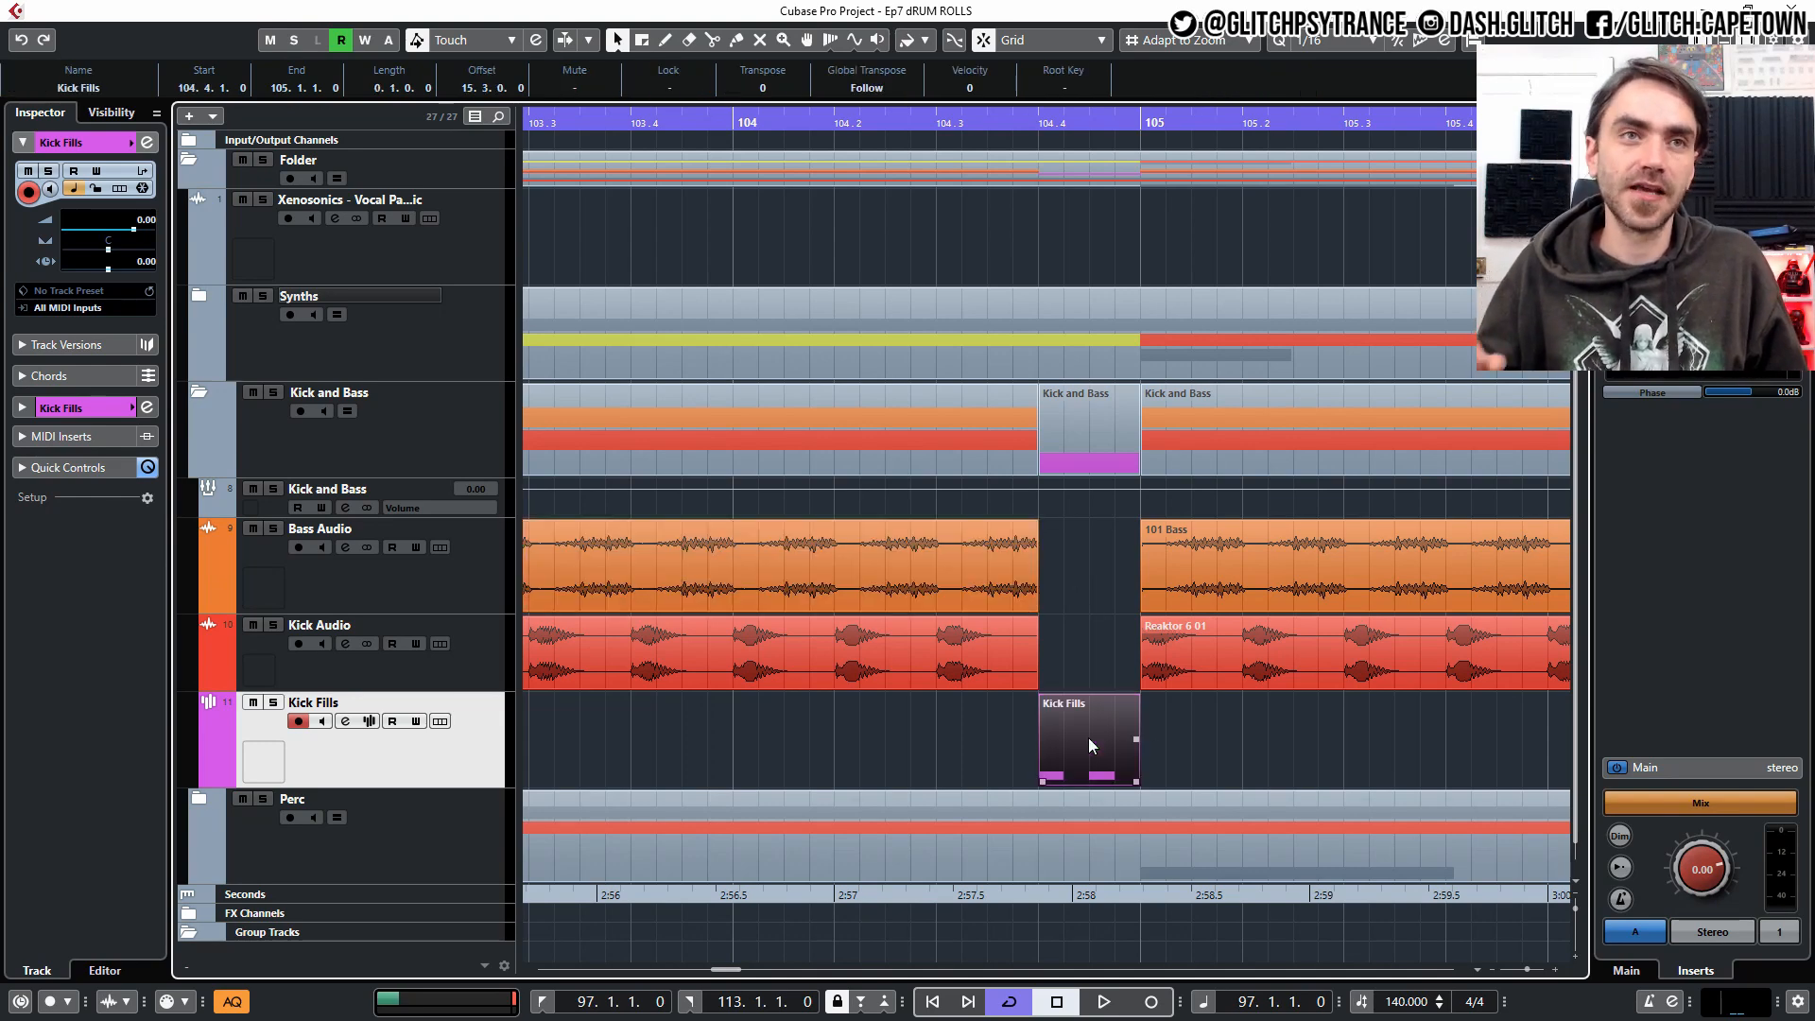
scroll(1087, 737, "down", 2)
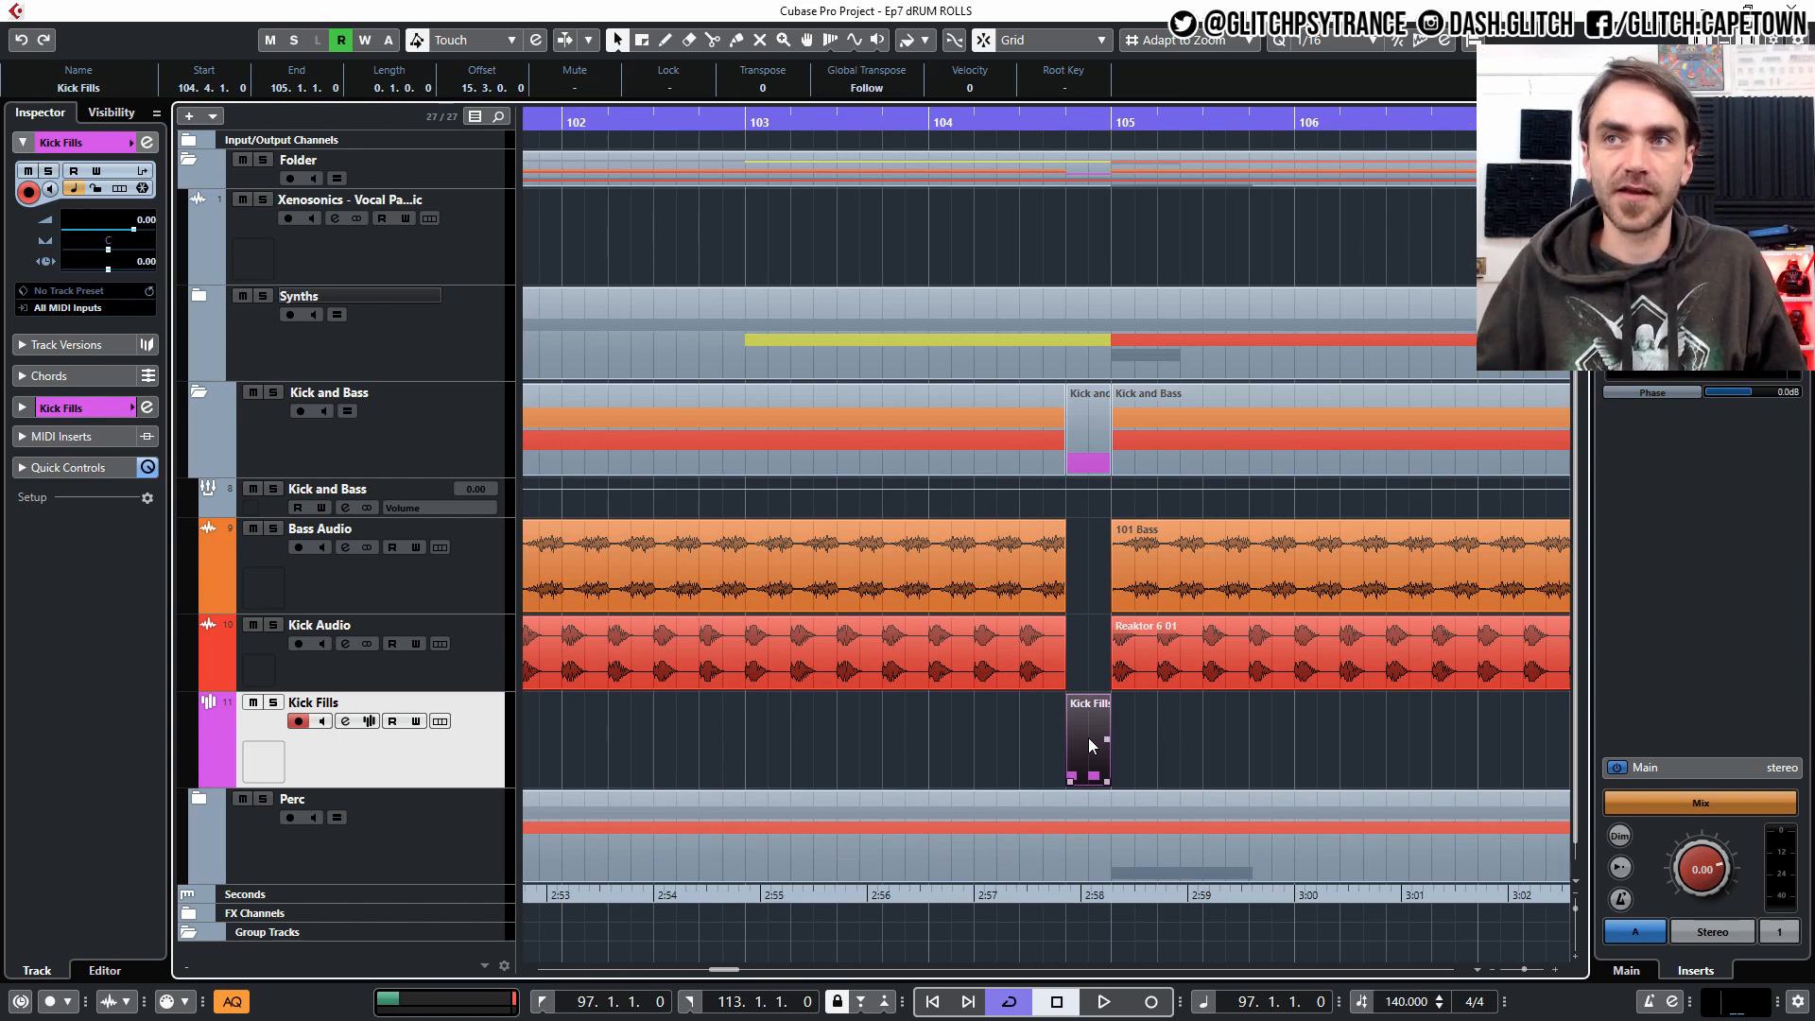
Delete the three short bass slices before bar 113 and move the green Kick Fills part to start at bar 113.
scroll(1087, 737, "right", 8)
scroll(1100, 720, "right", 1)
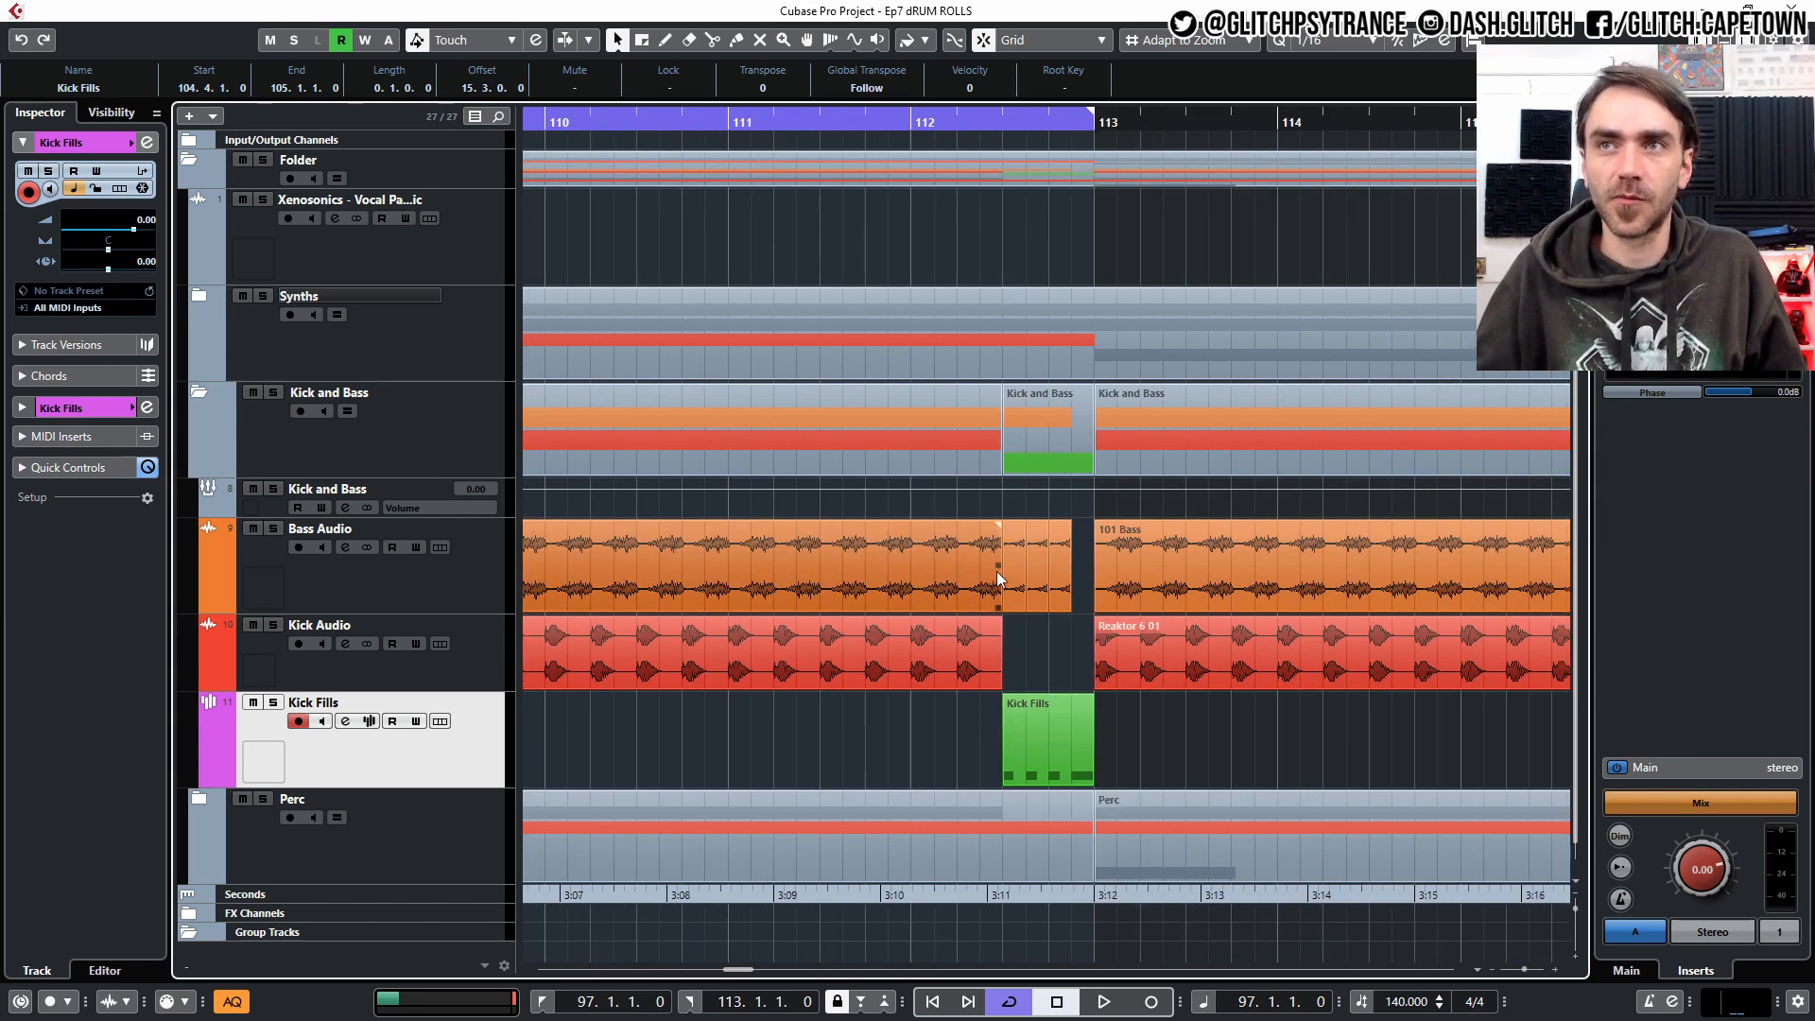
left_click(1014, 588)
scroll(1000, 654, "up", 2)
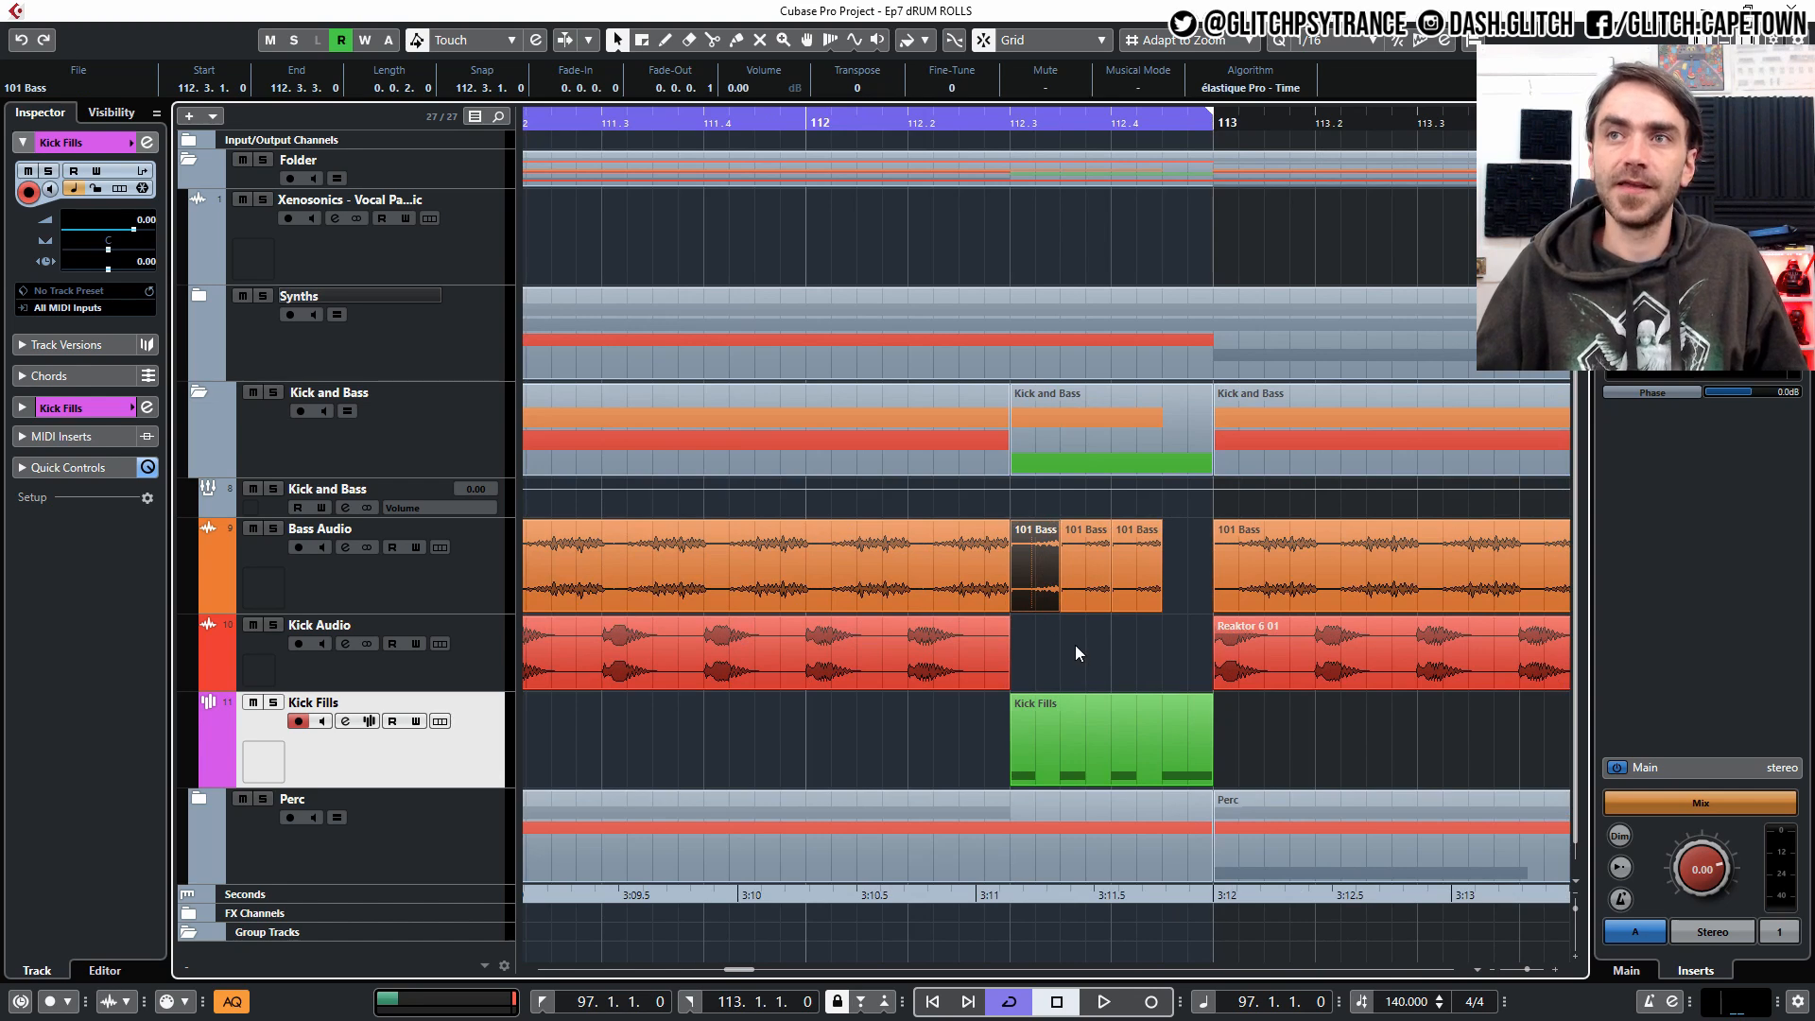
left_click_drag(1153, 642, 1038, 559)
key("Delete")
left_click_drag(1049, 751, 1252, 738)
Extend the kick and bass audio events from 112.3 up to bar 113 to close the gap.
left_click_drag(1030, 559, 1212, 687)
left_click(1000, 684)
left_click_drag(1008, 607, 1197, 612)
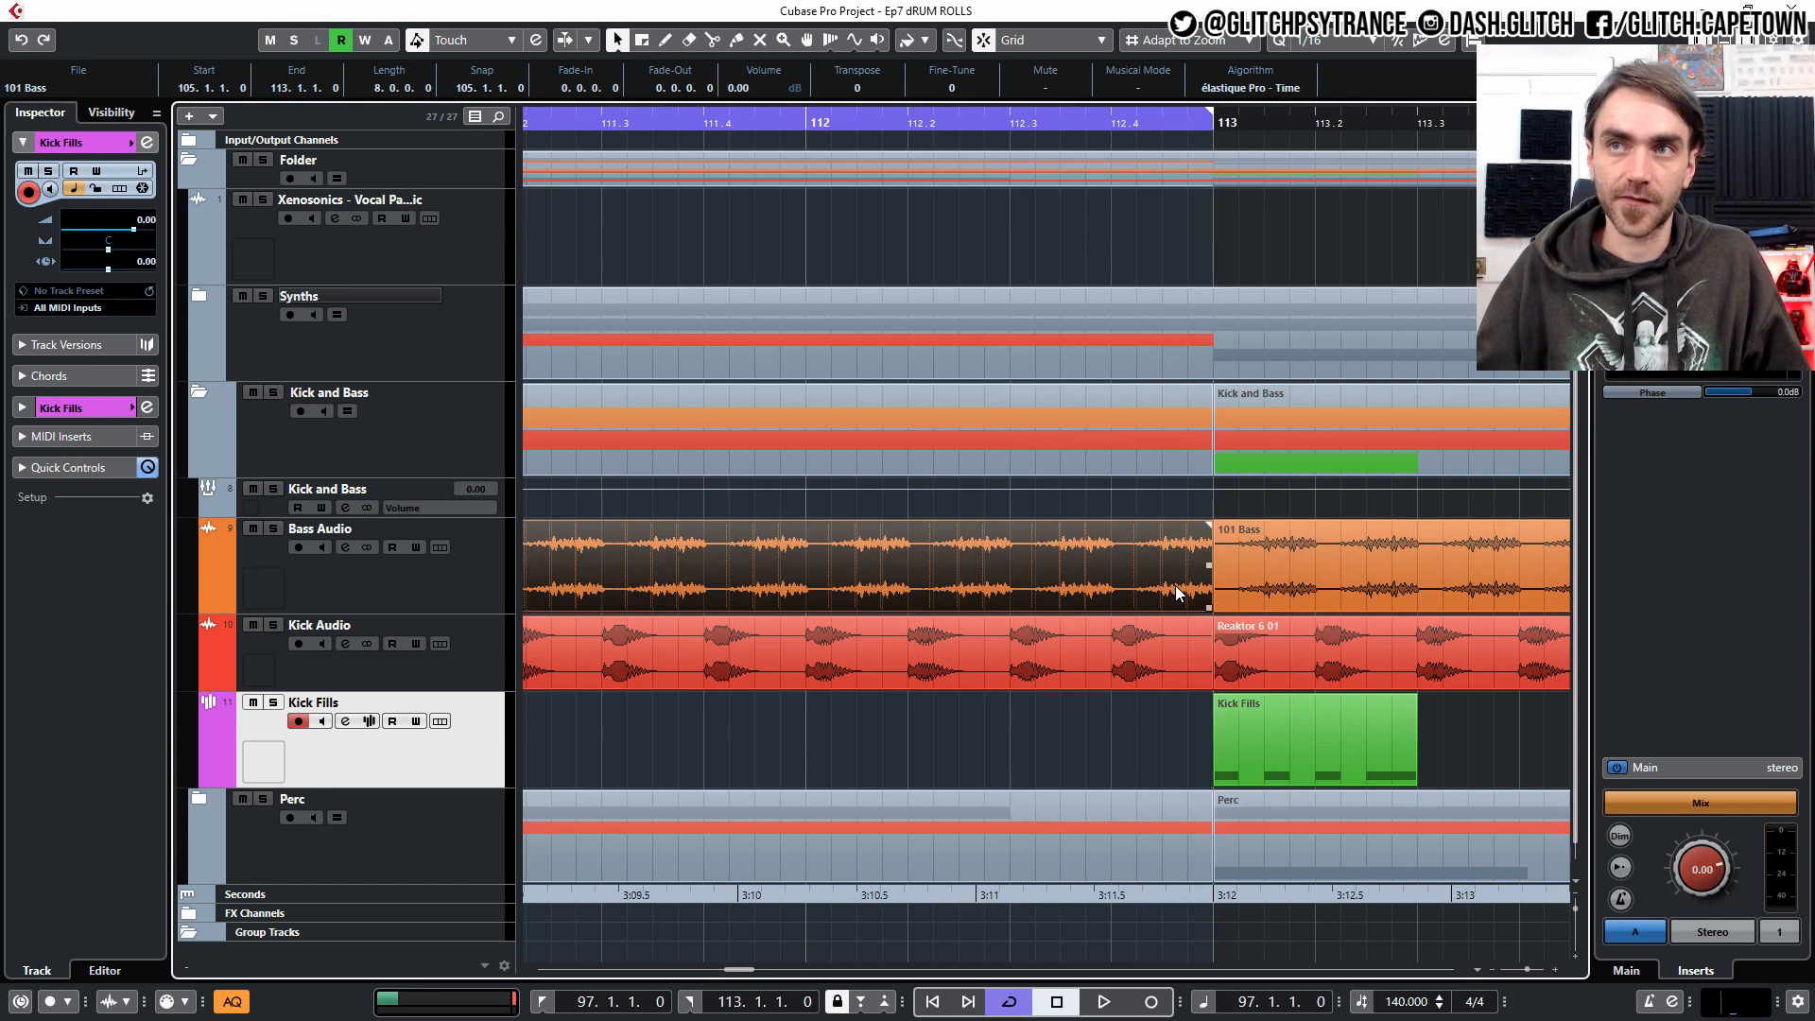
Split the kick and bass events at 112.3.1 and shorten the split-off slices to end at 112.3.3.
left_click(712, 40)
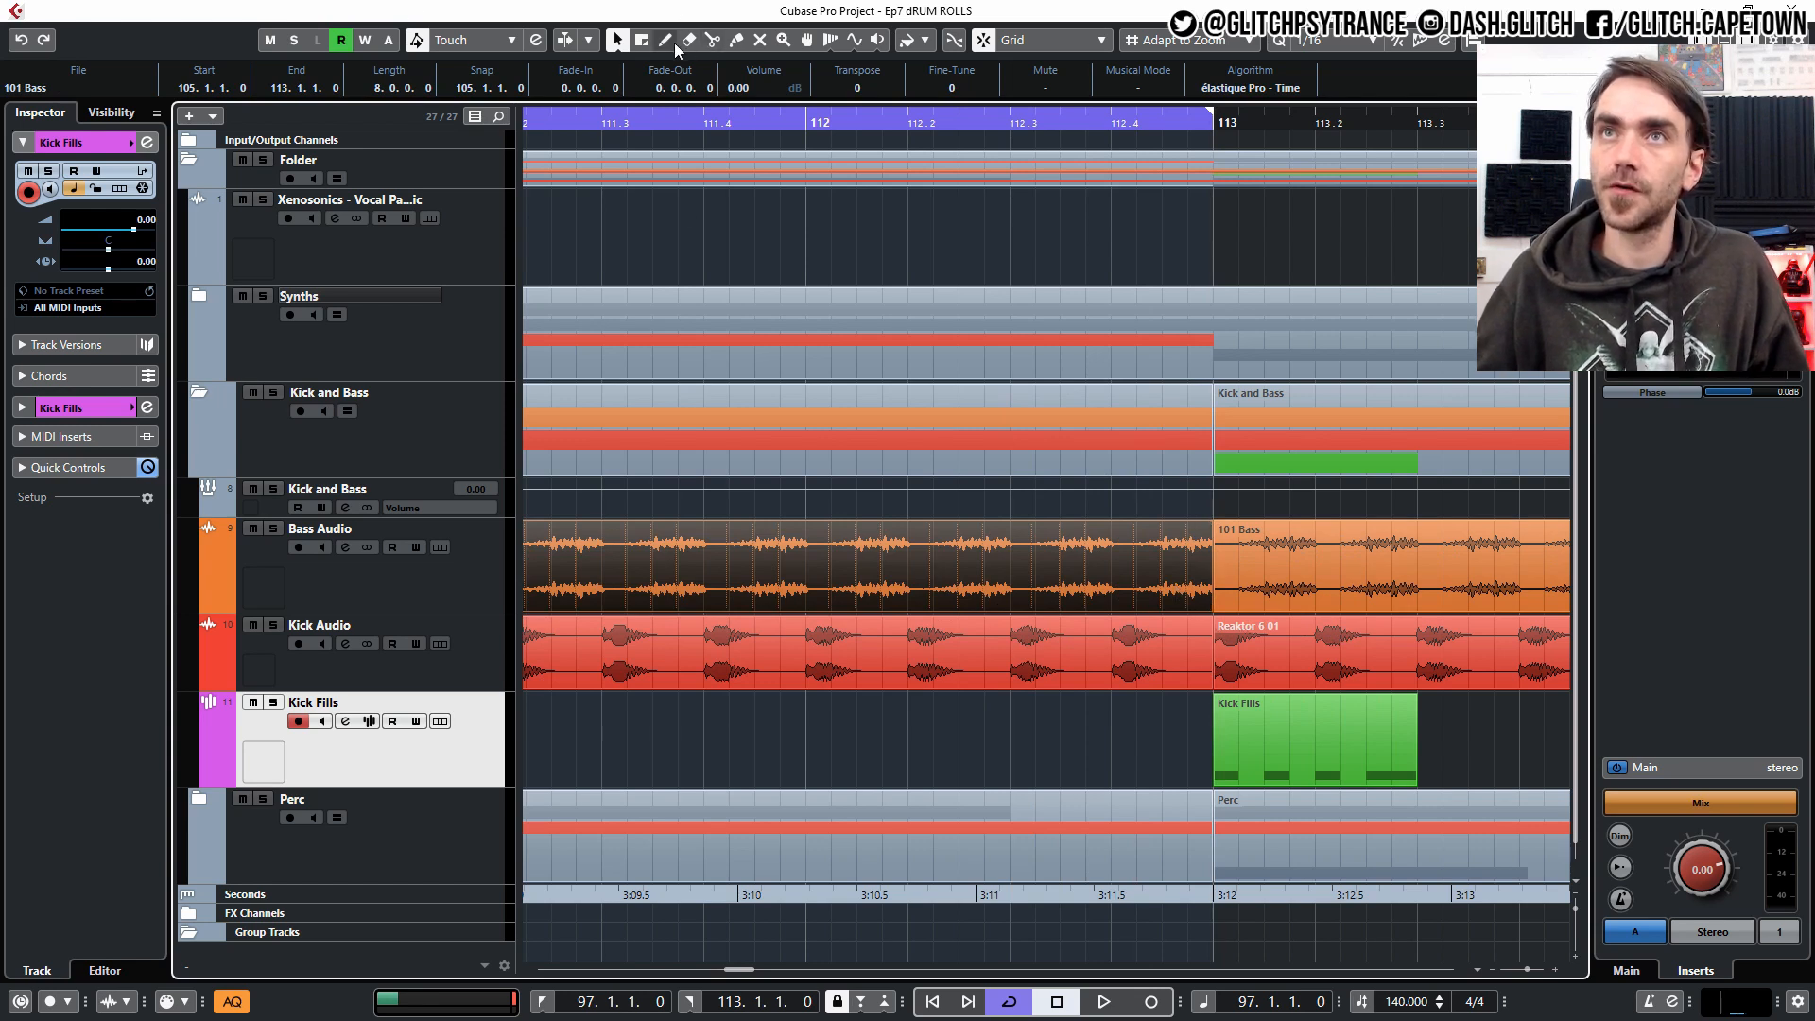
left_click(1019, 673)
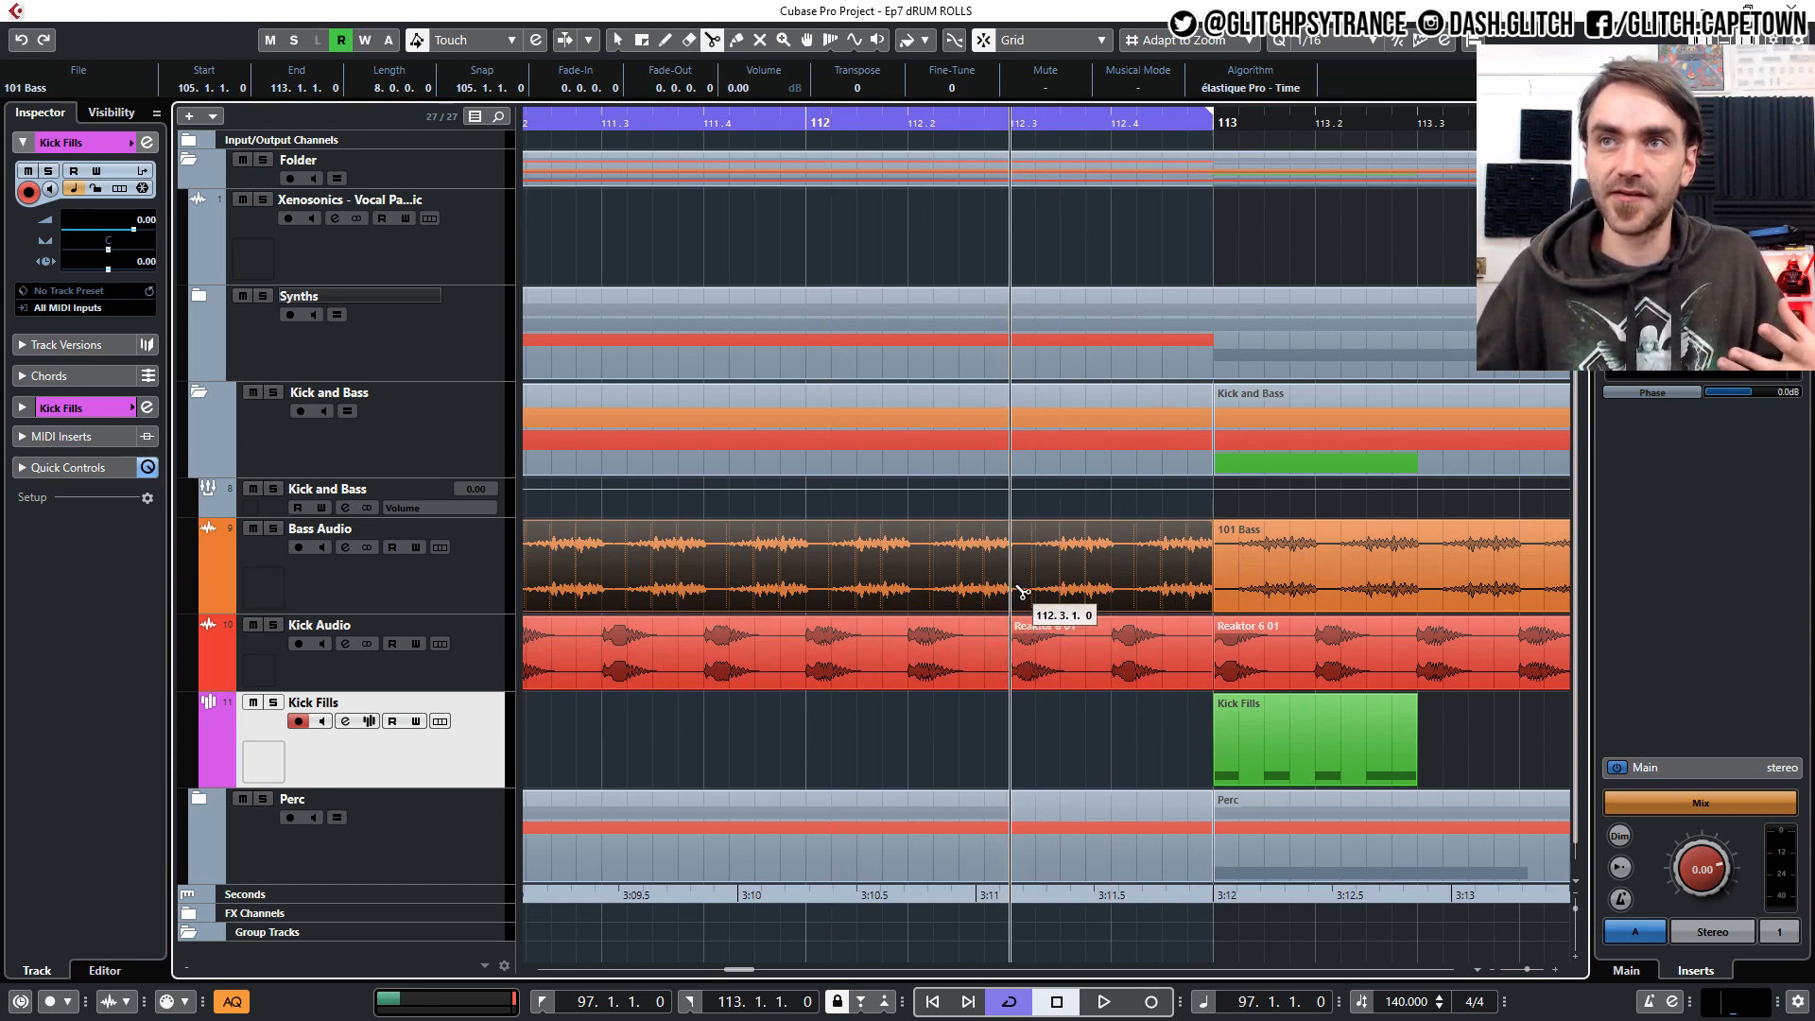
left_click(1018, 607)
key("1")
left_click_drag(1083, 740, 1100, 584)
left_click_drag(1206, 610, 1052, 608)
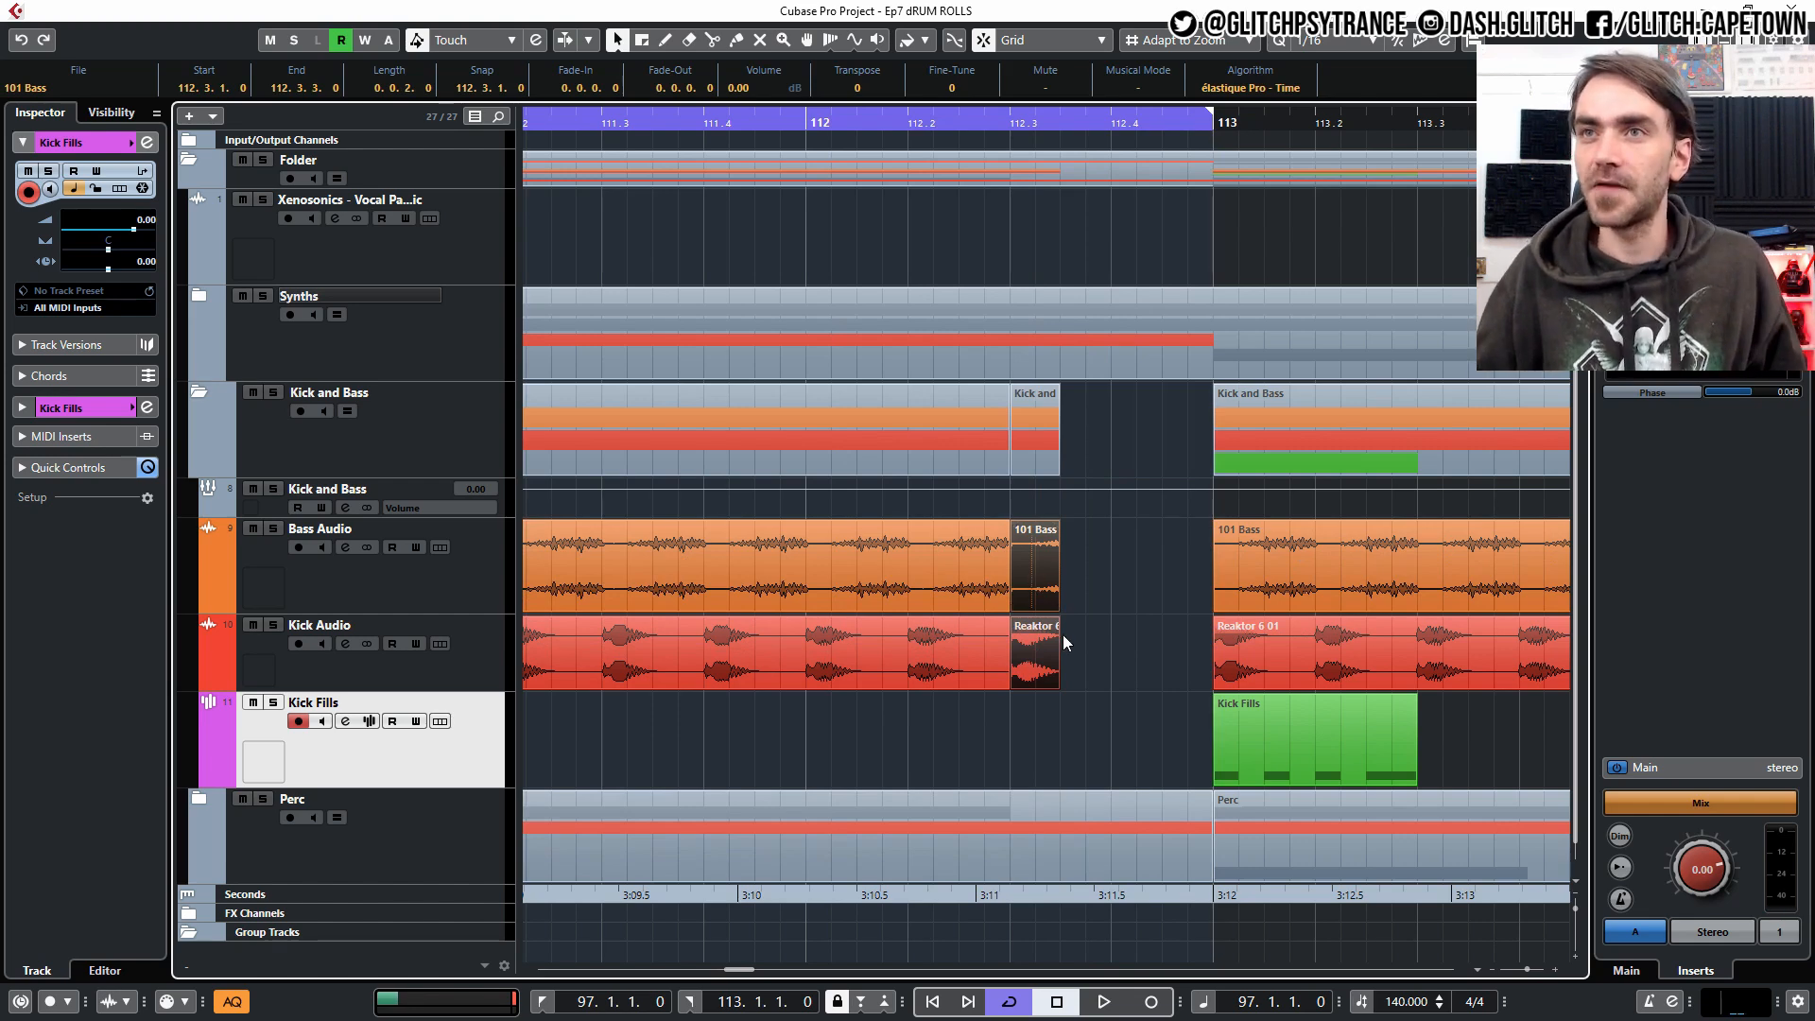
Try extending the bass slice to 112.4.1 while placing a copy of the kick slice at 112.3.3.
scroll(1062, 634, "up", 2)
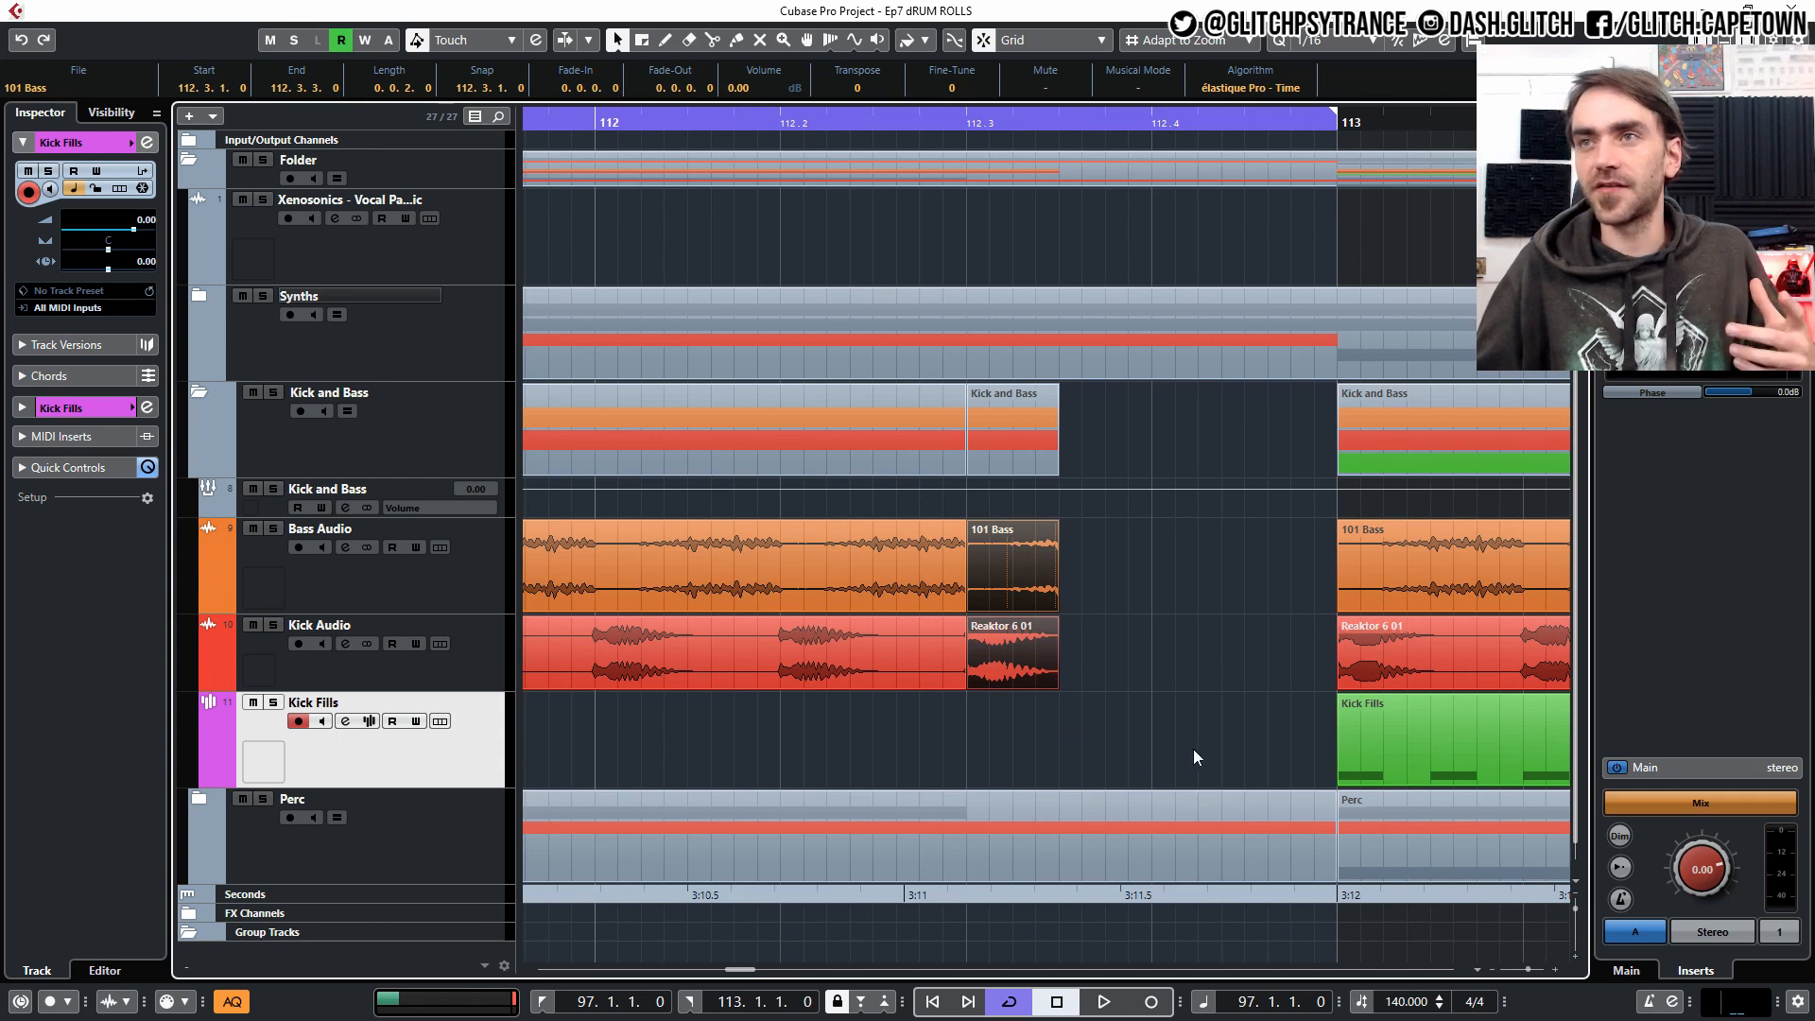
left_click(1116, 701)
left_click_drag(1058, 603, 1152, 608)
left_click_drag(1031, 664, 1121, 660)
left_click(1074, 571)
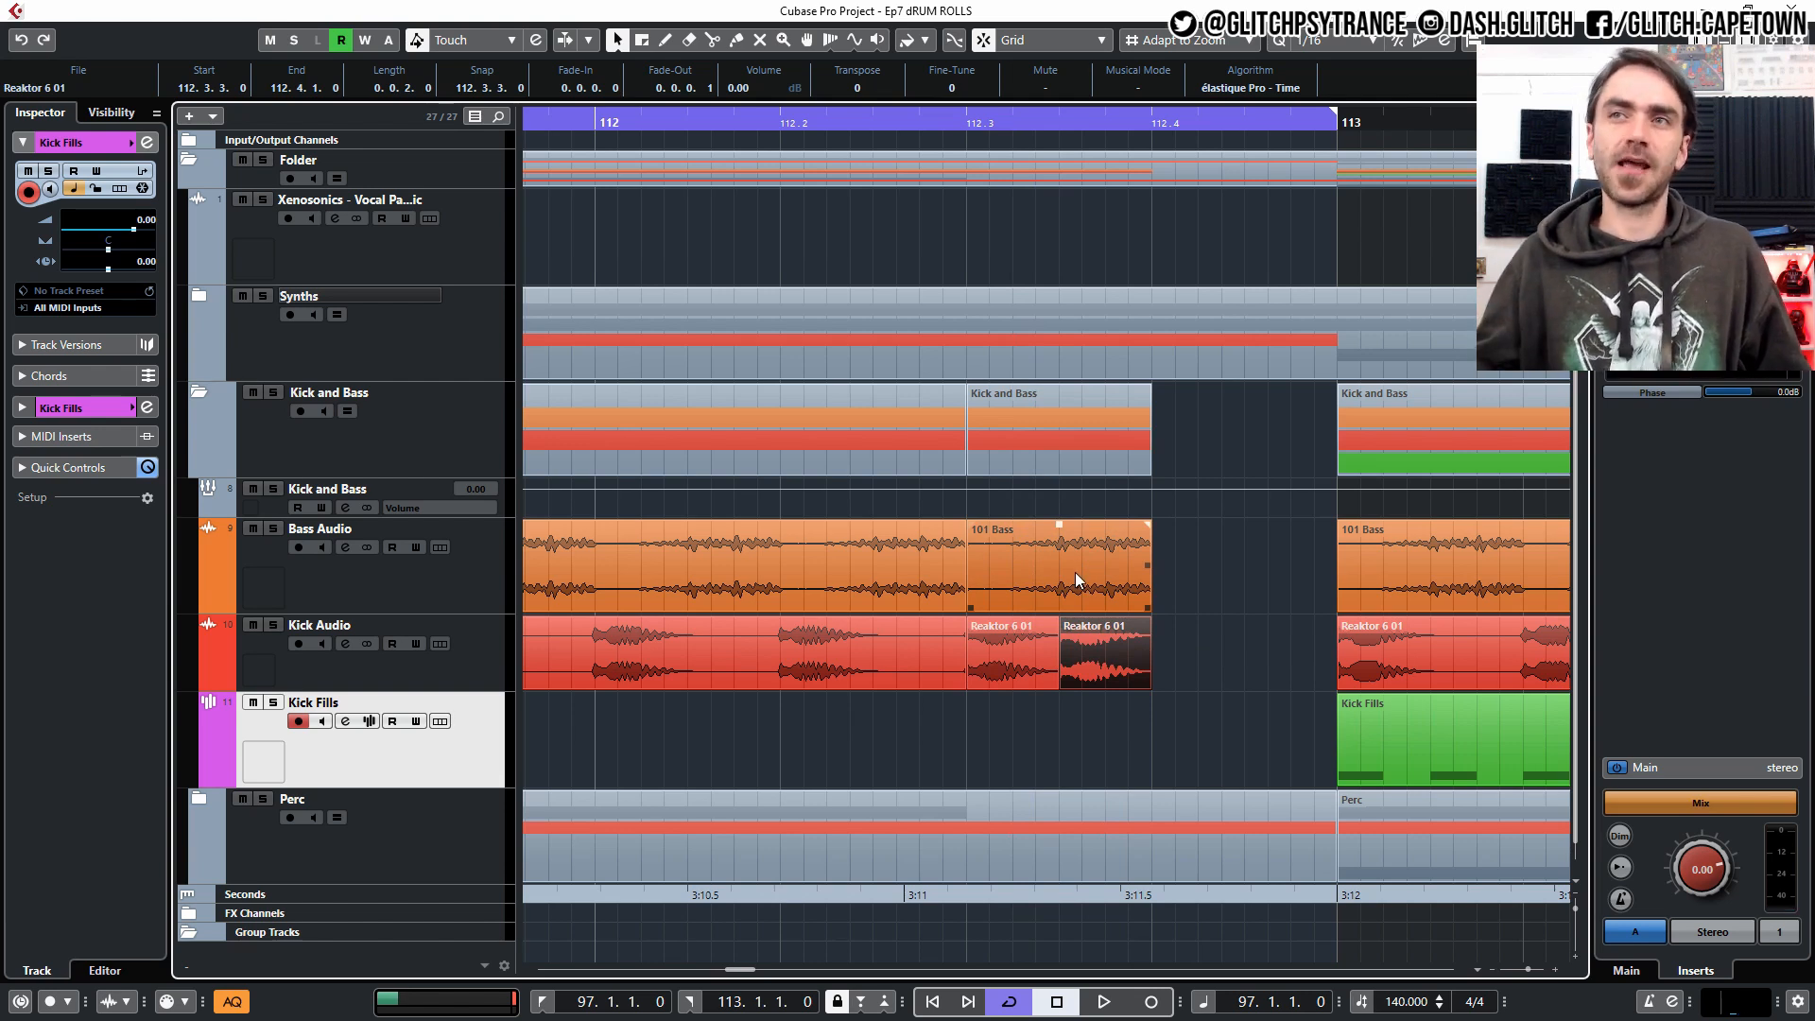
left_click(1133, 661)
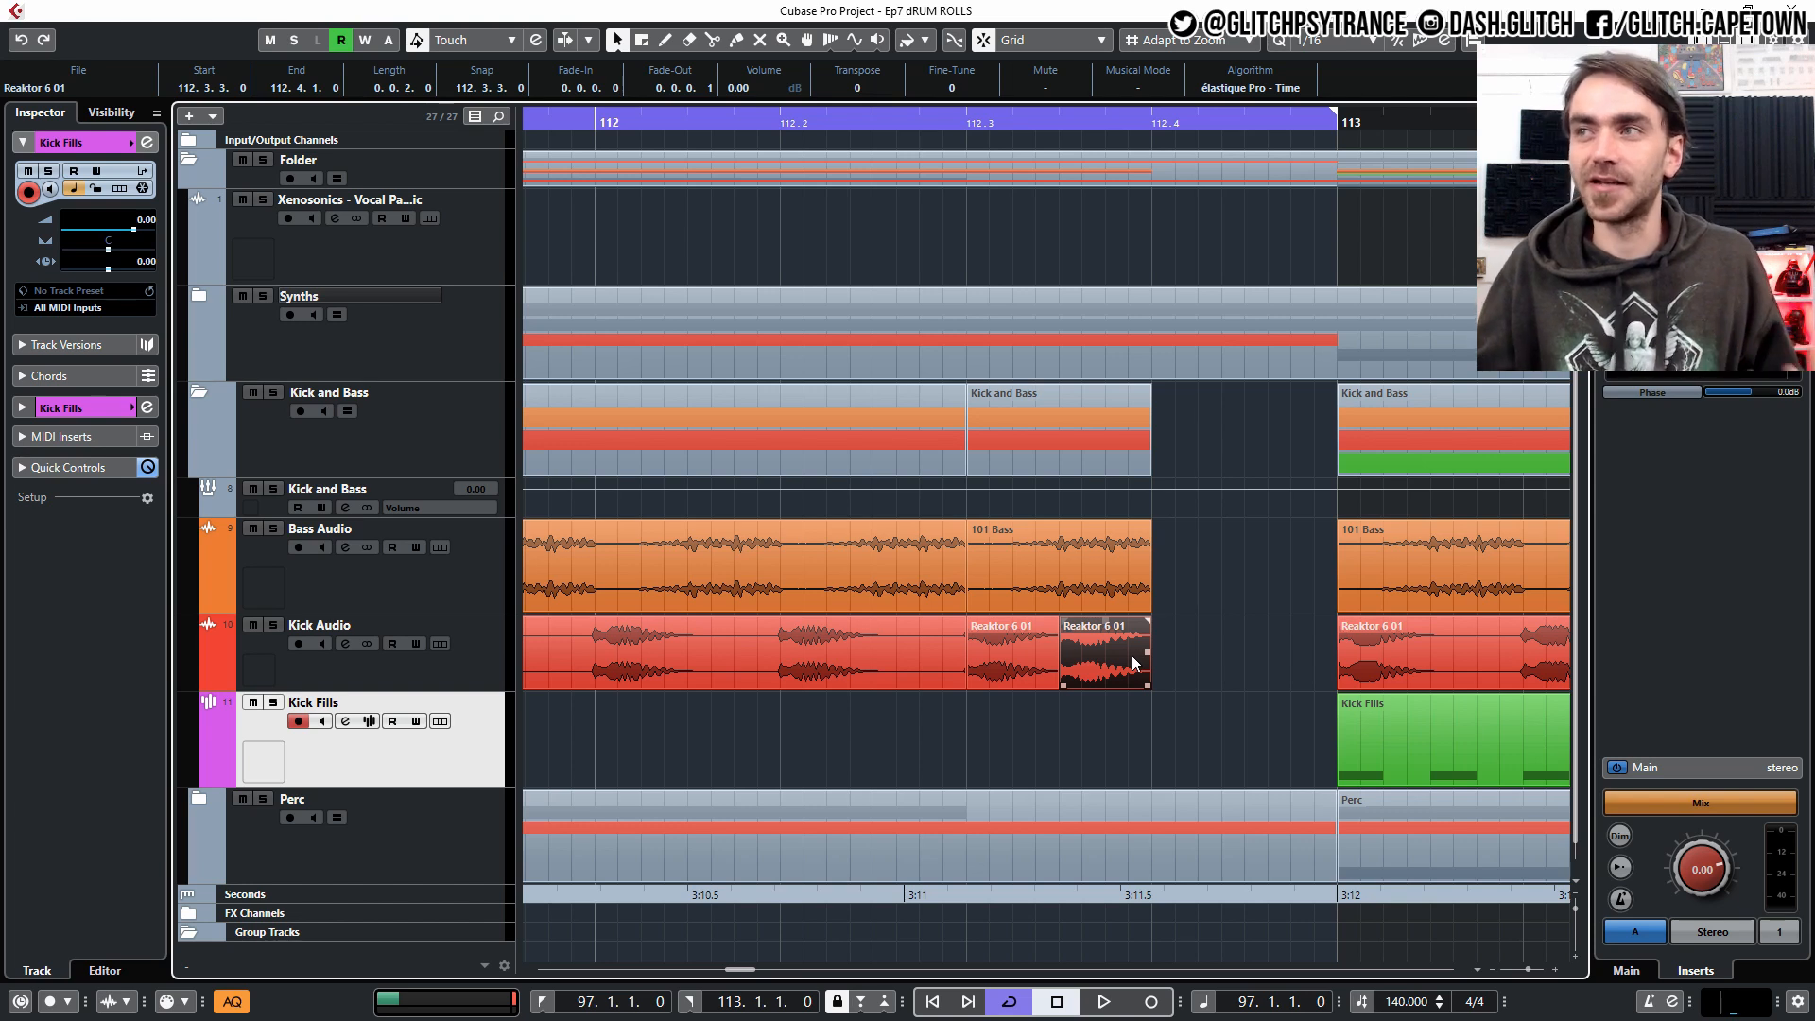
left_click_drag(1135, 662, 1102, 635)
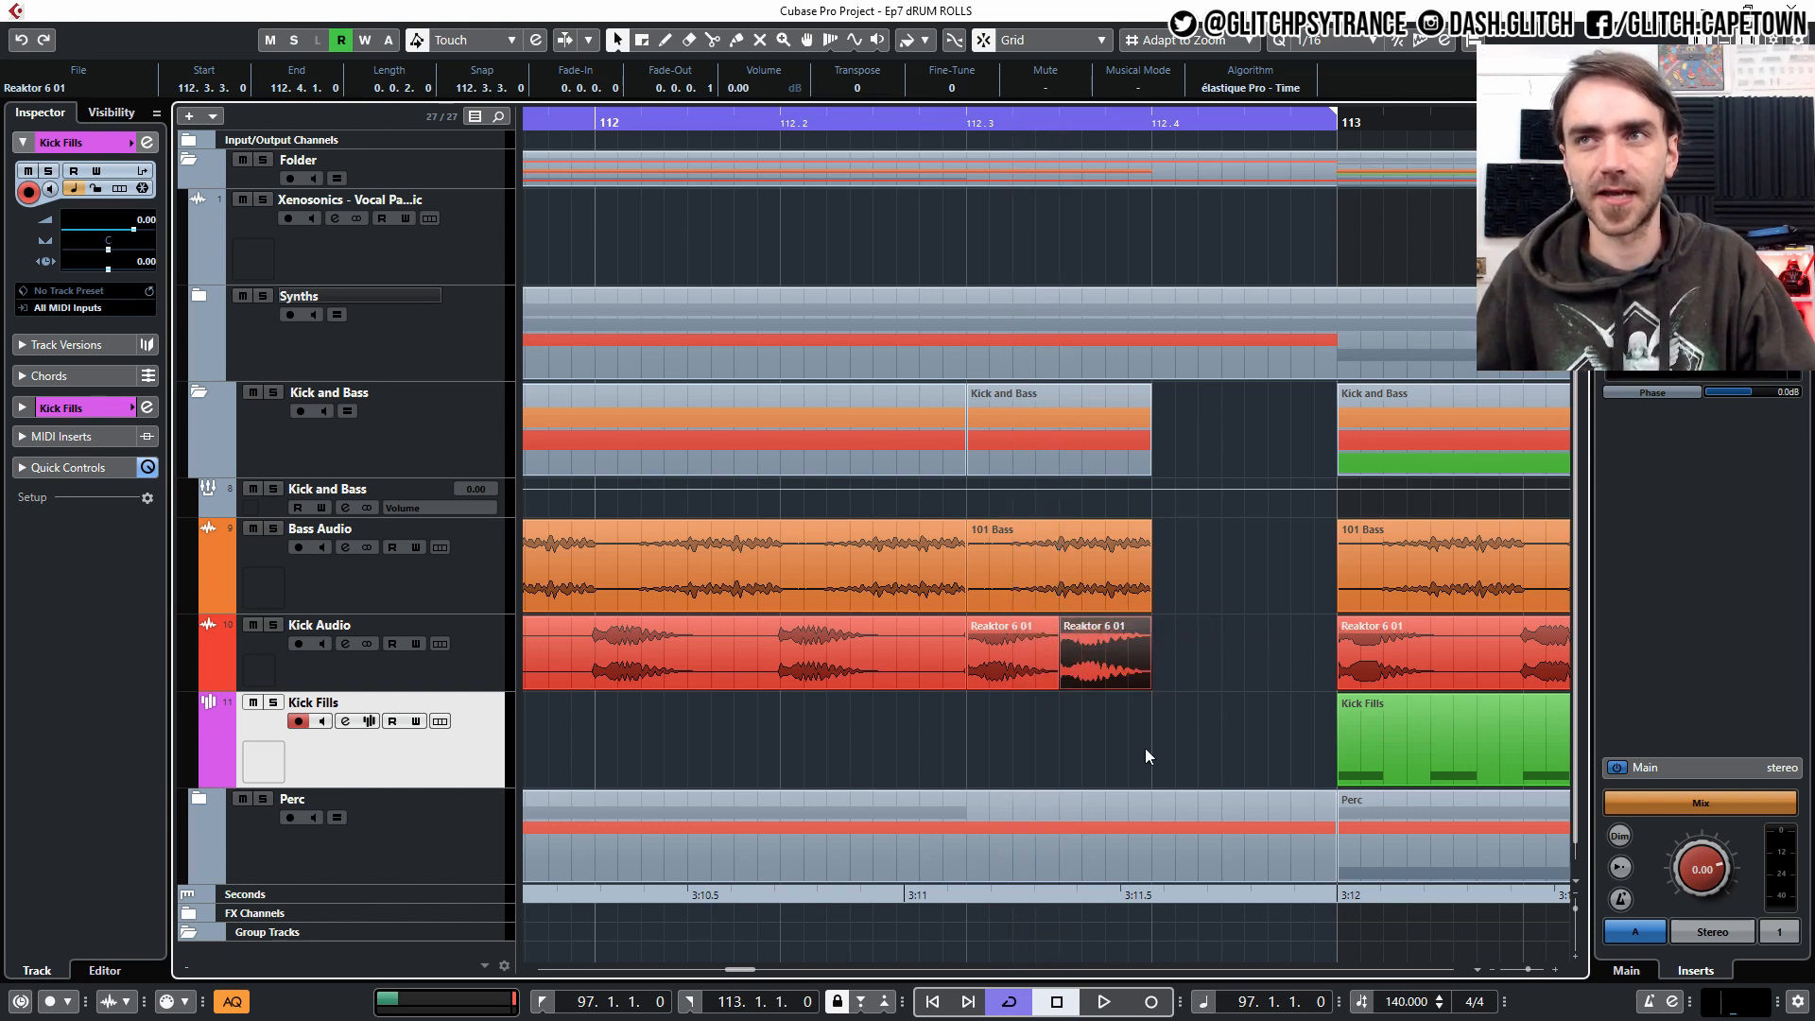
Delete the copied kick slice and trim the bass slice back to end at 112.3.3.
key("Delete")
left_click(1110, 574)
left_click_drag(1147, 607, 1058, 609)
Duplicate the short kick and bass slices together twice, directly after the originals at 112.3.1.
left_click(1021, 659)
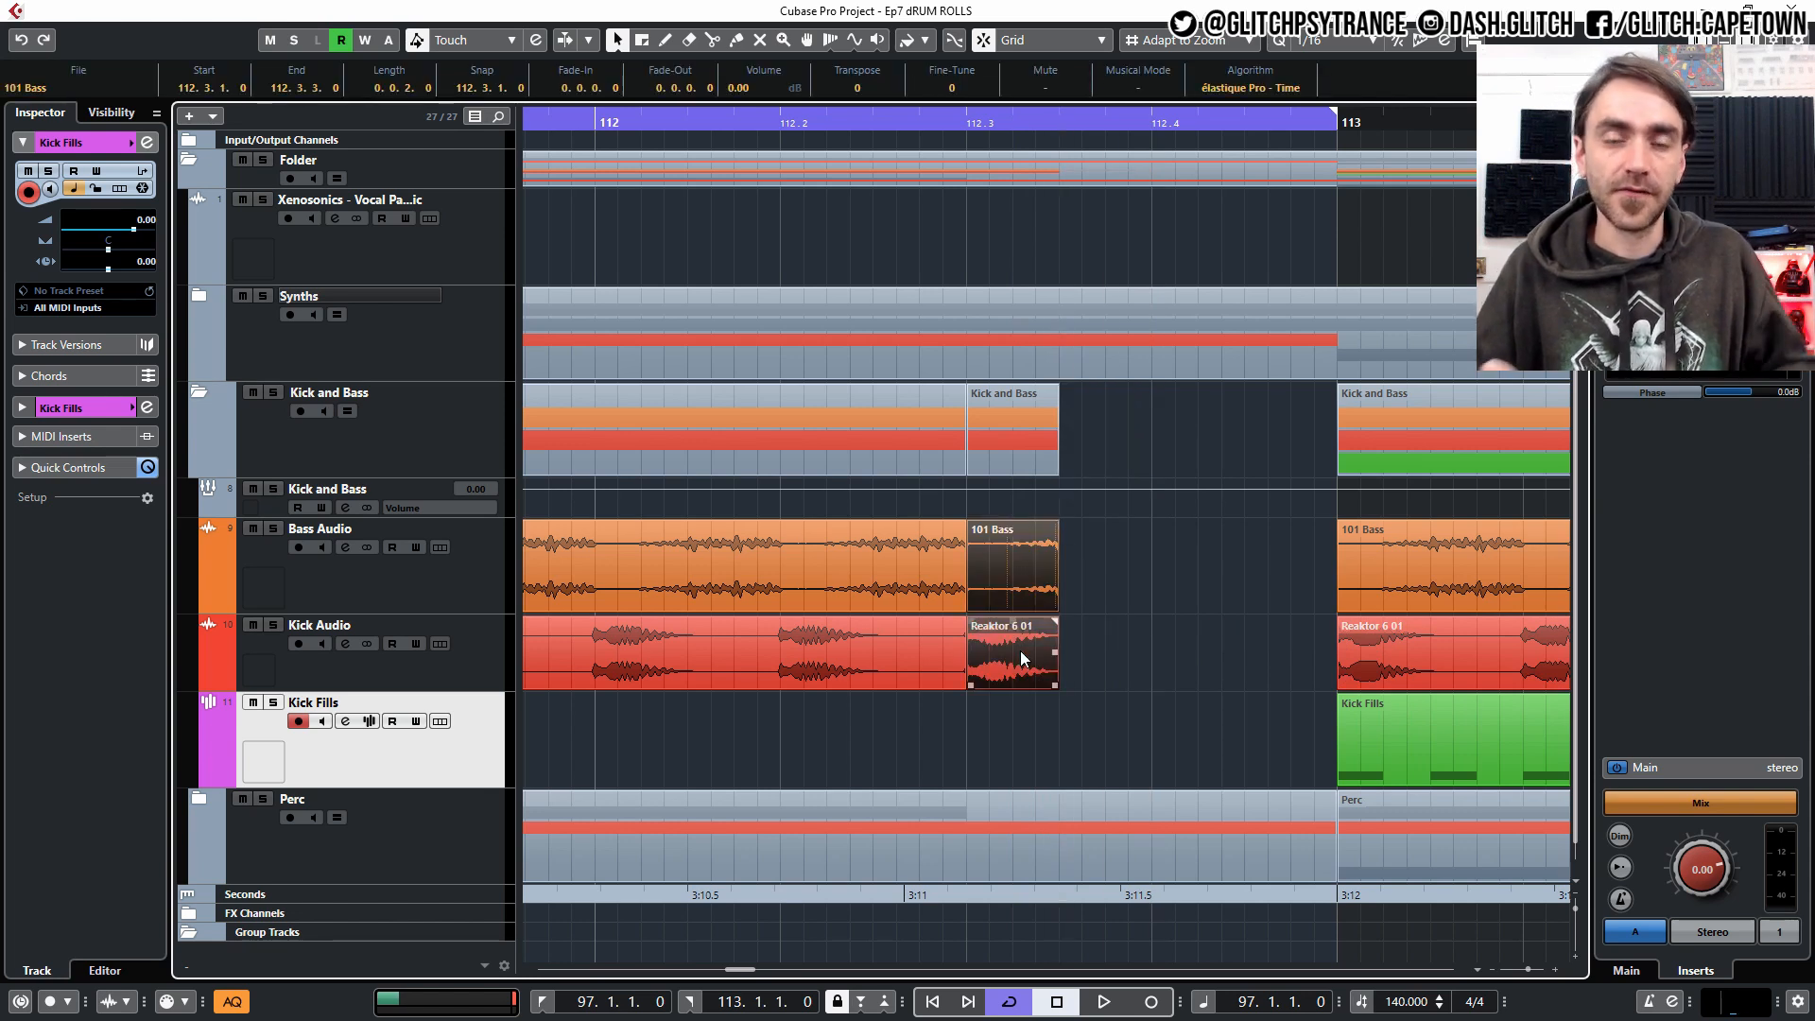
key("ctrl+d")
key("ctrl+d")
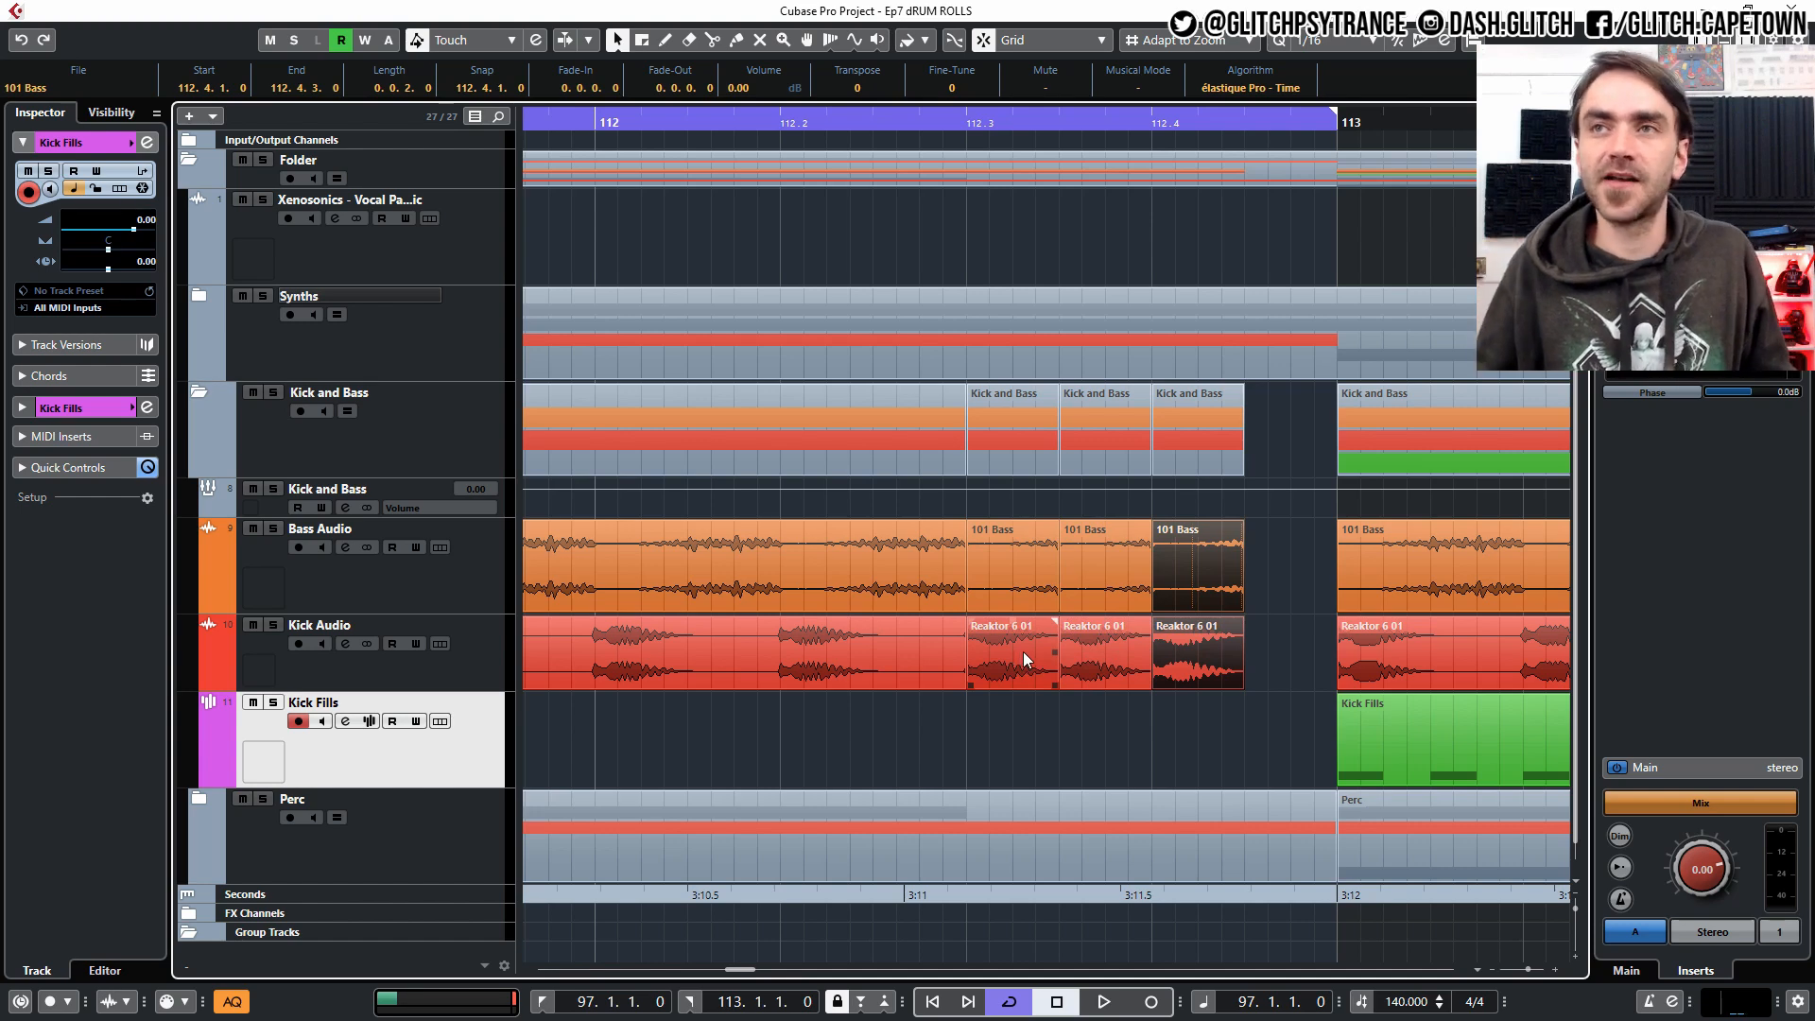
Examine the three repeated kick and bass slices and move the playhead across them.
left_click_drag(1196, 717, 1025, 584)
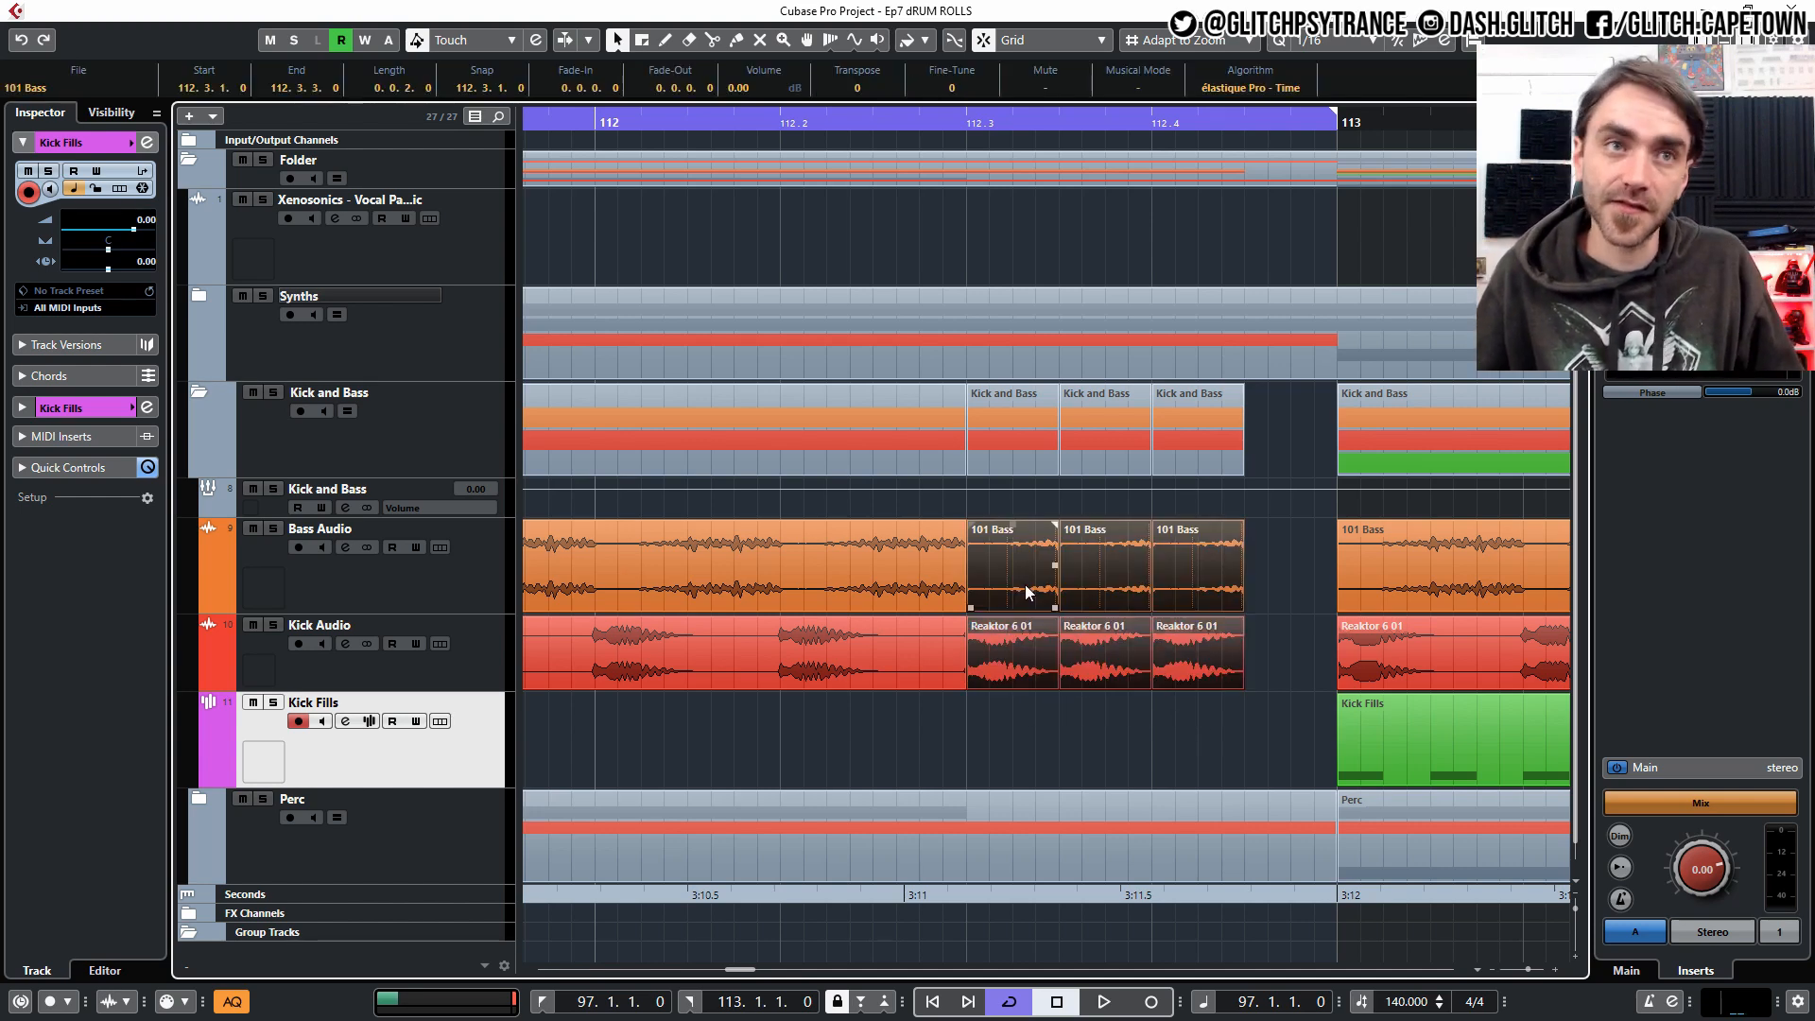
left_click(1012, 571)
left_click(1011, 574)
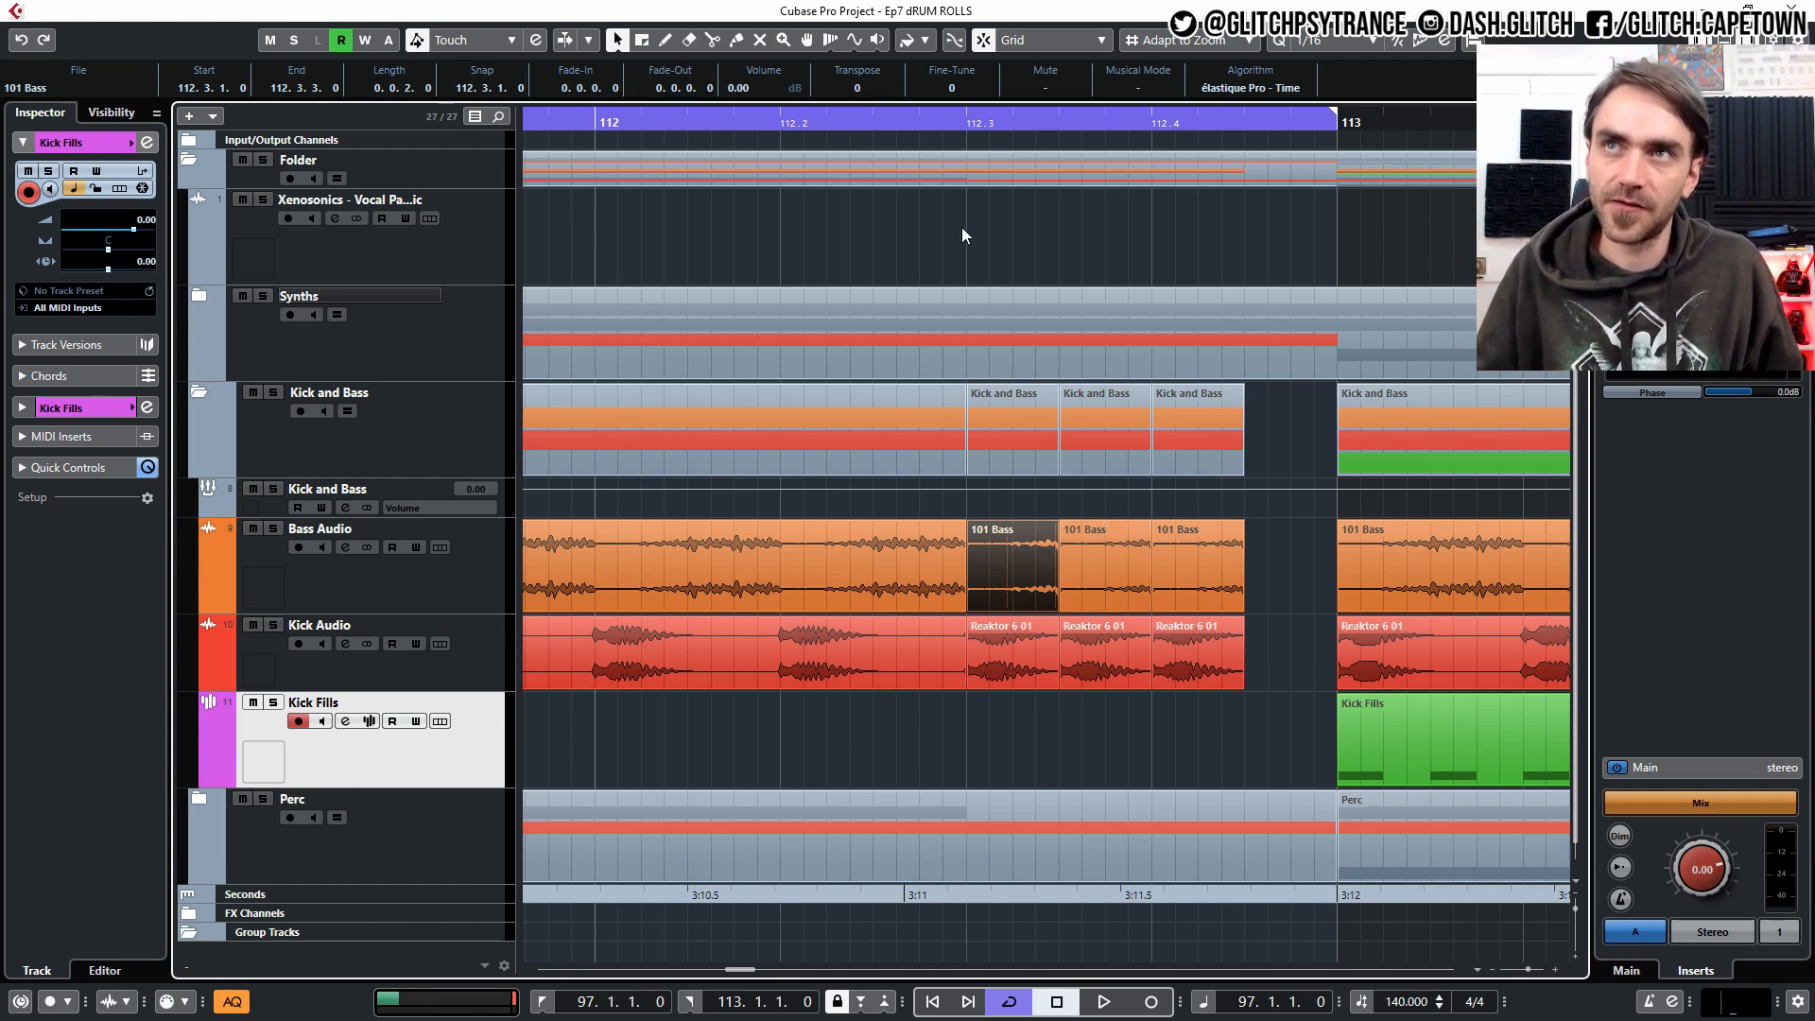
left_click(1058, 126)
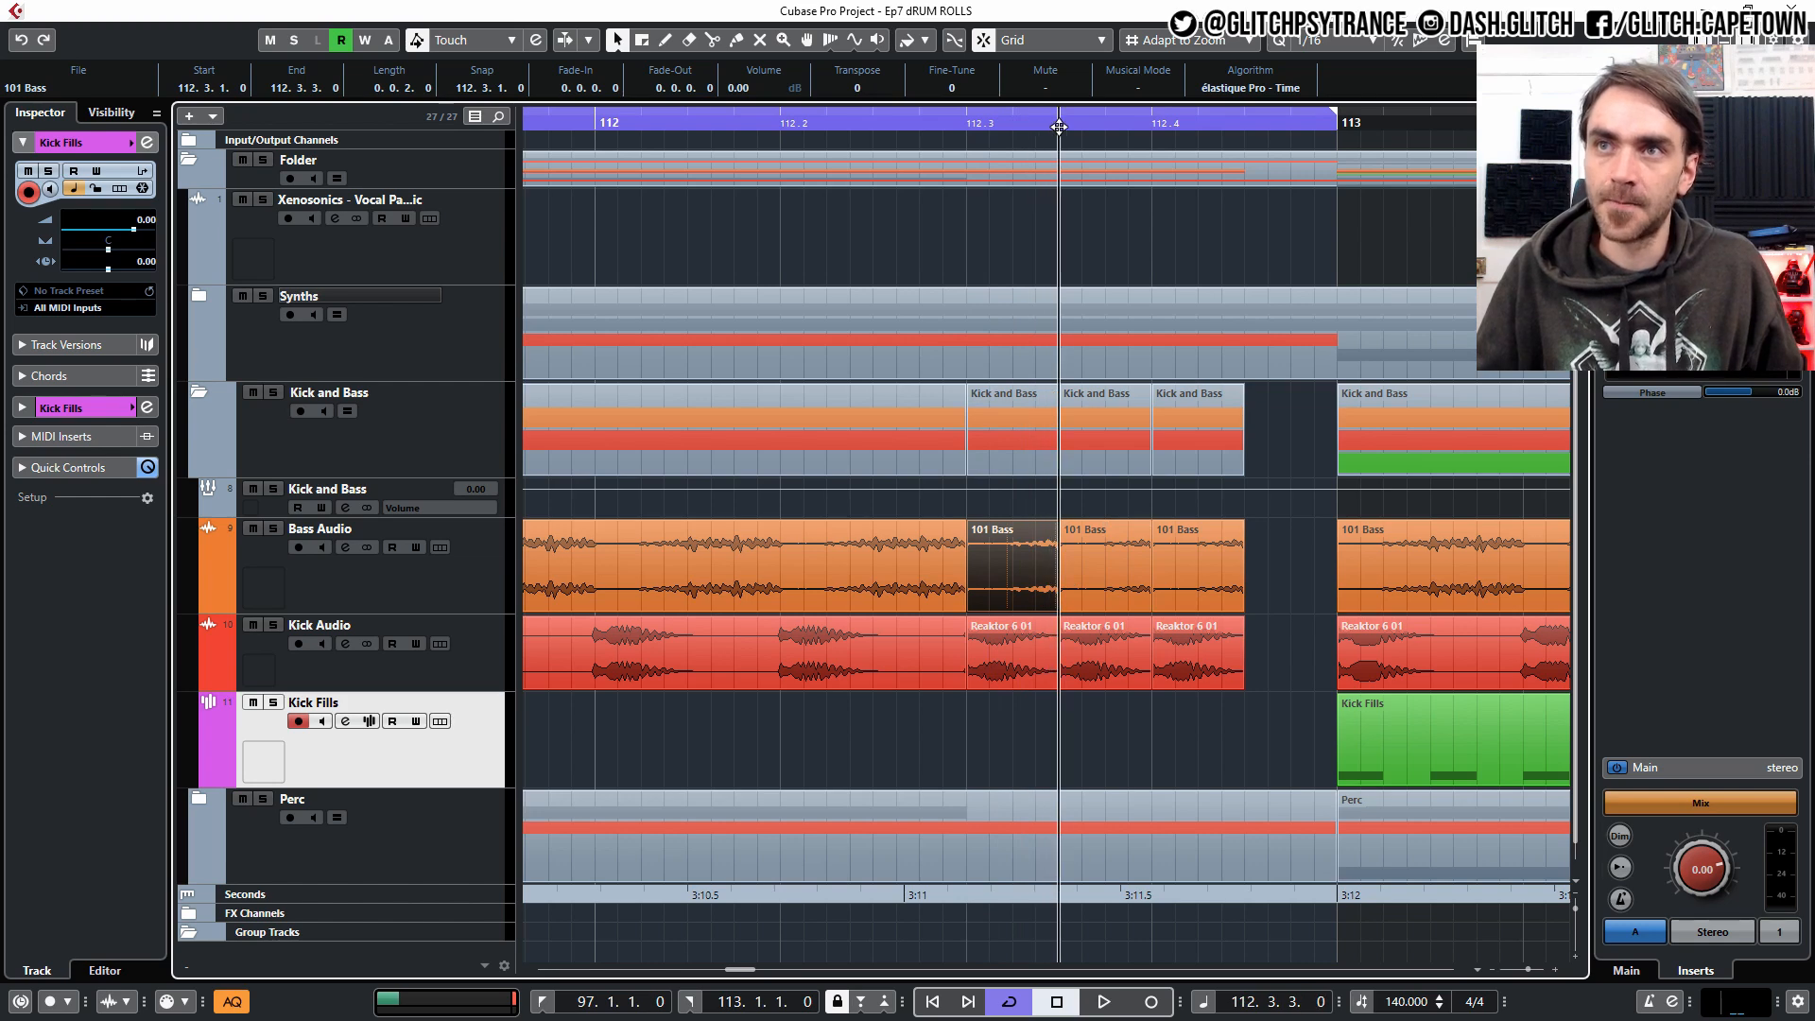
left_click_drag(1059, 125, 1270, 185)
Delete the three short kick slices and move the green Kick Fills part back to start at 112.3.1.
scroll(1046, 590, "down", 5)
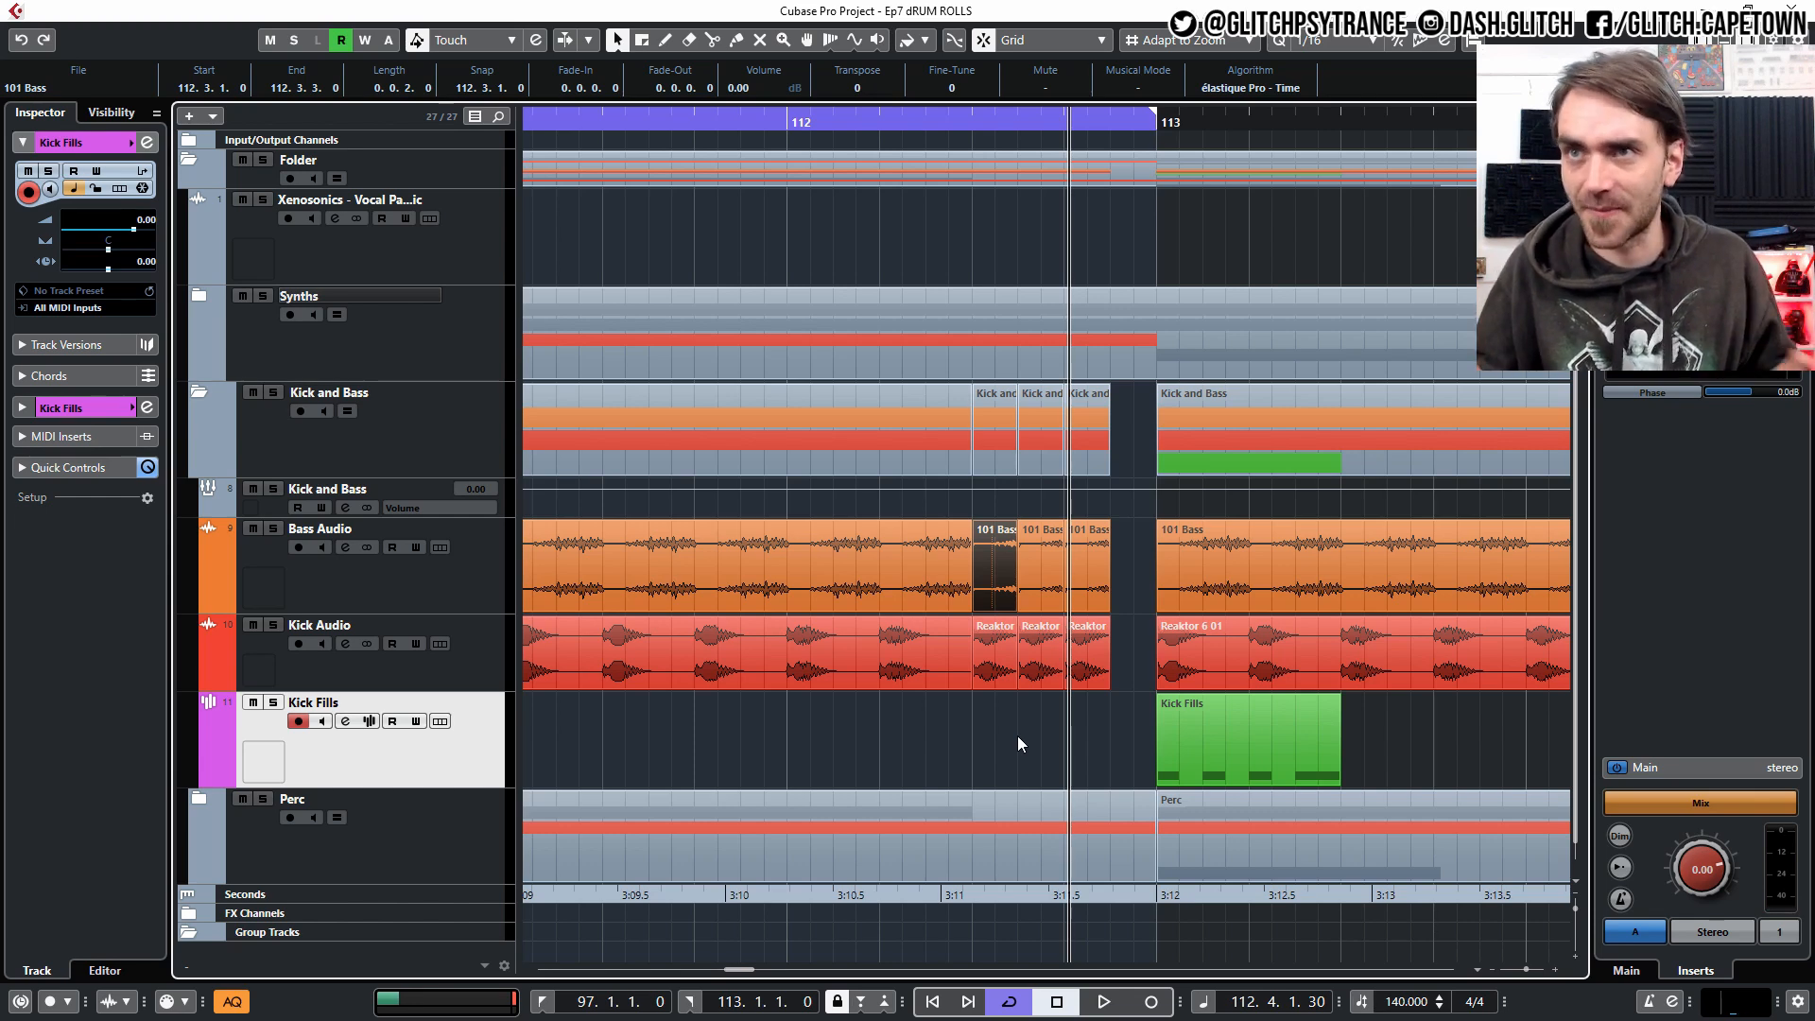
left_click_drag(1090, 720, 998, 663)
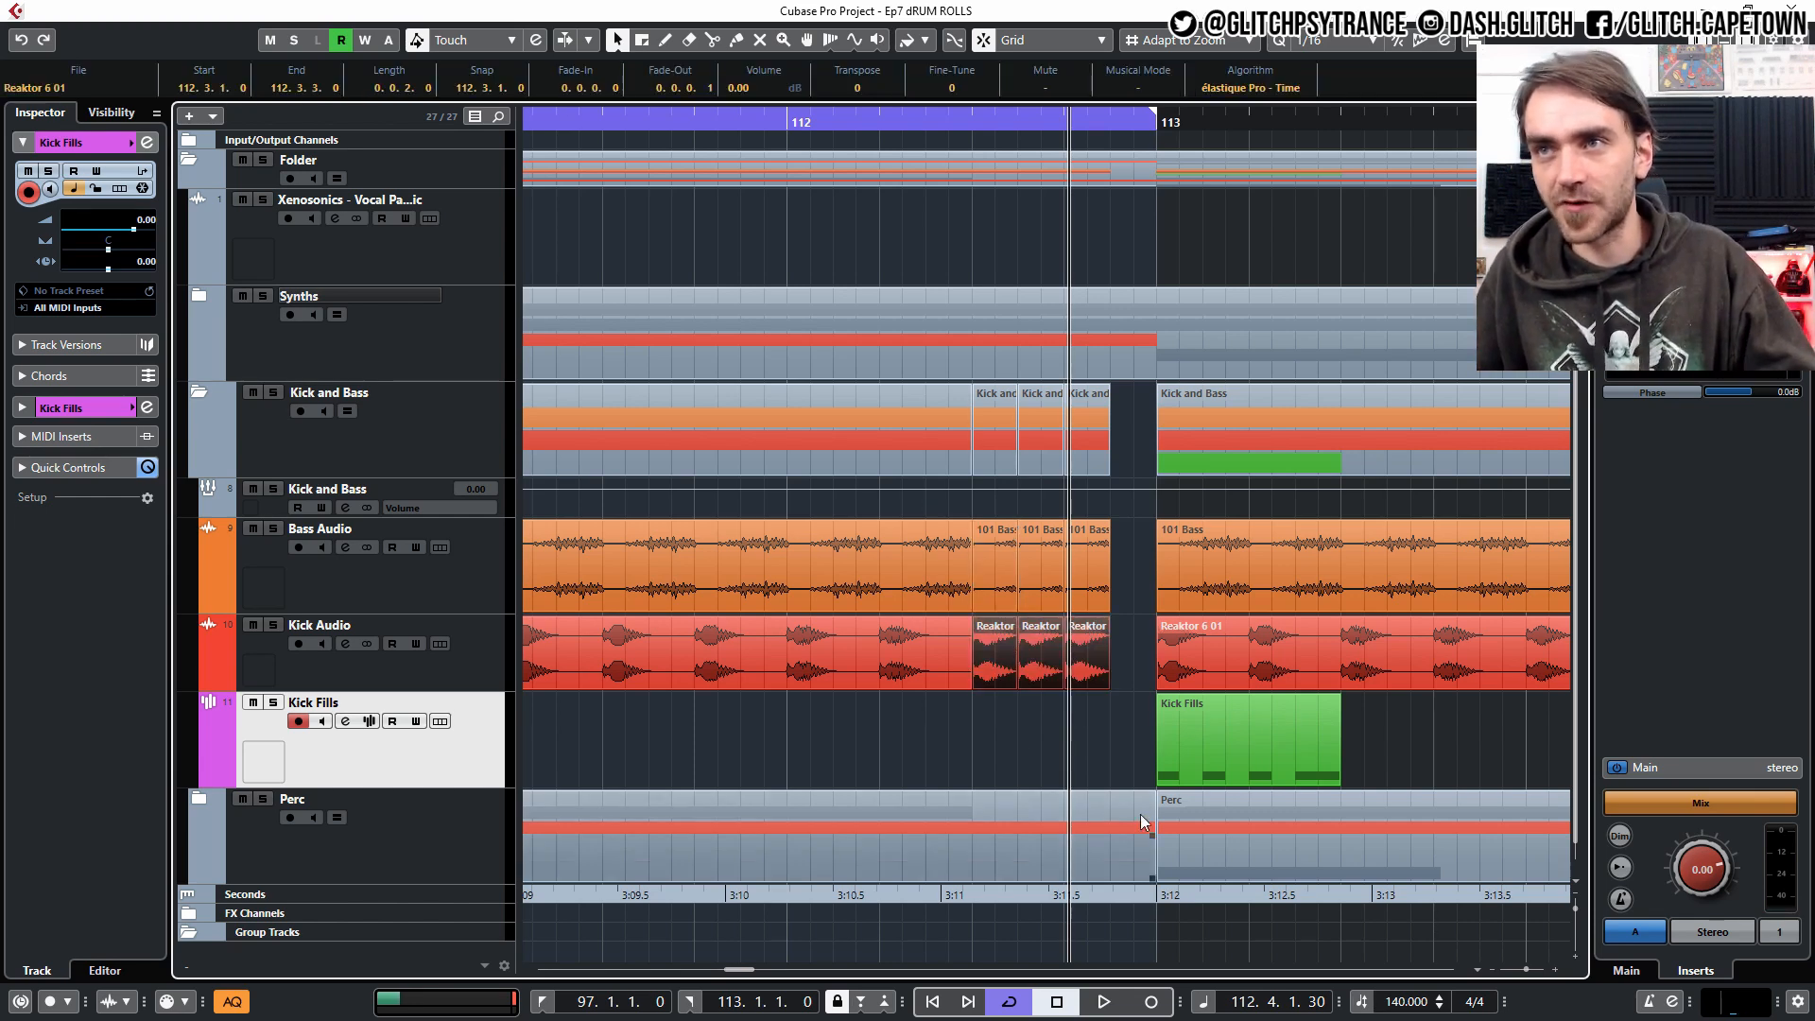
key("Delete")
left_click_drag(1166, 745, 1041, 739)
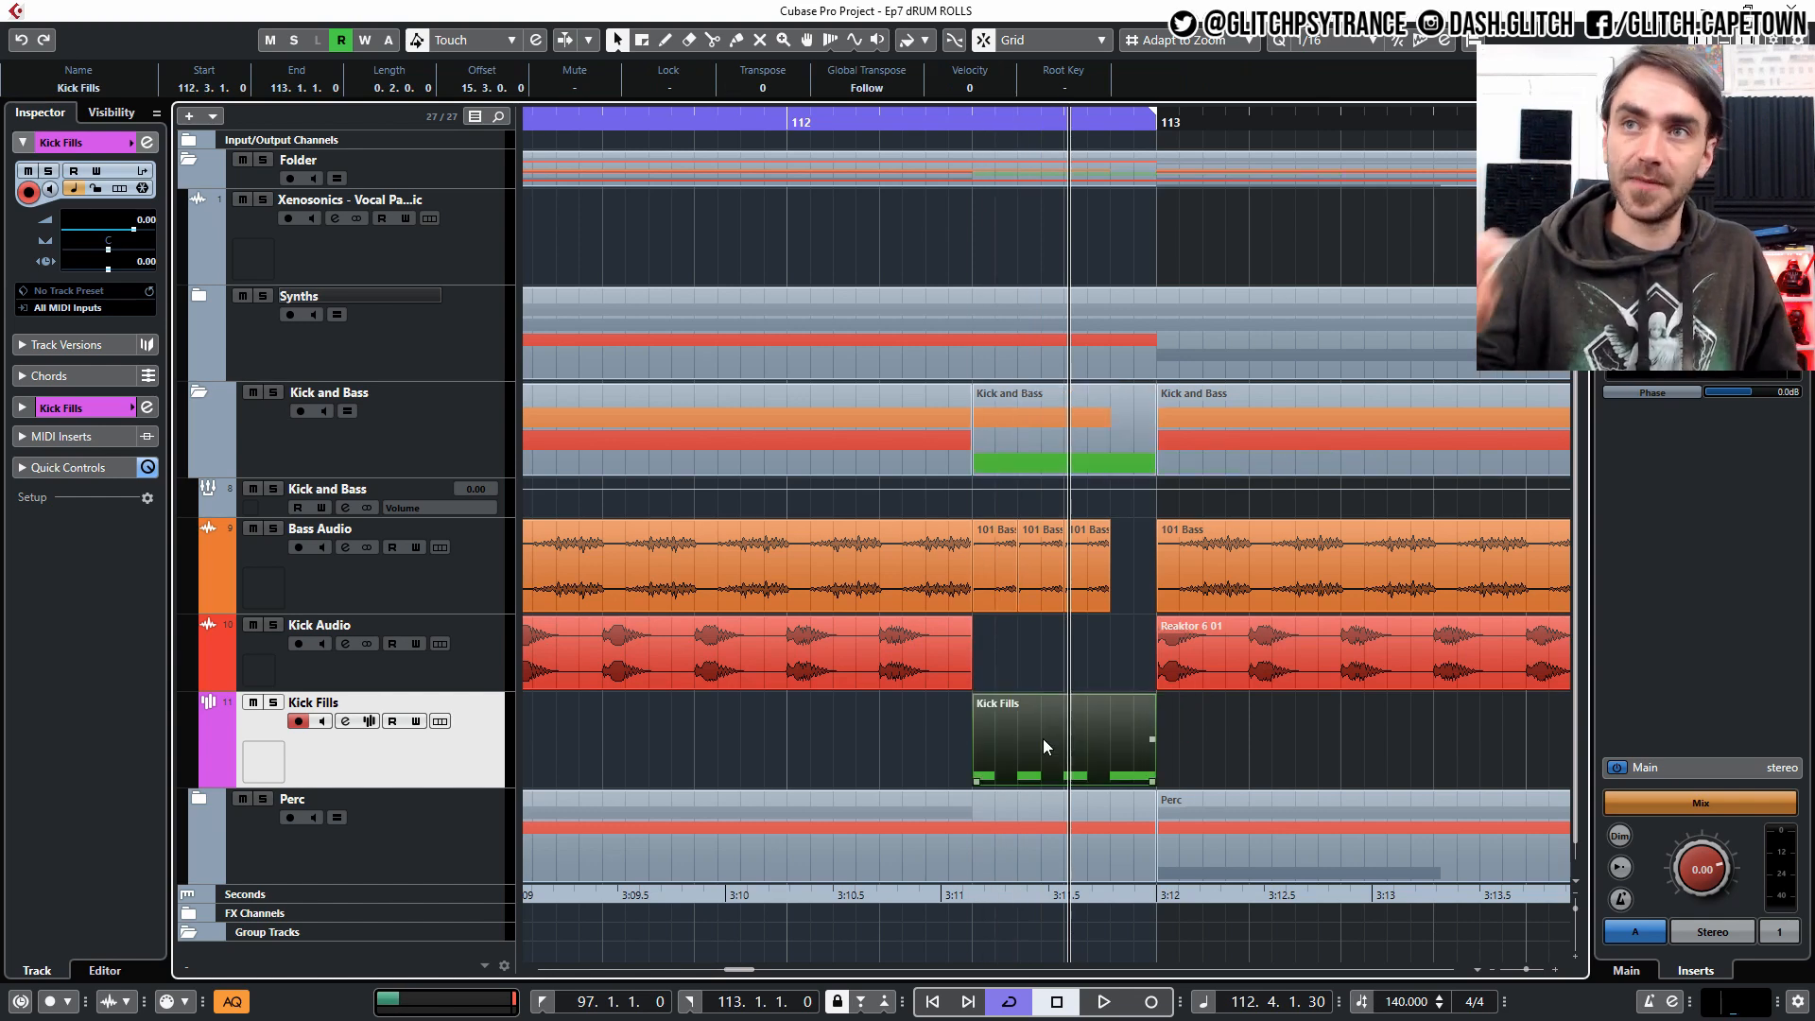
Examine the kick and bass fill before bar 113, placing the playhead at 112.3.1 and 112.4.1.
scroll(978, 643, "up", 3)
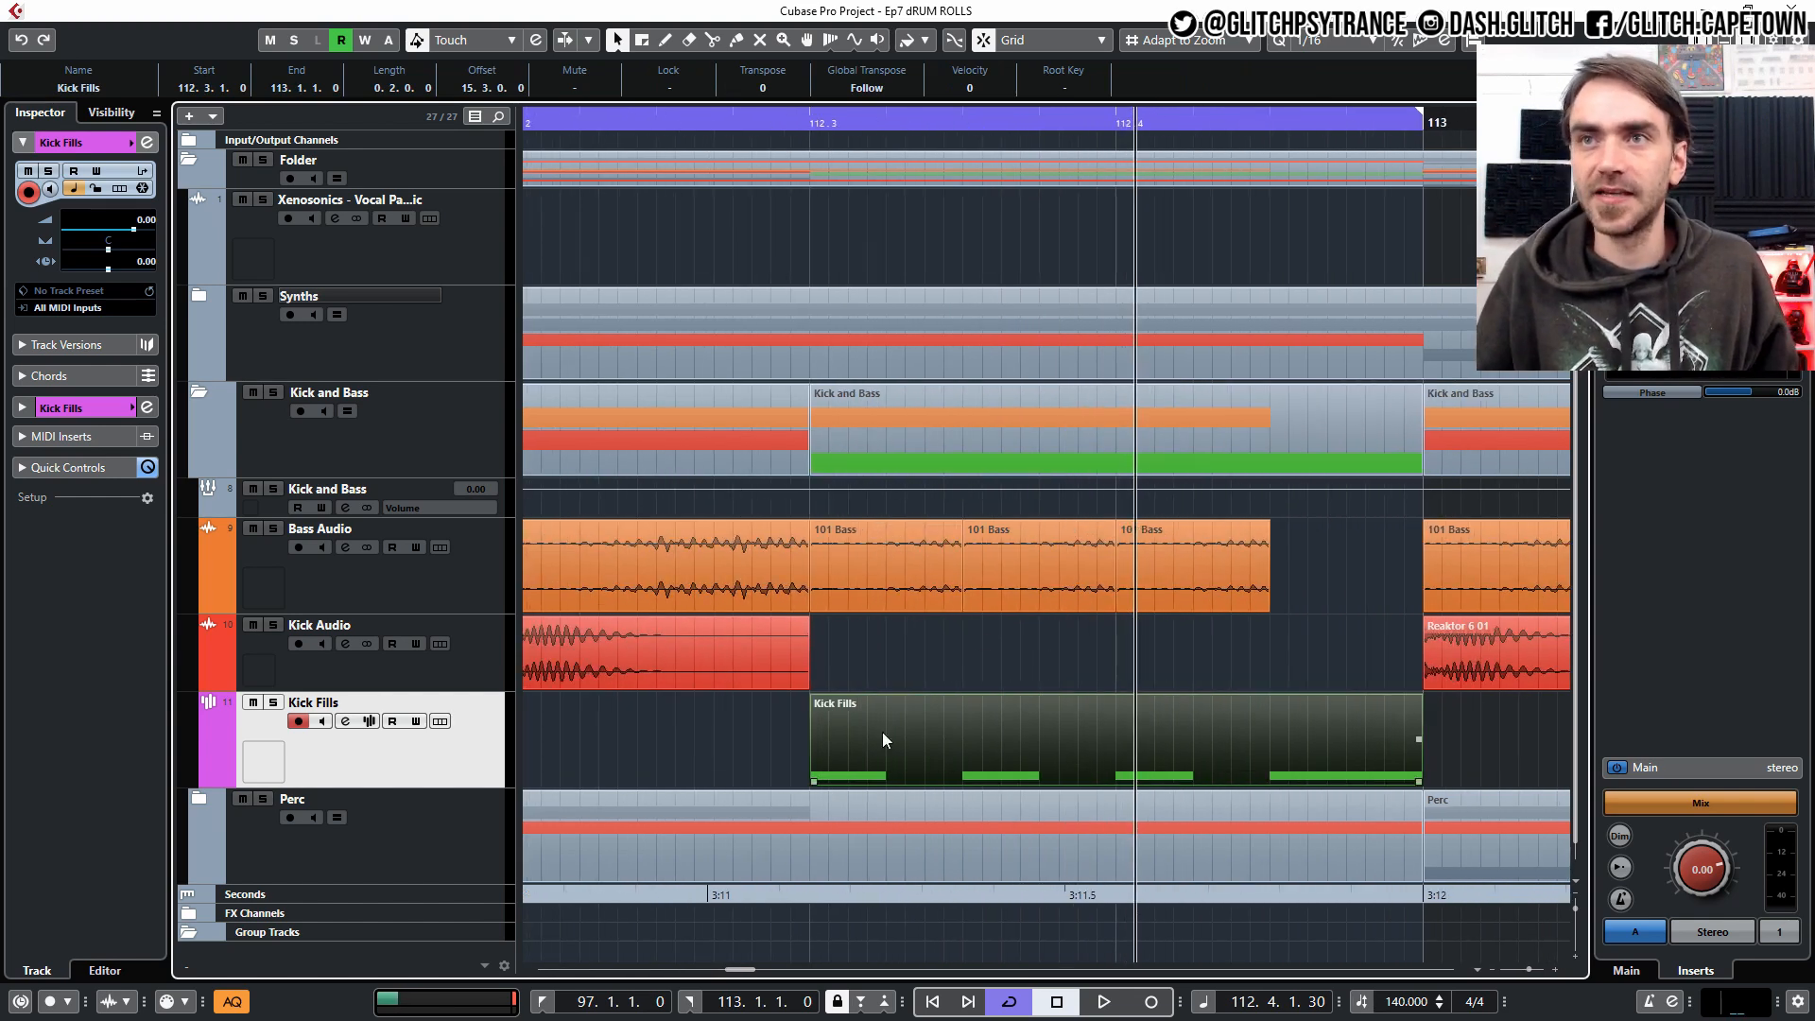
left_click(809, 118)
left_click(826, 595)
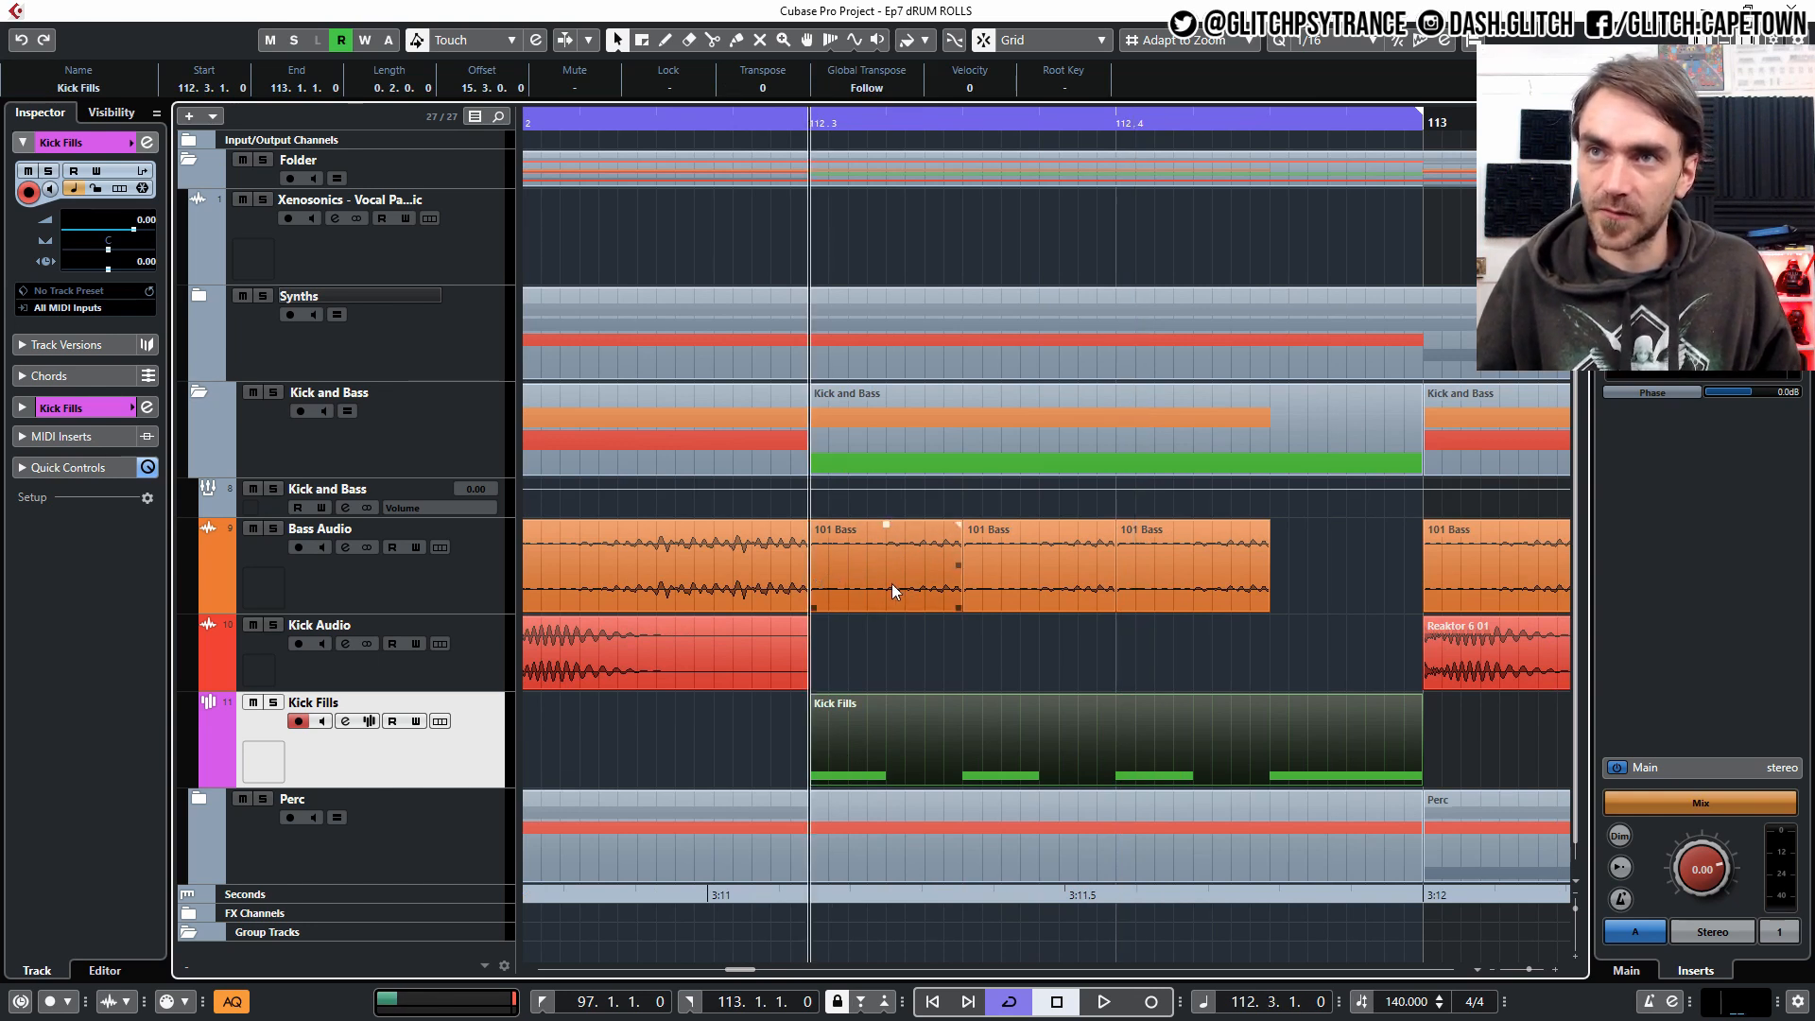
left_click_drag(809, 123, 1119, 132)
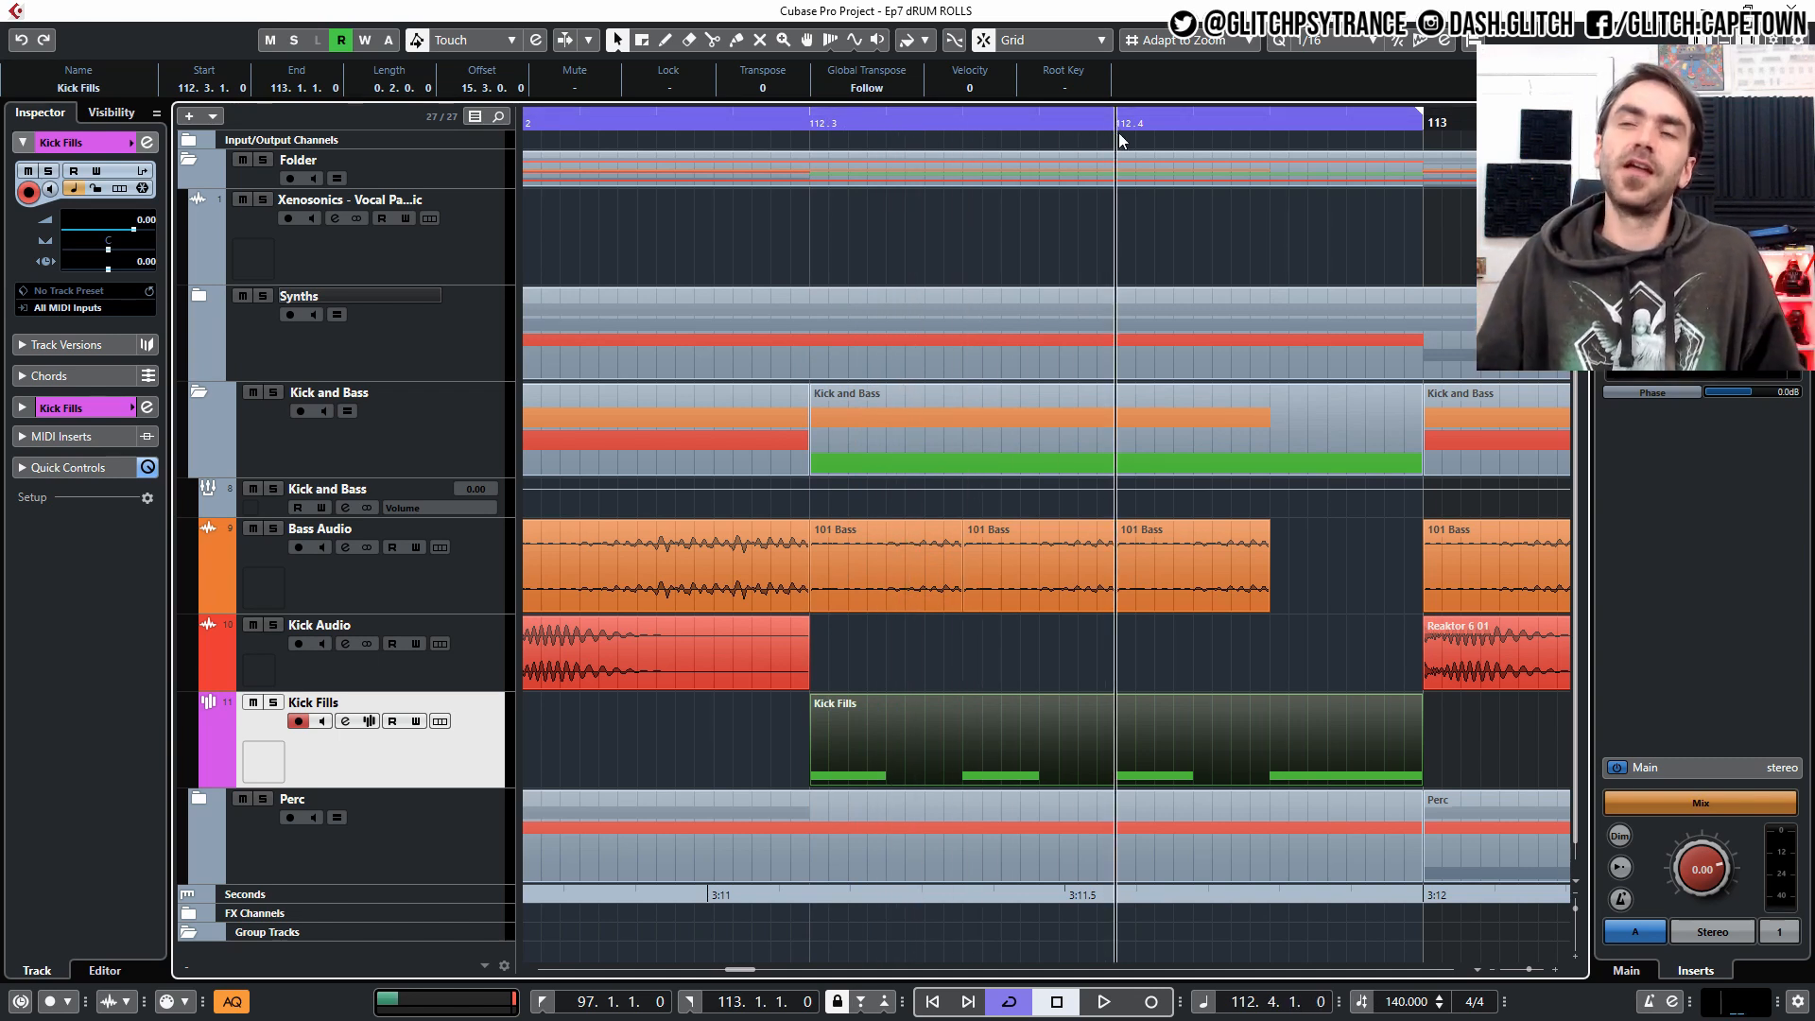
scroll(1319, 636, "down", 4)
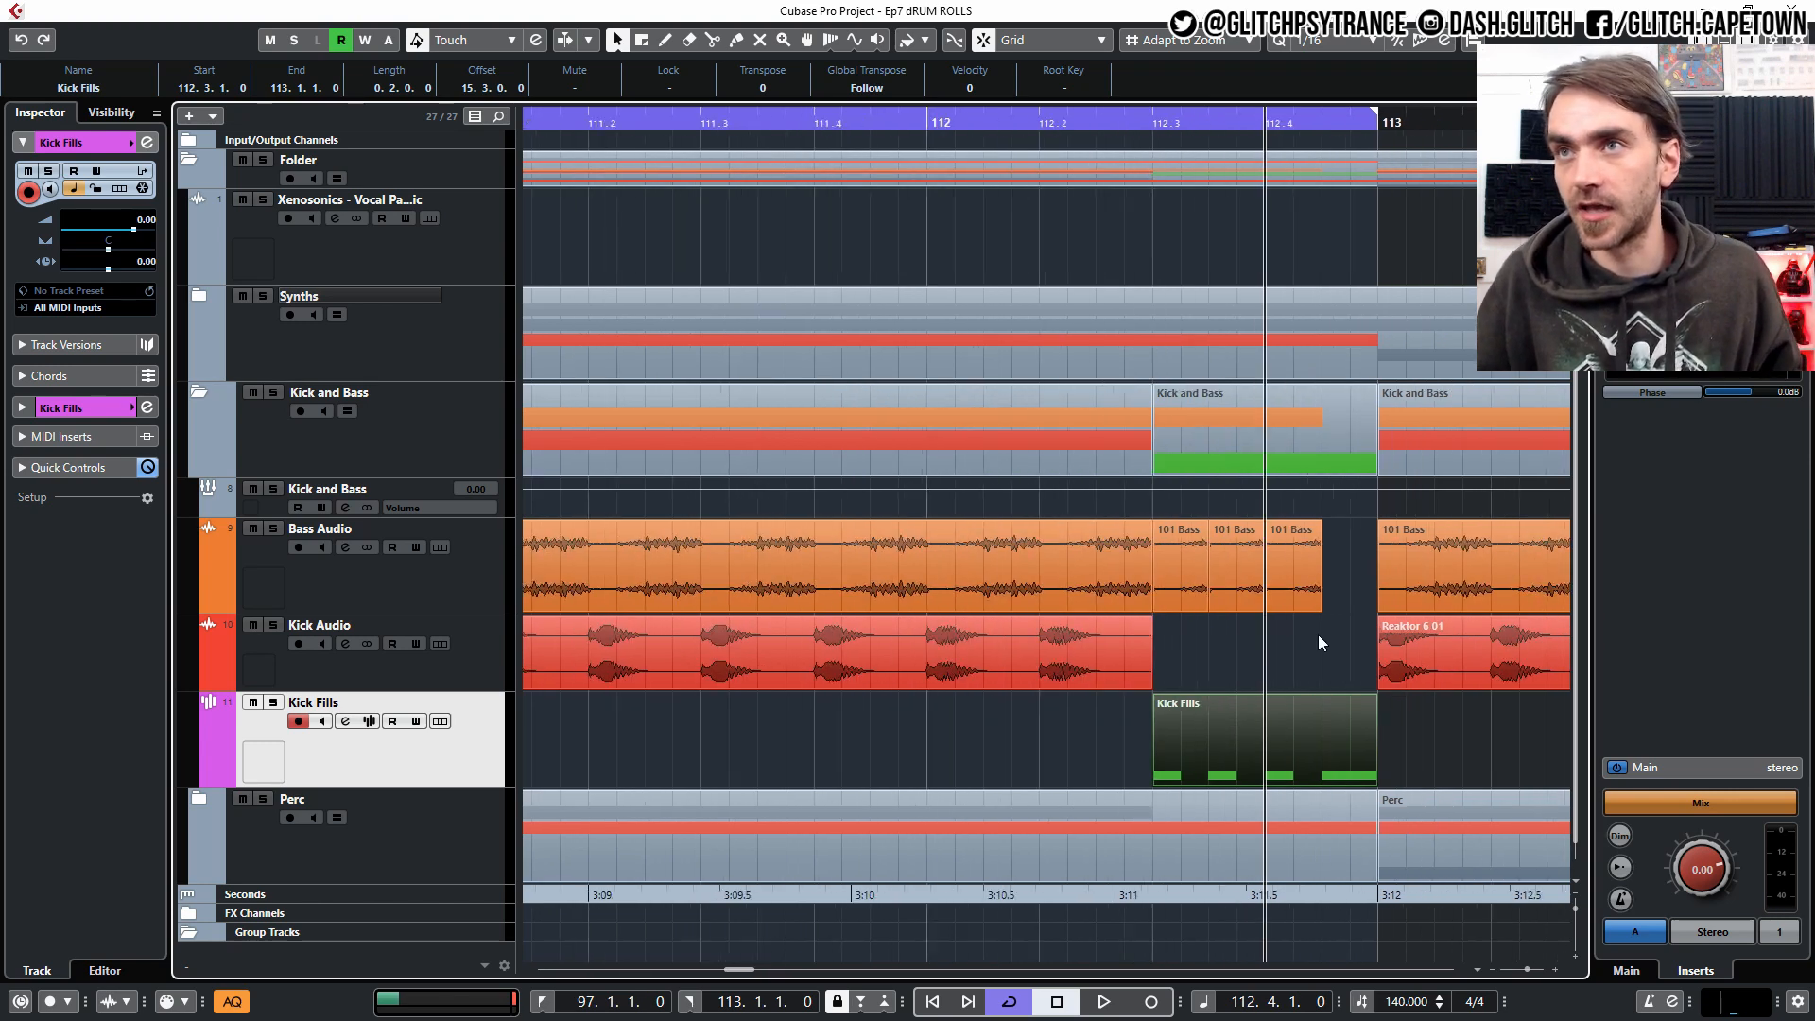
scroll(1267, 638, "down", 2)
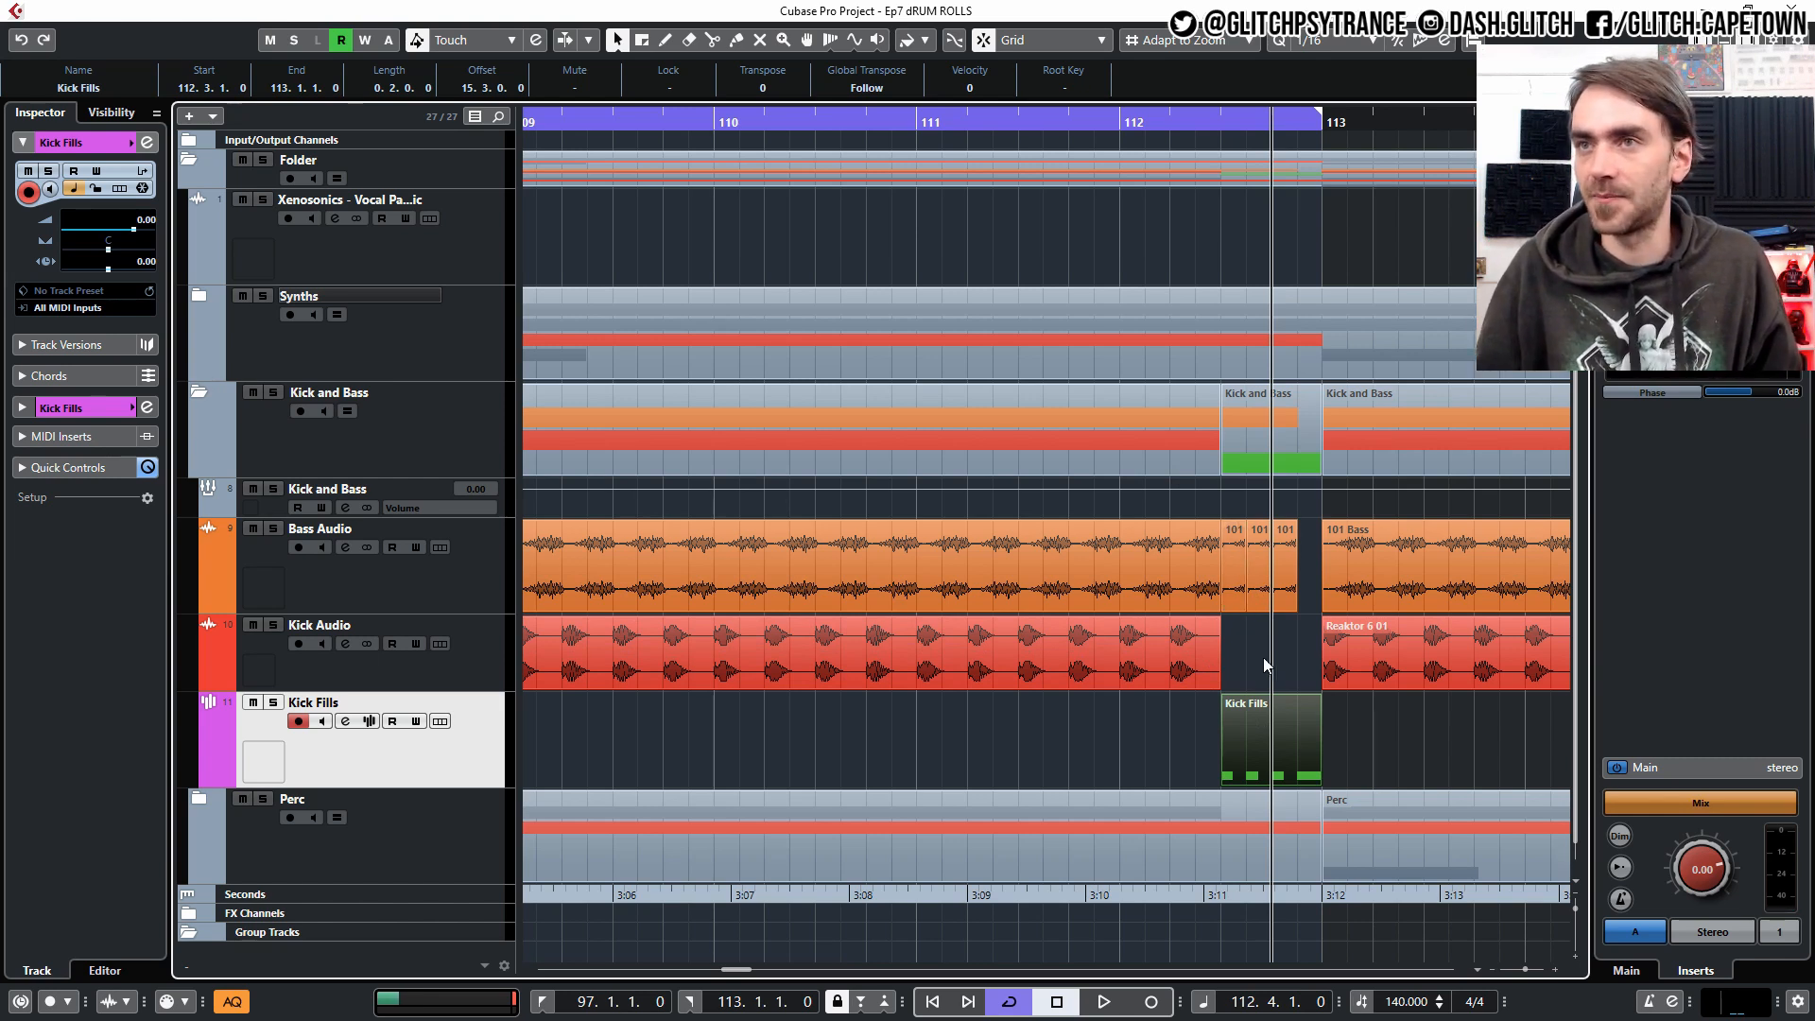
scroll(1260, 649, "right", 3)
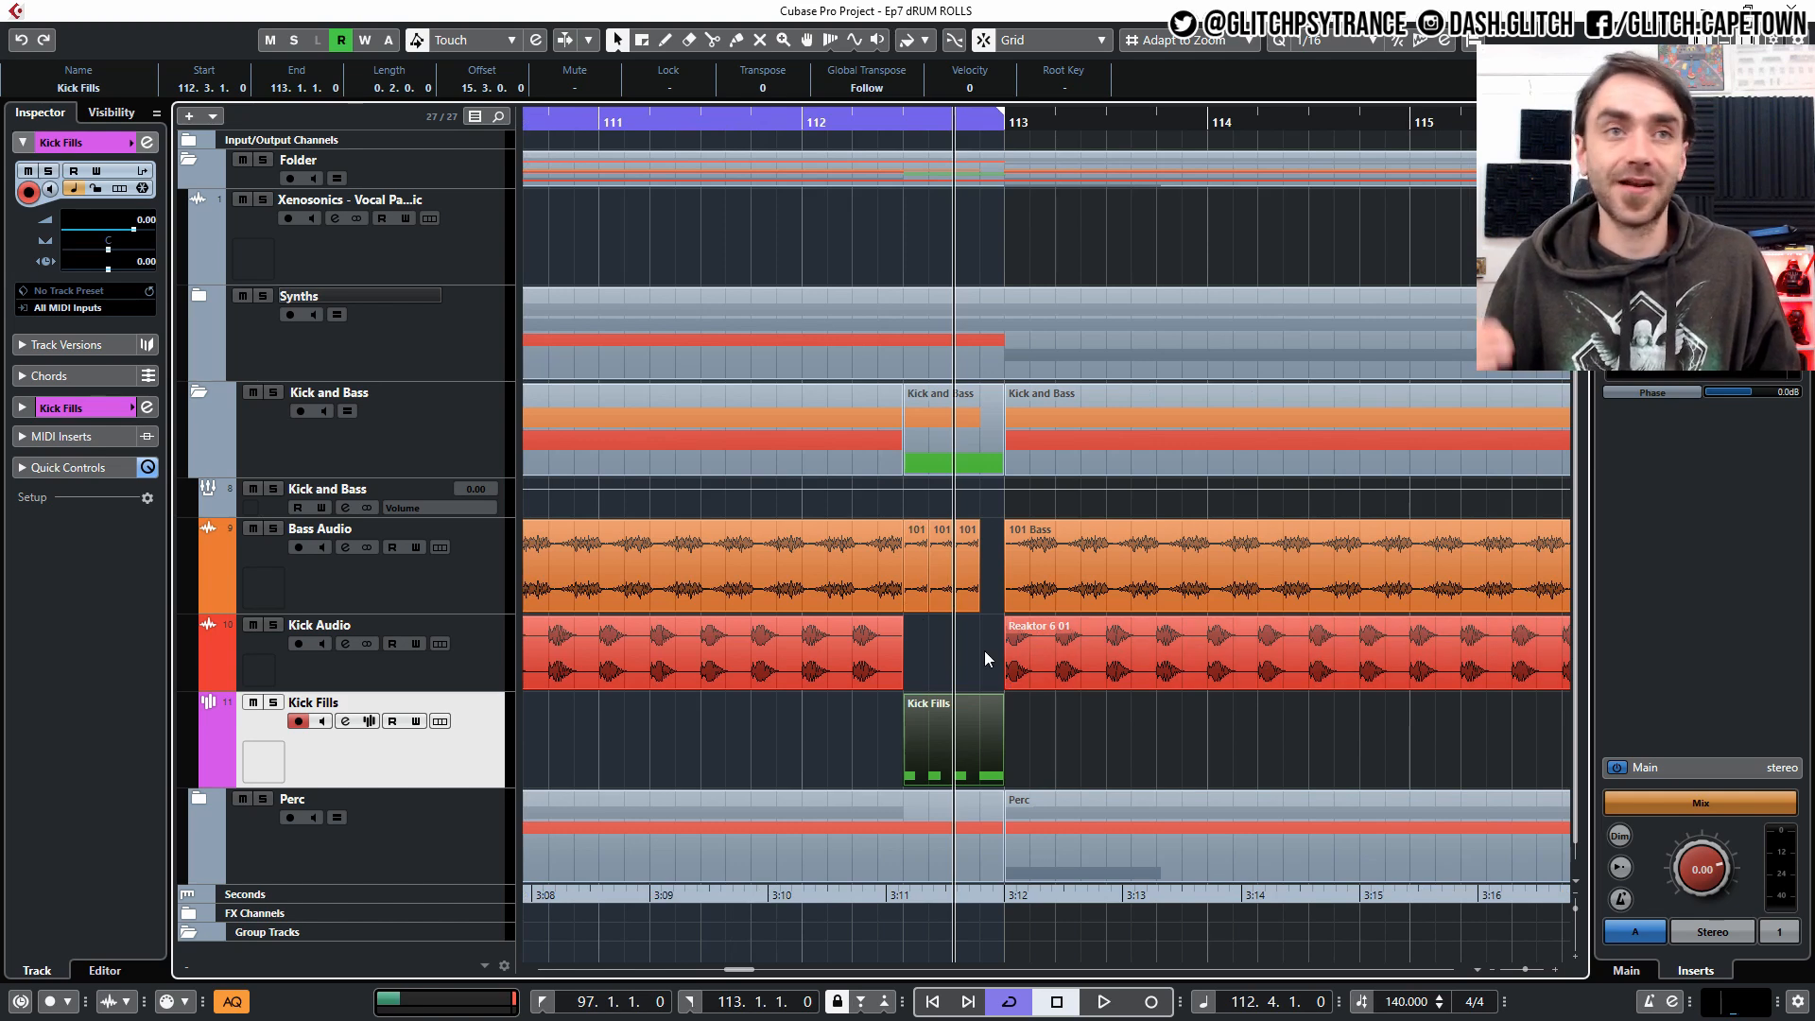
Try replacing the three short bass slices before bar 113 by extending the preceding bass clip over them, and undo the change.
scroll(1002, 605, "up", 3)
left_click_drag(961, 641, 993, 610)
key("Delete")
left_click(972, 622)
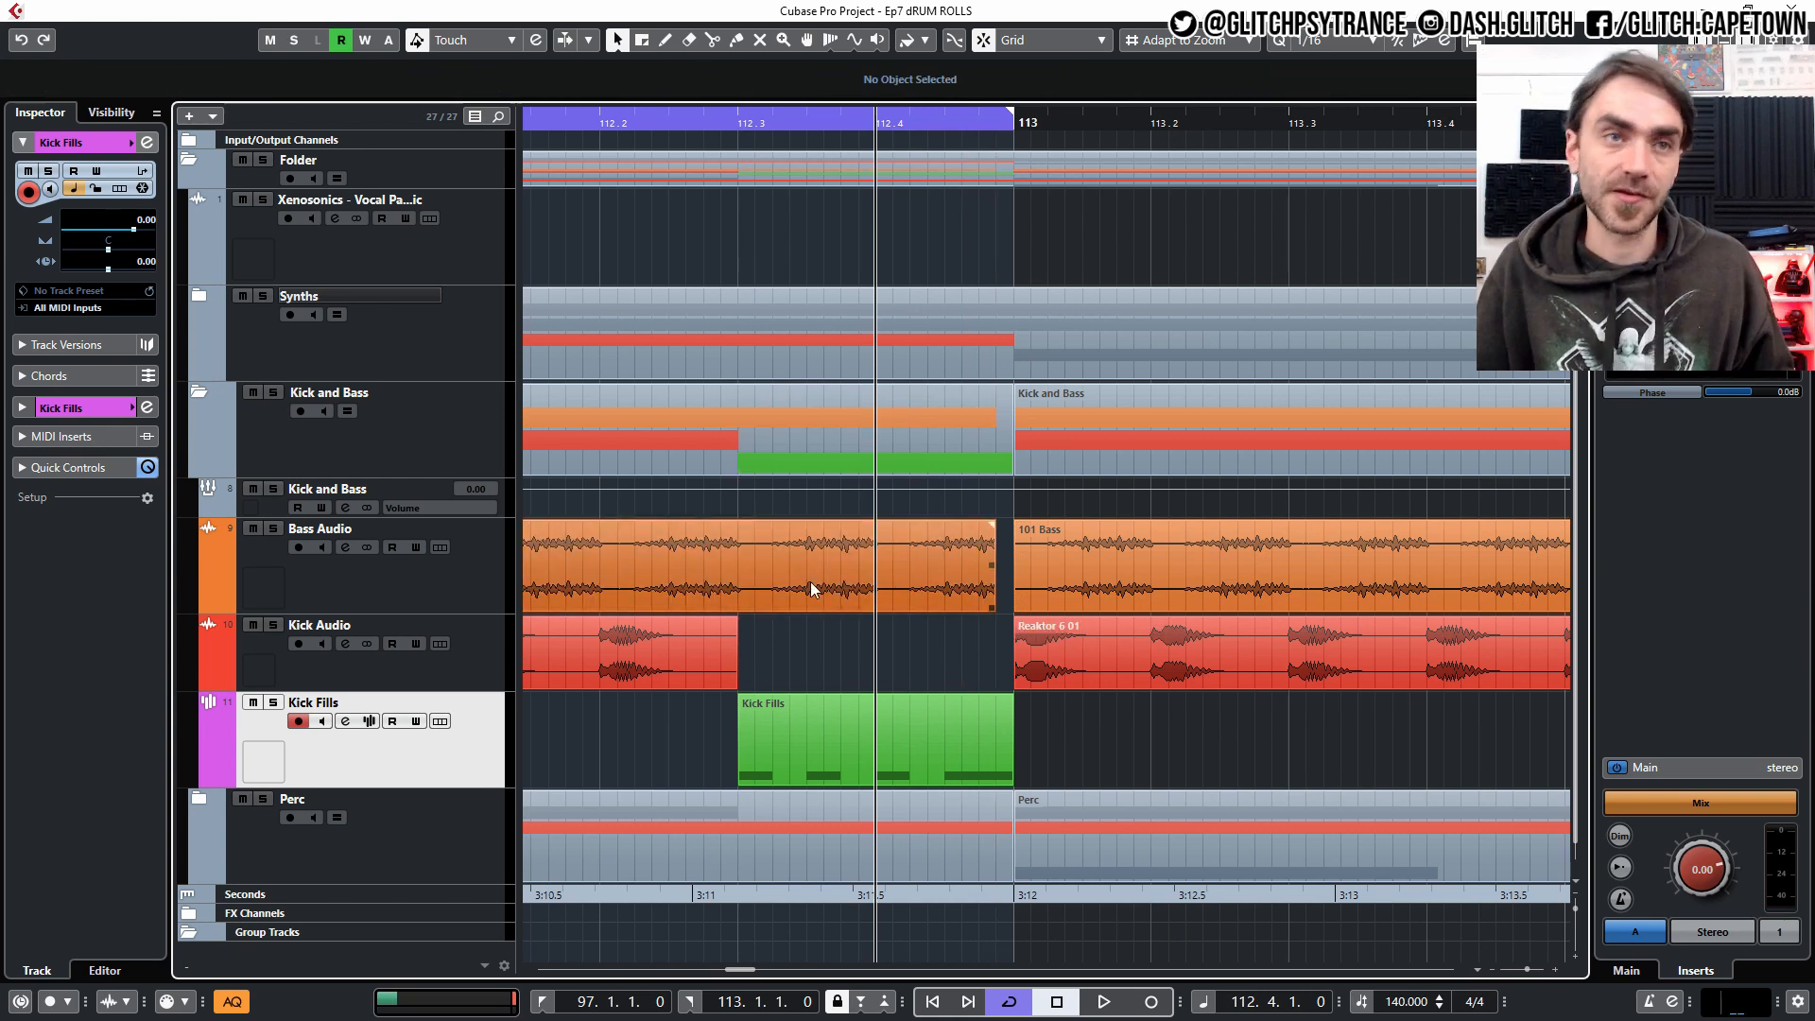
key("ctrl+z")
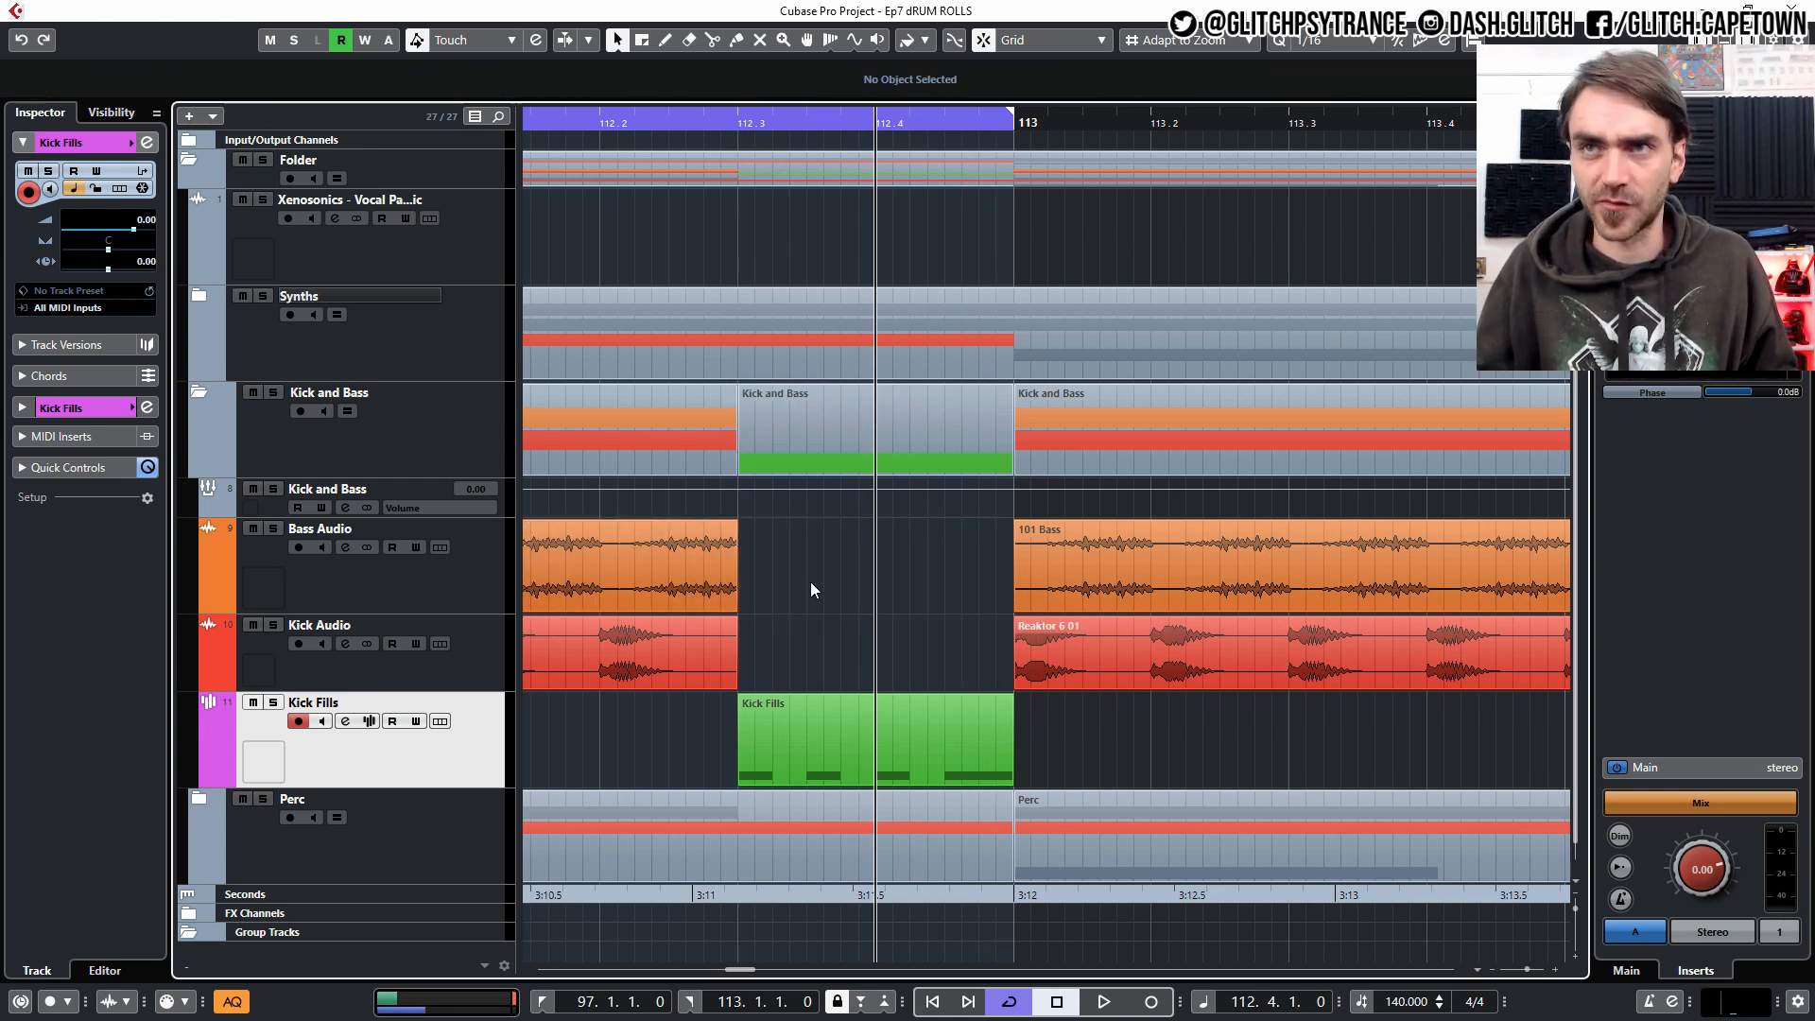
key("ctrl+z")
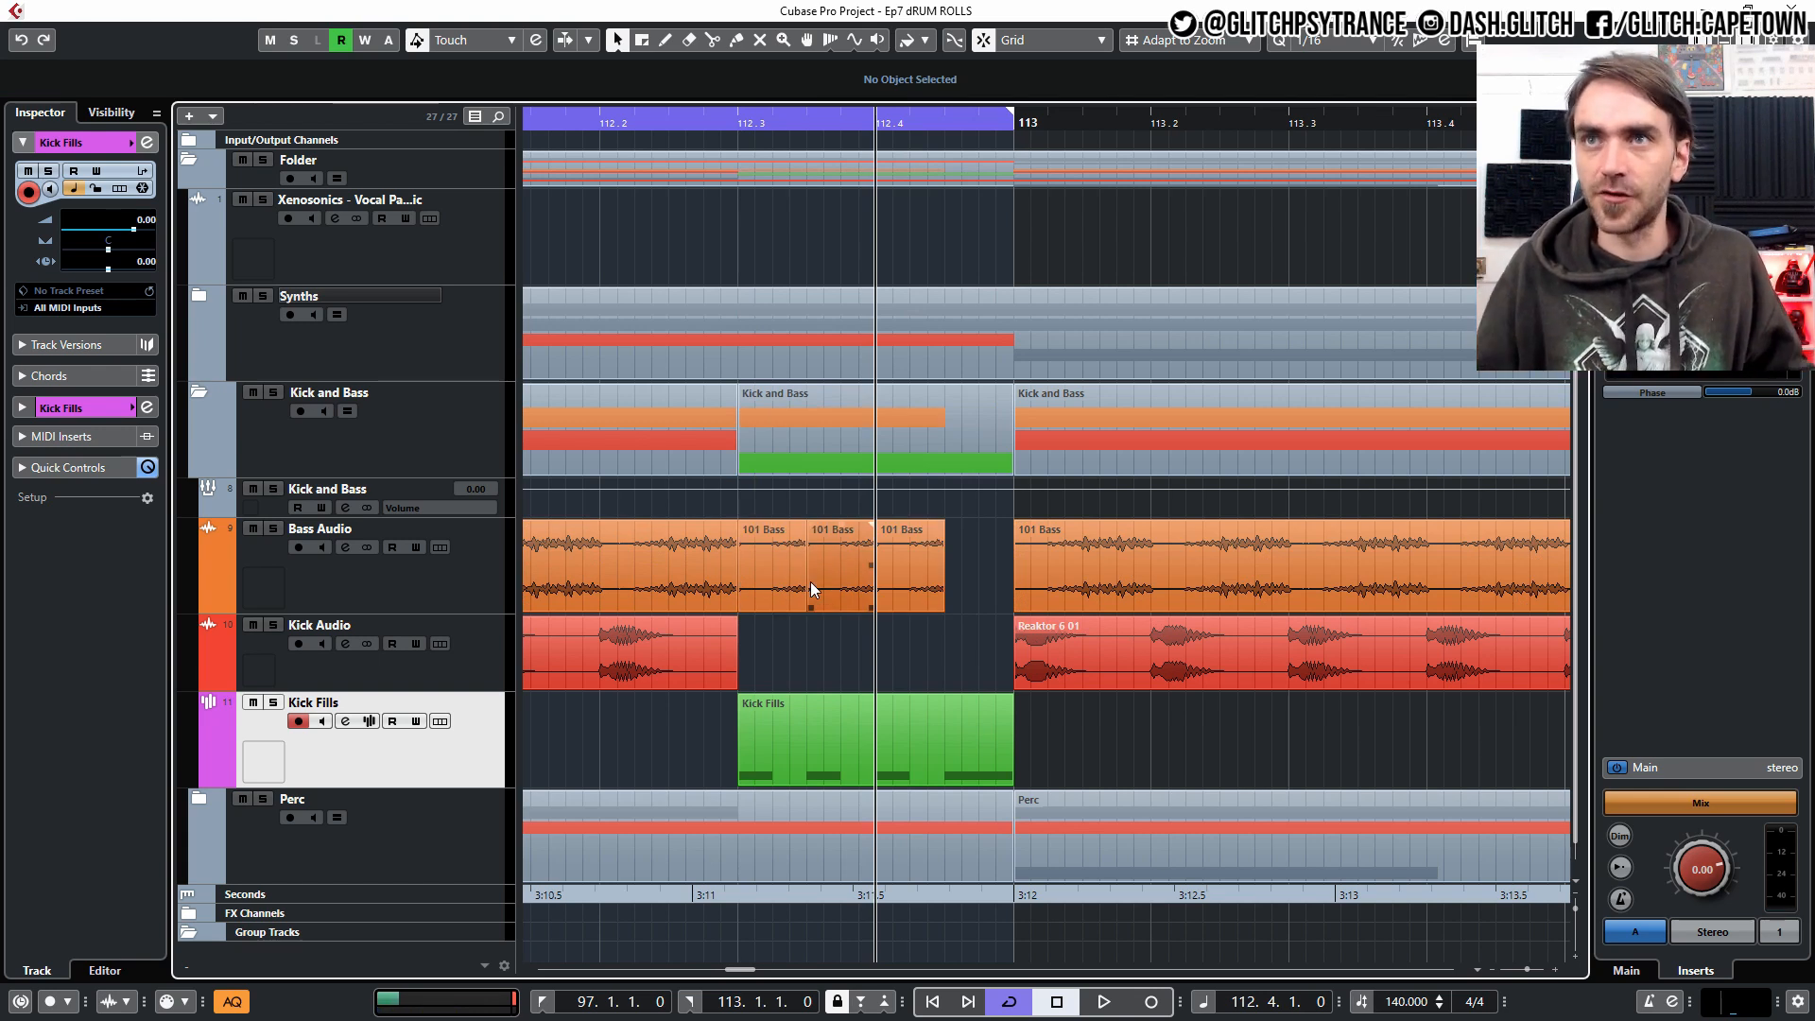
Select the bass clip with its three short slices before bar 113 and survey the surrounding arrangement.
left_click_drag(970, 541, 734, 572)
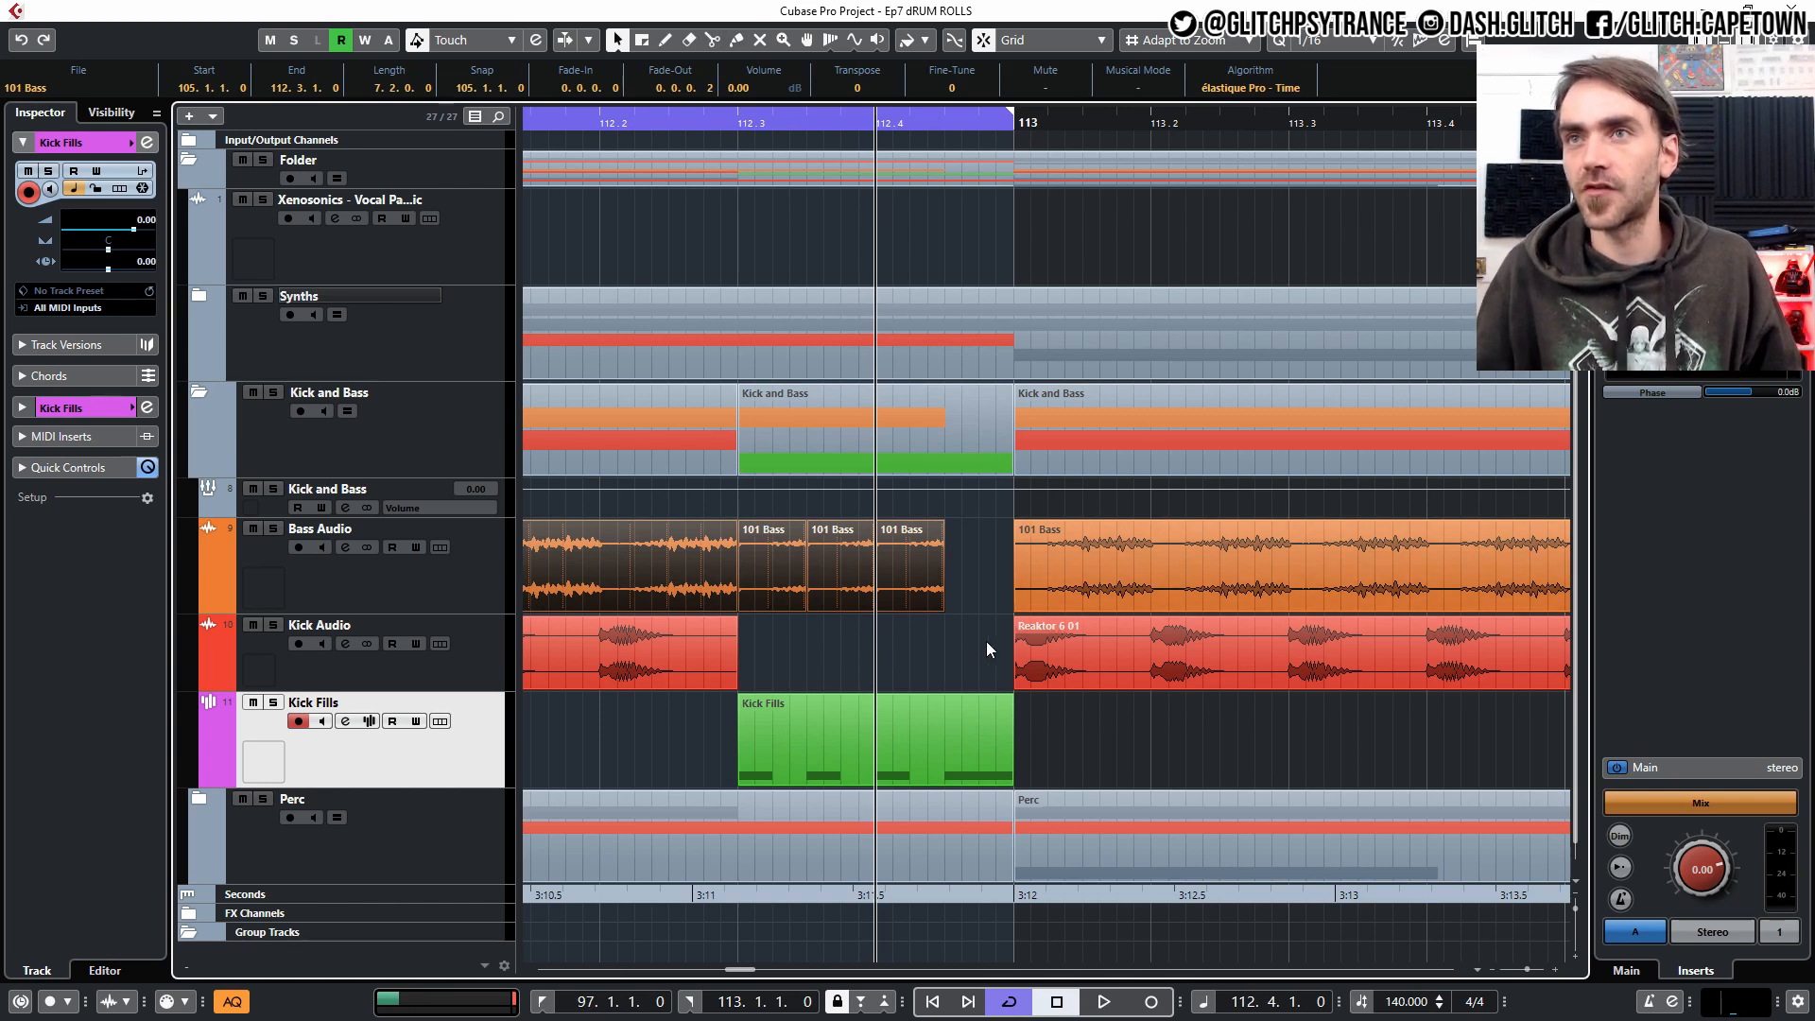
scroll(943, 638, "down", 1)
scroll(841, 594, "down", 2)
scroll(850, 624, "down", 2)
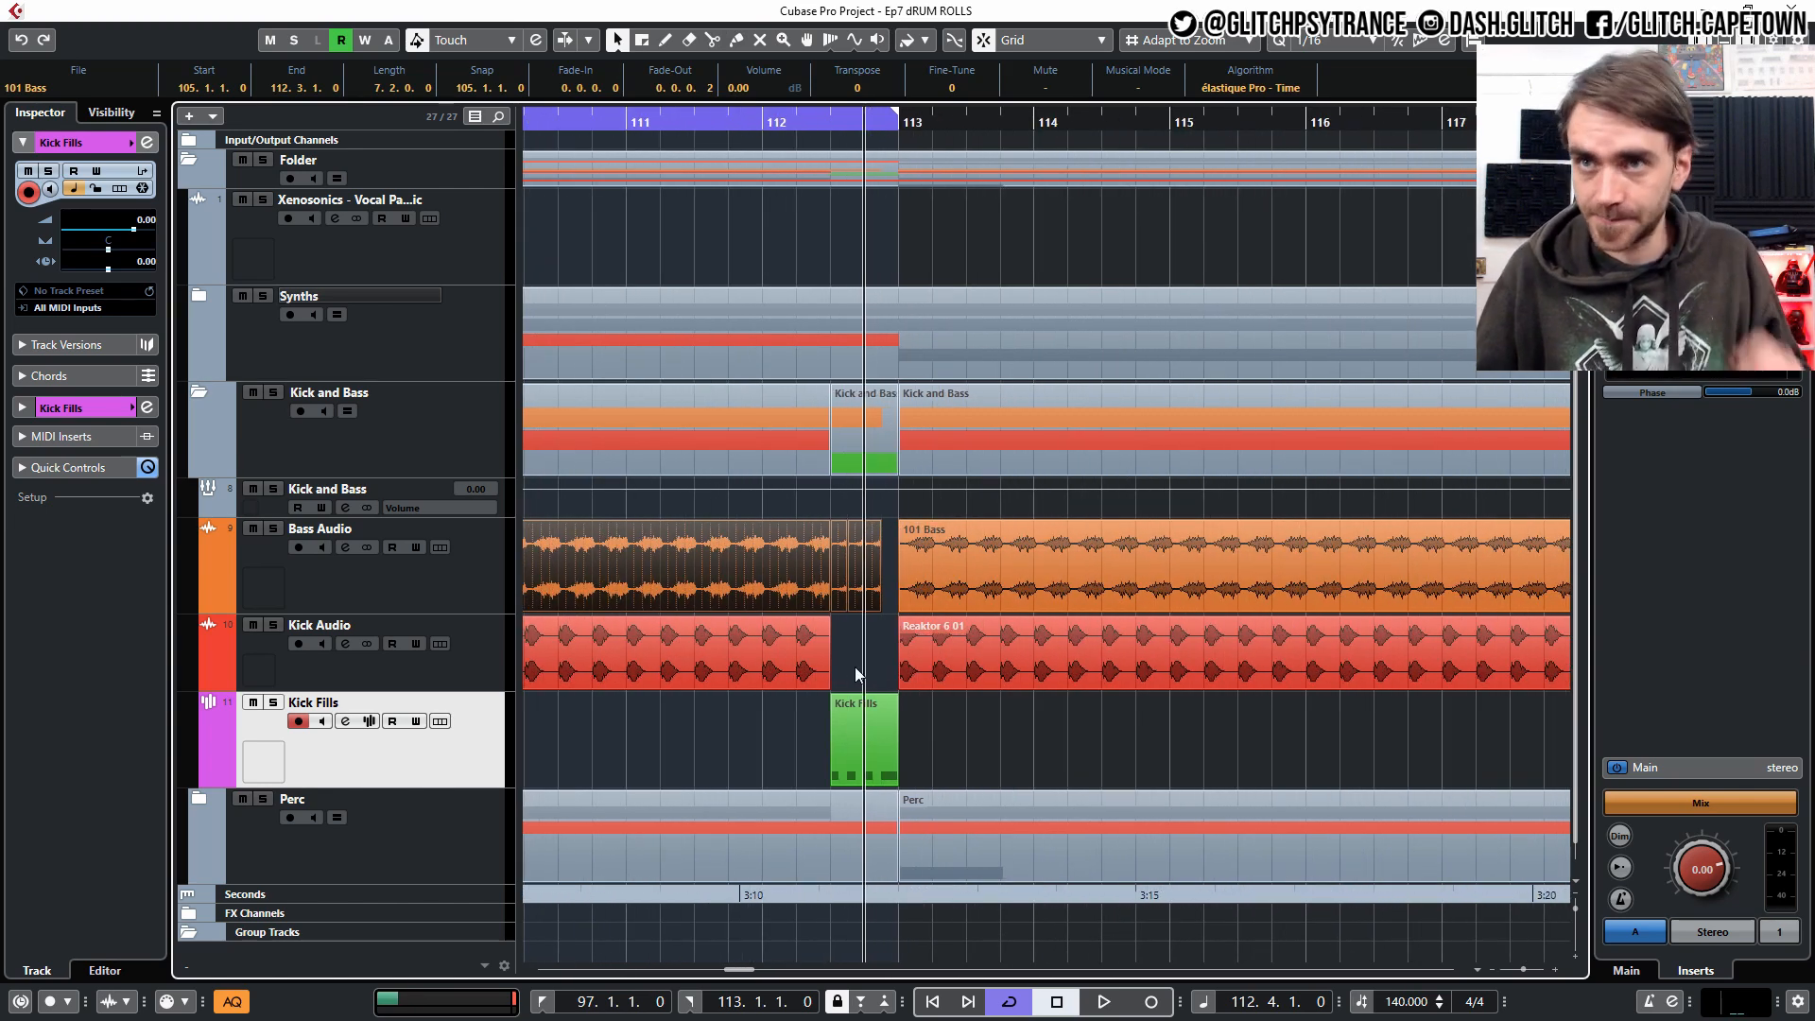
scroll(854, 666, "down", 4)
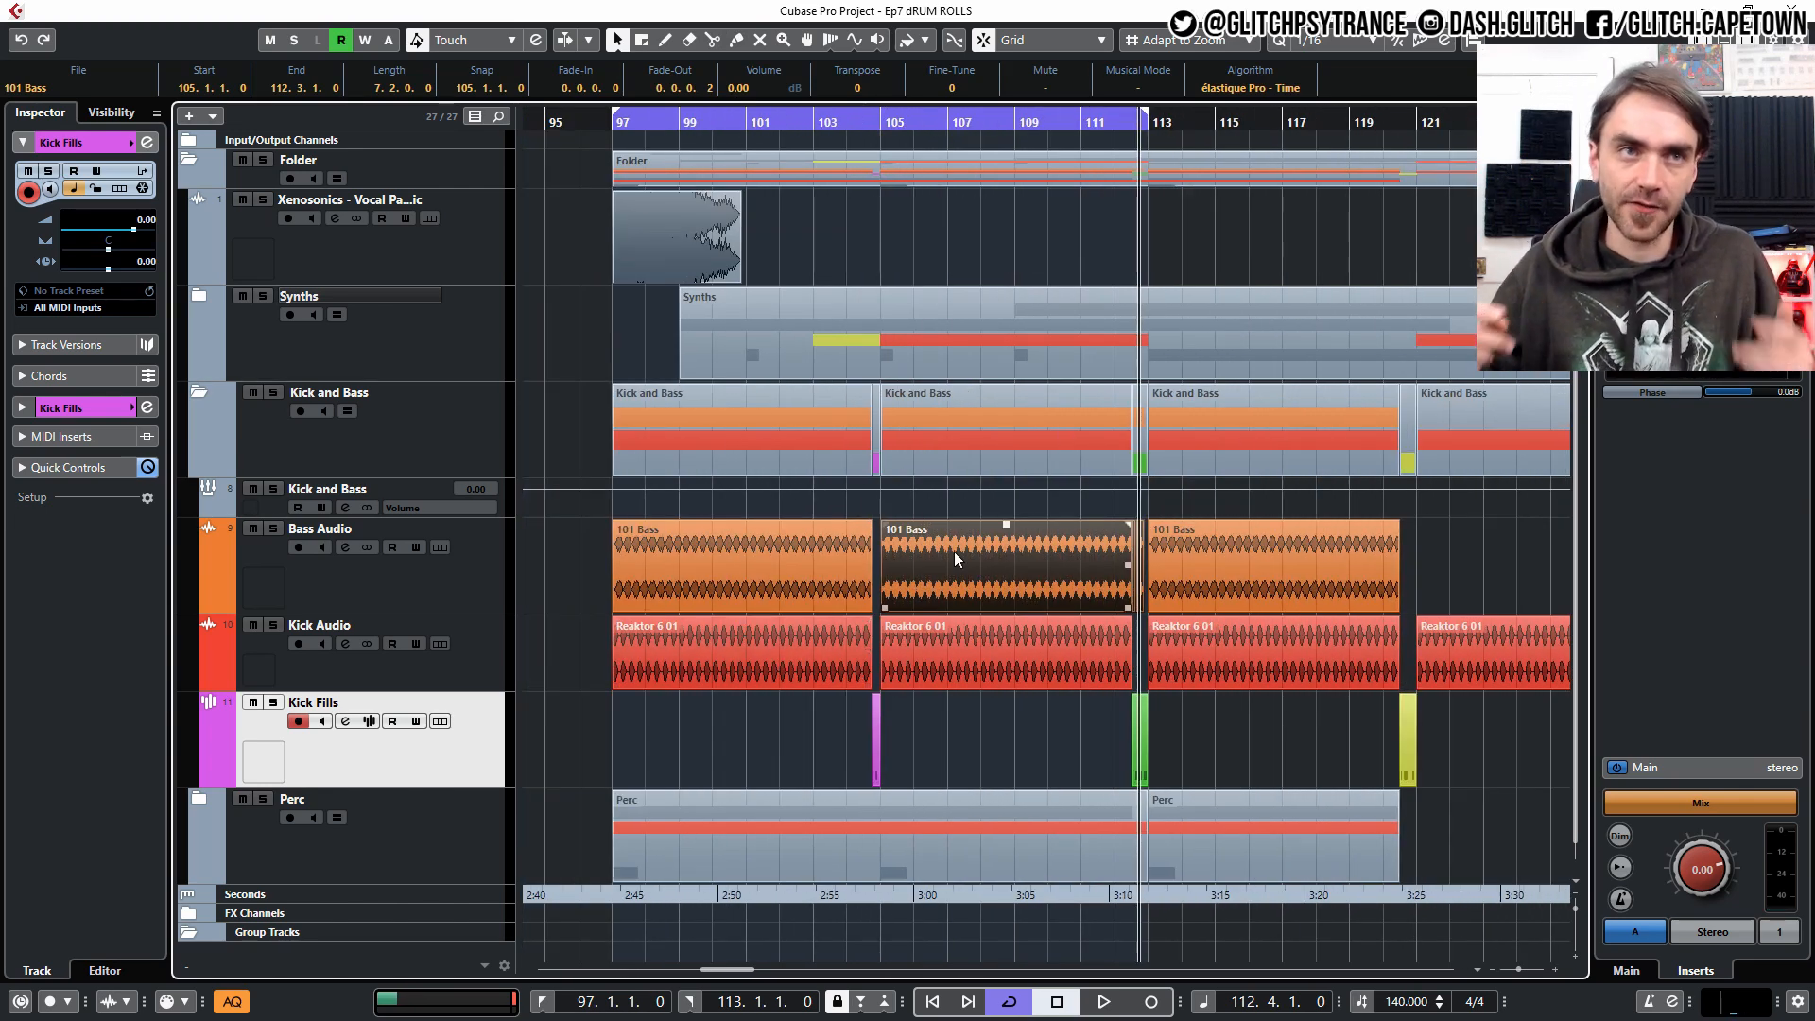
scroll(1238, 581, "up", 1)
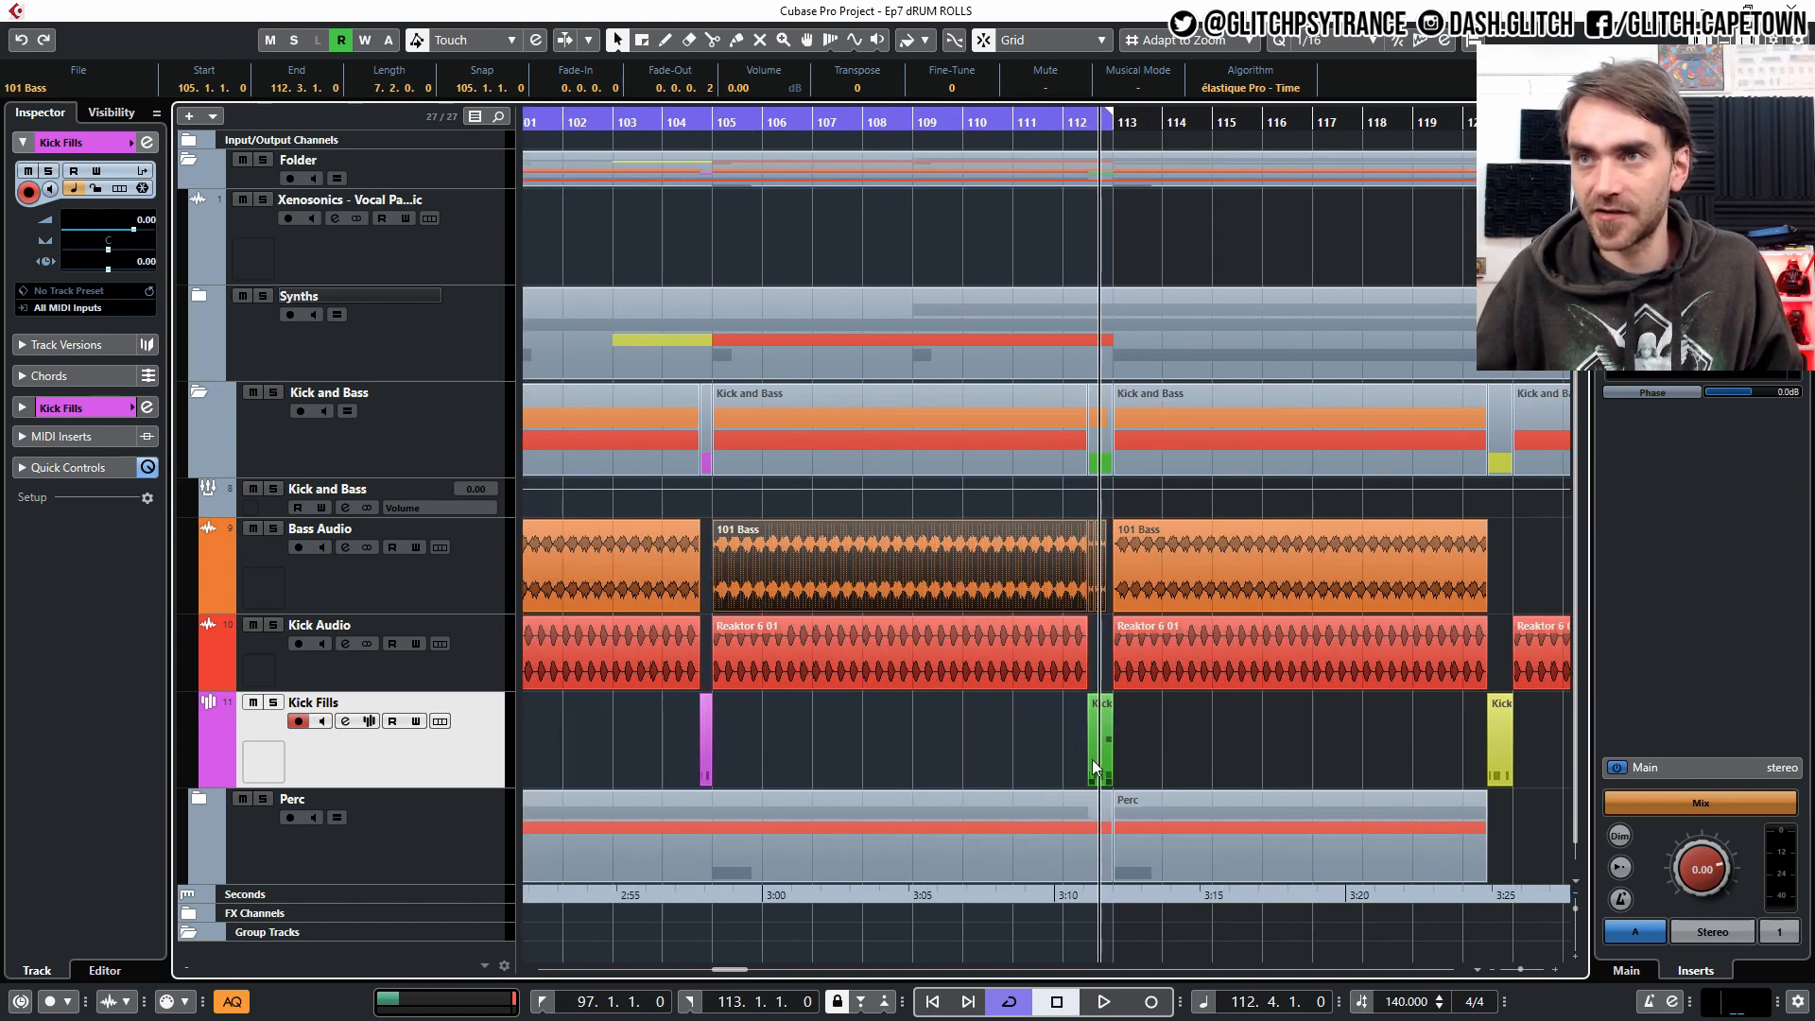
Inspect the notes of the green Kick Fills part at 112.3.1 in the note editor and close the editor.
double_click(1102, 760)
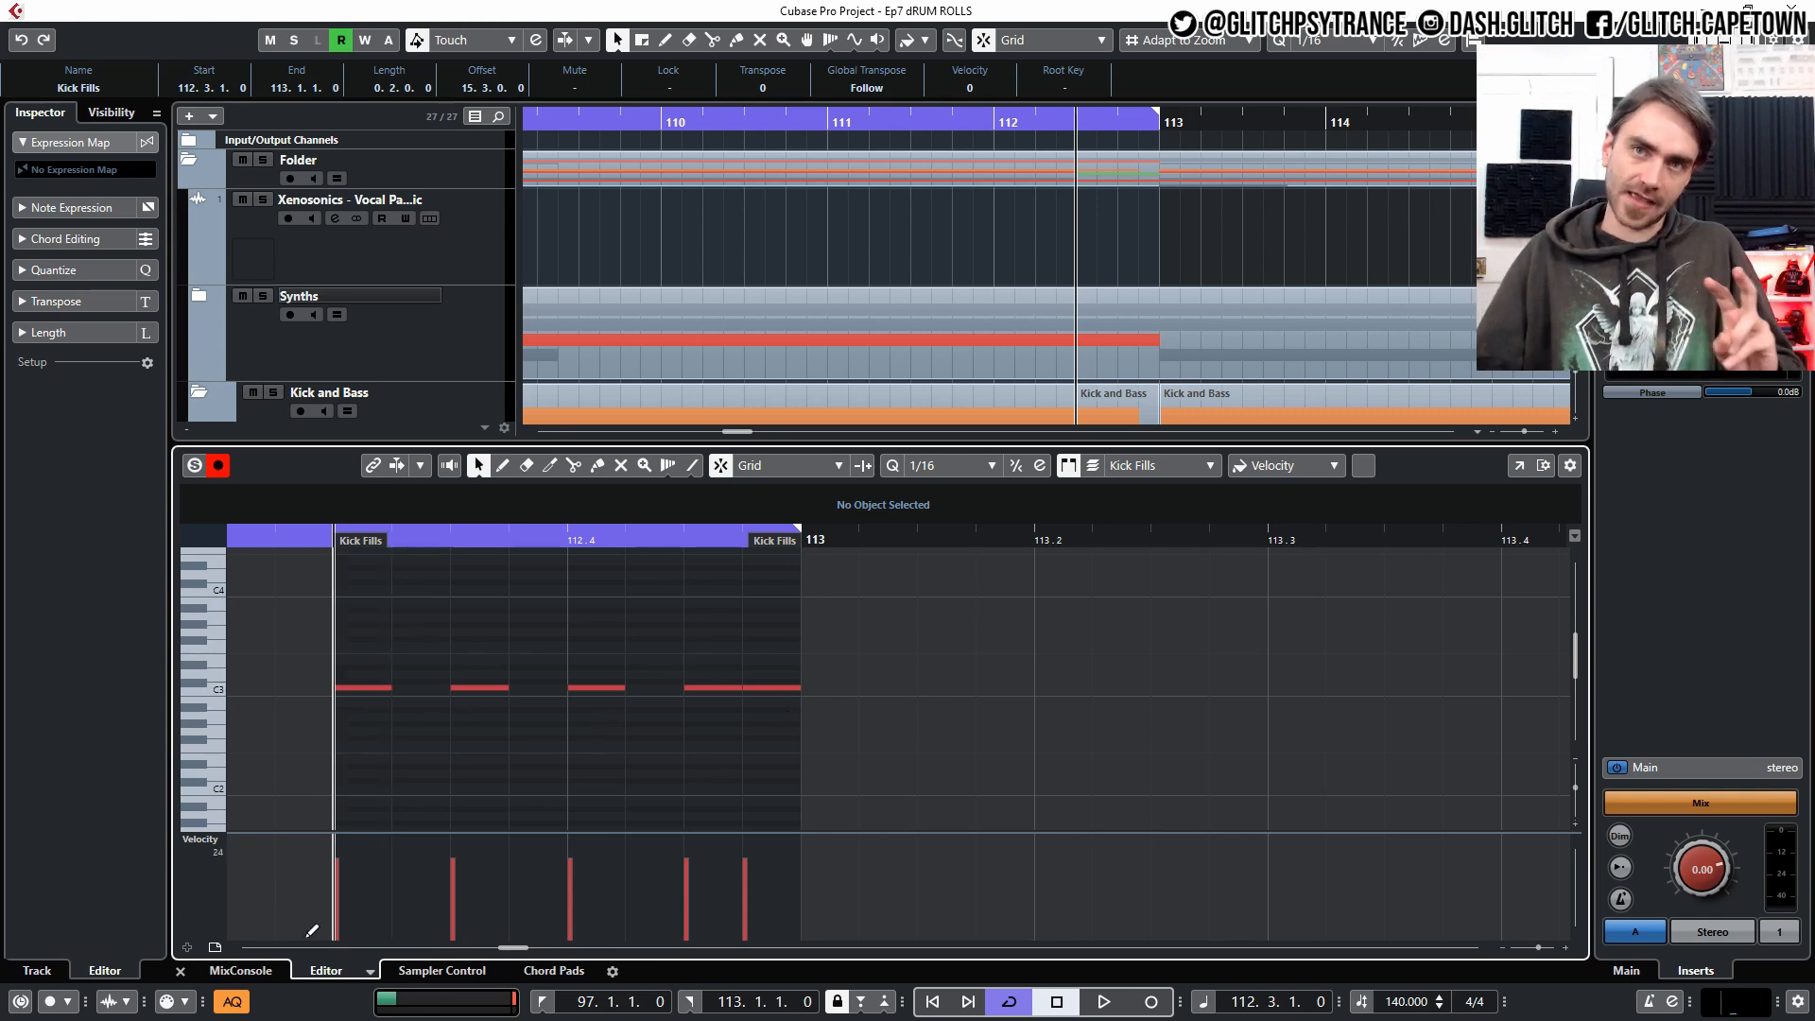
left_click(206, 973)
left_click(186, 974)
Play the arrangement from bar 97 to listen to the kick and bass fills in context, and stop playback.
key("g")
key("g")
key("g")
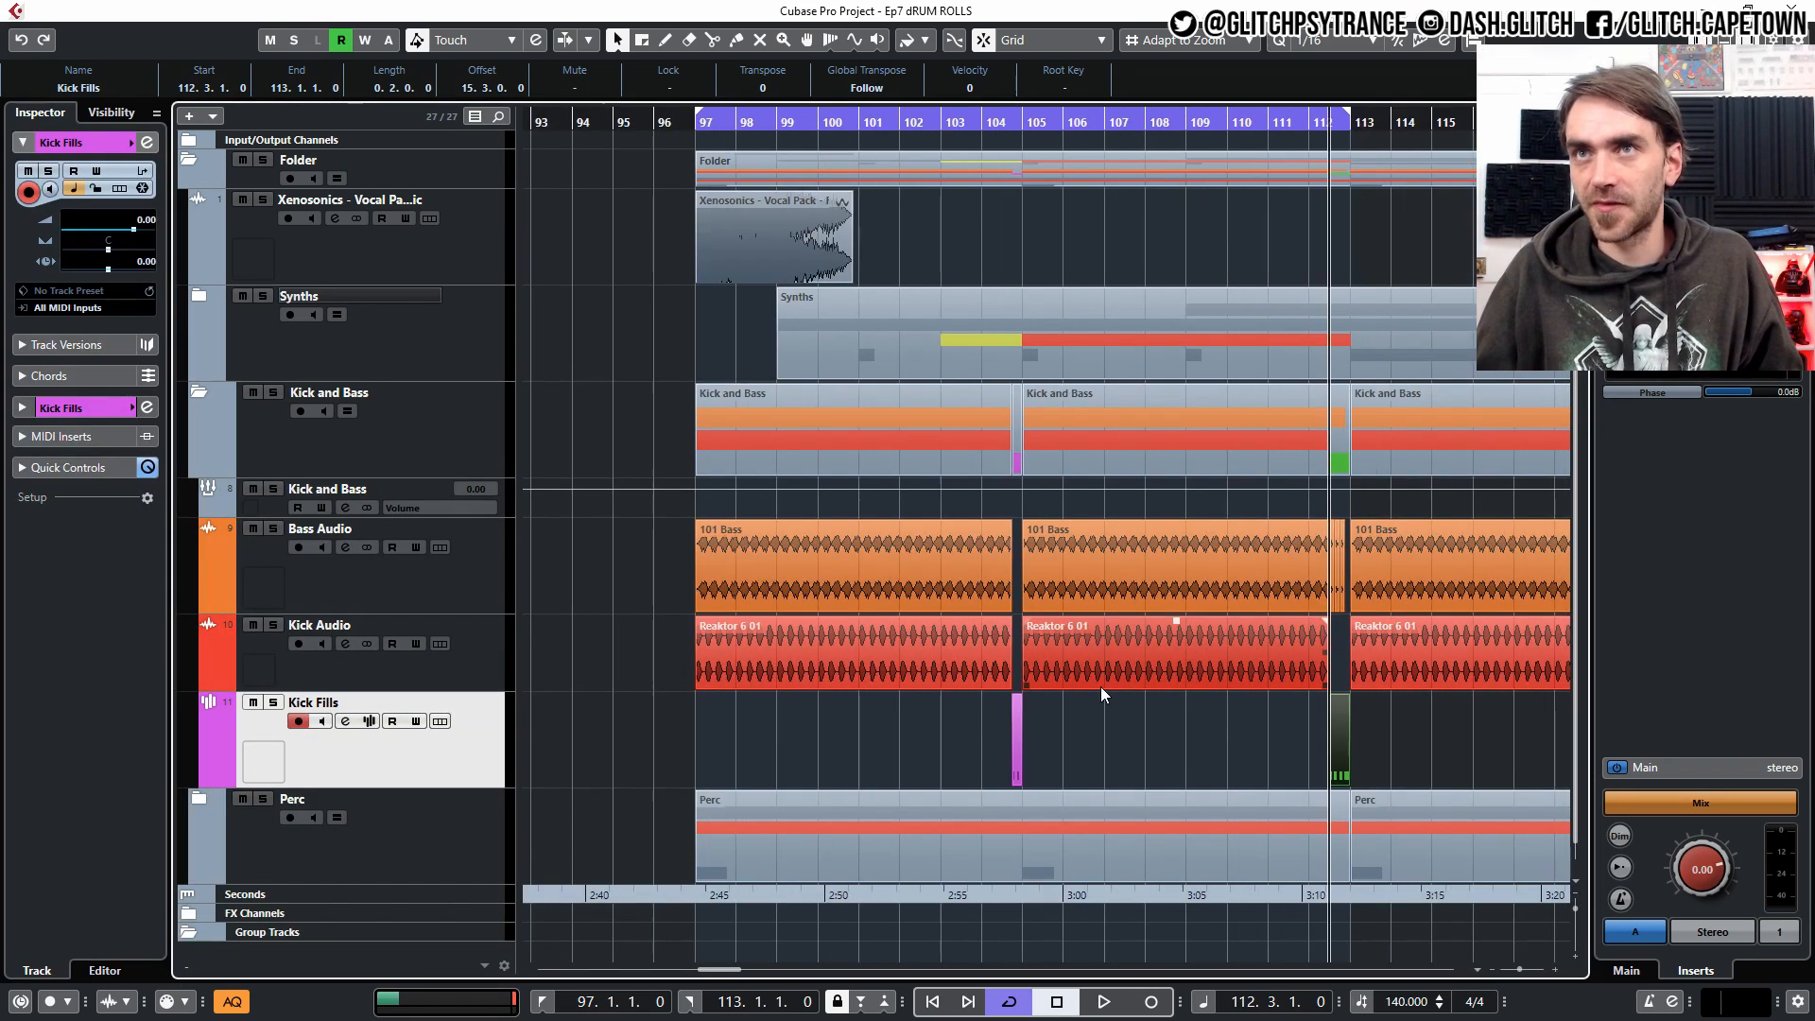
key("space")
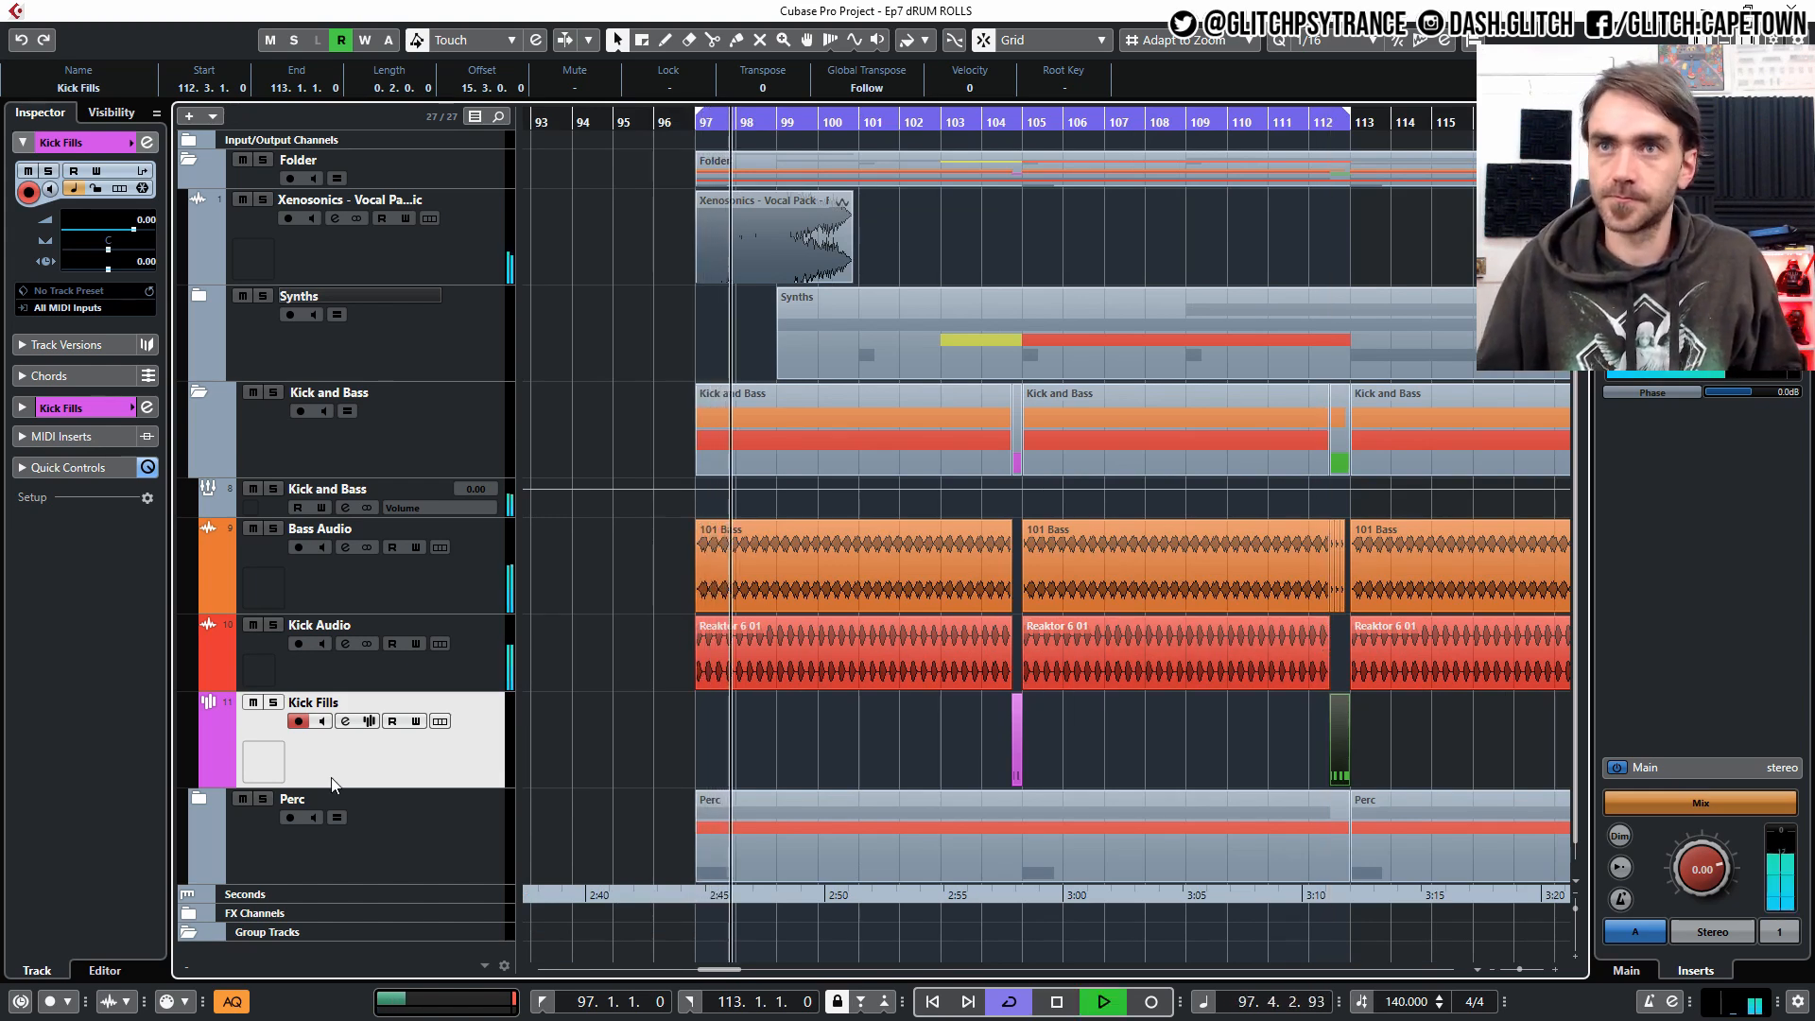
key("g")
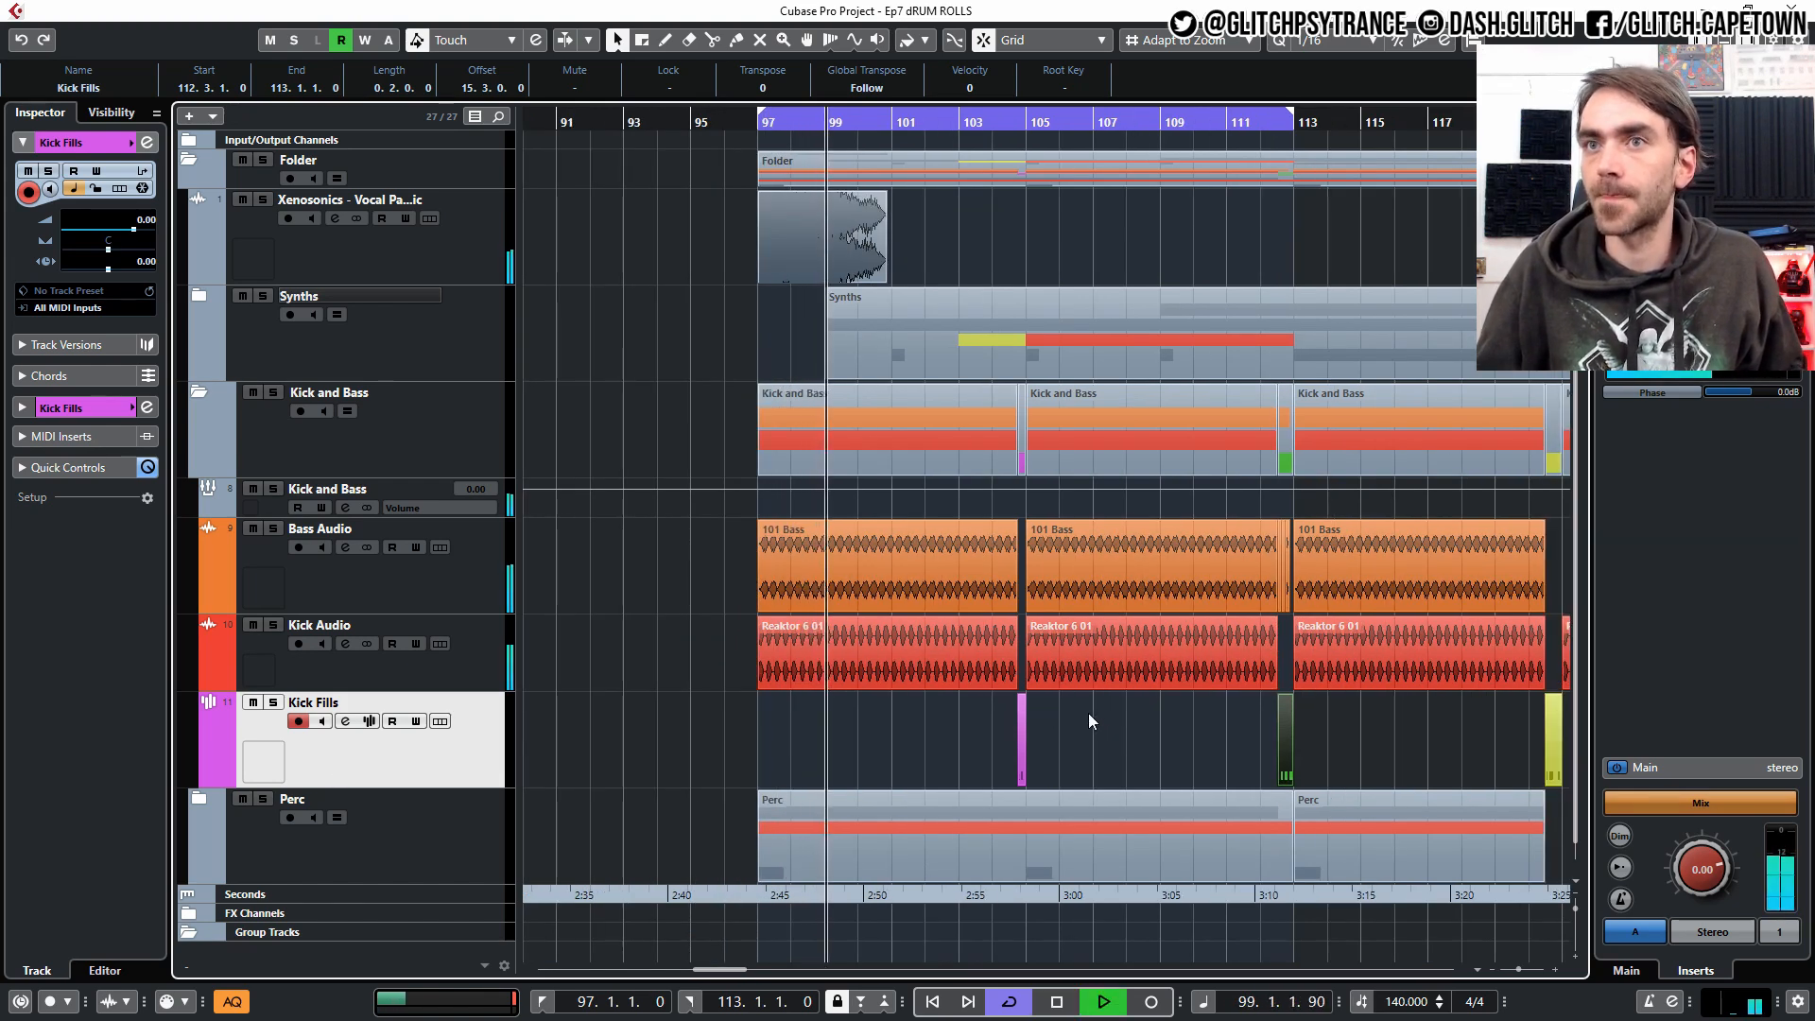
key("g")
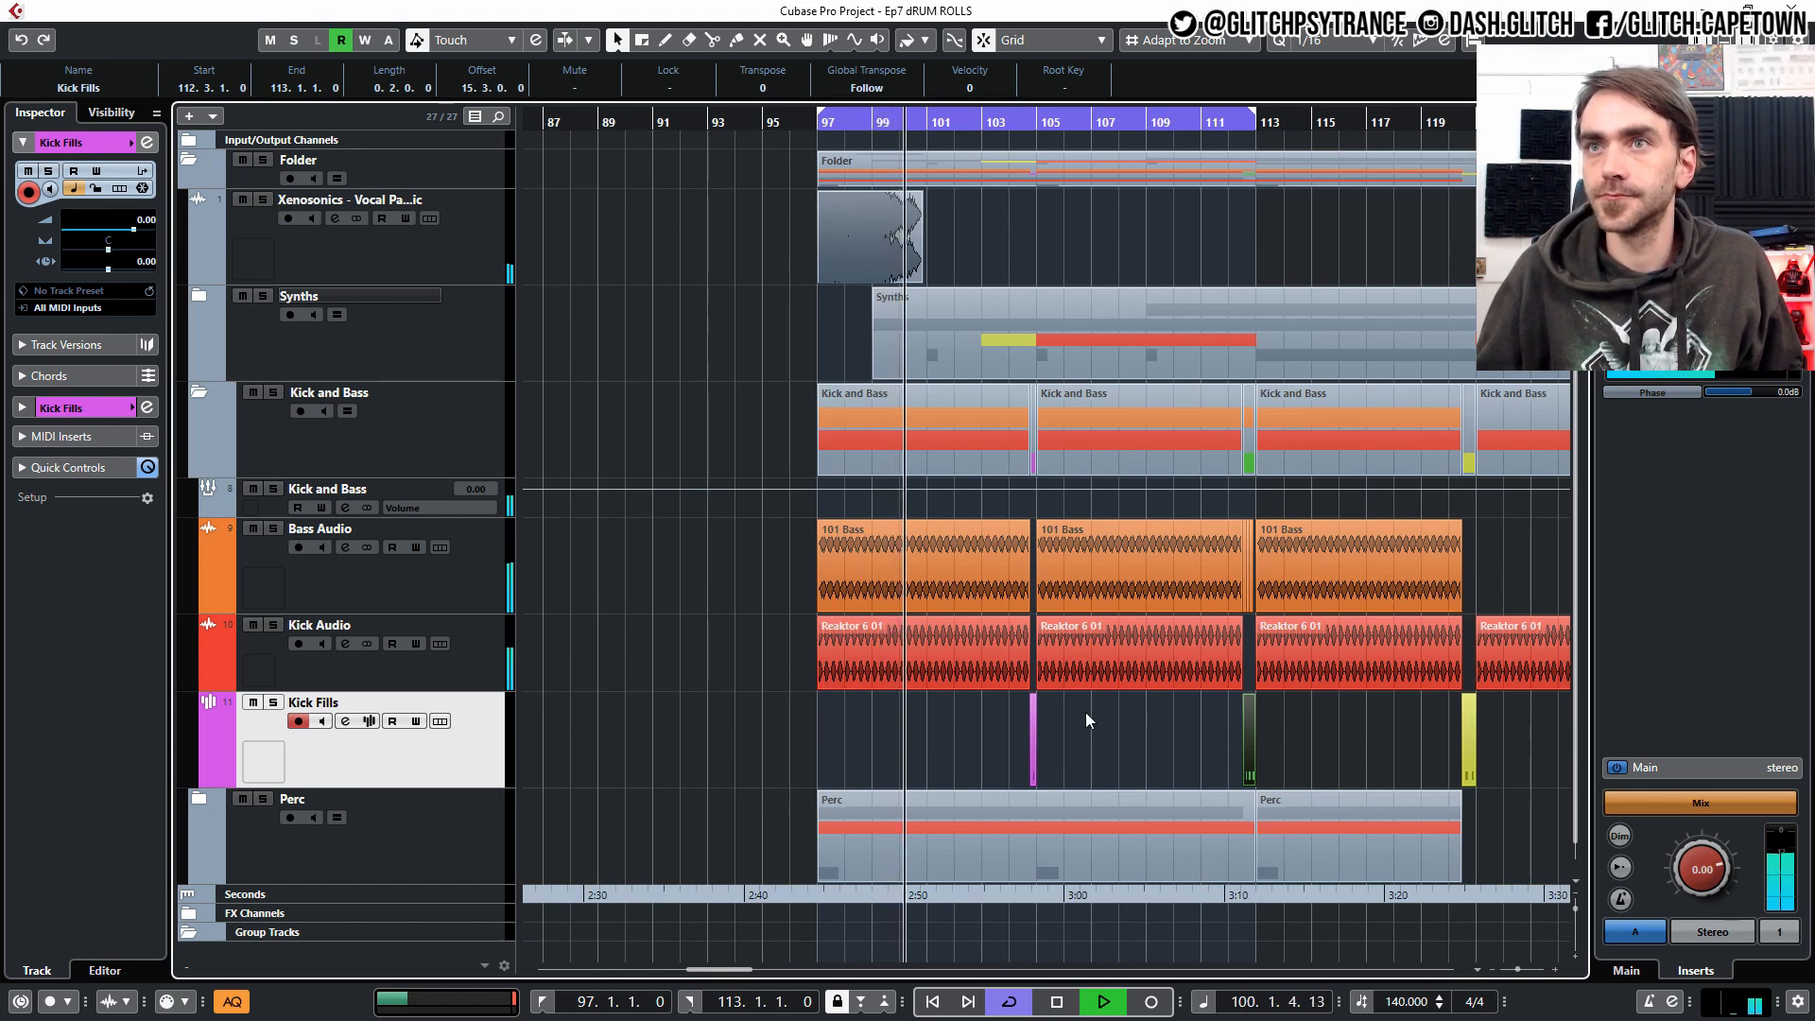
scroll(990, 637, "right", 4)
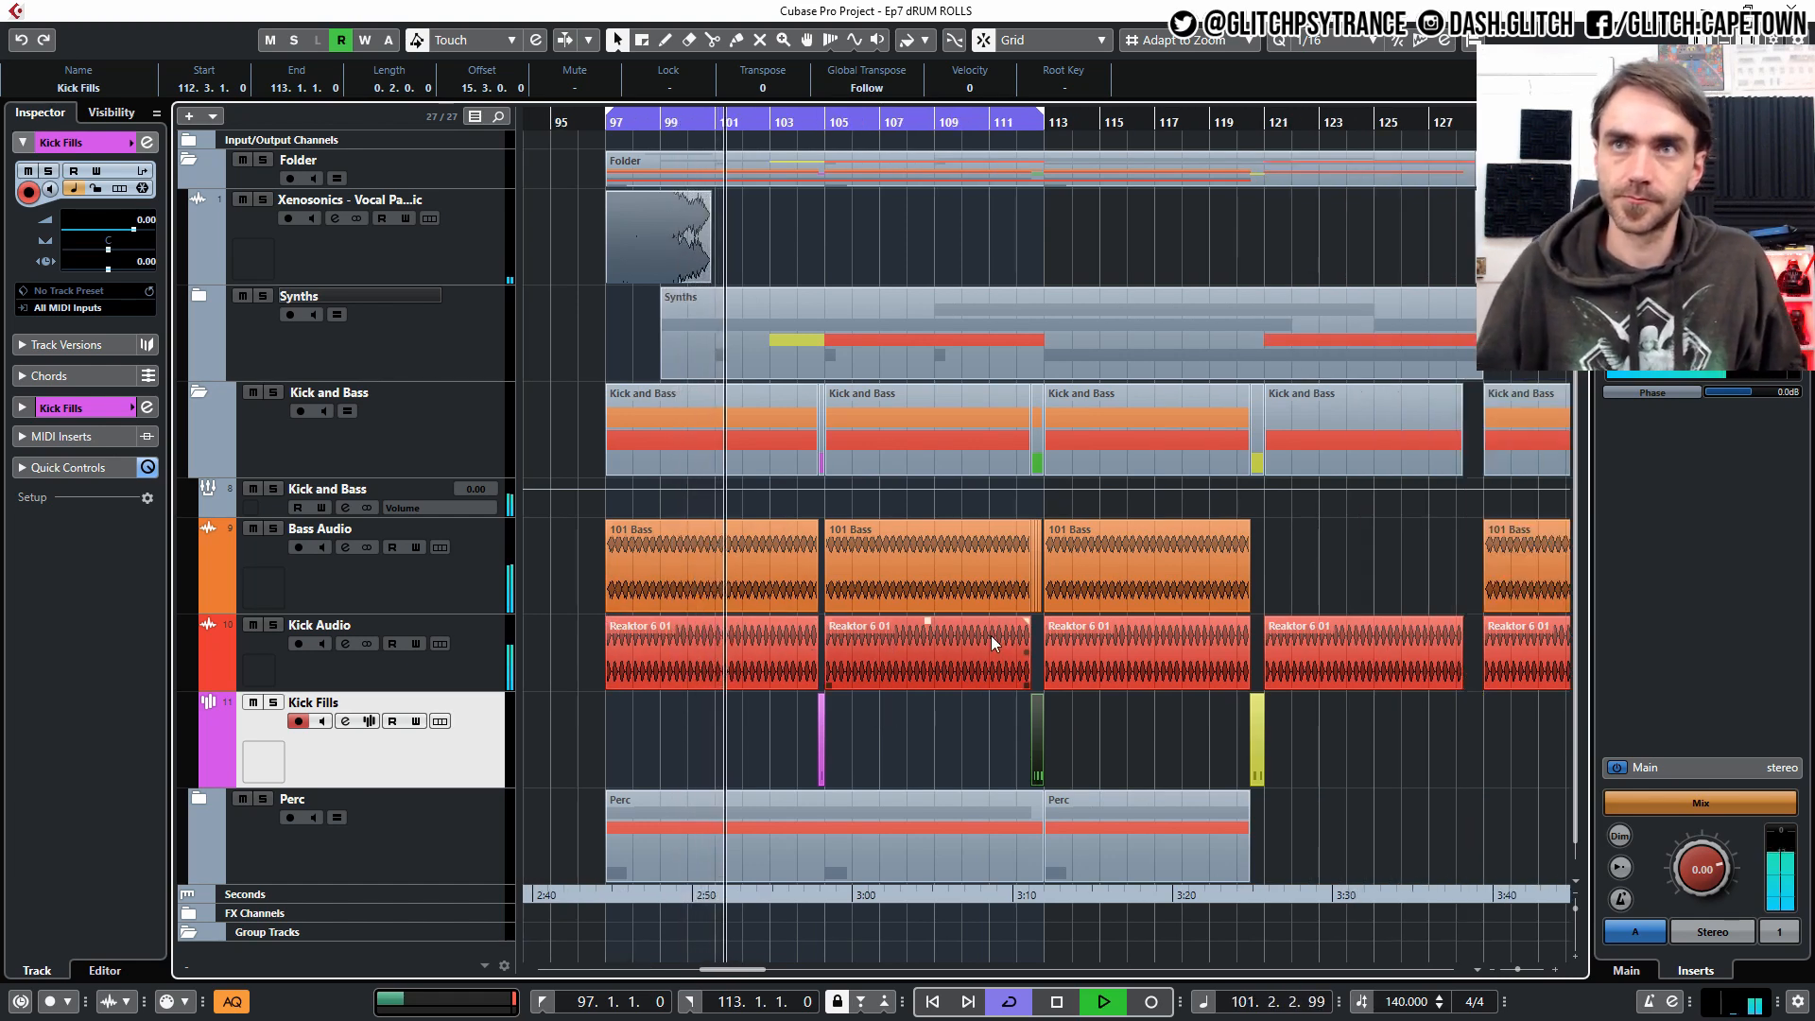
scroll(1074, 679, "right", 2)
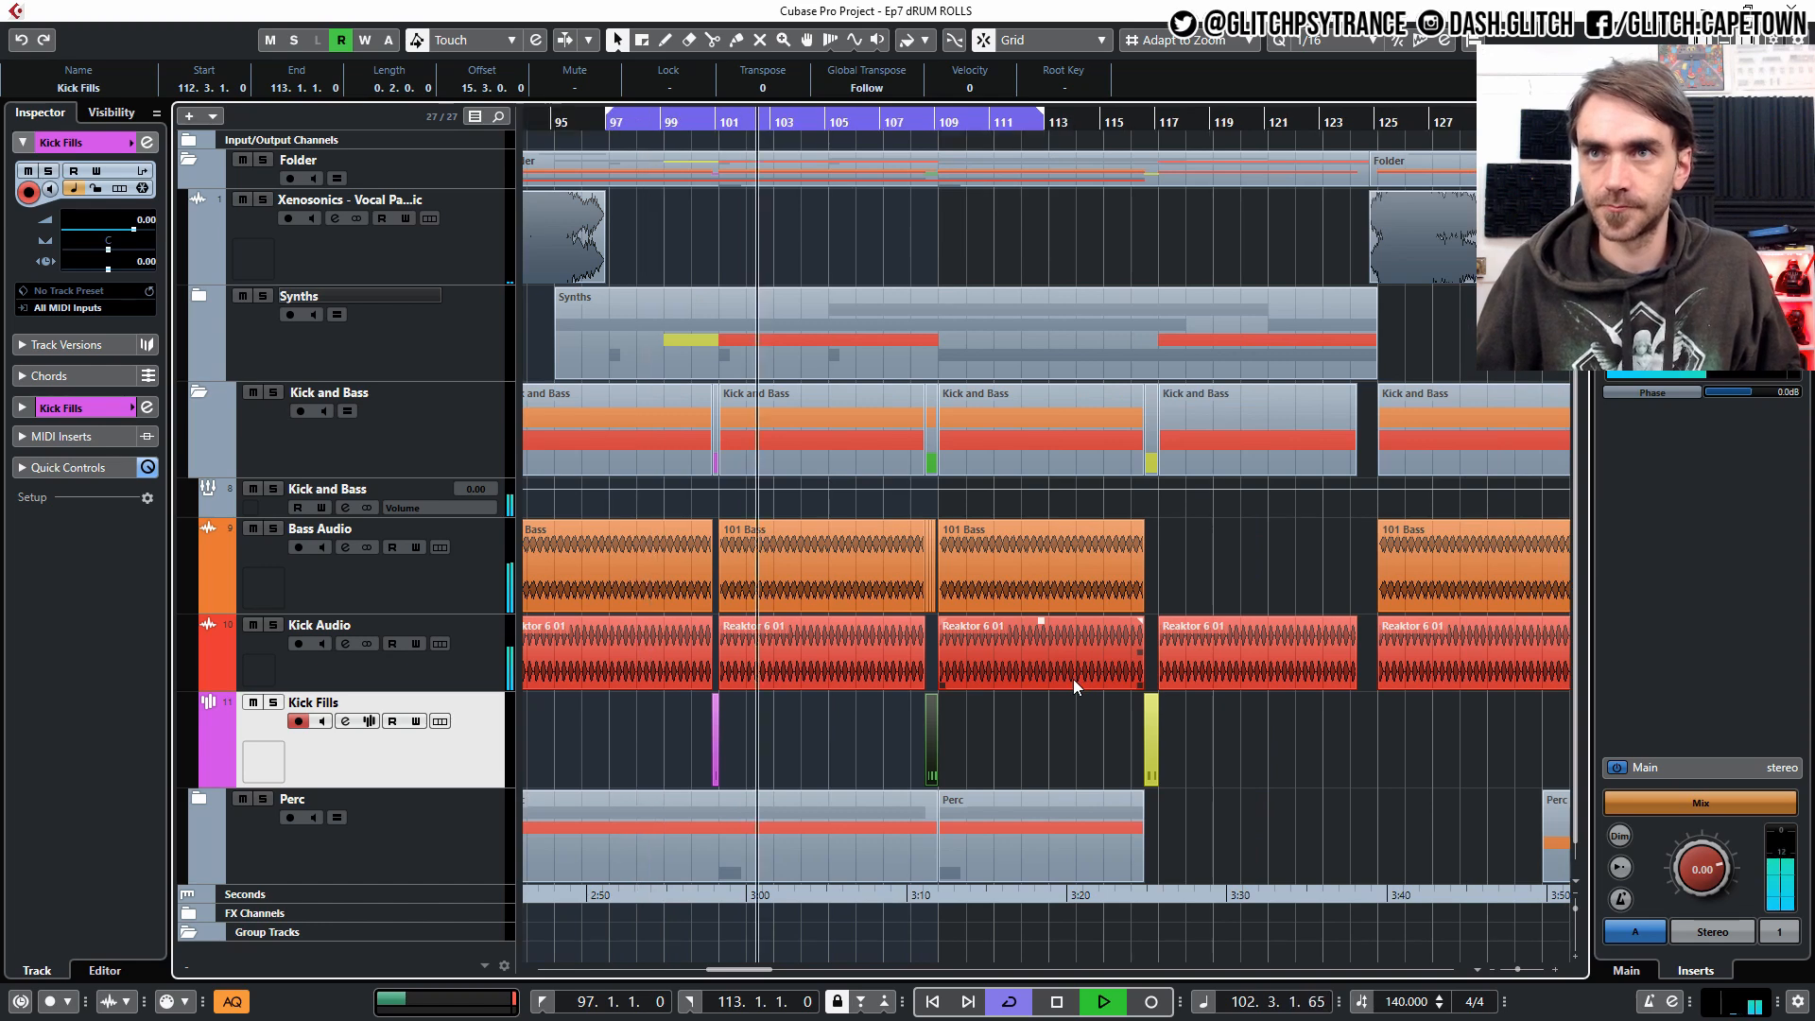
scroll(1074, 679, "left", 2)
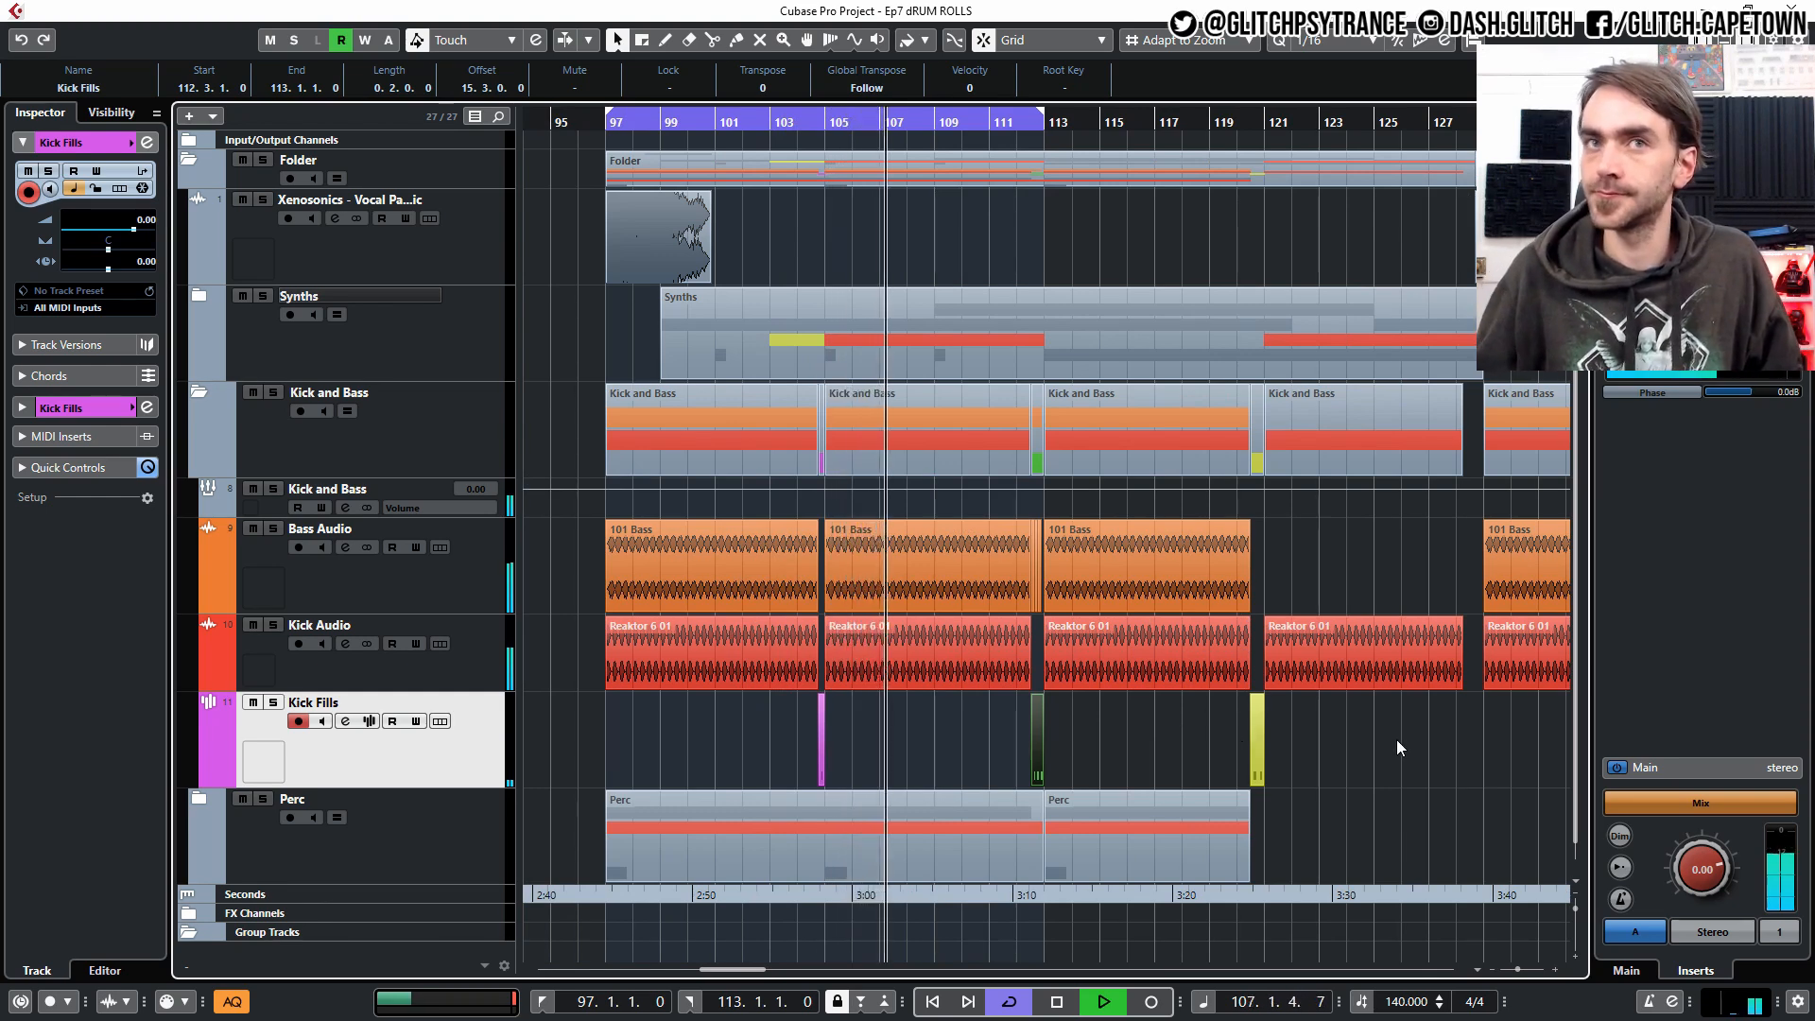
scroll(1472, 821, "right", 2)
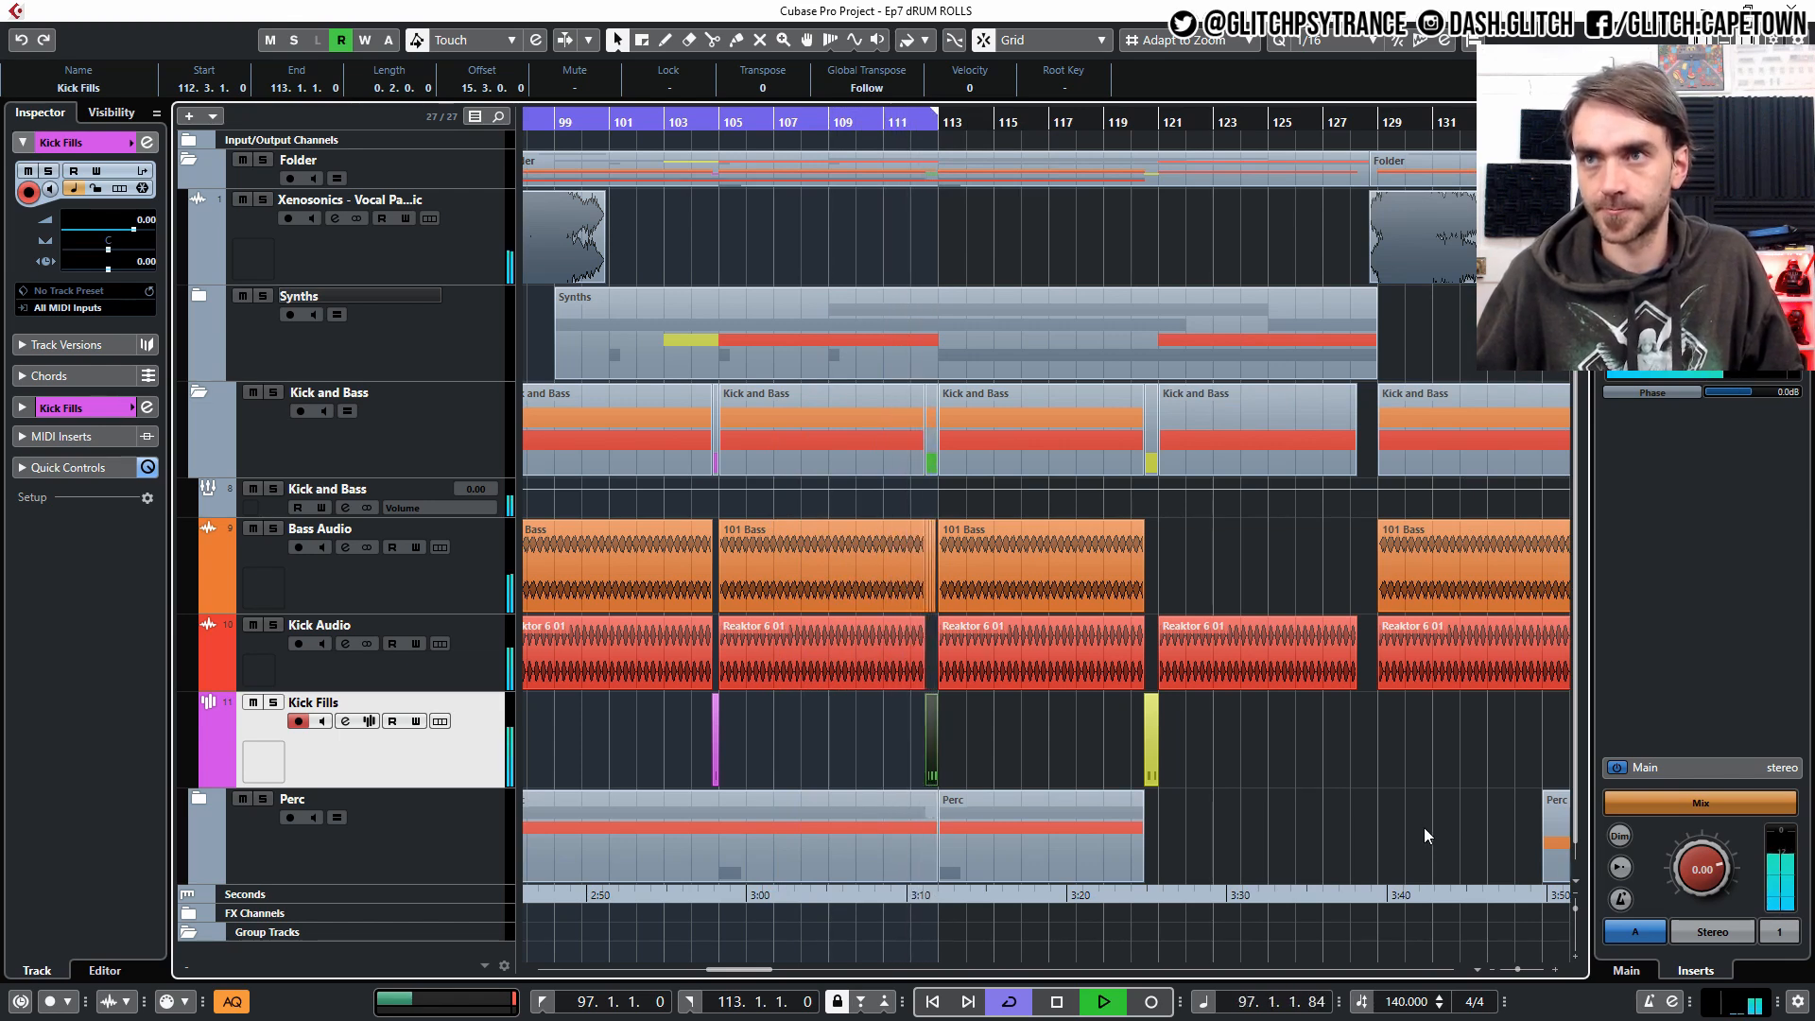
scroll(1388, 826, "down", 2)
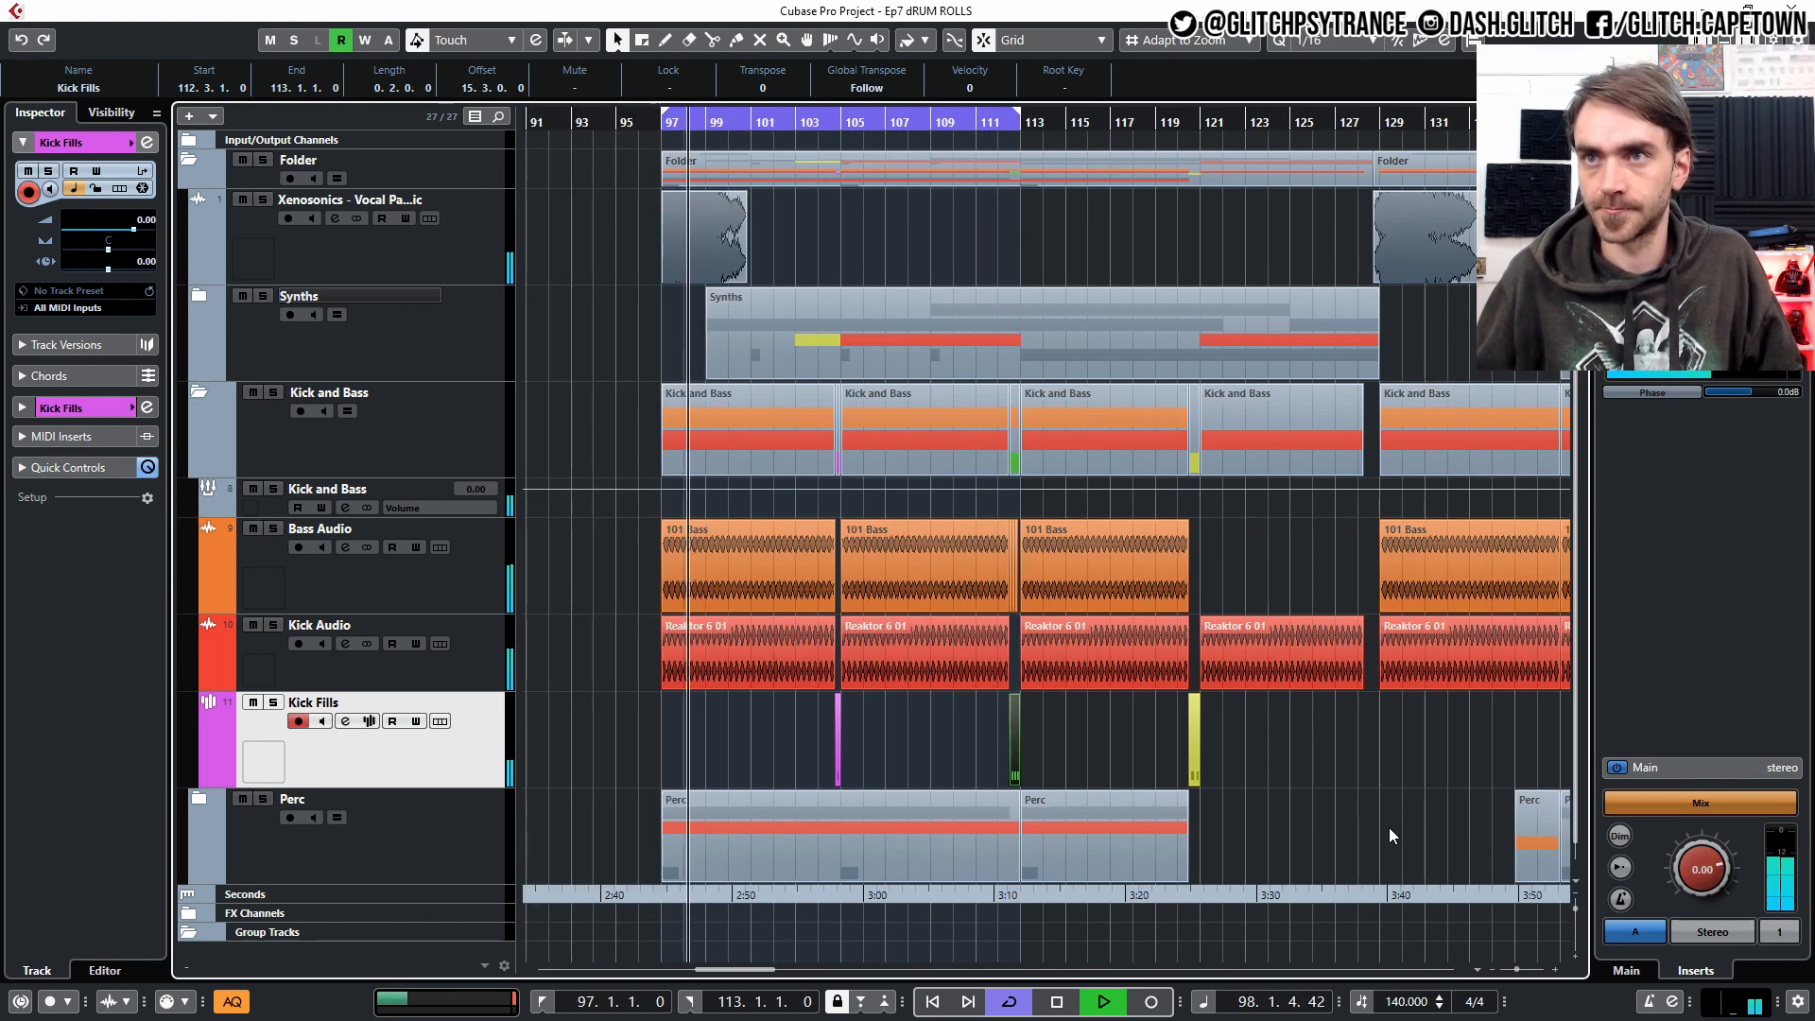
left_click(1362, 793)
key("space")
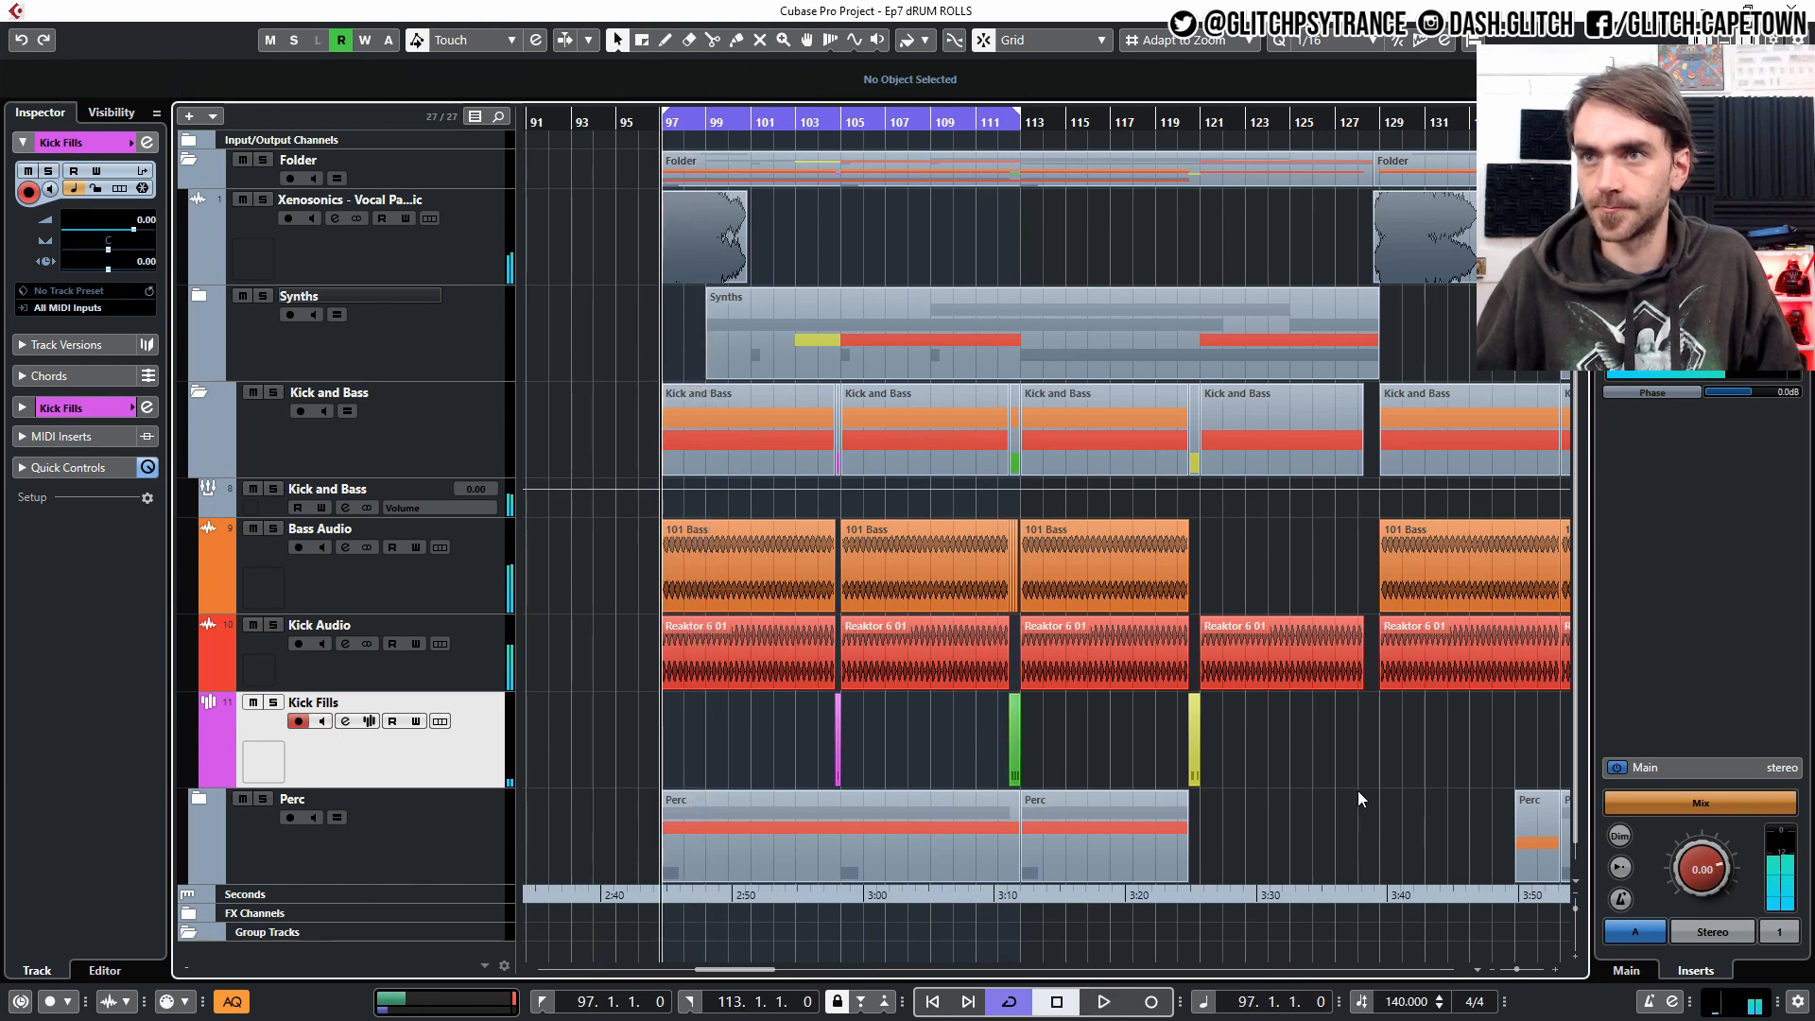
Open the yellow Kick Fills part at 120.3.1 in the note editor with all of its notes in view.
scroll(1276, 778, "up", 3)
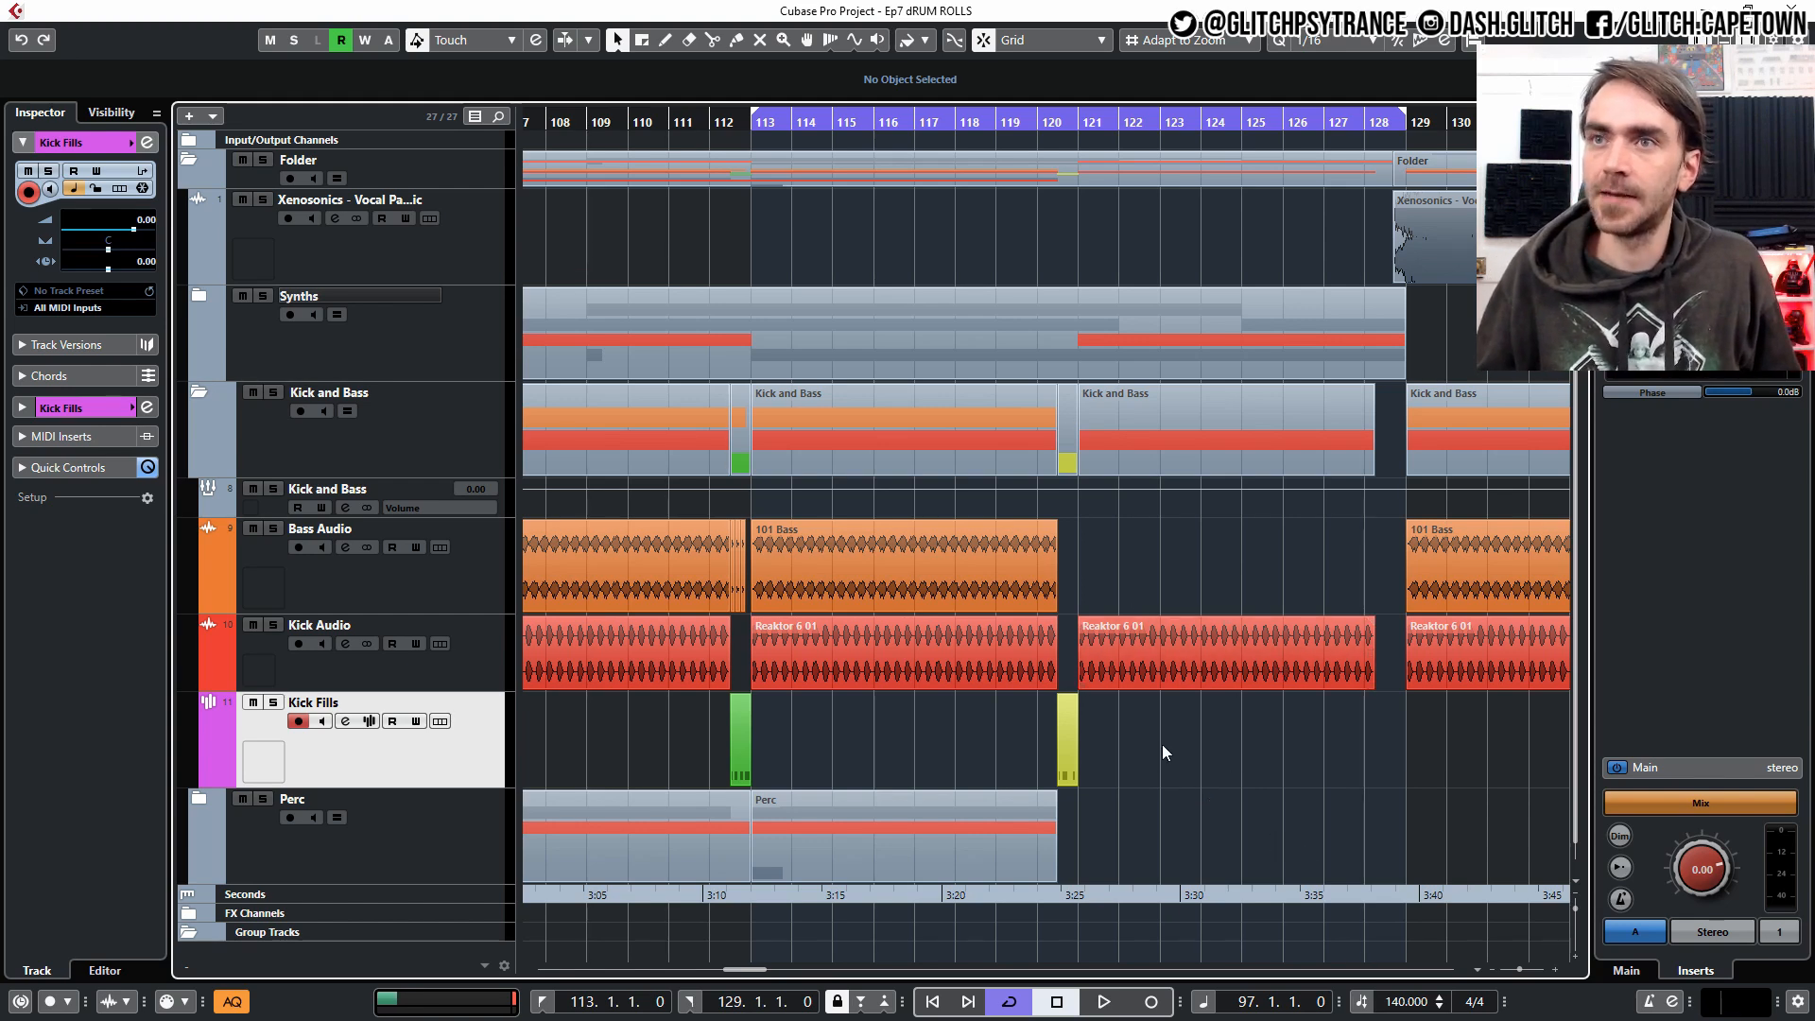
scroll(1125, 756, "up", 4)
scroll(1041, 778, "left", 1)
double_click(1078, 757)
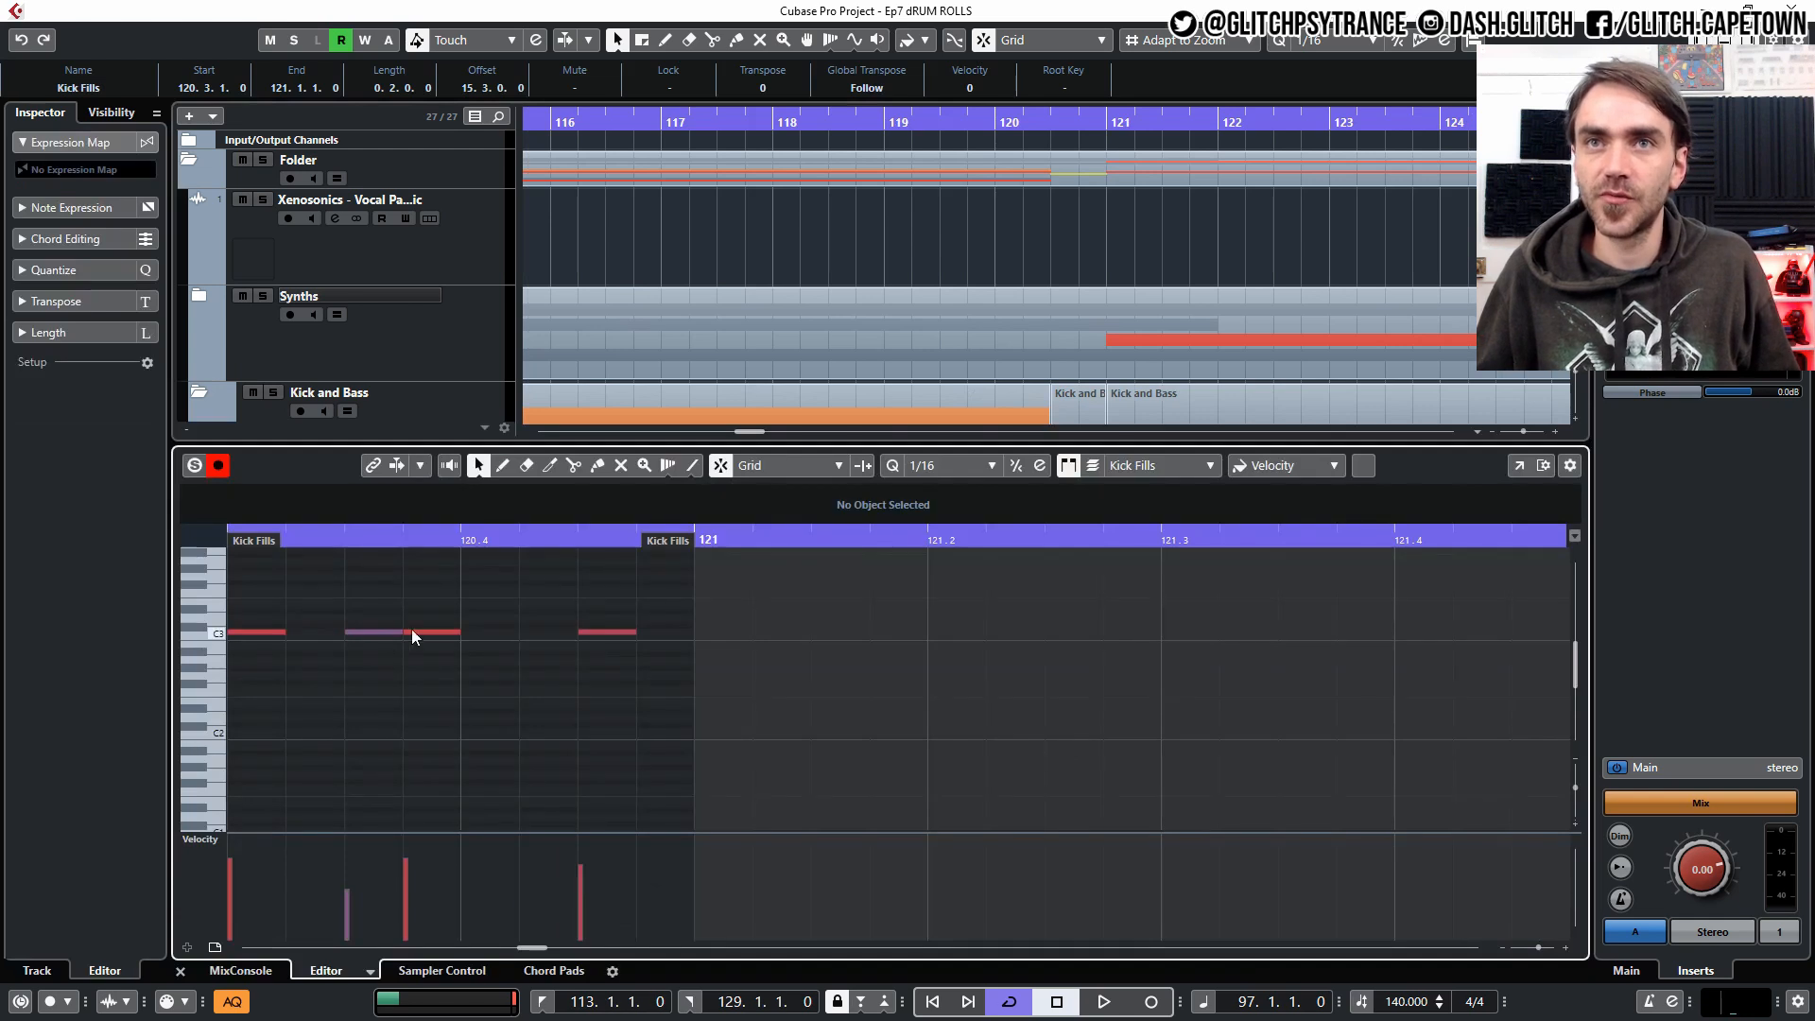
scroll(463, 633, "left", 1)
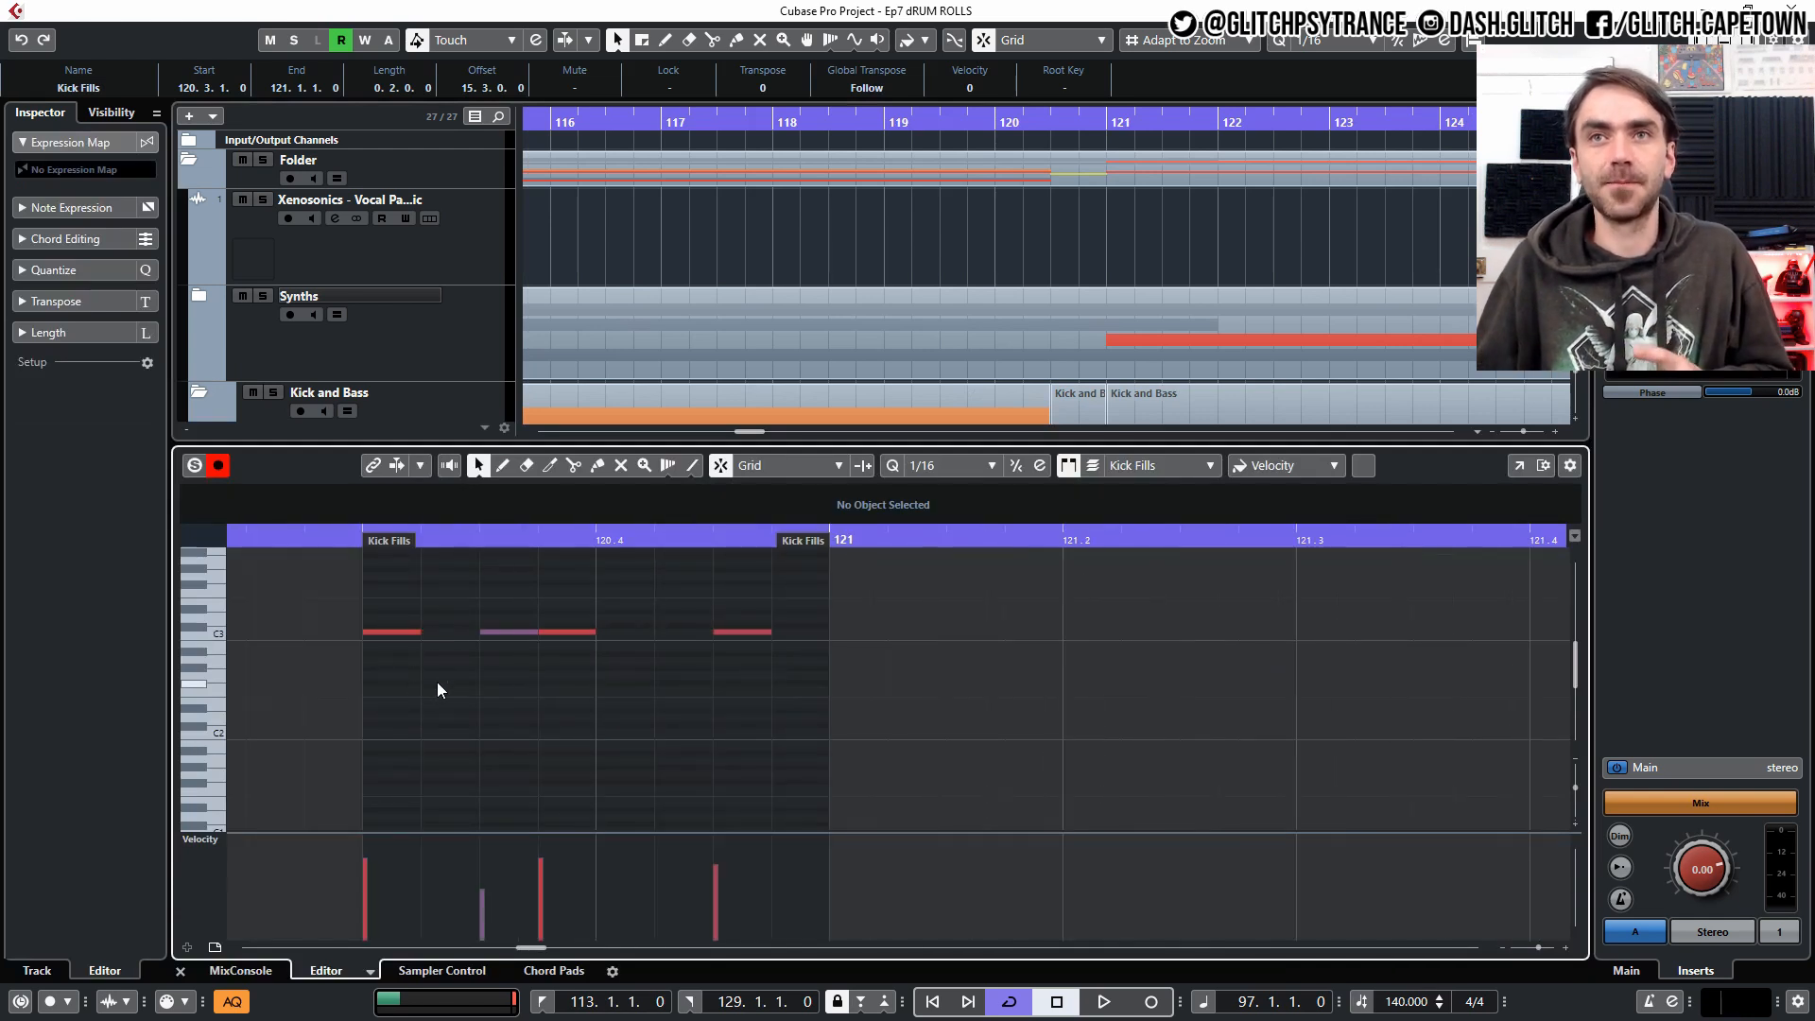
Examine the softer C3 note at 120.3.3 and its velocity, and close the note editor.
left_click_drag(389, 667, 495, 671)
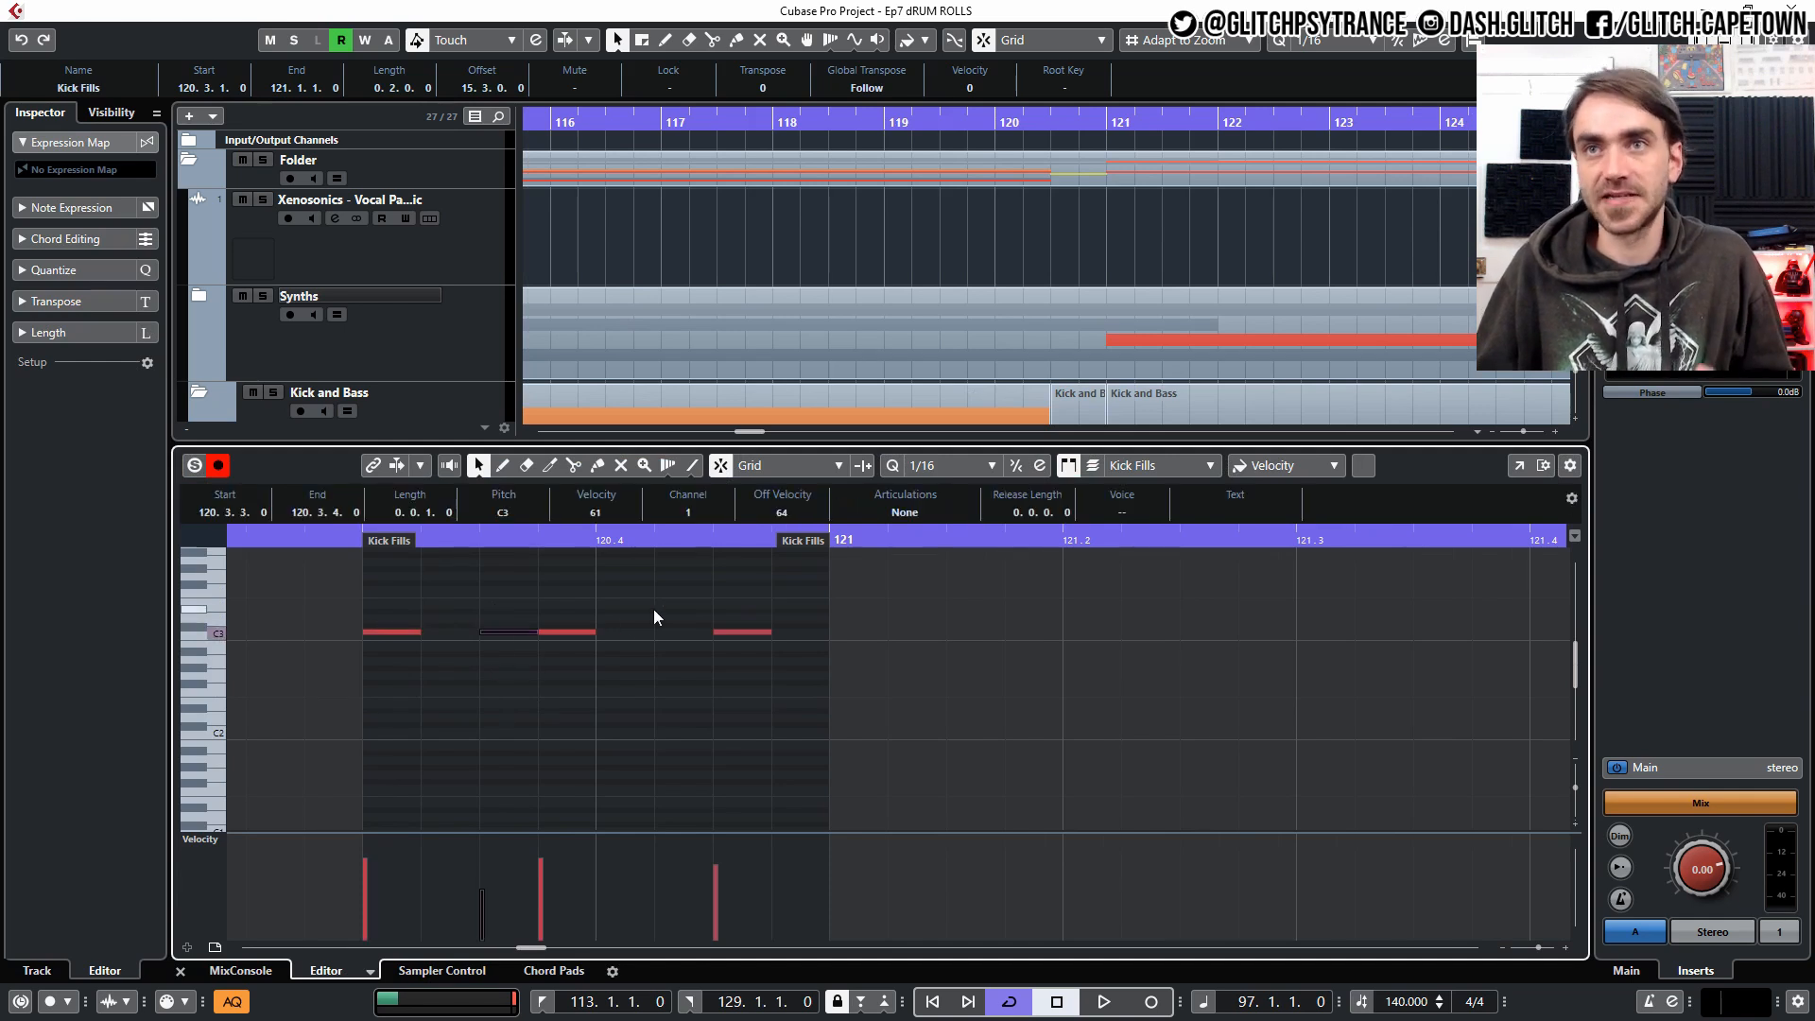
left_click(540, 700)
left_click_drag(484, 599, 488, 651)
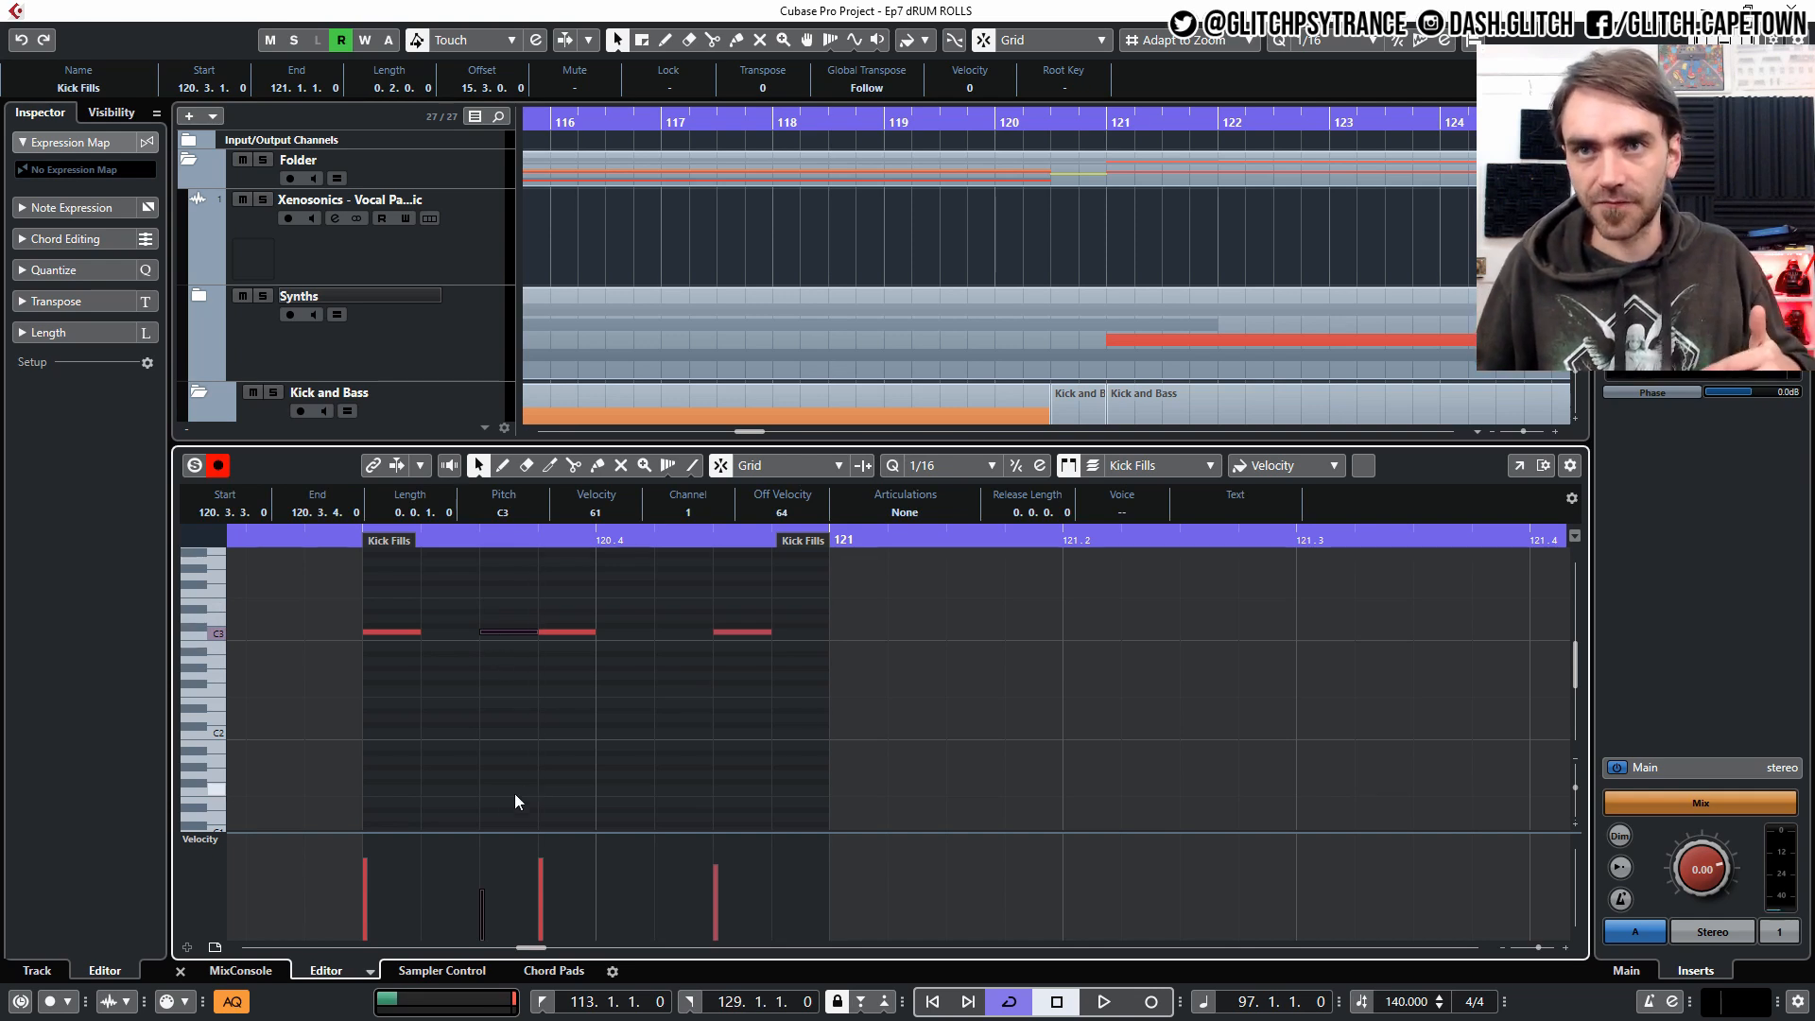
left_click(507, 699)
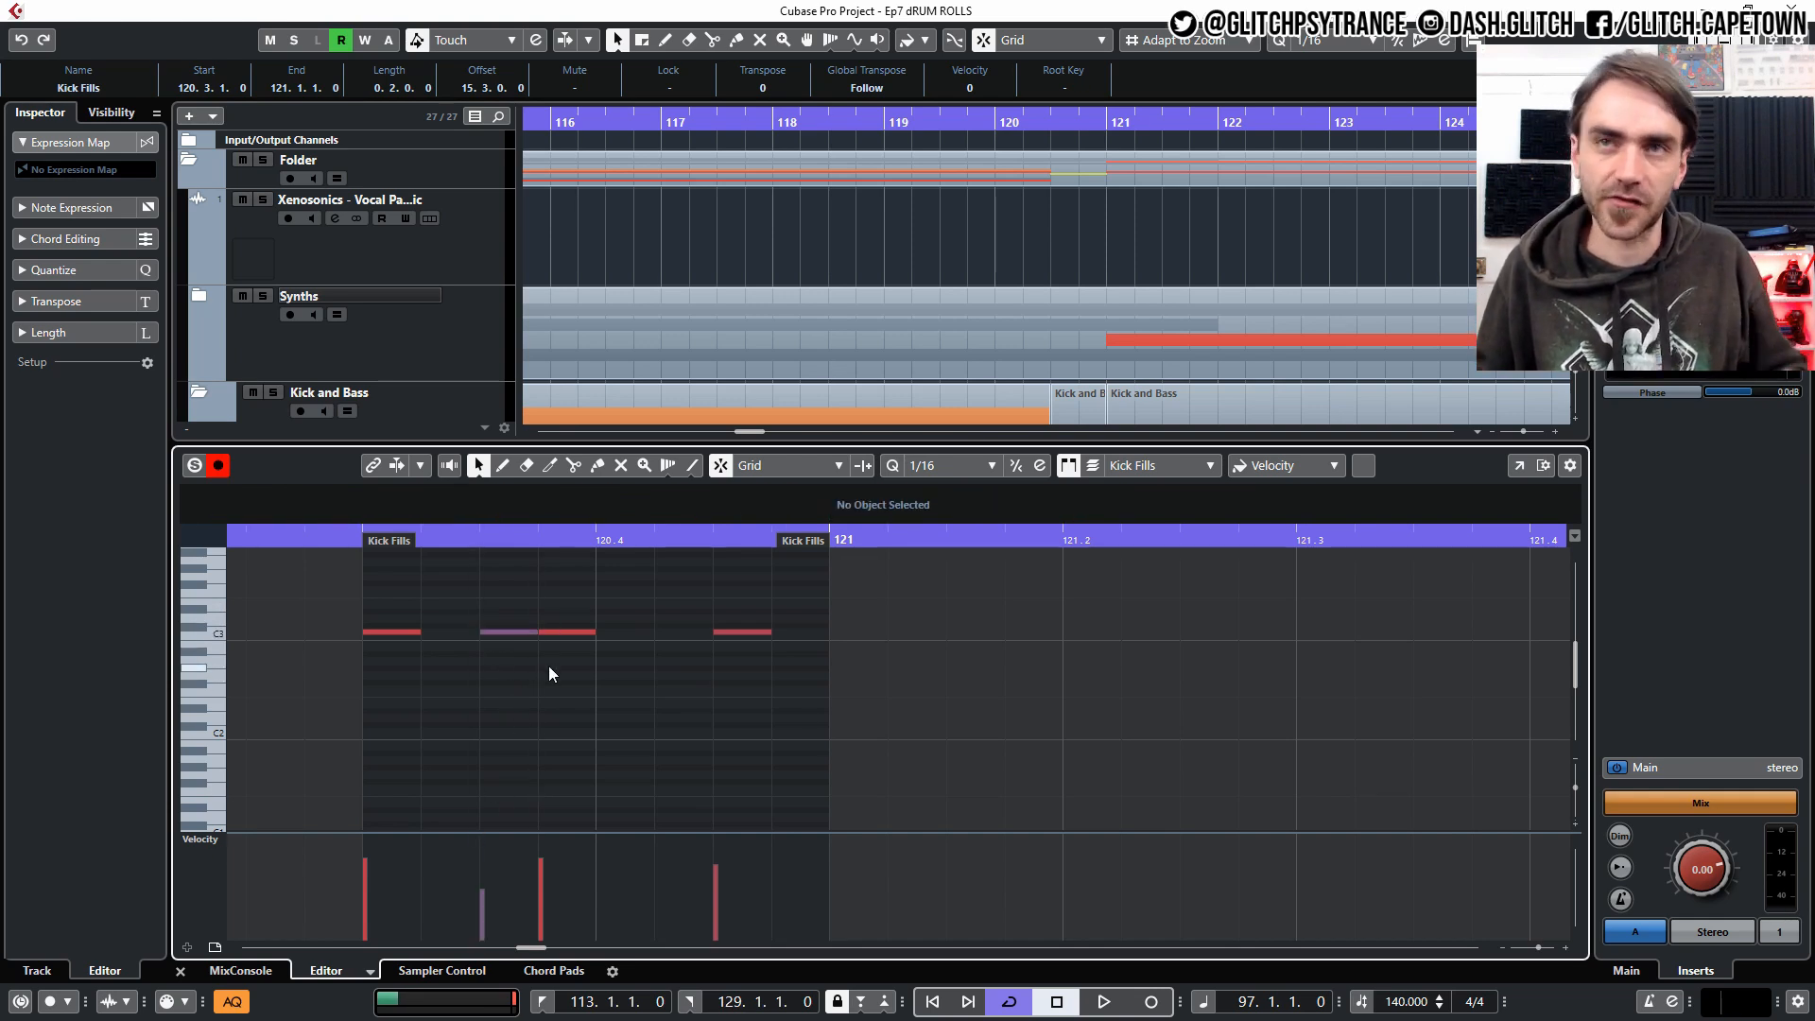
left_click(180, 970)
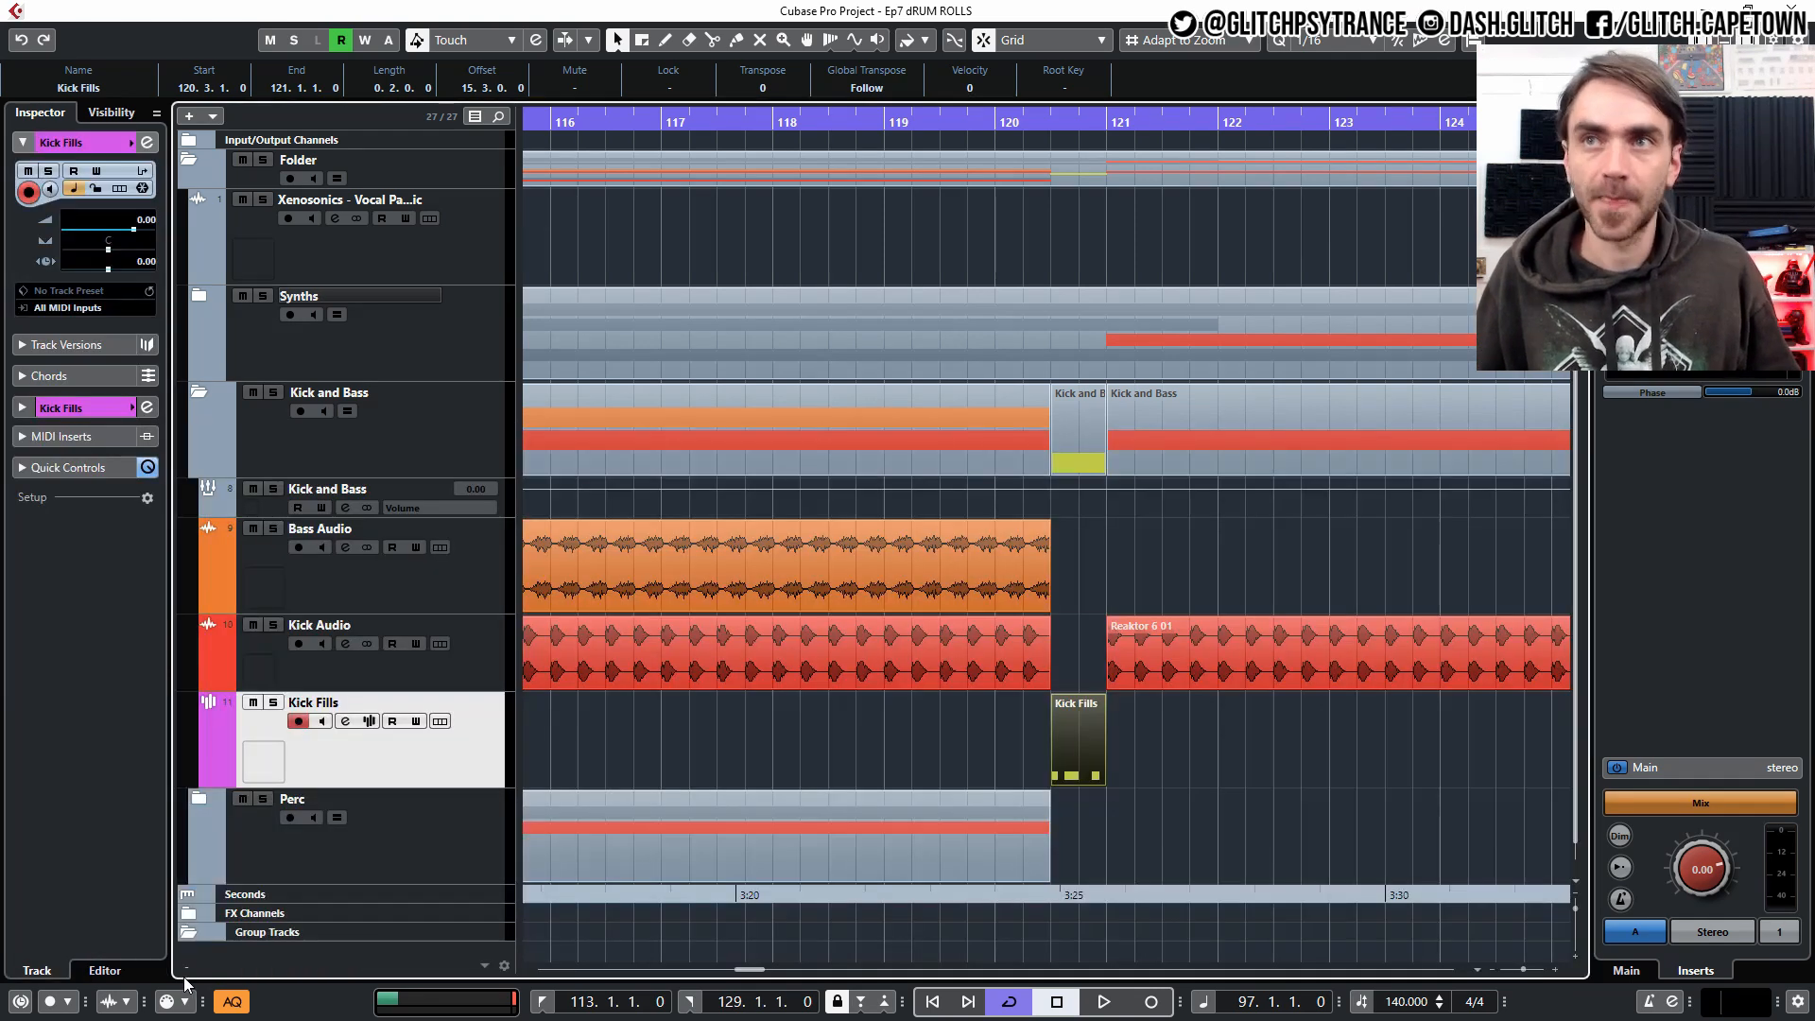
Play from 120.2.1 with the Kick Fills track soloed, stop playback and remove the solo.
left_click(1022, 118)
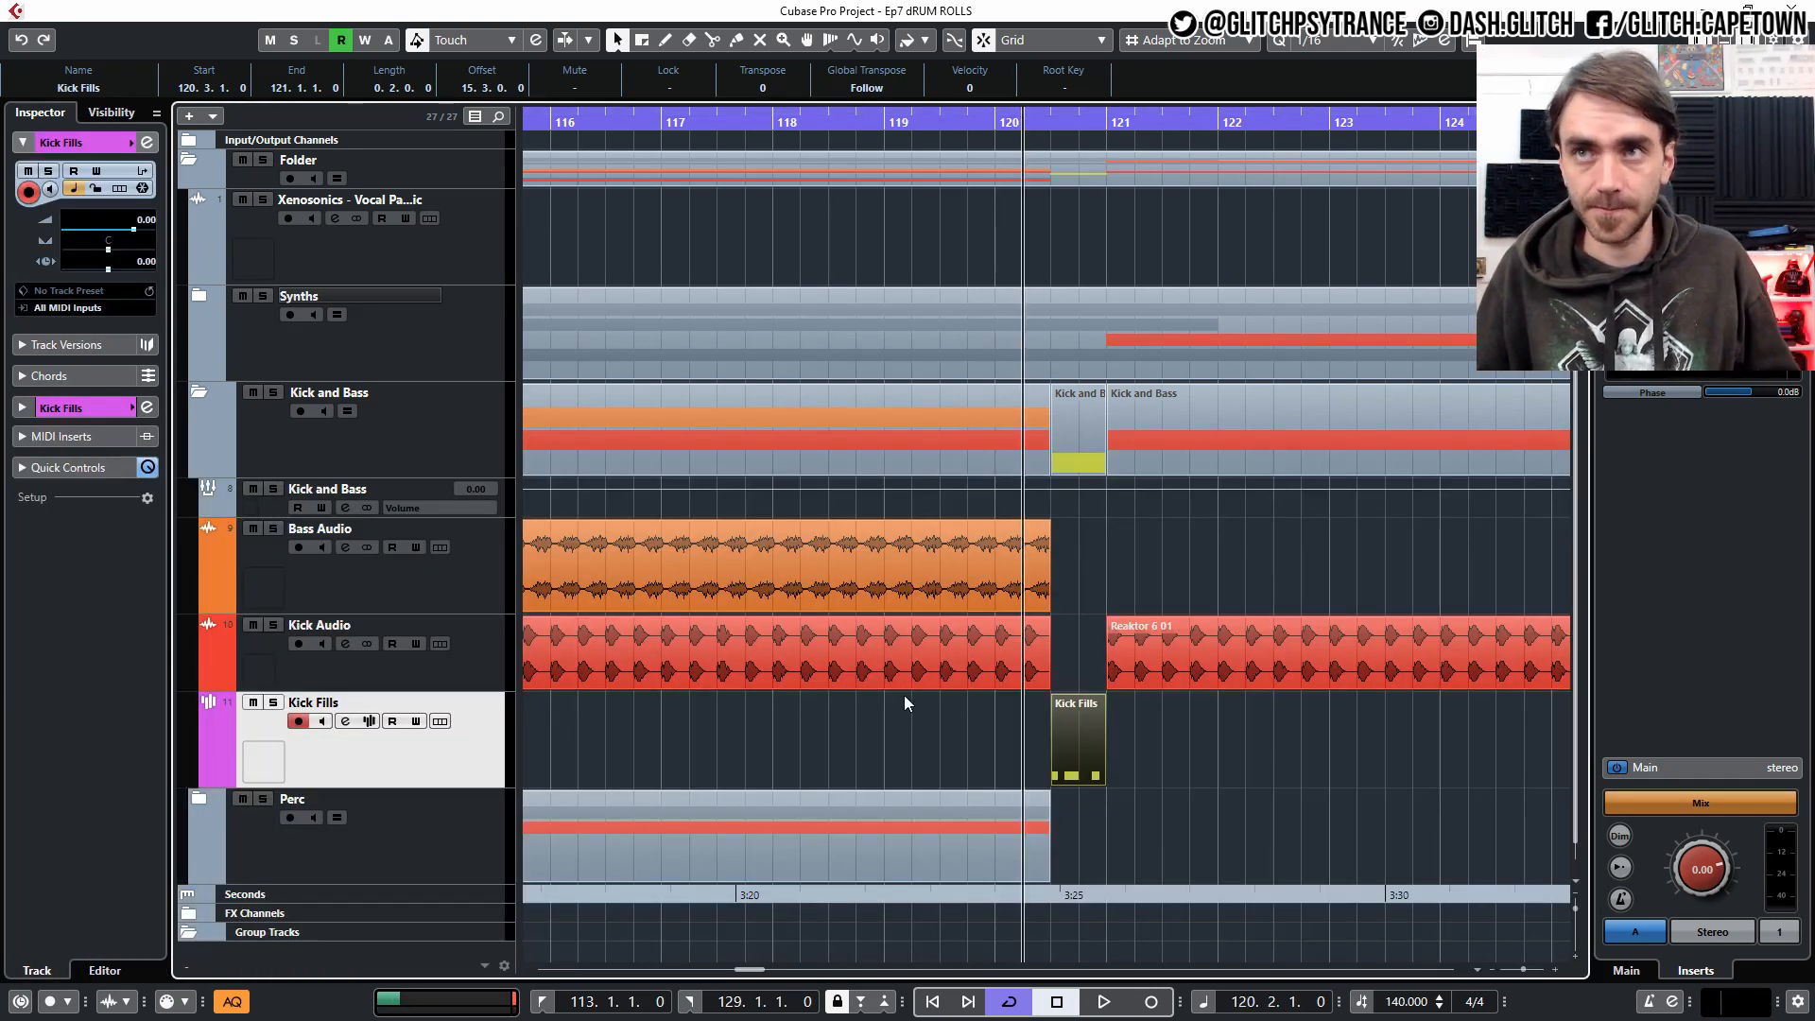
key("space")
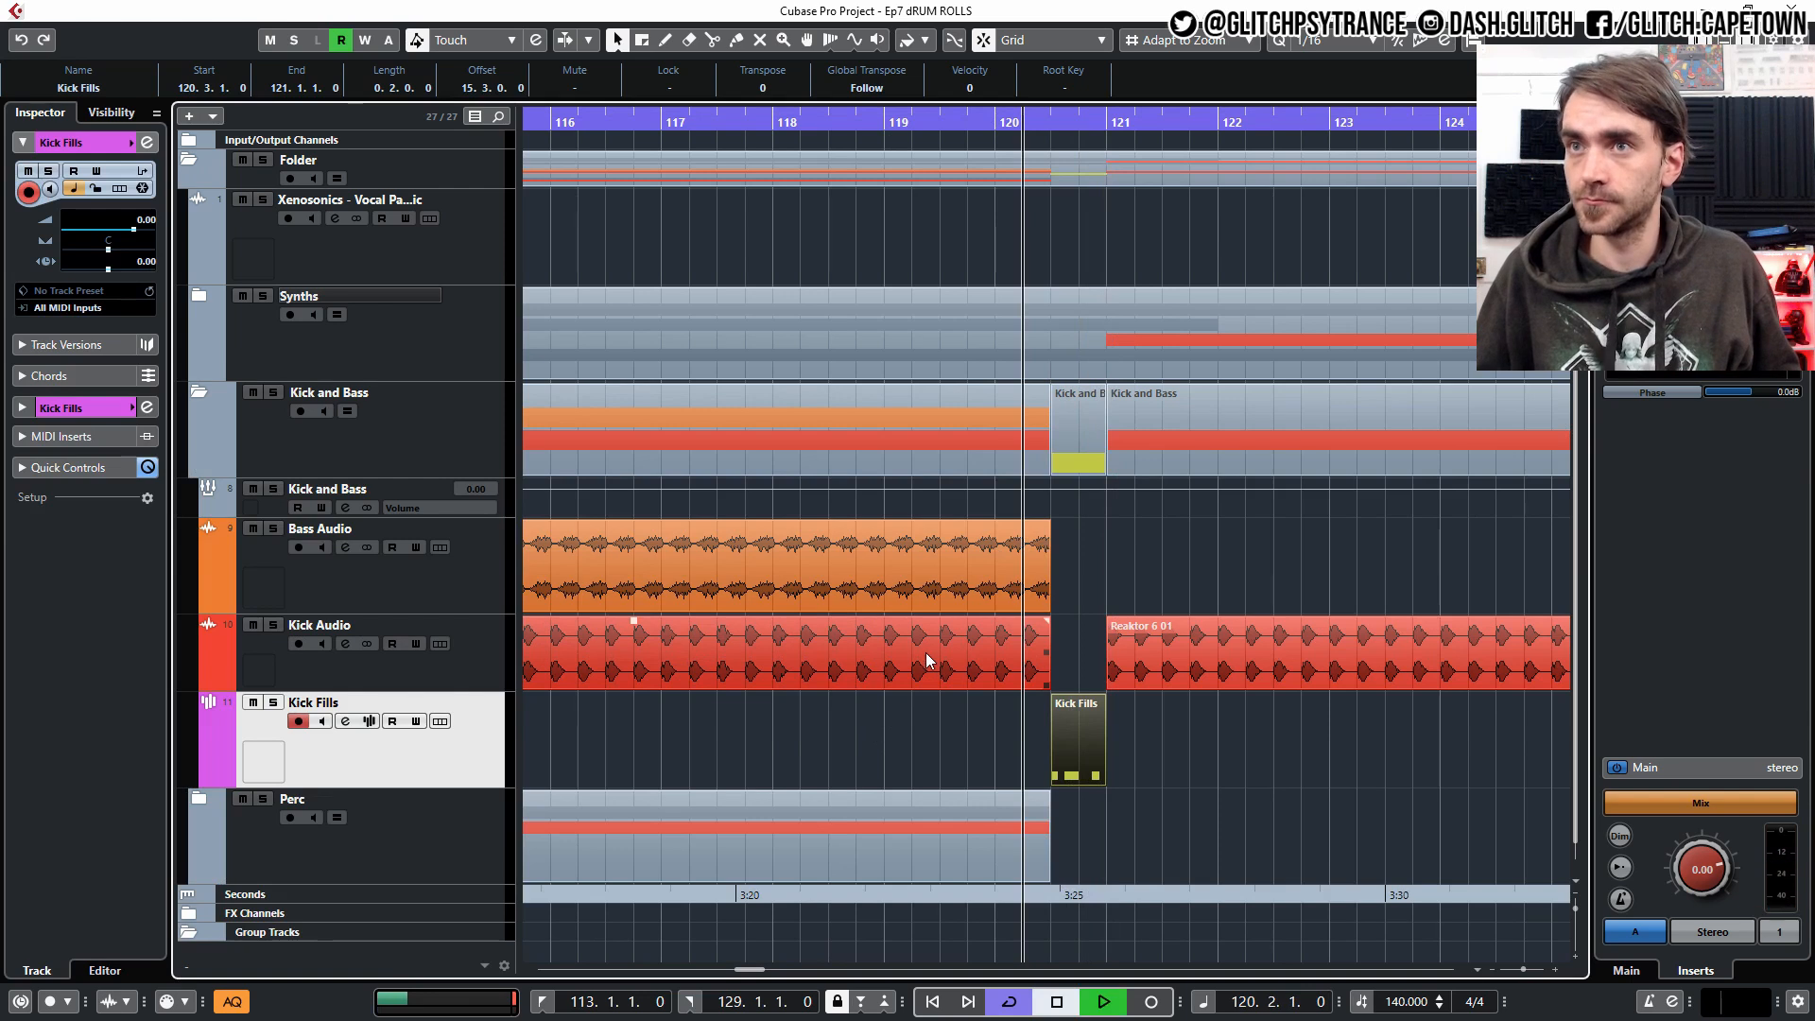
left_click(272, 702)
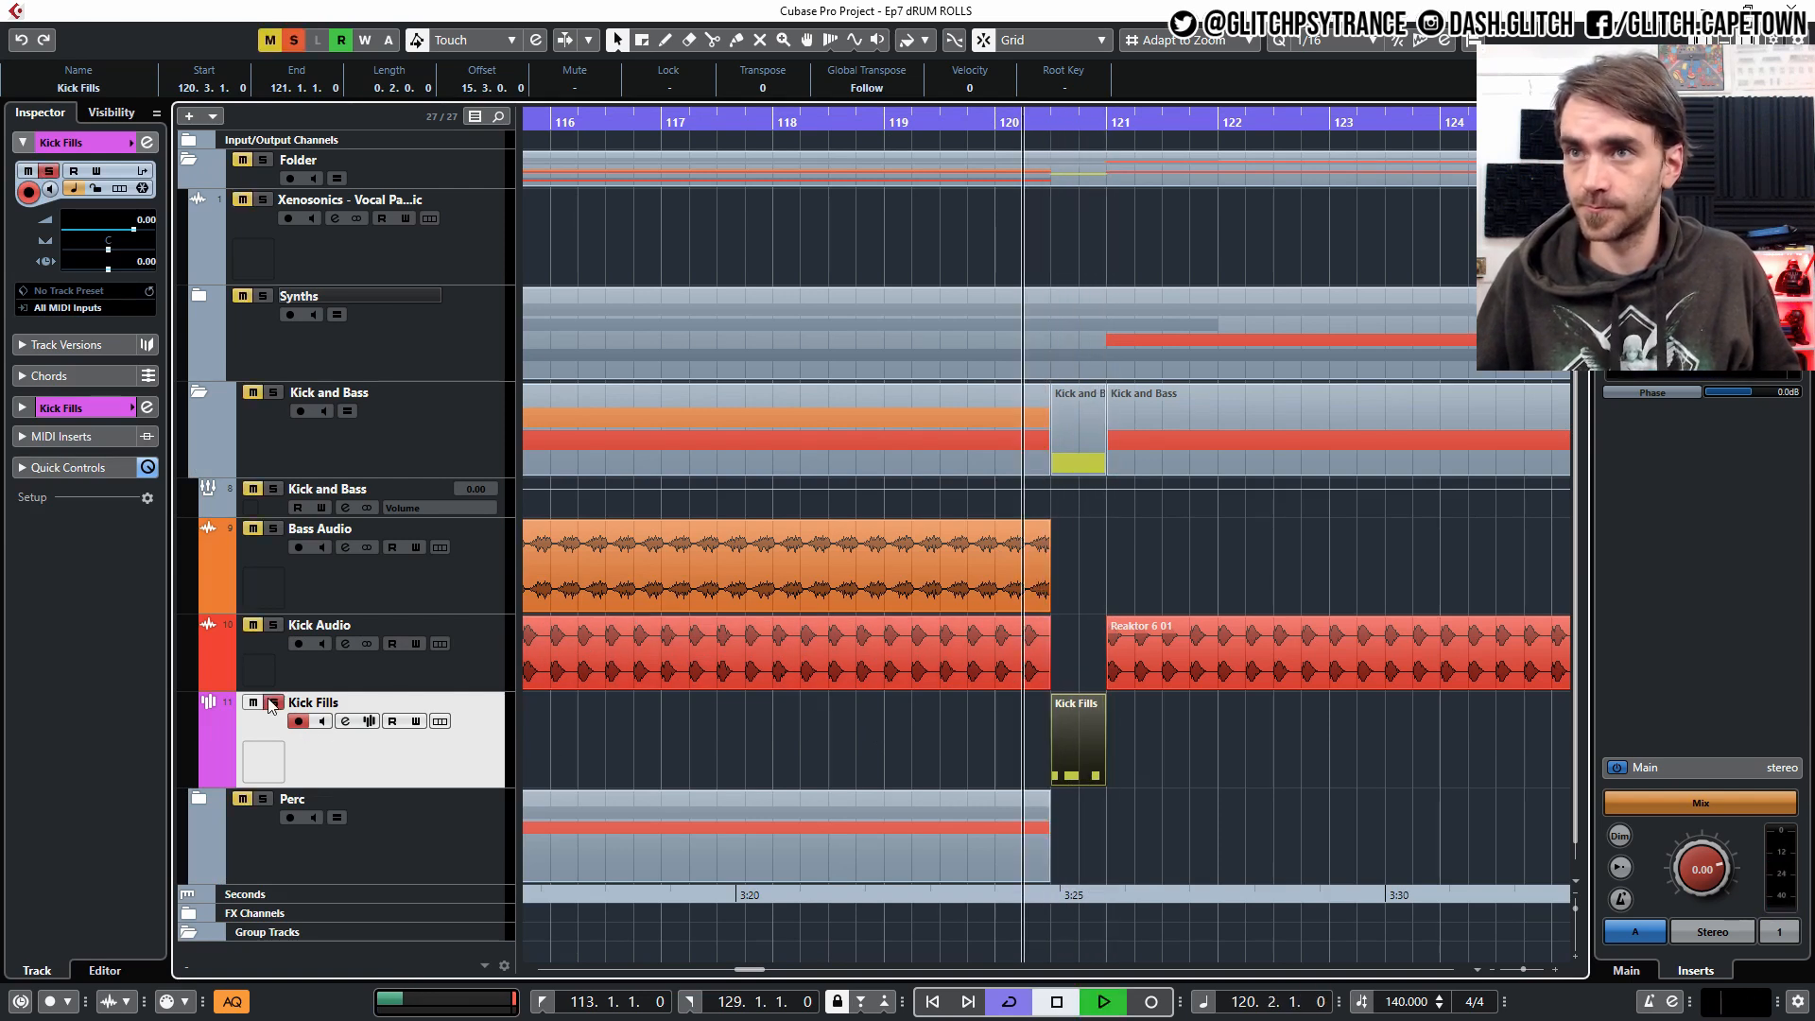
key("space")
left_click(272, 702)
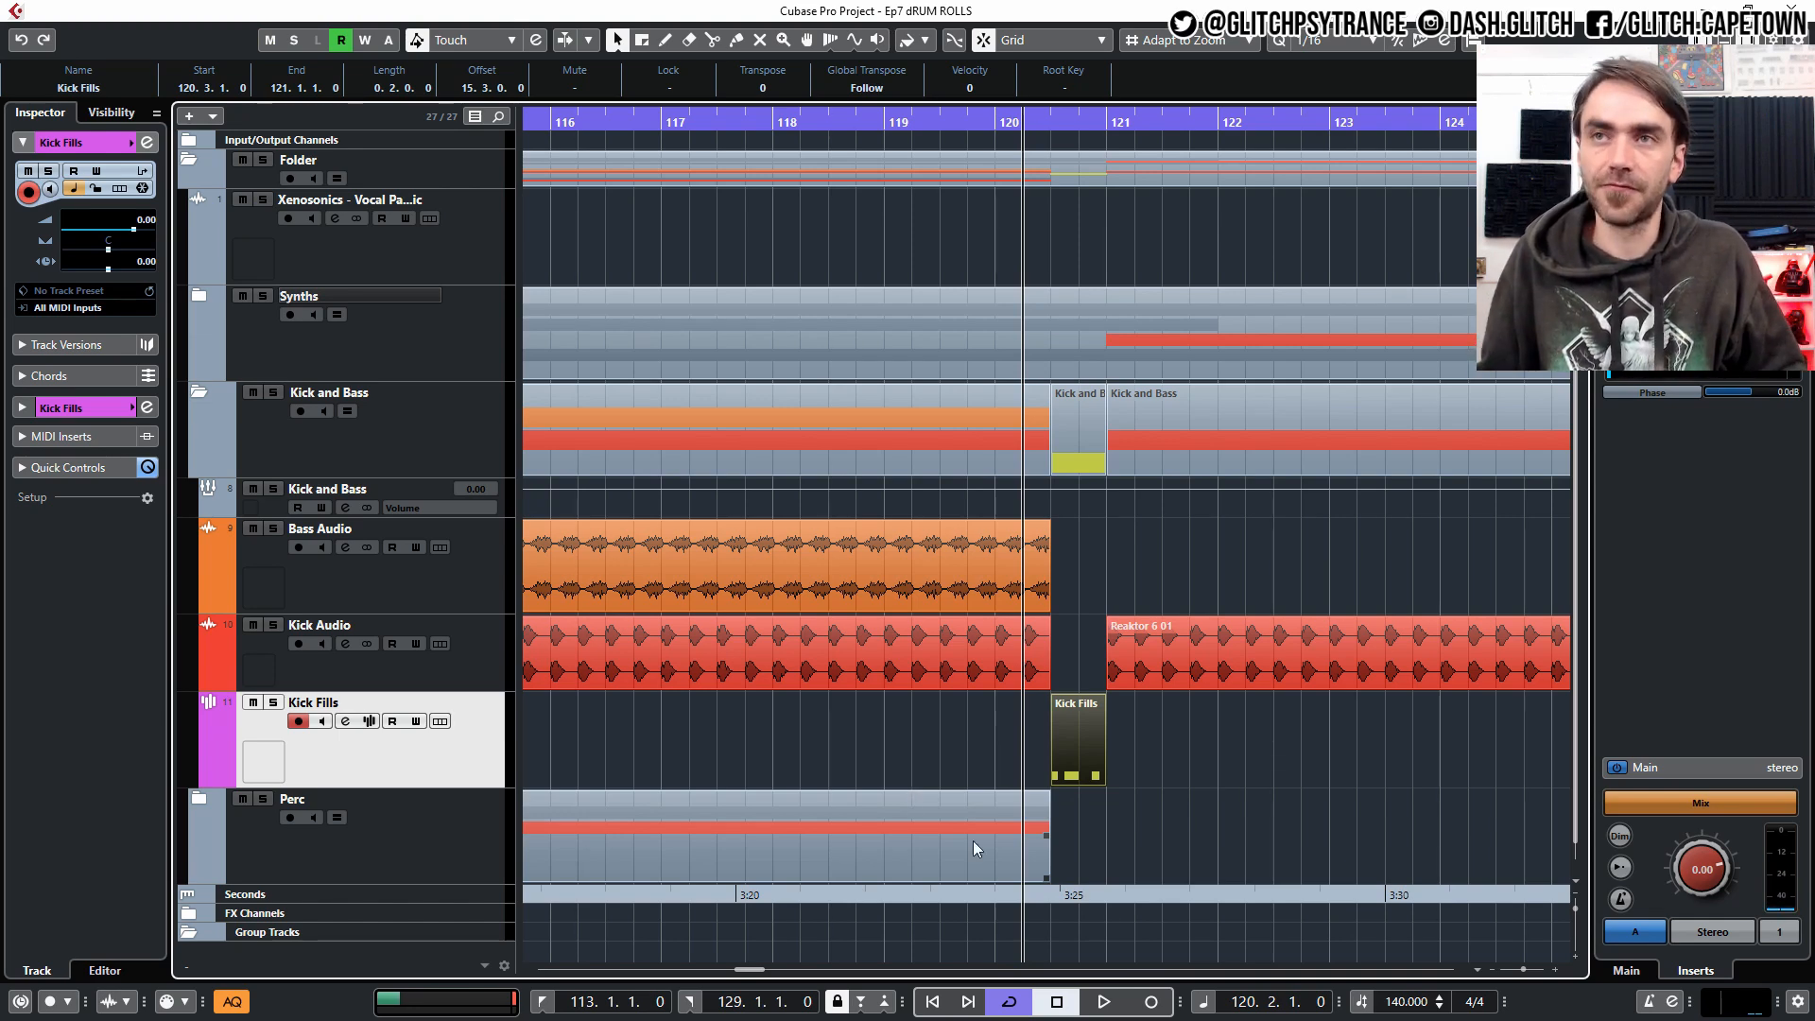
Examine the kick-only section around the Reaktor 6 01 event at 121.1.1, where the bass is left out before bar 129.
scroll(1198, 672, "down", 4)
scroll(1227, 773, "right", 2)
scroll(1227, 773, "left", 2)
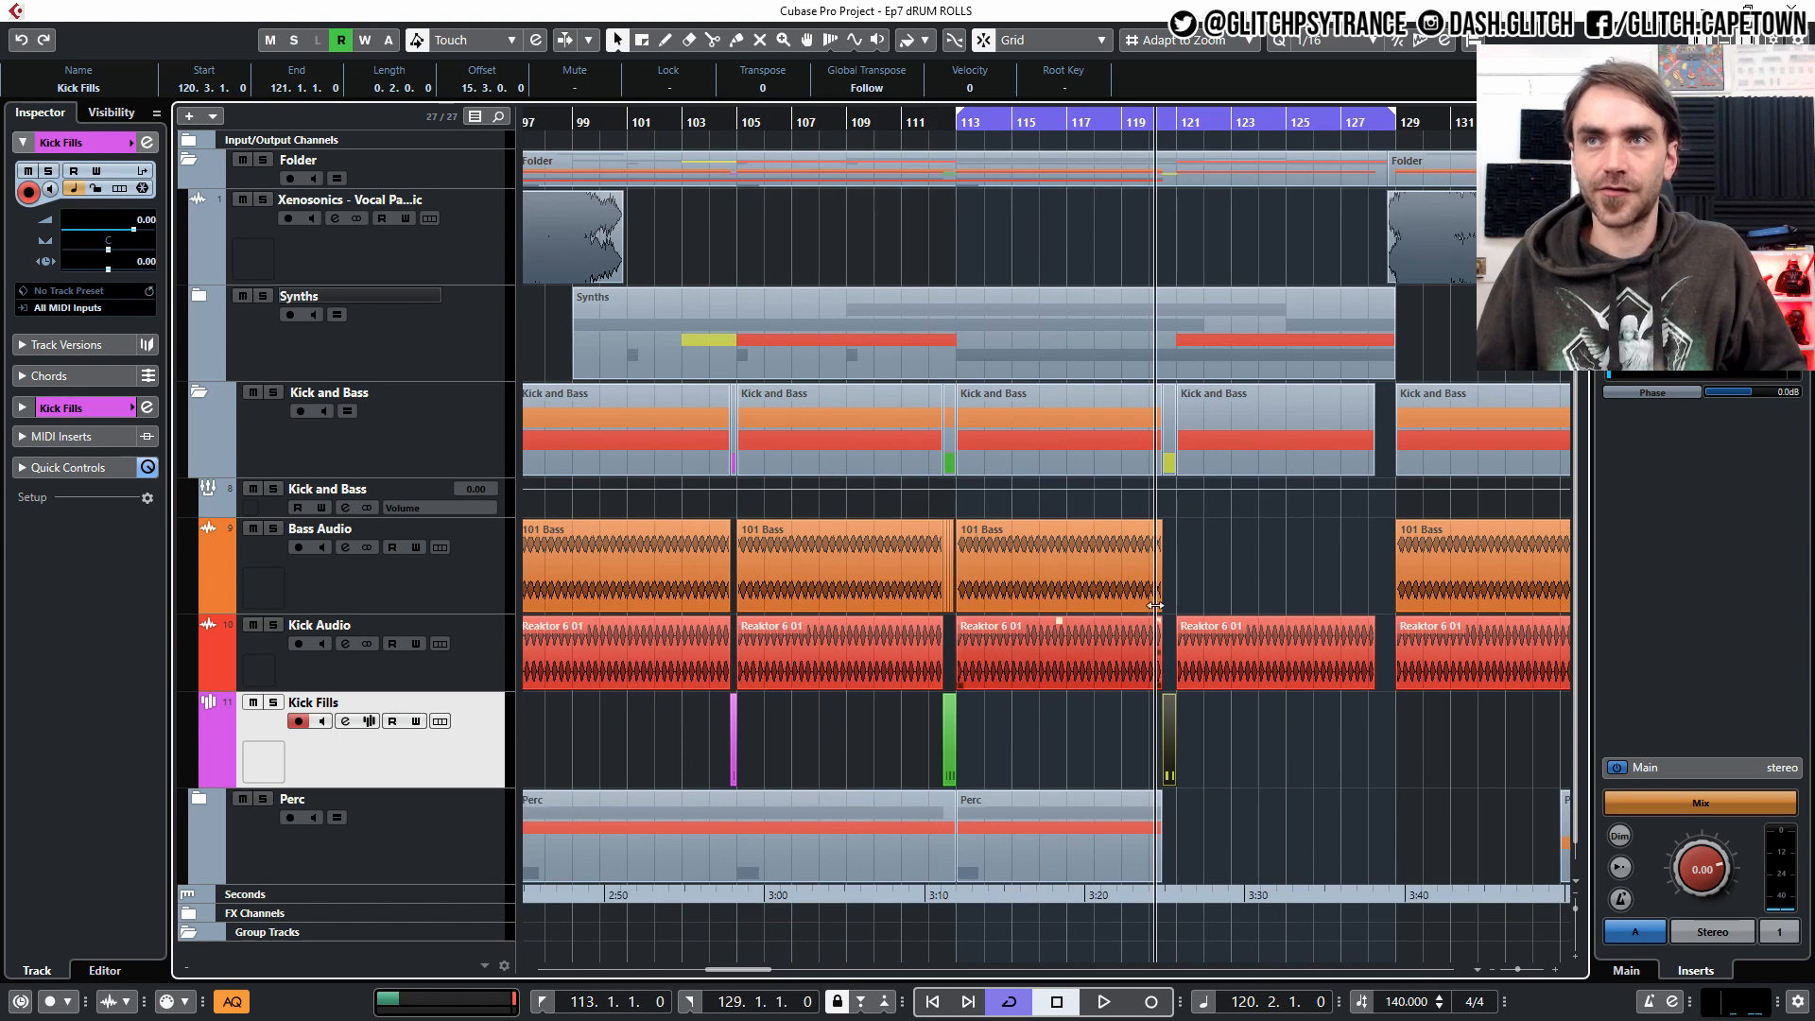
scroll(1185, 586, "right", 1)
left_click(962, 576)
left_click(1089, 579)
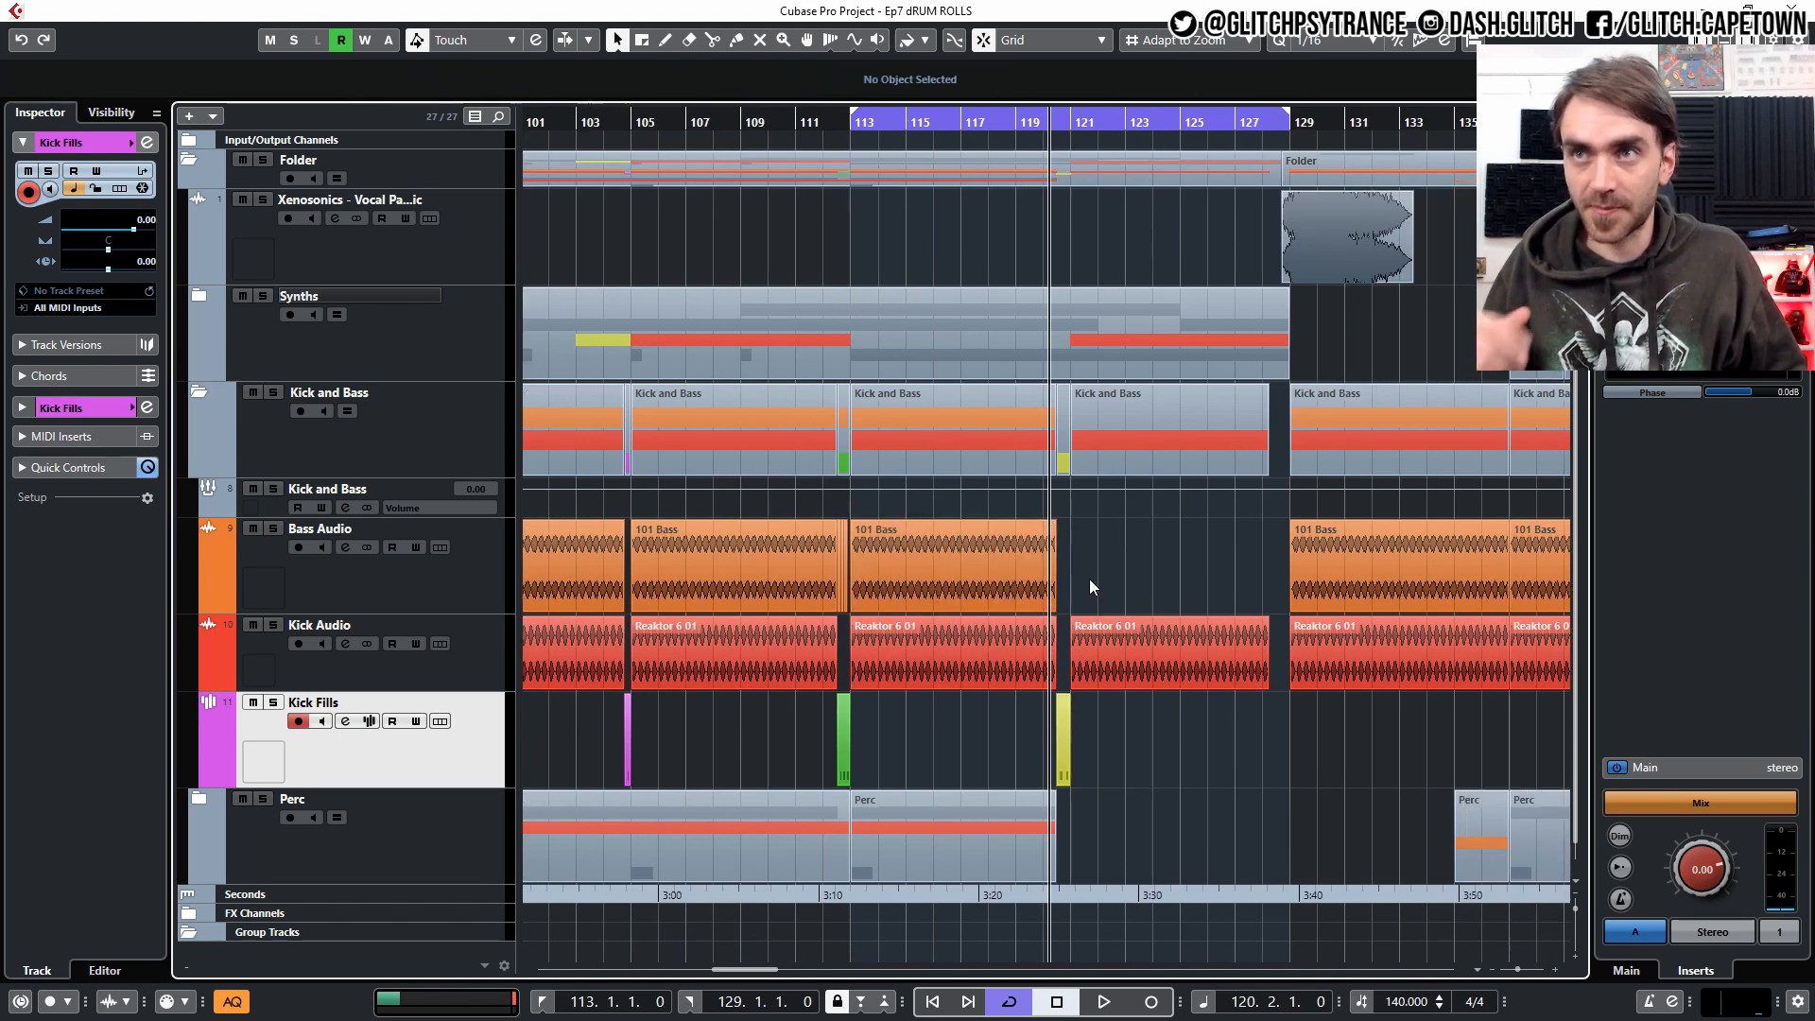
scroll(1089, 579, "right", 2)
scroll(988, 619, "up", 1)
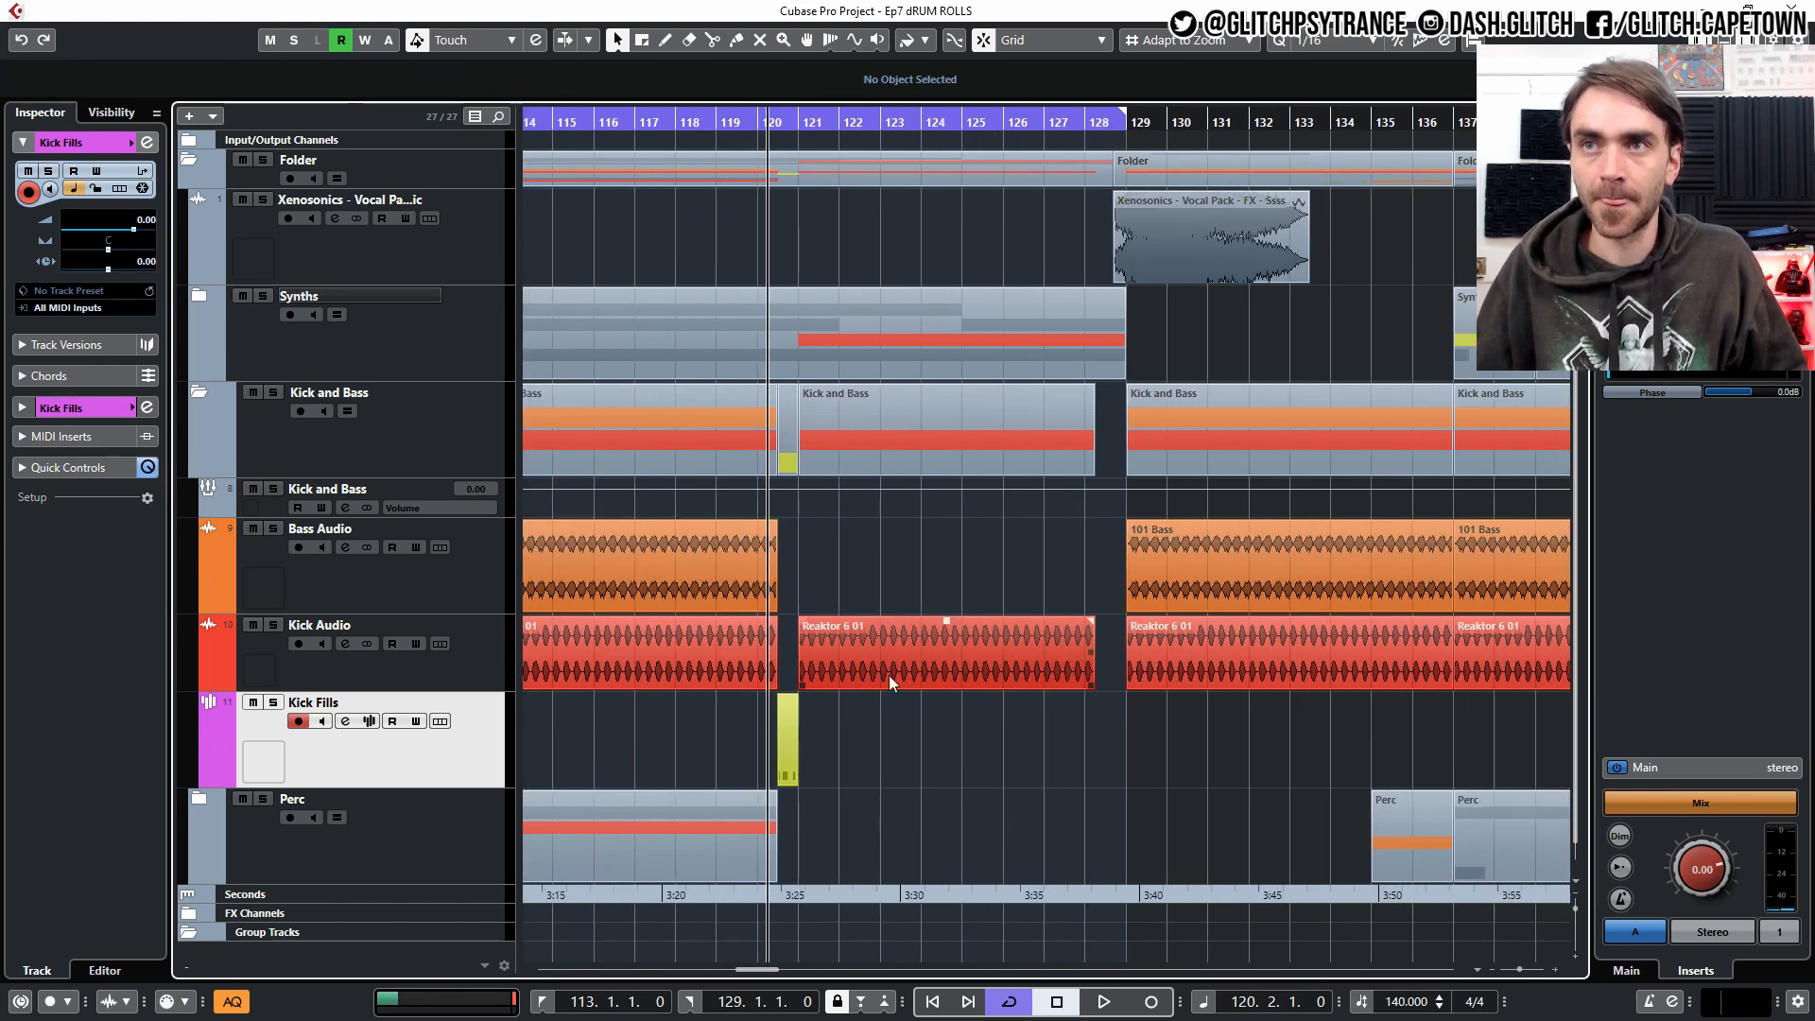
left_click(907, 656)
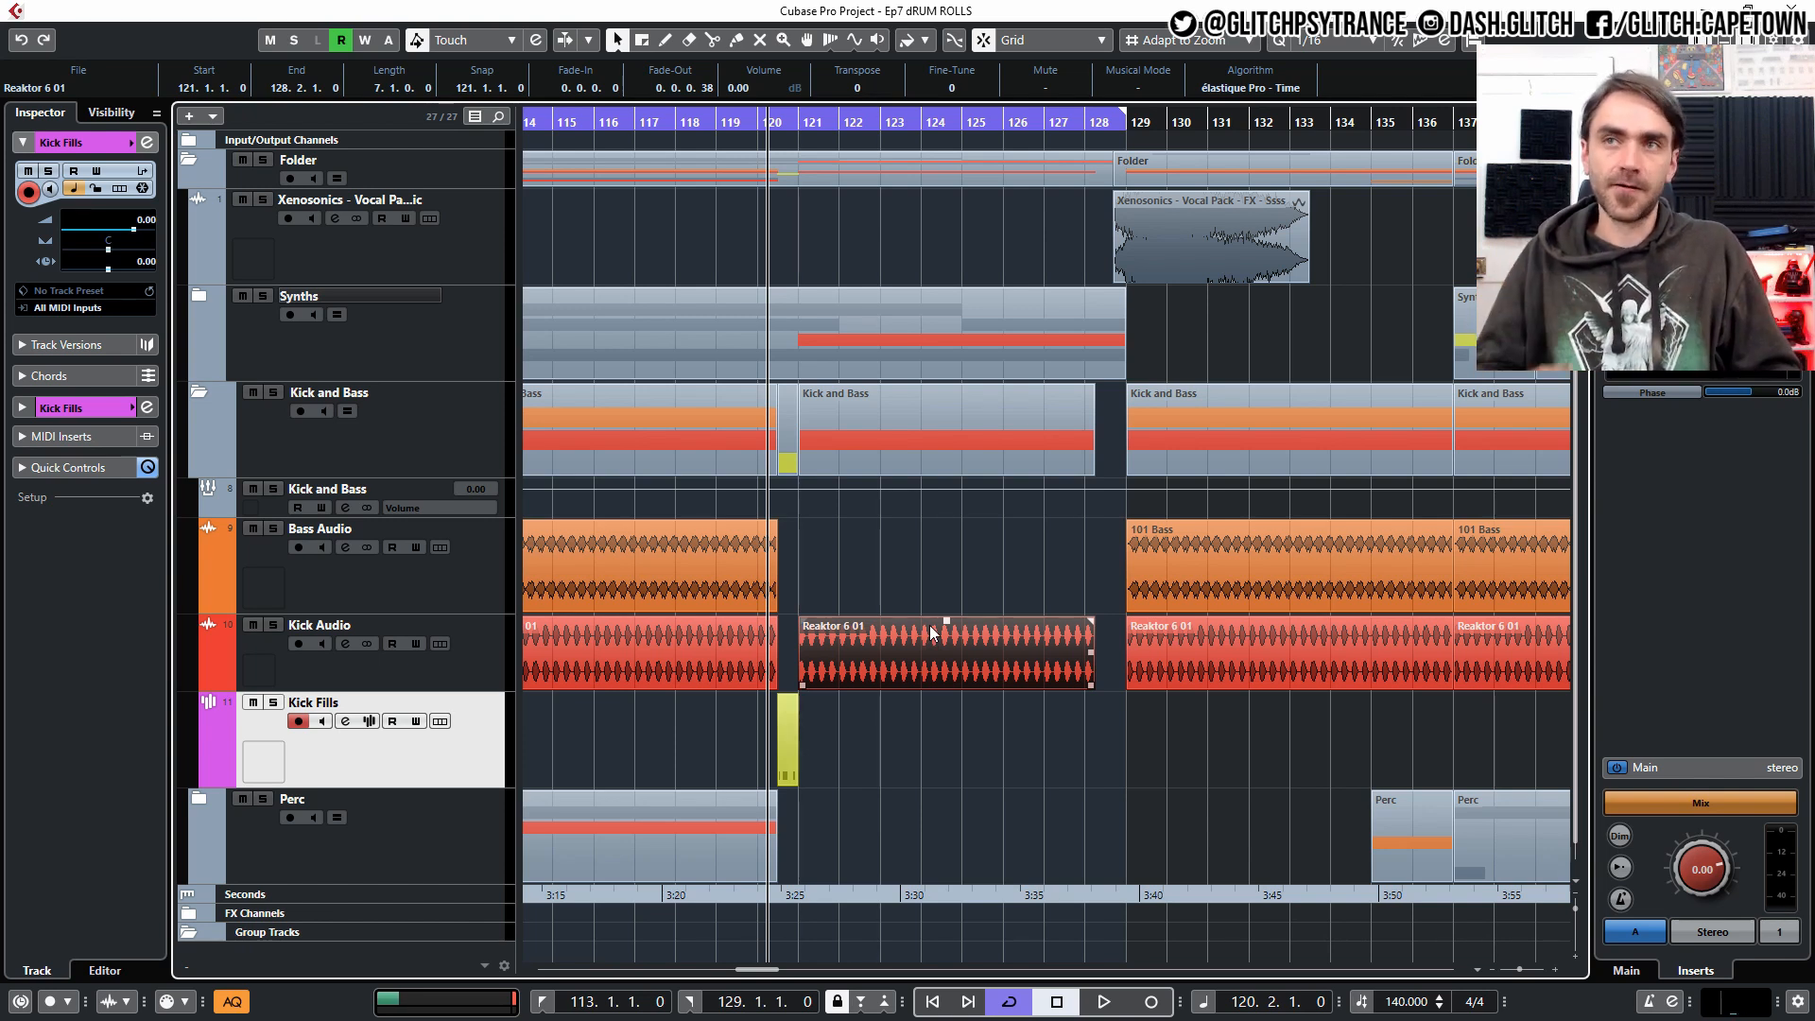
left_click(939, 603)
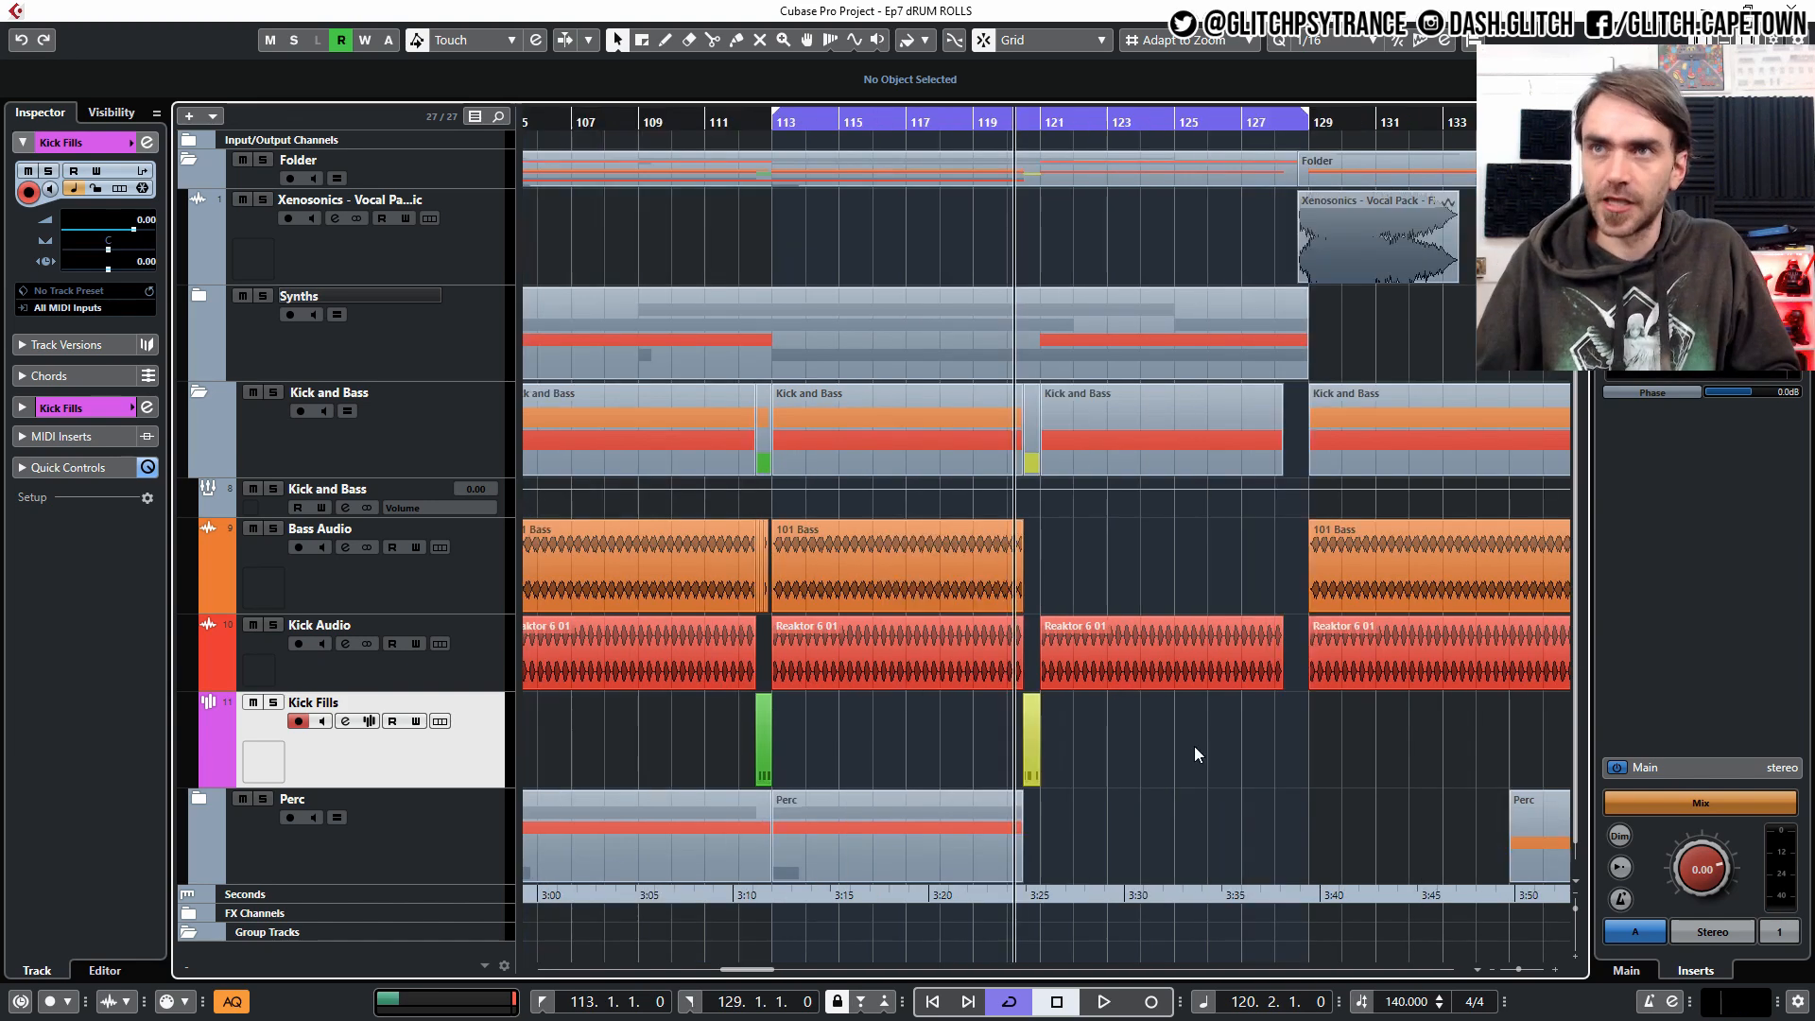
Examine where the Perc parts and kick fills fall in the arrangement between bars 97 and 129.
scroll(1154, 862, "right", 2)
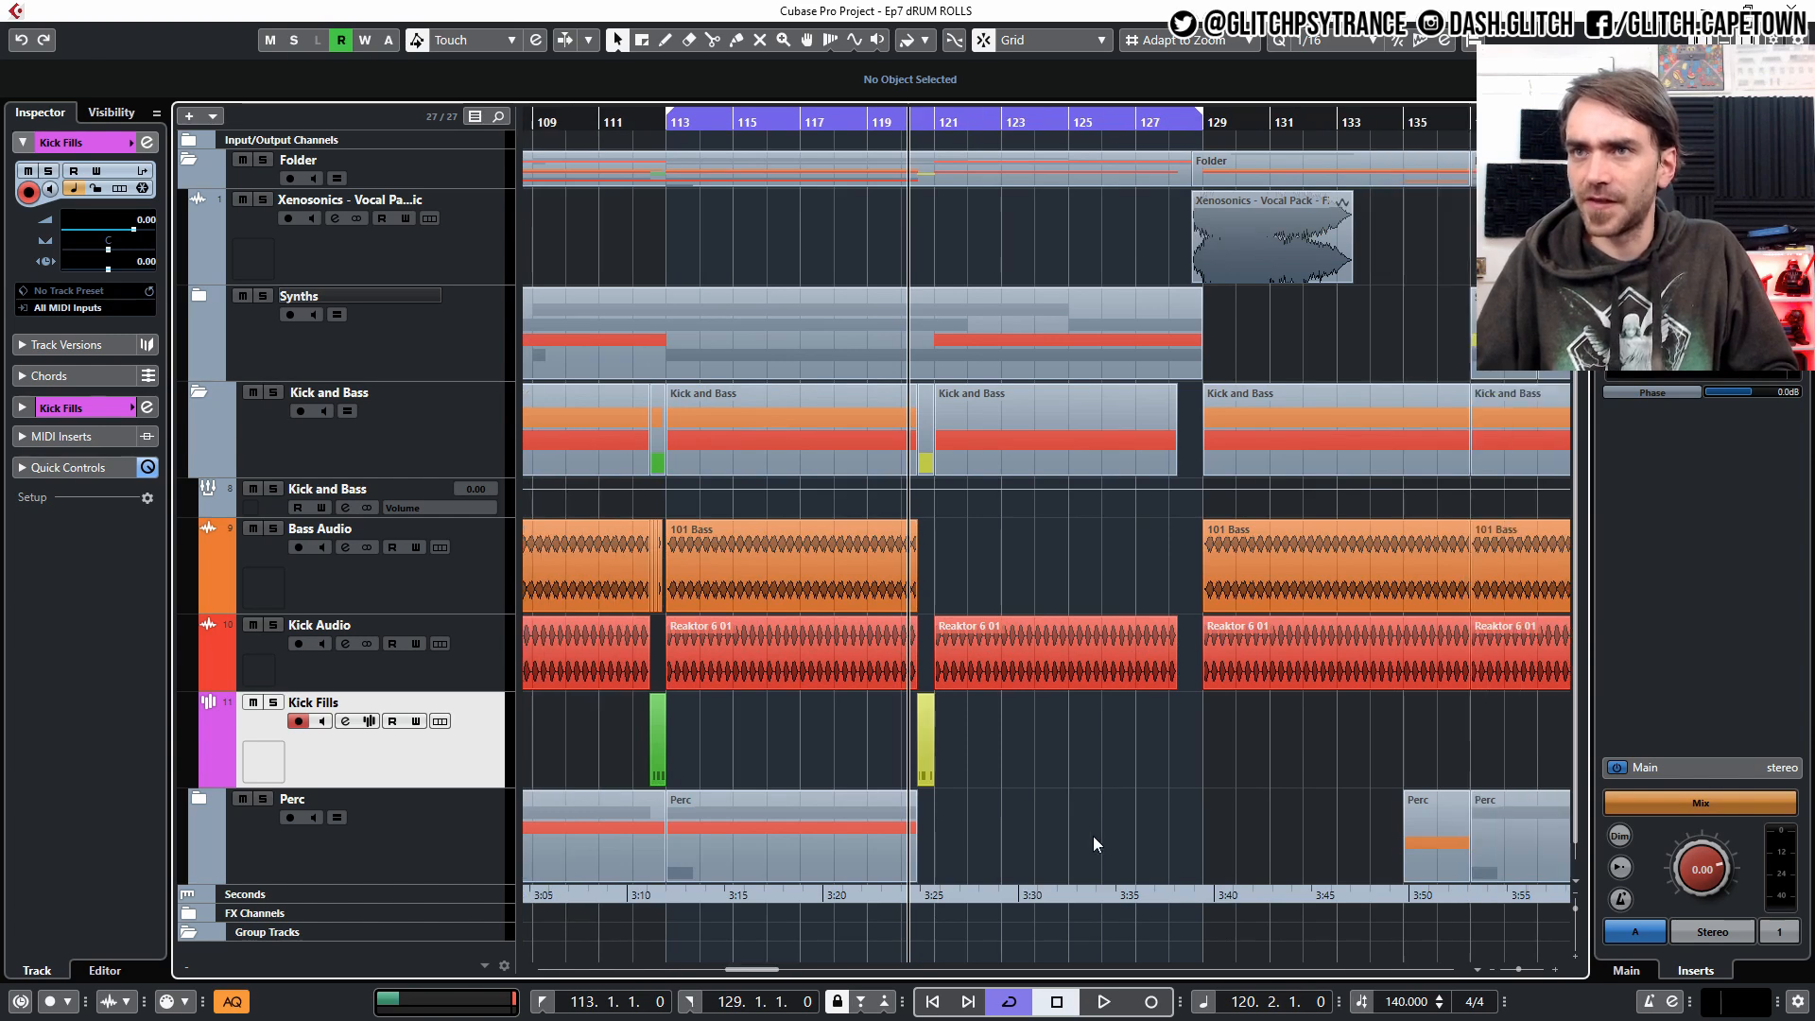
scroll(864, 811, "up", 4)
scroll(972, 858, "left", 1)
left_click(994, 837)
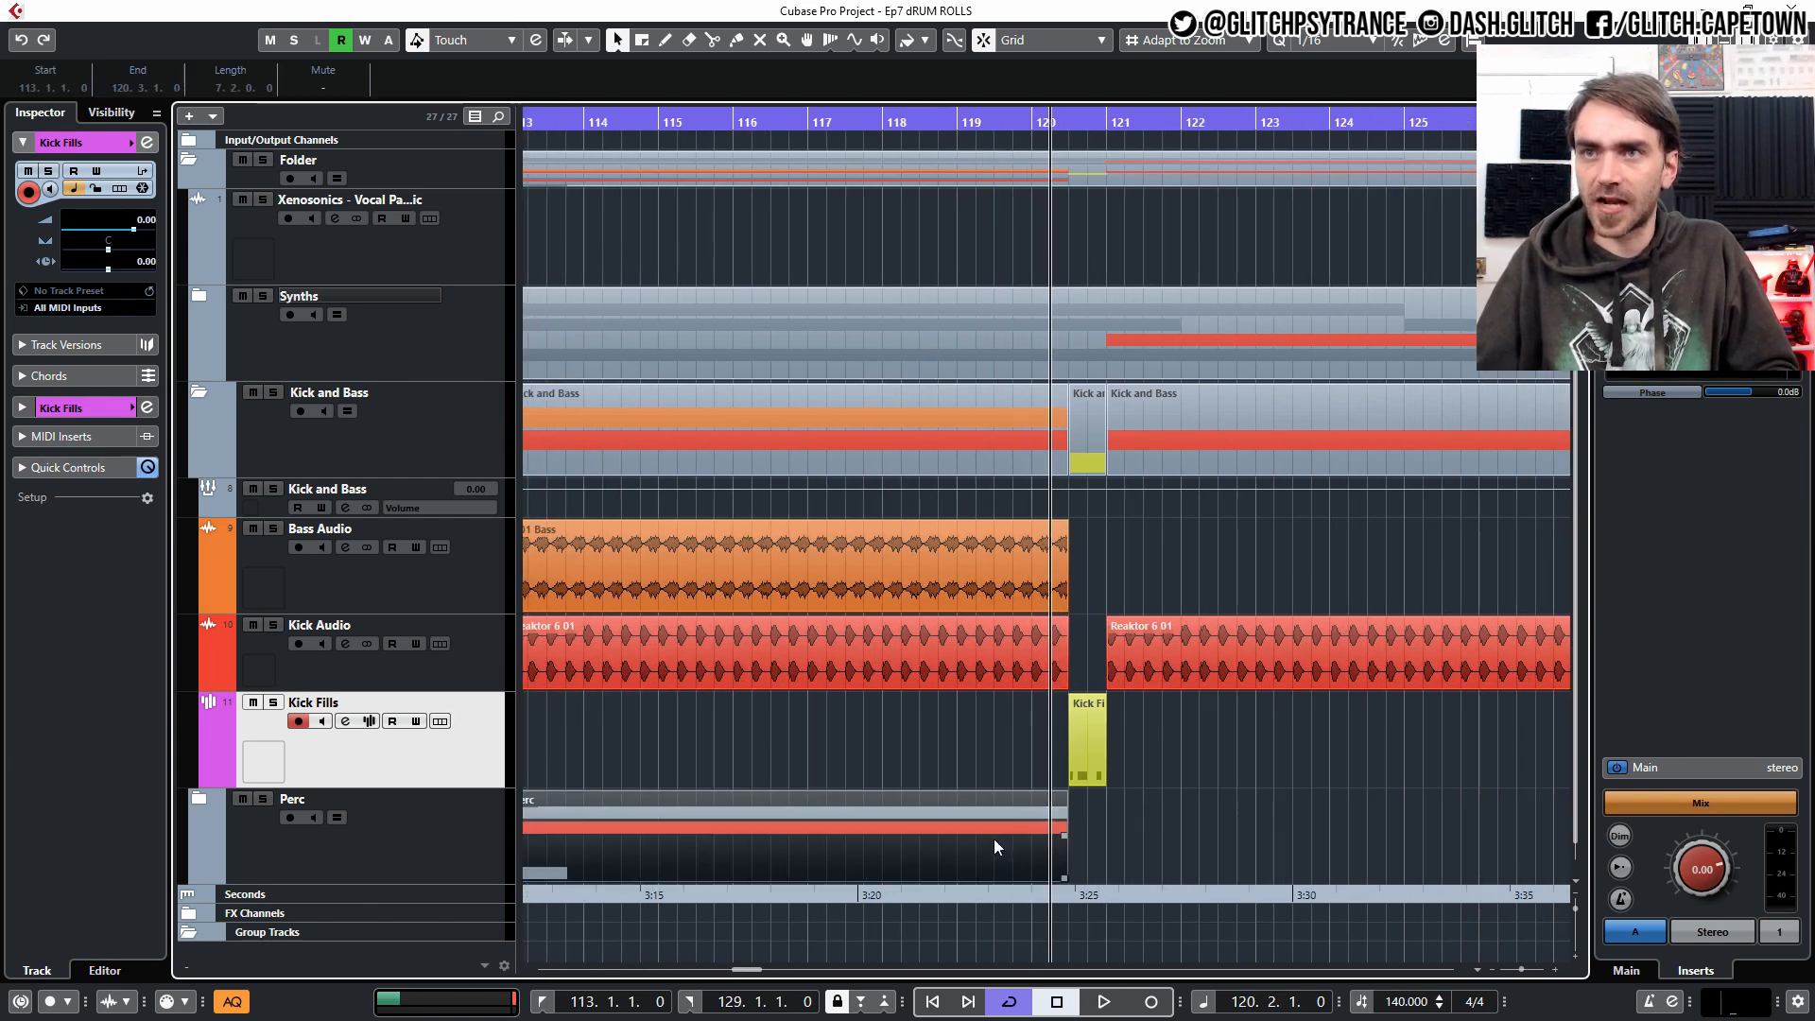
scroll(1073, 760, "down", 3)
scroll(1028, 796, "left", 4)
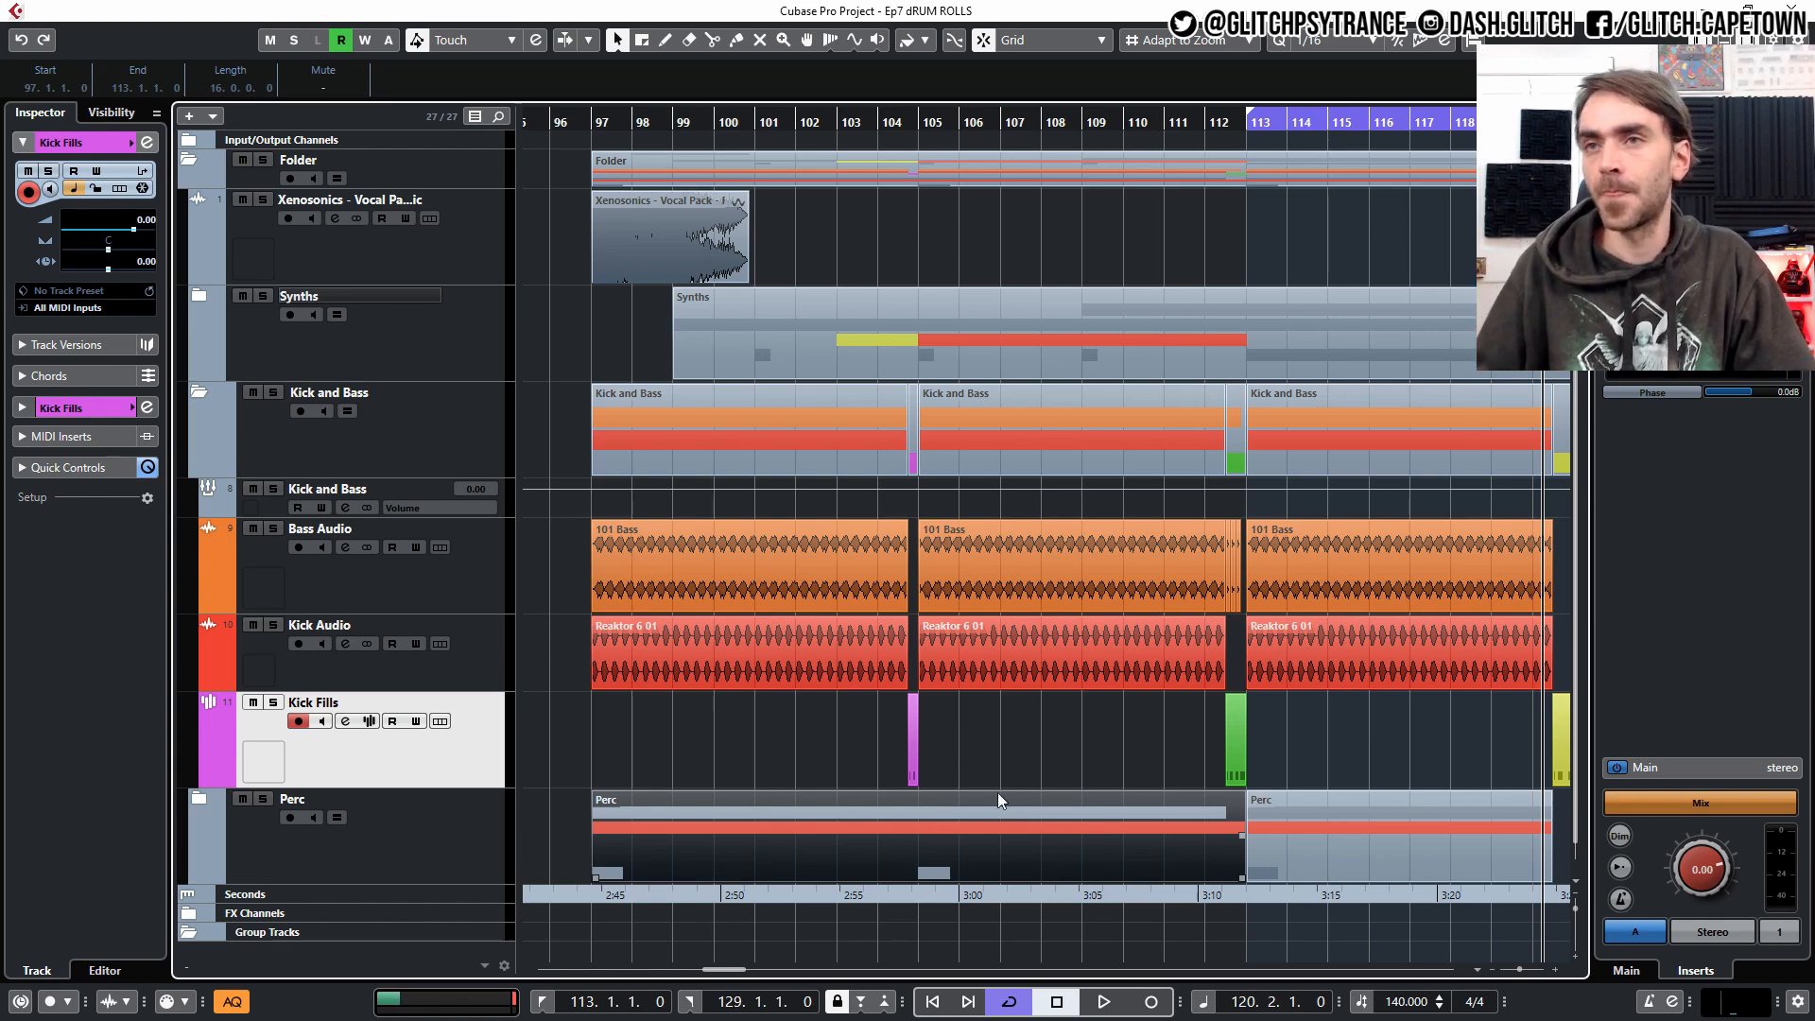
scroll(1040, 766, "right", 5)
scroll(1087, 746, "right", 2)
left_click(1138, 813)
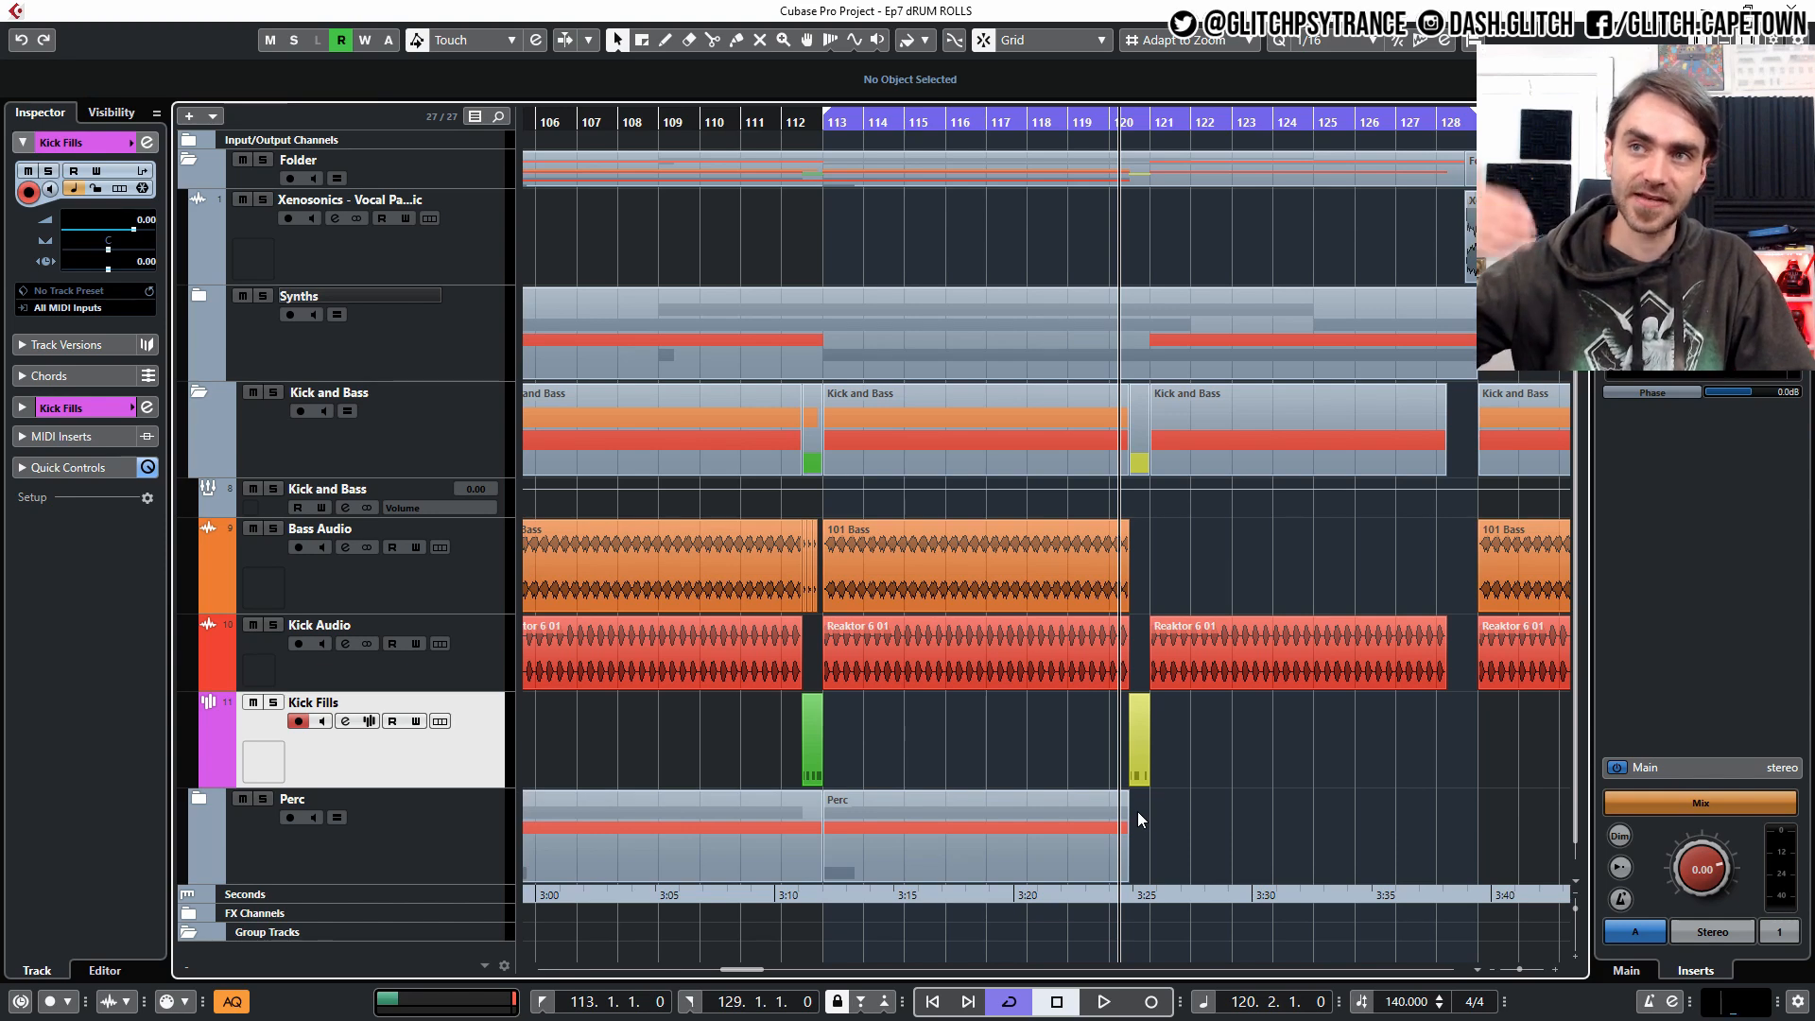
scroll(1137, 811, "up", 2)
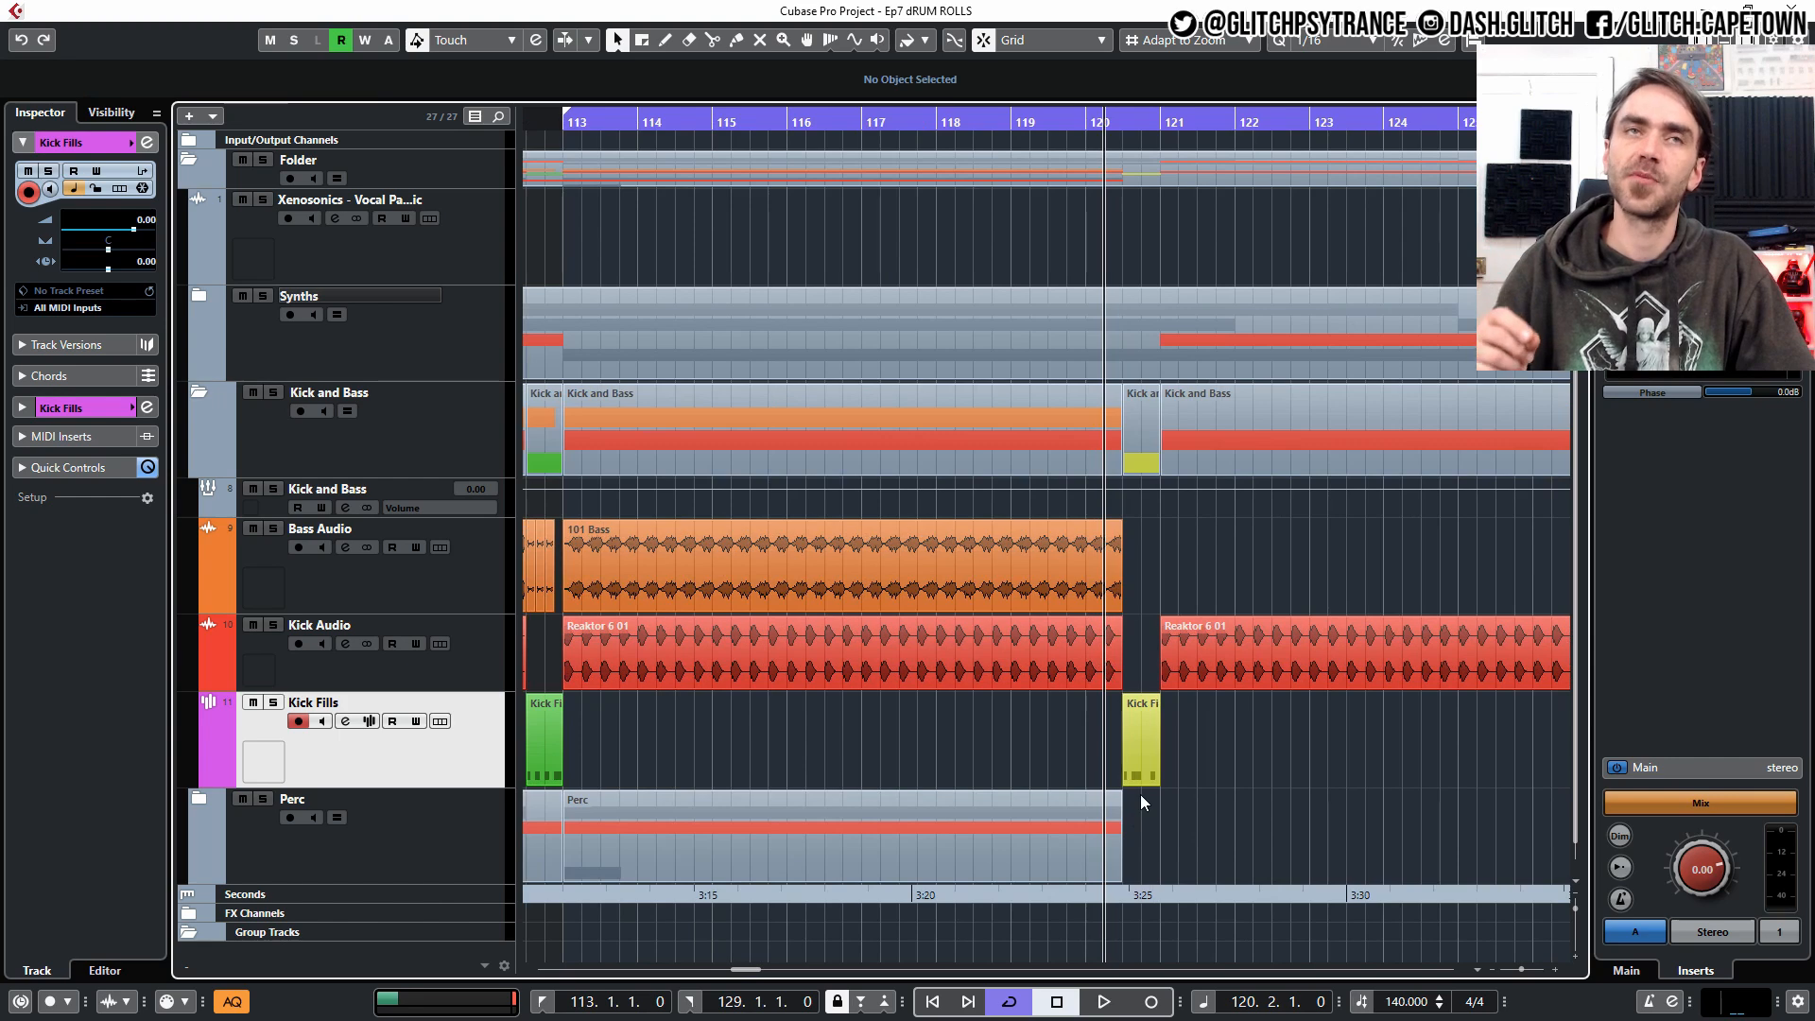
scroll(1140, 794, "down", 1)
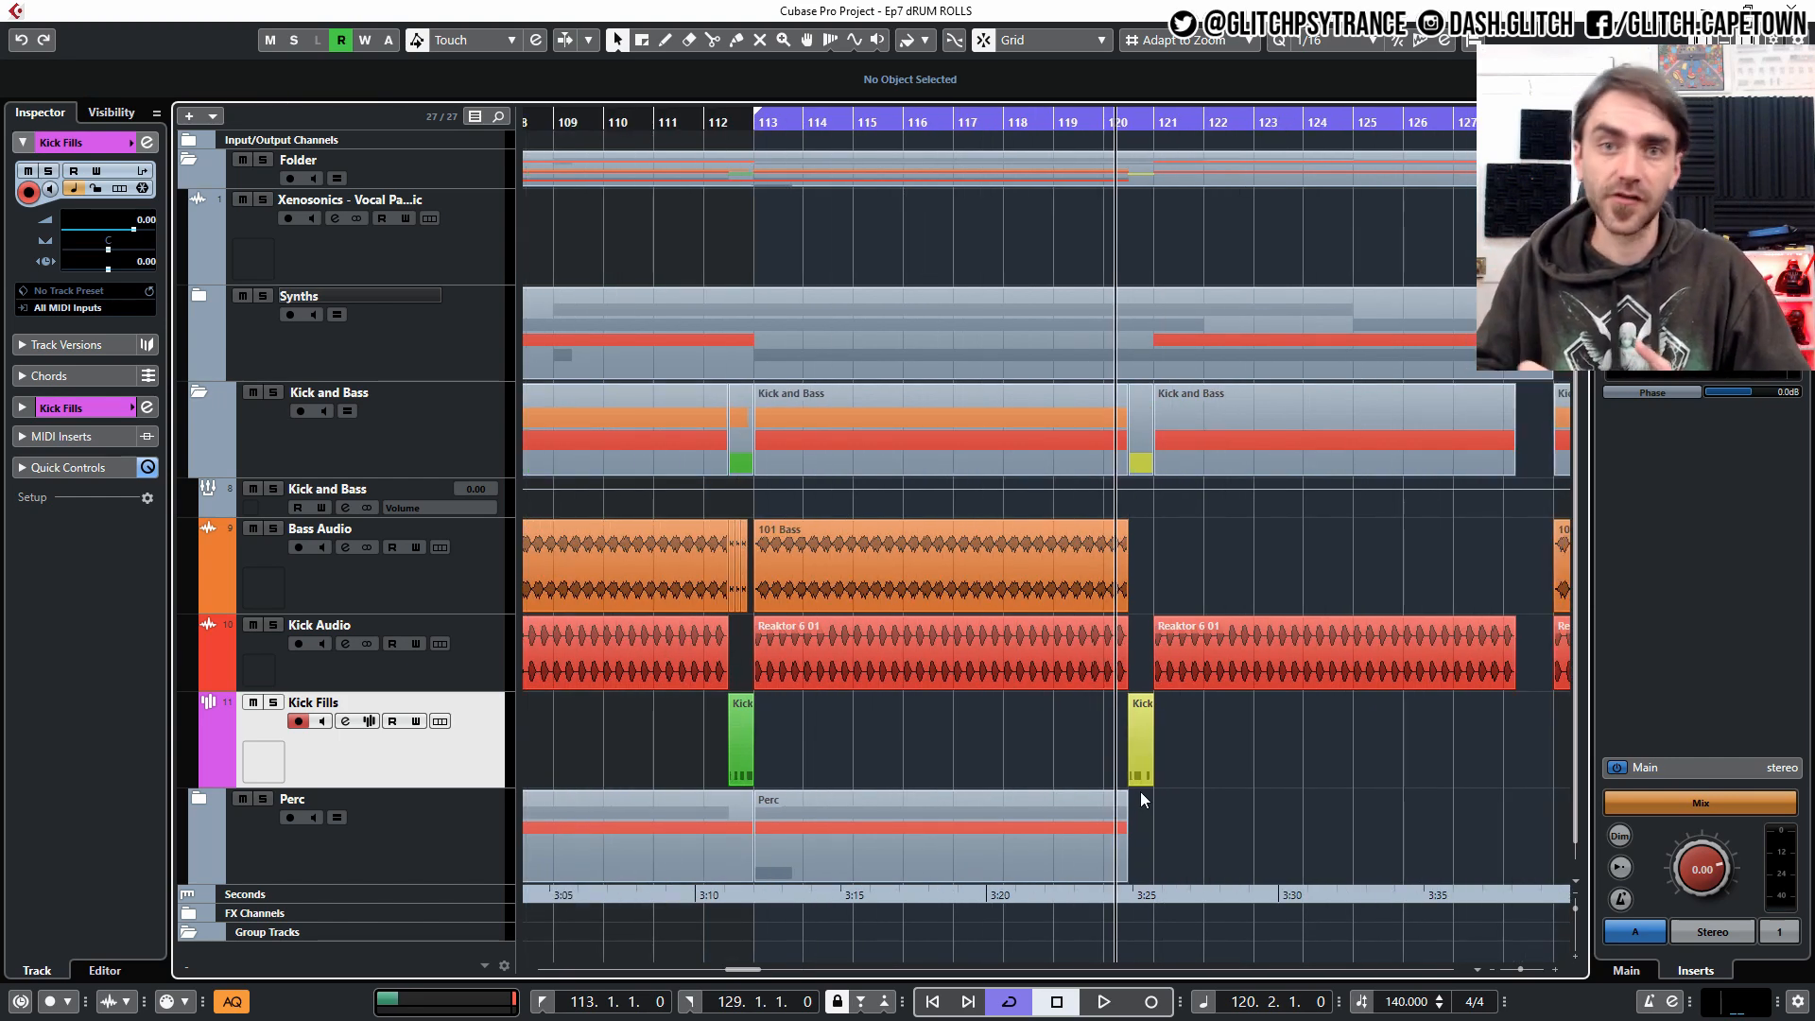
scroll(1140, 791, "down", 1)
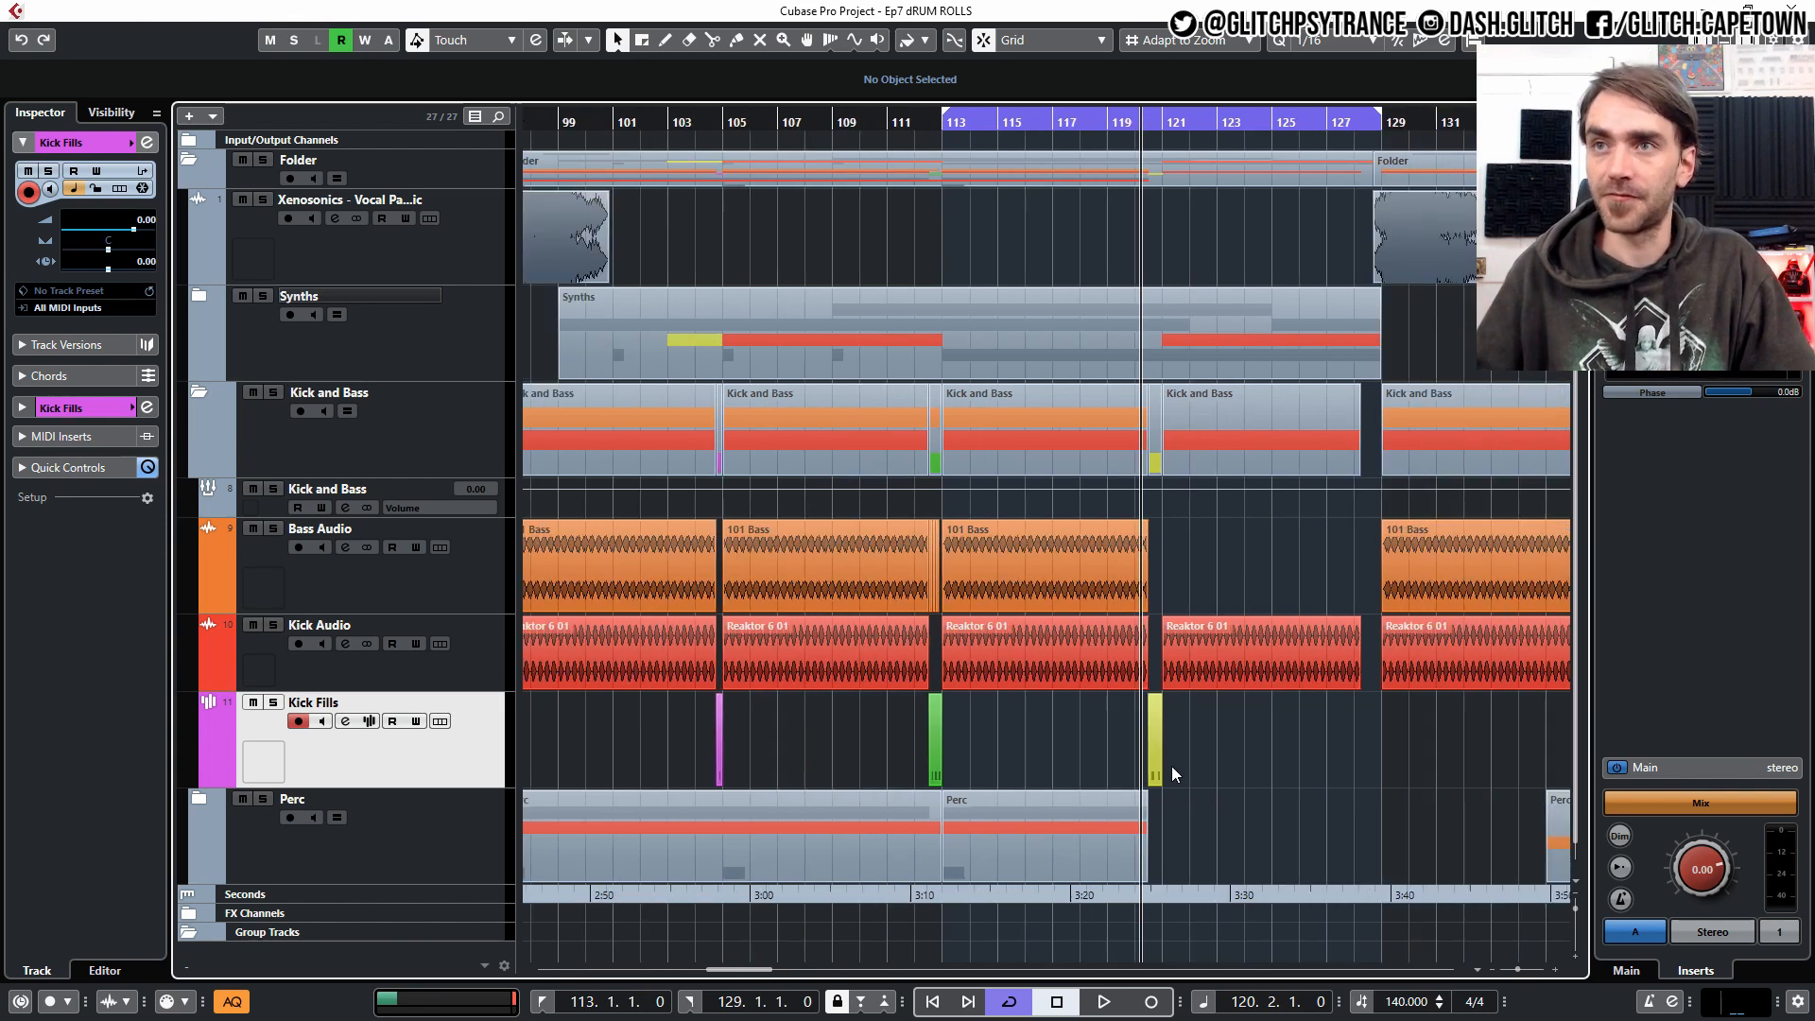
scroll(1175, 610, "right", 3)
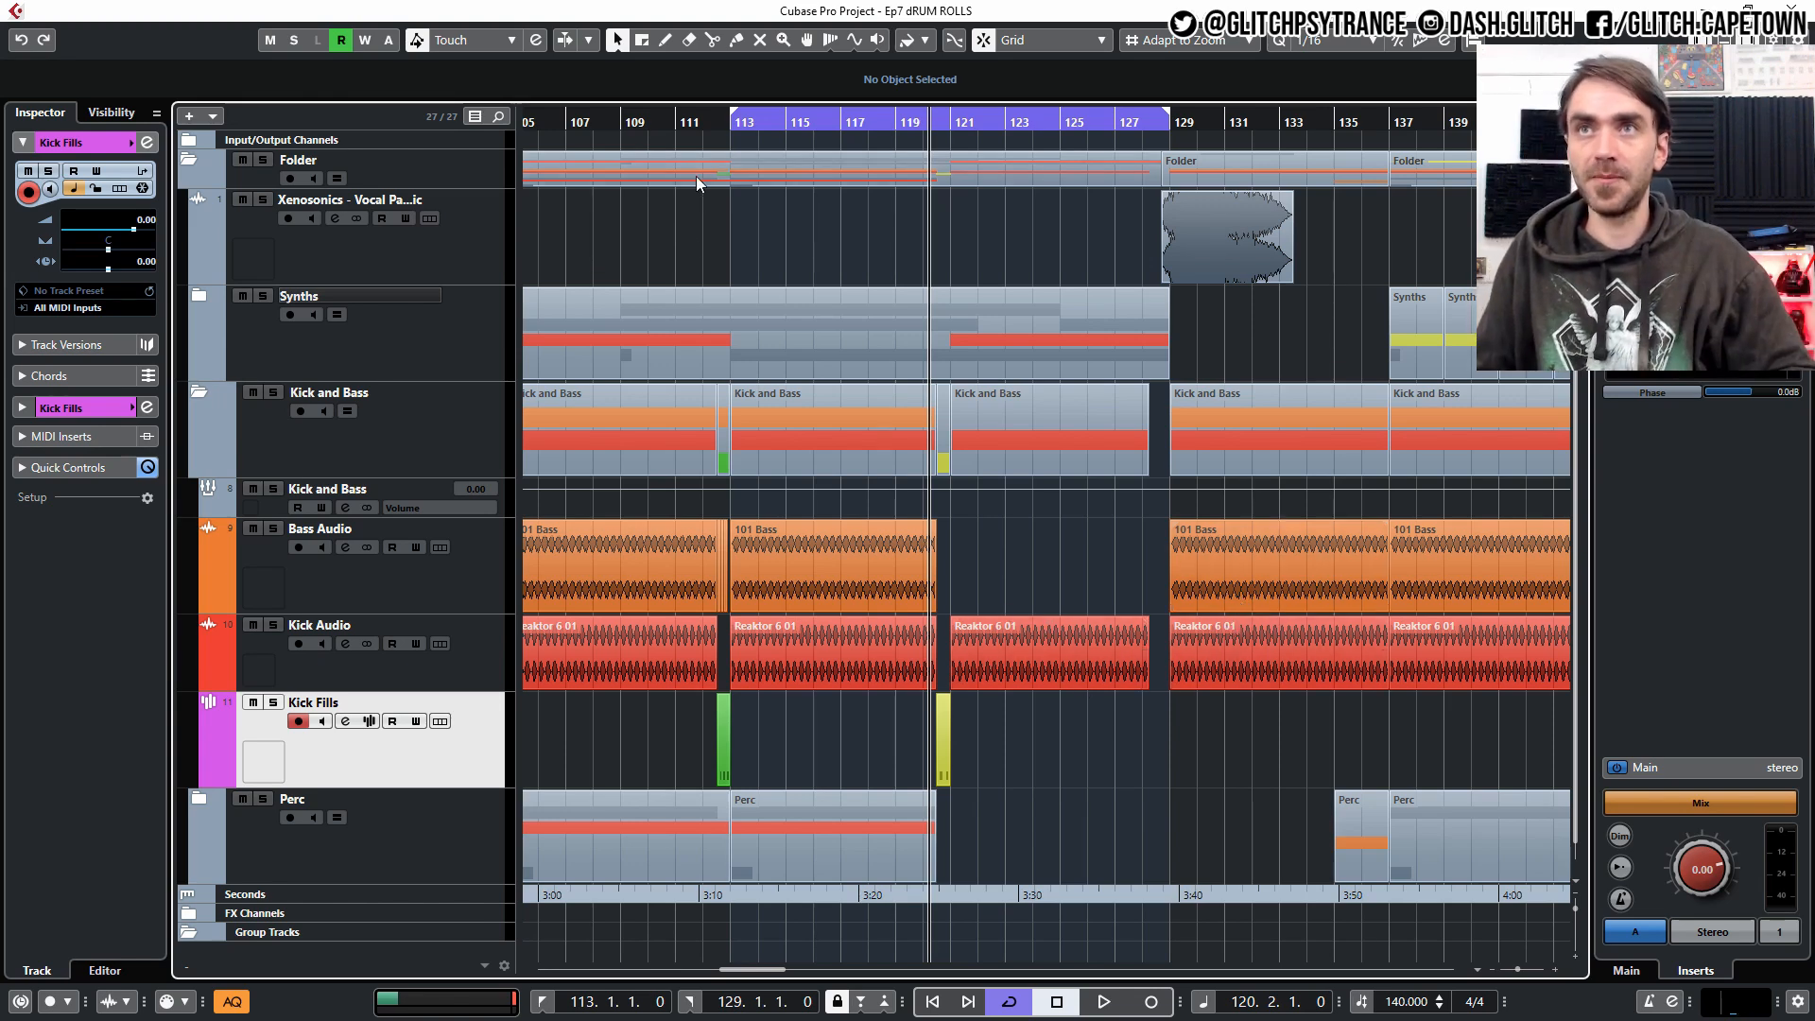
Play the arrangement from bar 111 with the fills before bars 113 and 121 in view.
left_click(686, 124)
key("space")
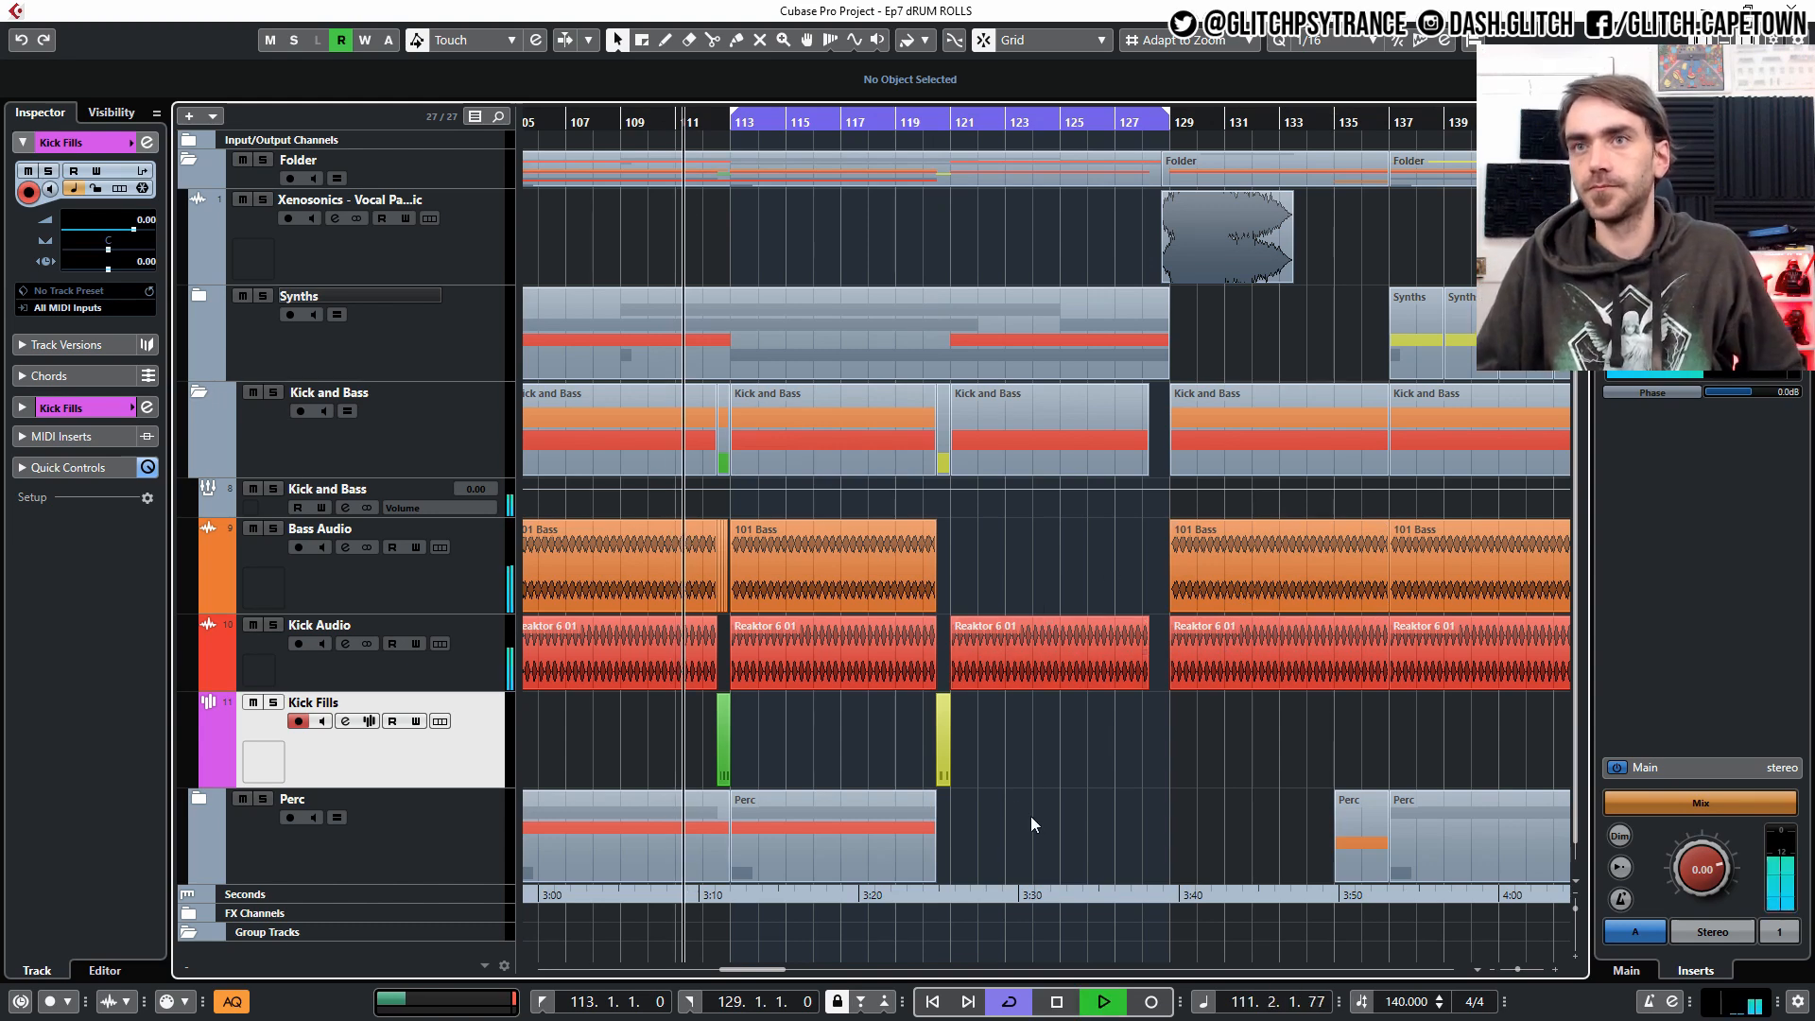
scroll(938, 750, "up", 2)
scroll(941, 751, "left", 1)
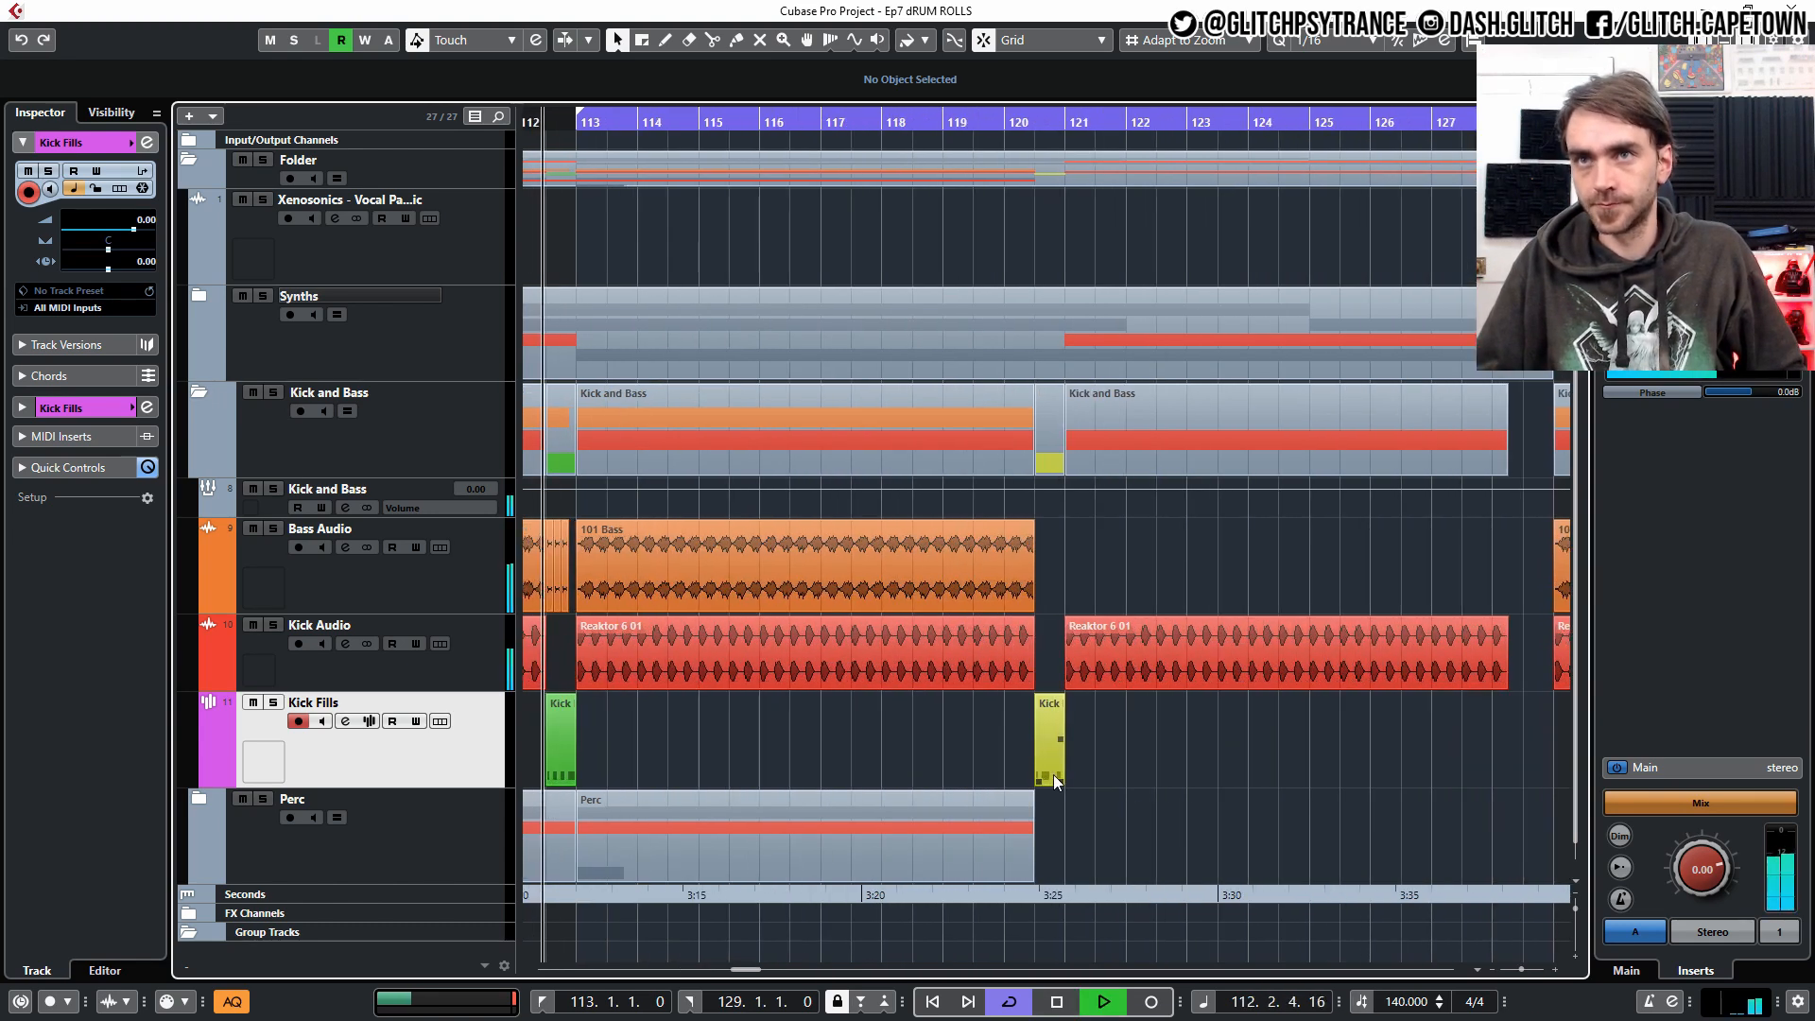
scroll(1053, 766, "up", 2)
scroll(1053, 756, "down", 1)
scroll(1052, 751, "left", 1)
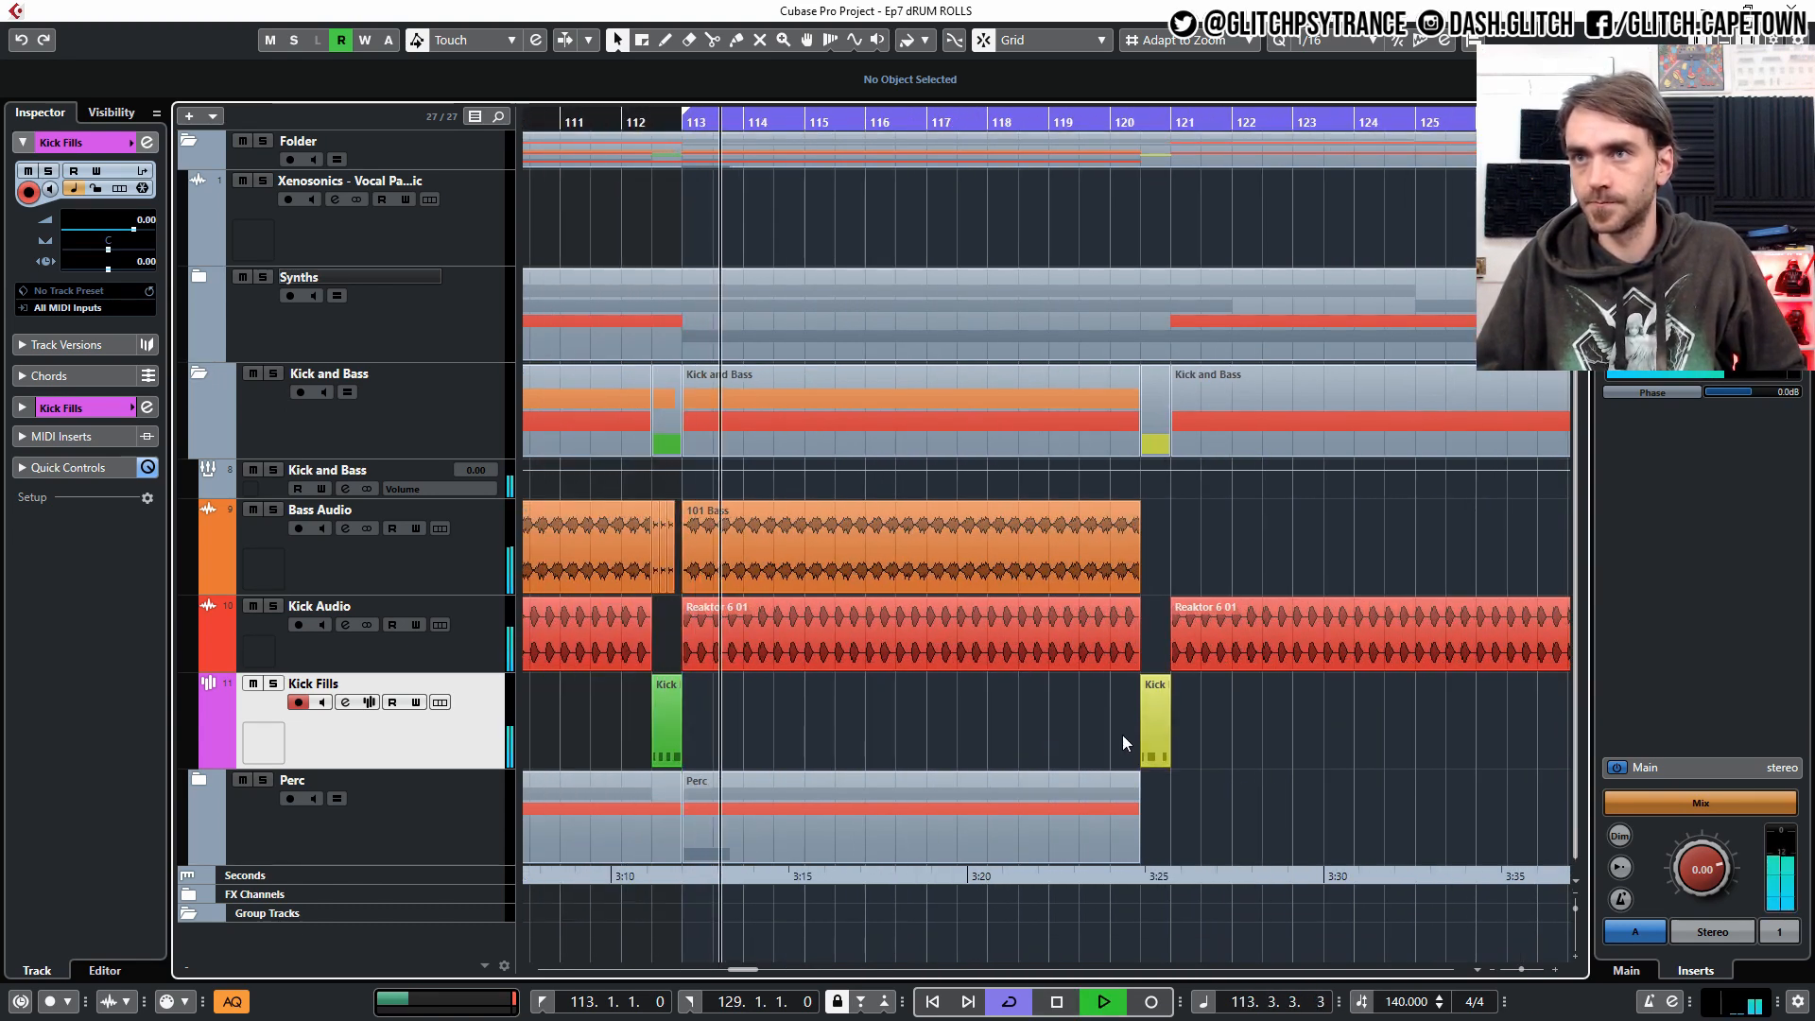
During playback, open the yellow Kick Fills part at 120.3.1 in the note editor, view all its notes, and close the editor.
double_click(1043, 736)
scroll(325, 646, "up", 2)
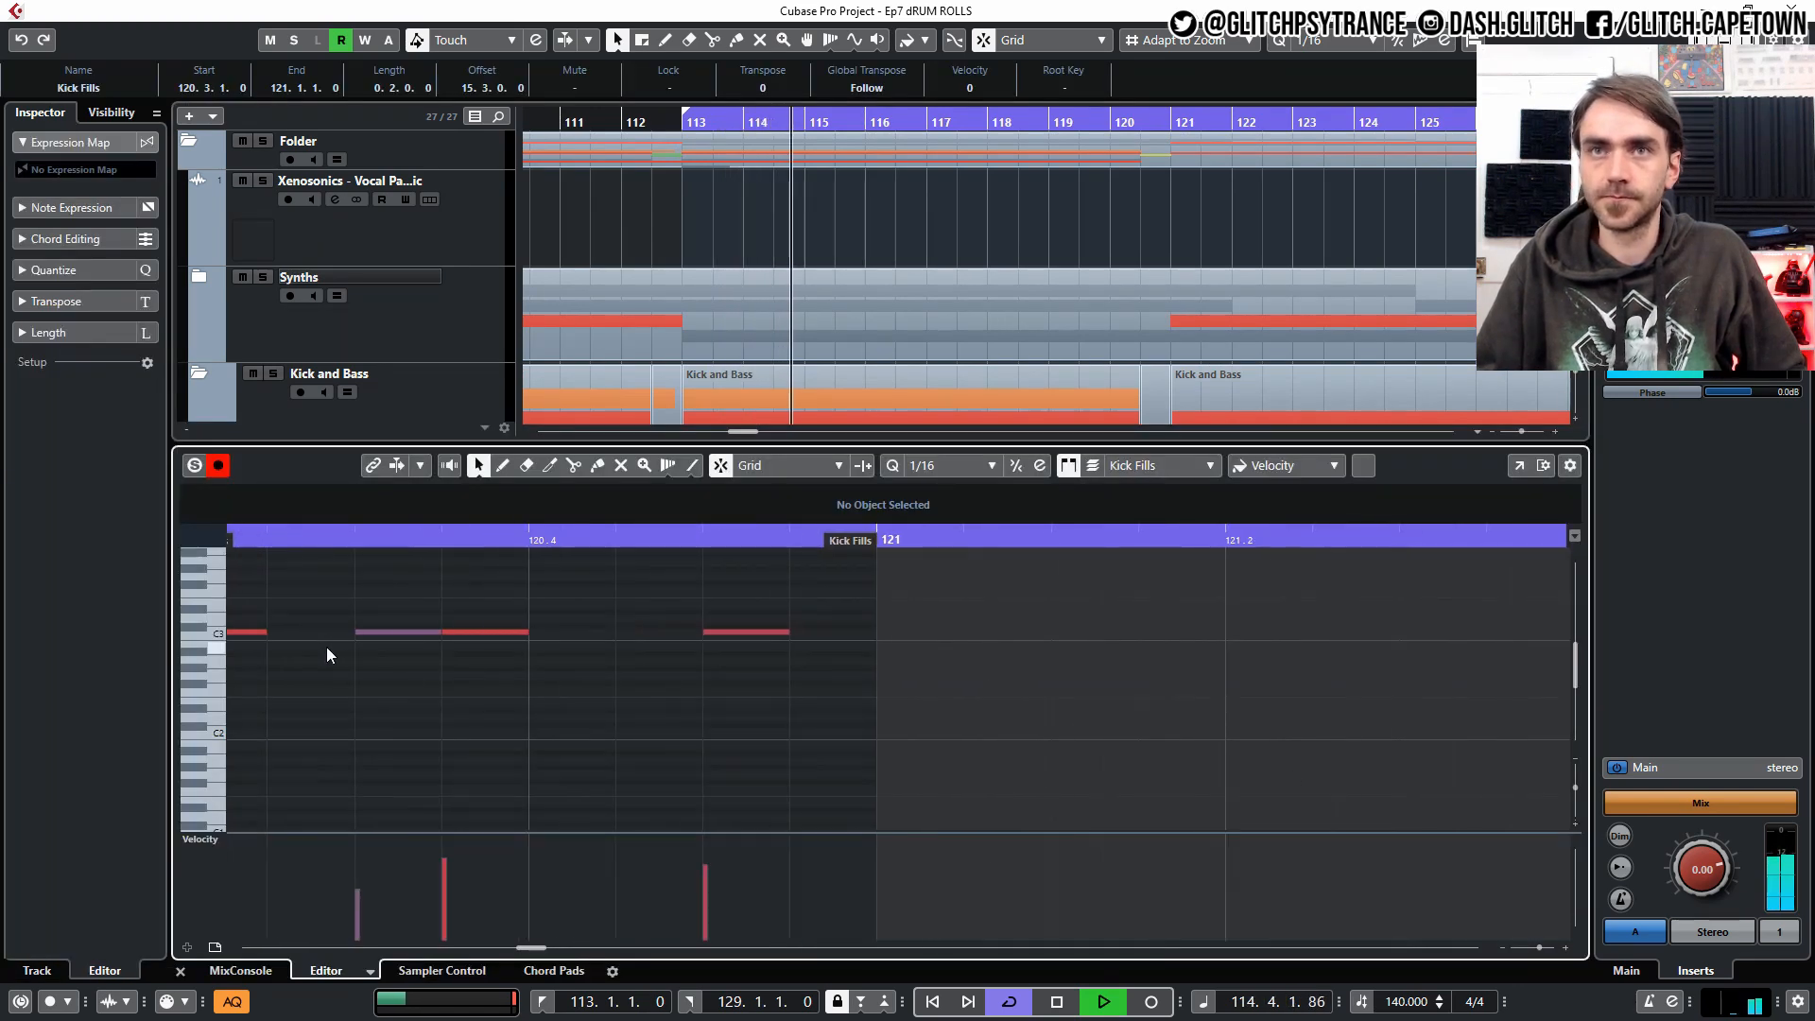
scroll(666, 671, "left", 1)
scroll(891, 710, "up", 2)
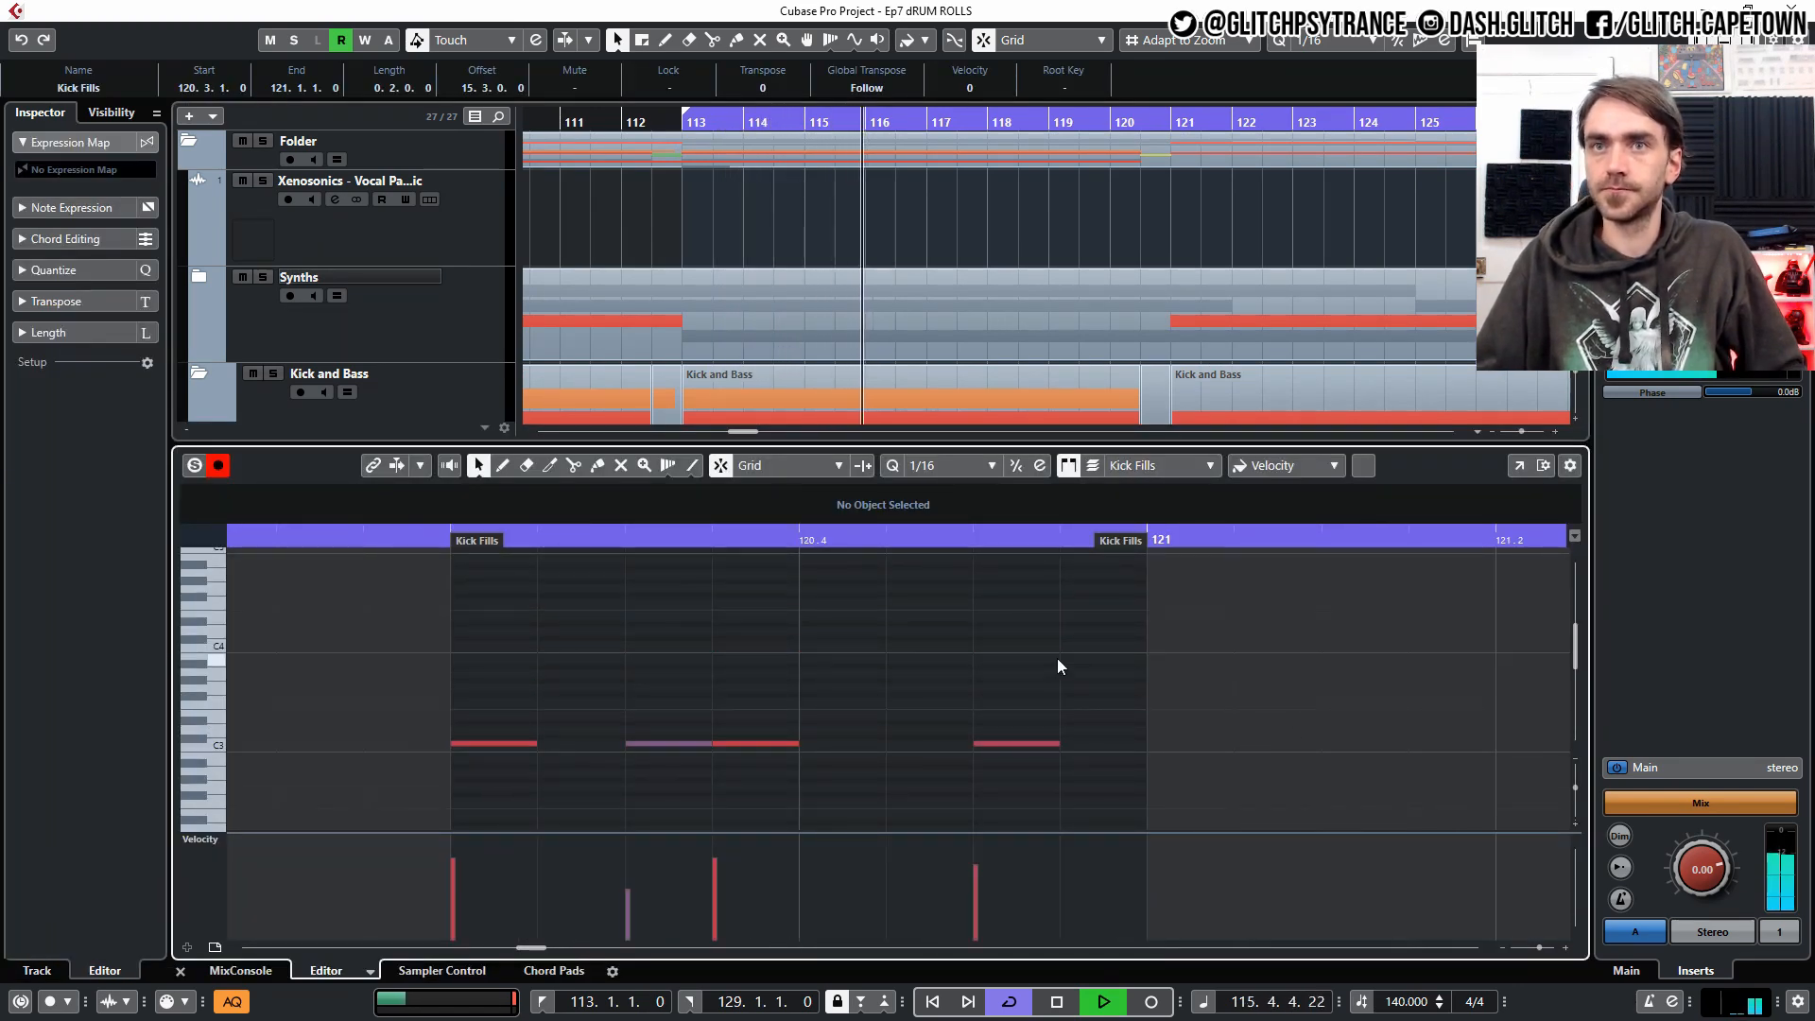
left_click(180, 970)
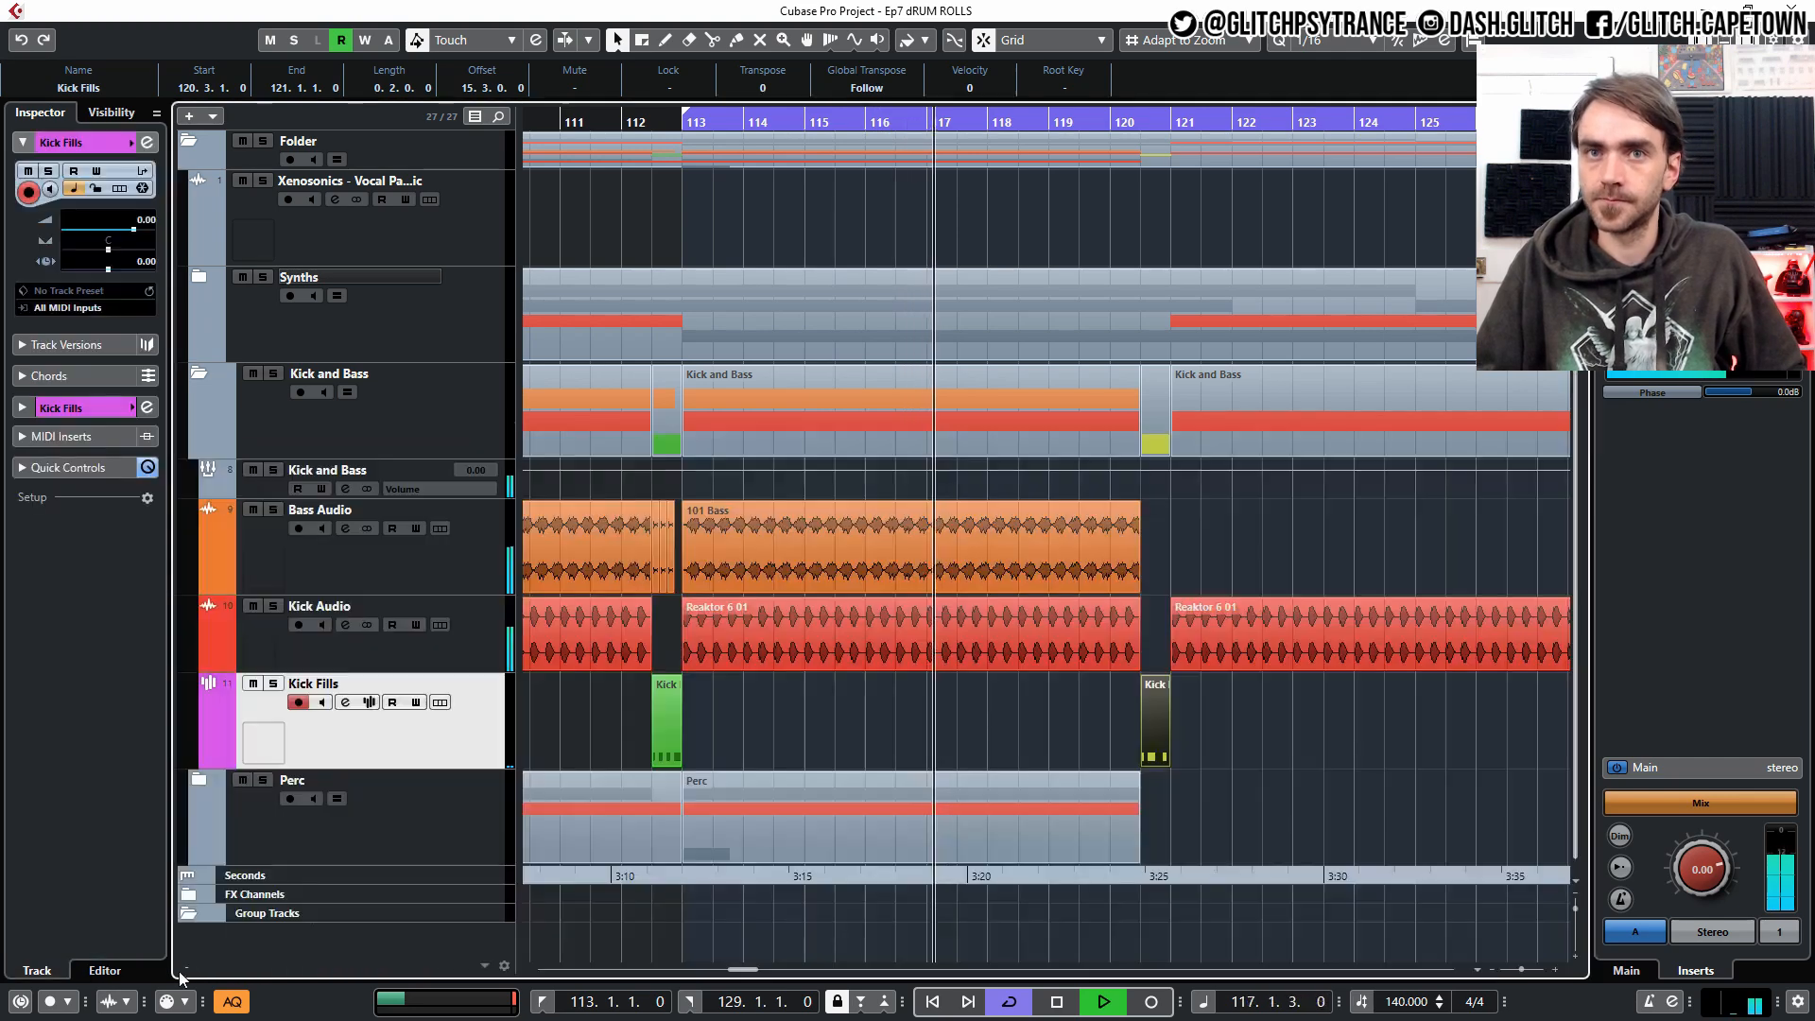
Listen on through the kick-only section from bar 121 and turn off cycle playback to continue past bar 129.
scroll(1261, 764, "down", 3)
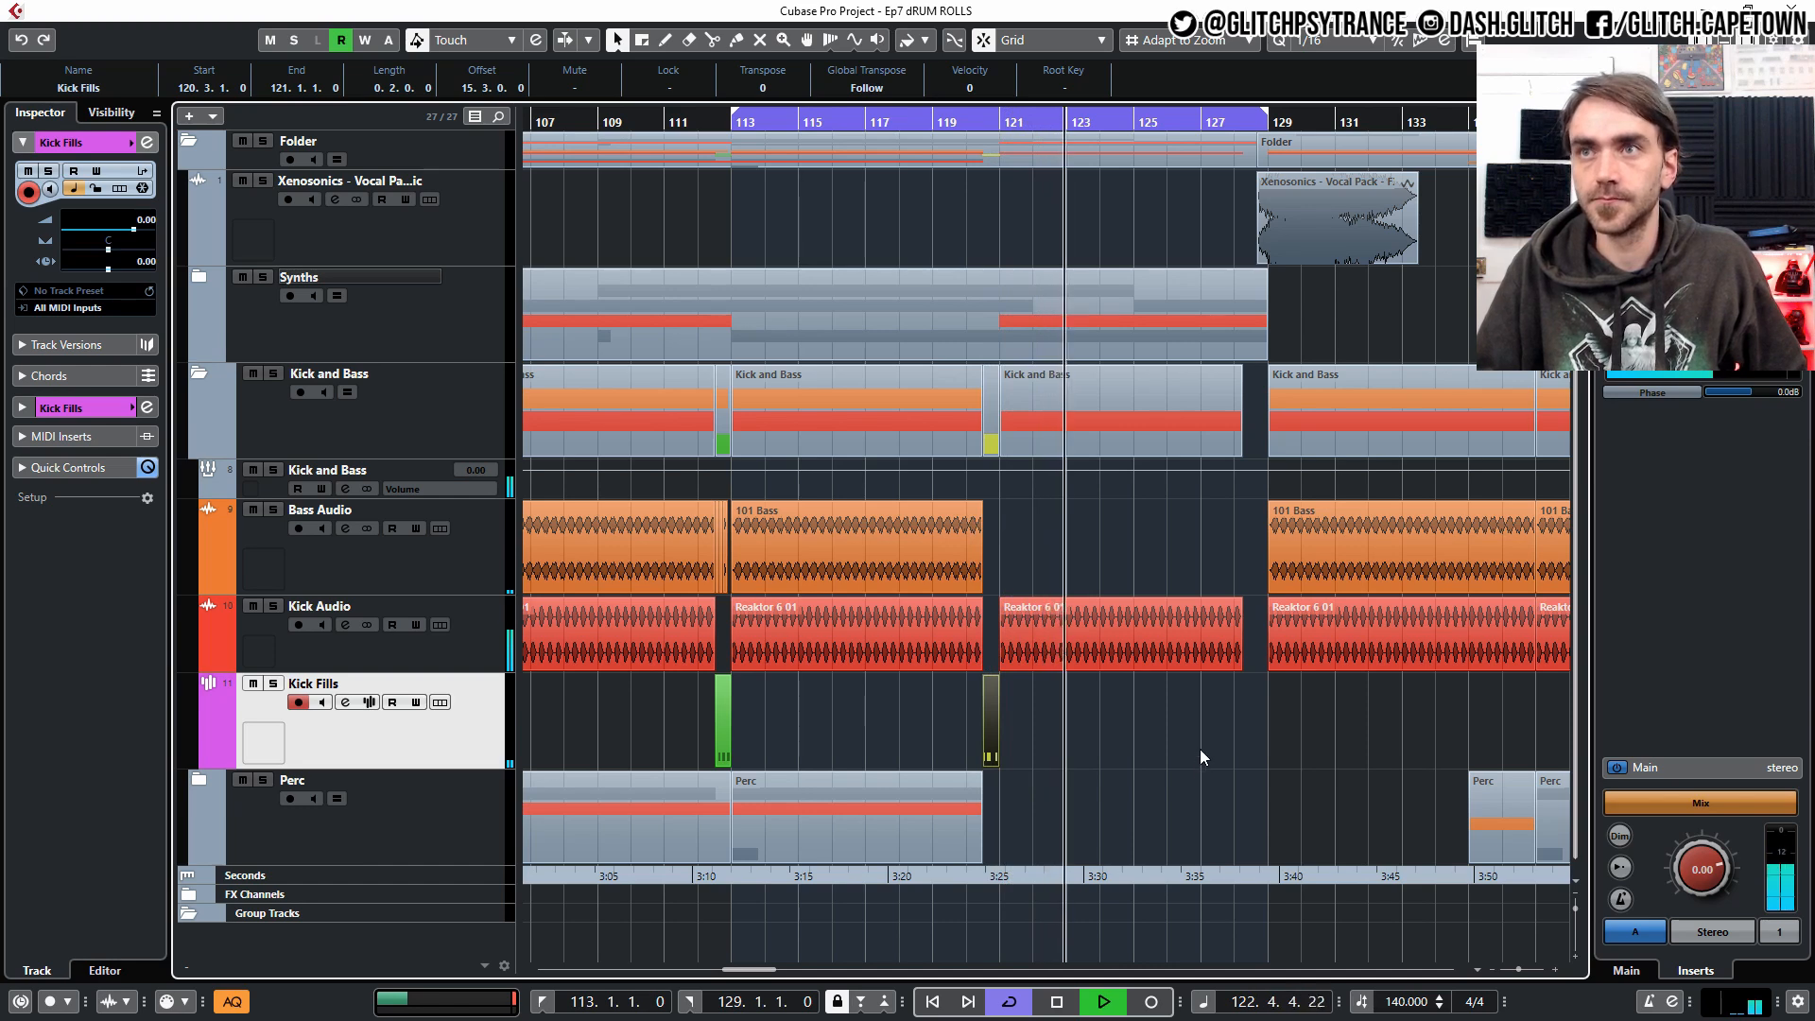
scroll(1200, 748, "down", 2)
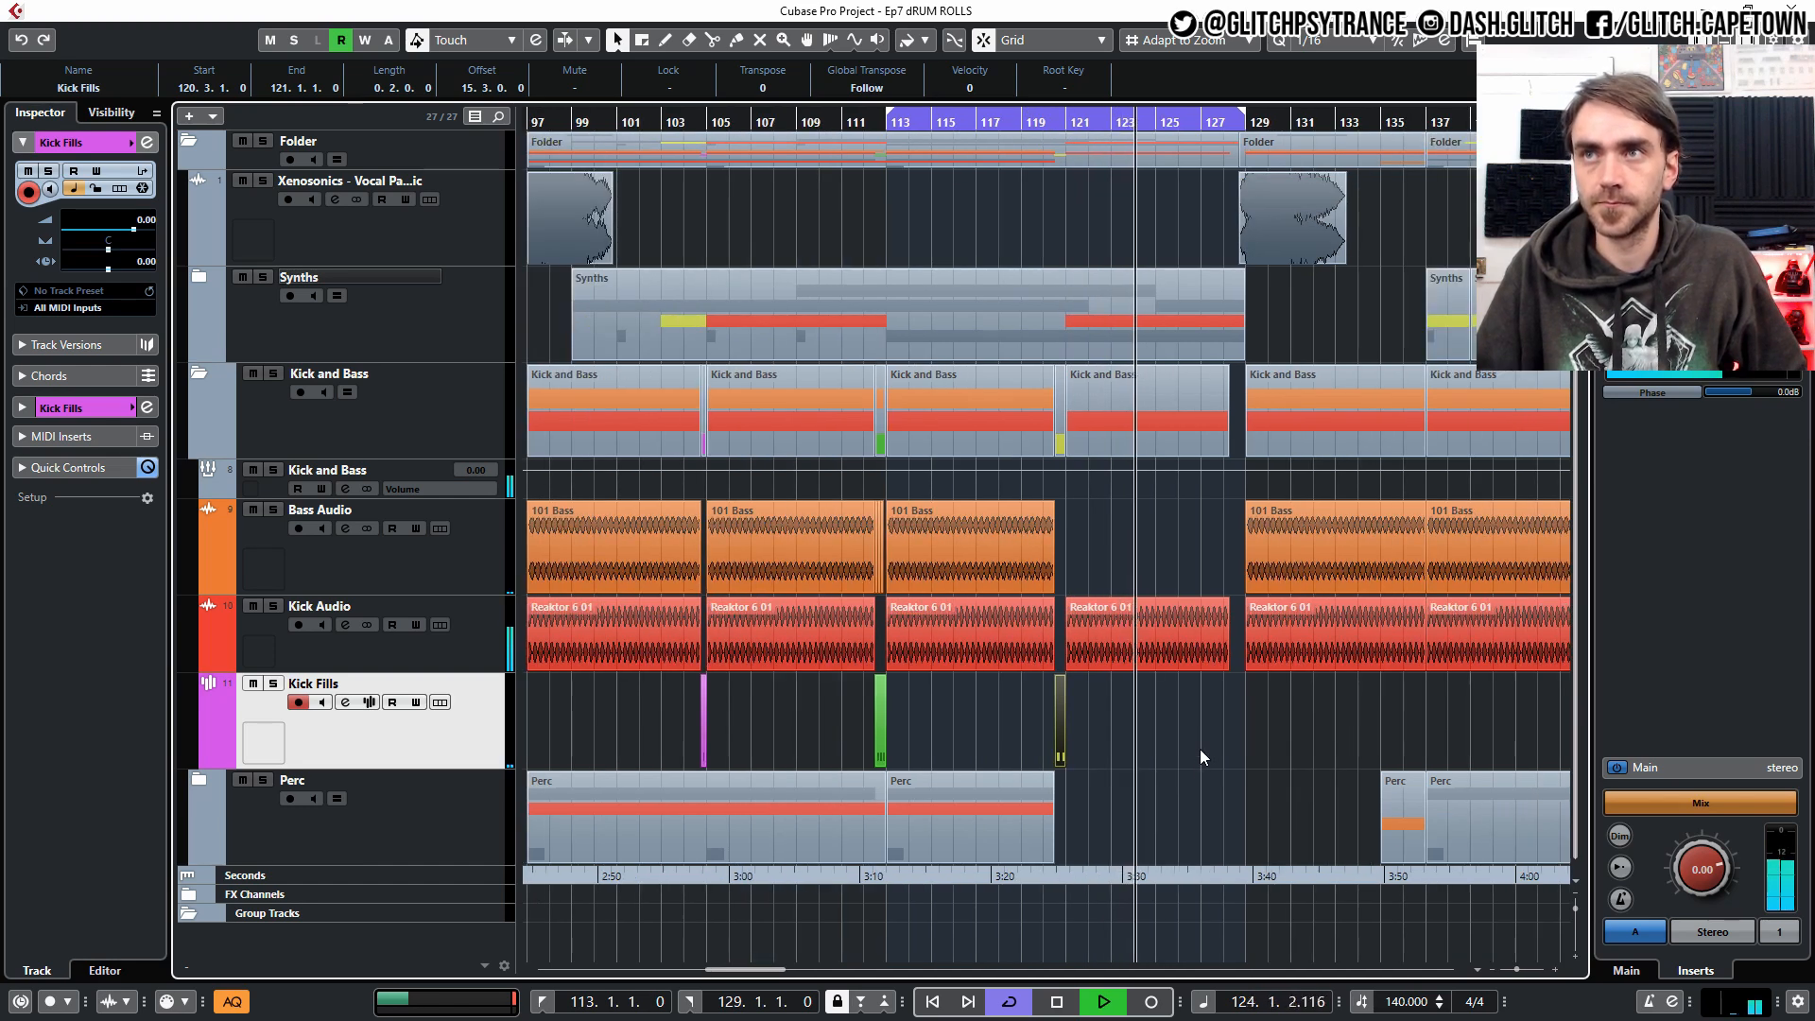
scroll(1200, 750, "right", 3)
key("KP_Divide")
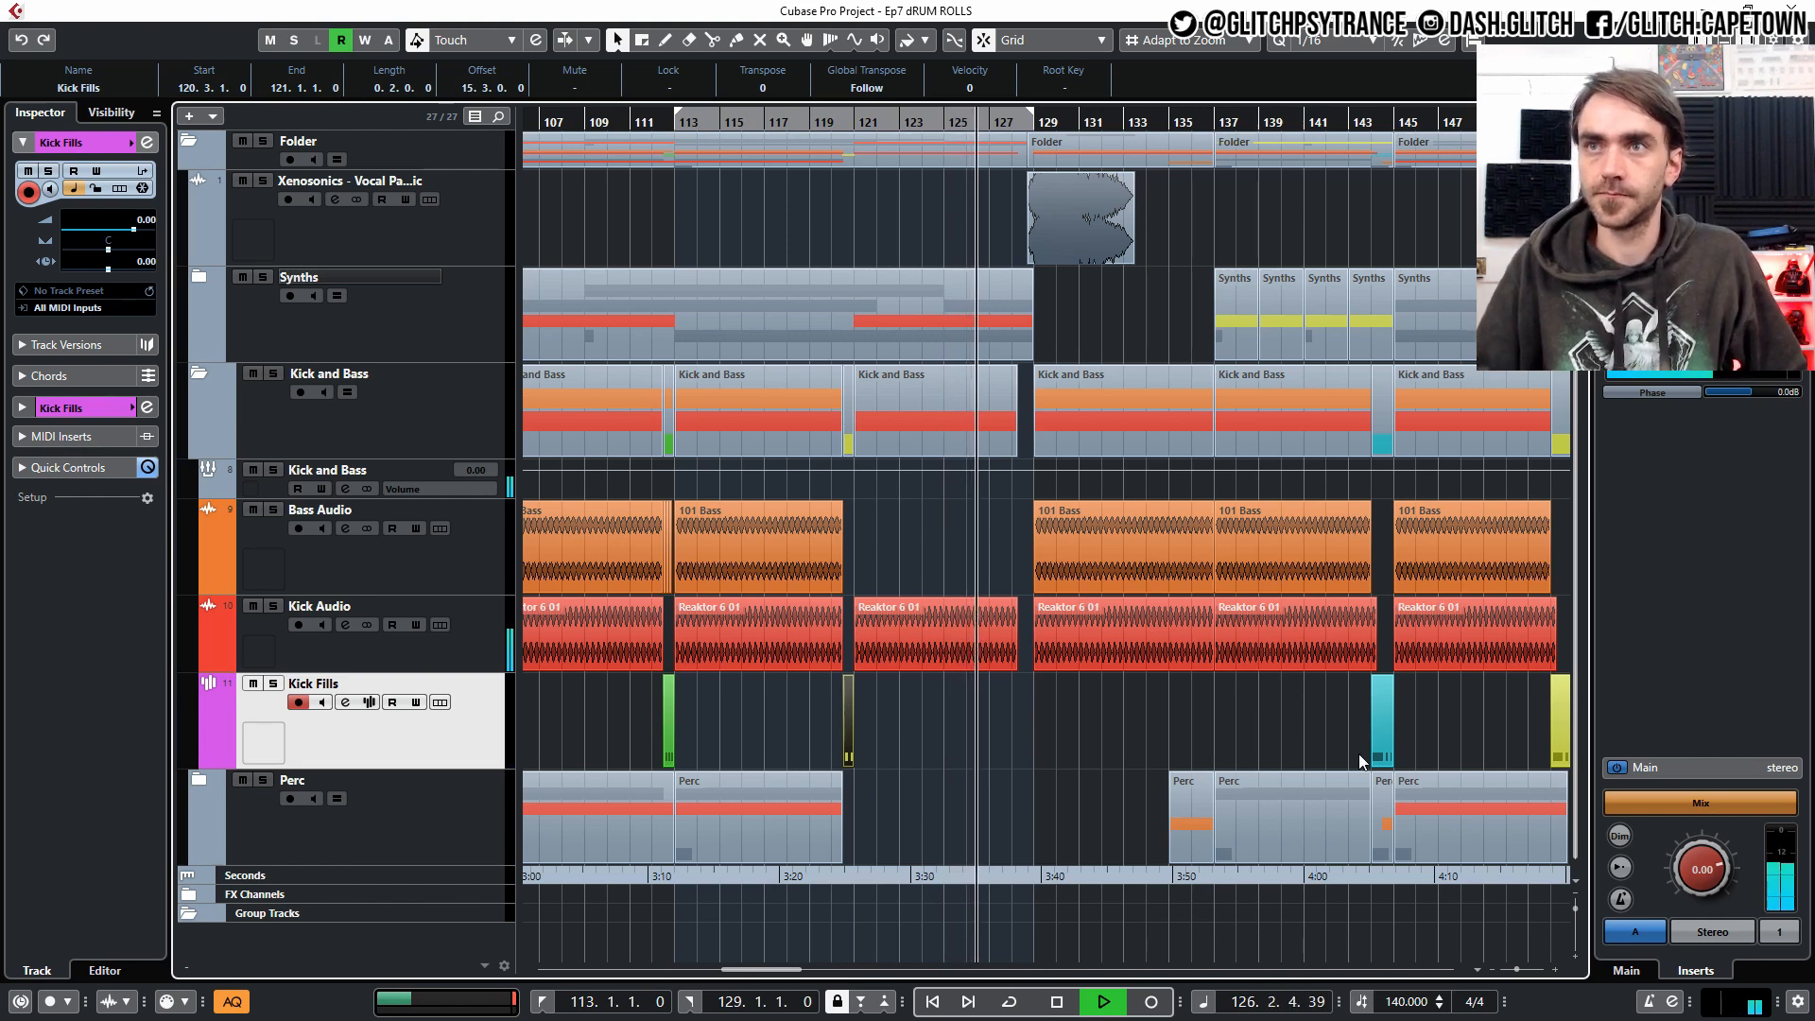
scroll(1340, 741, "right", 1)
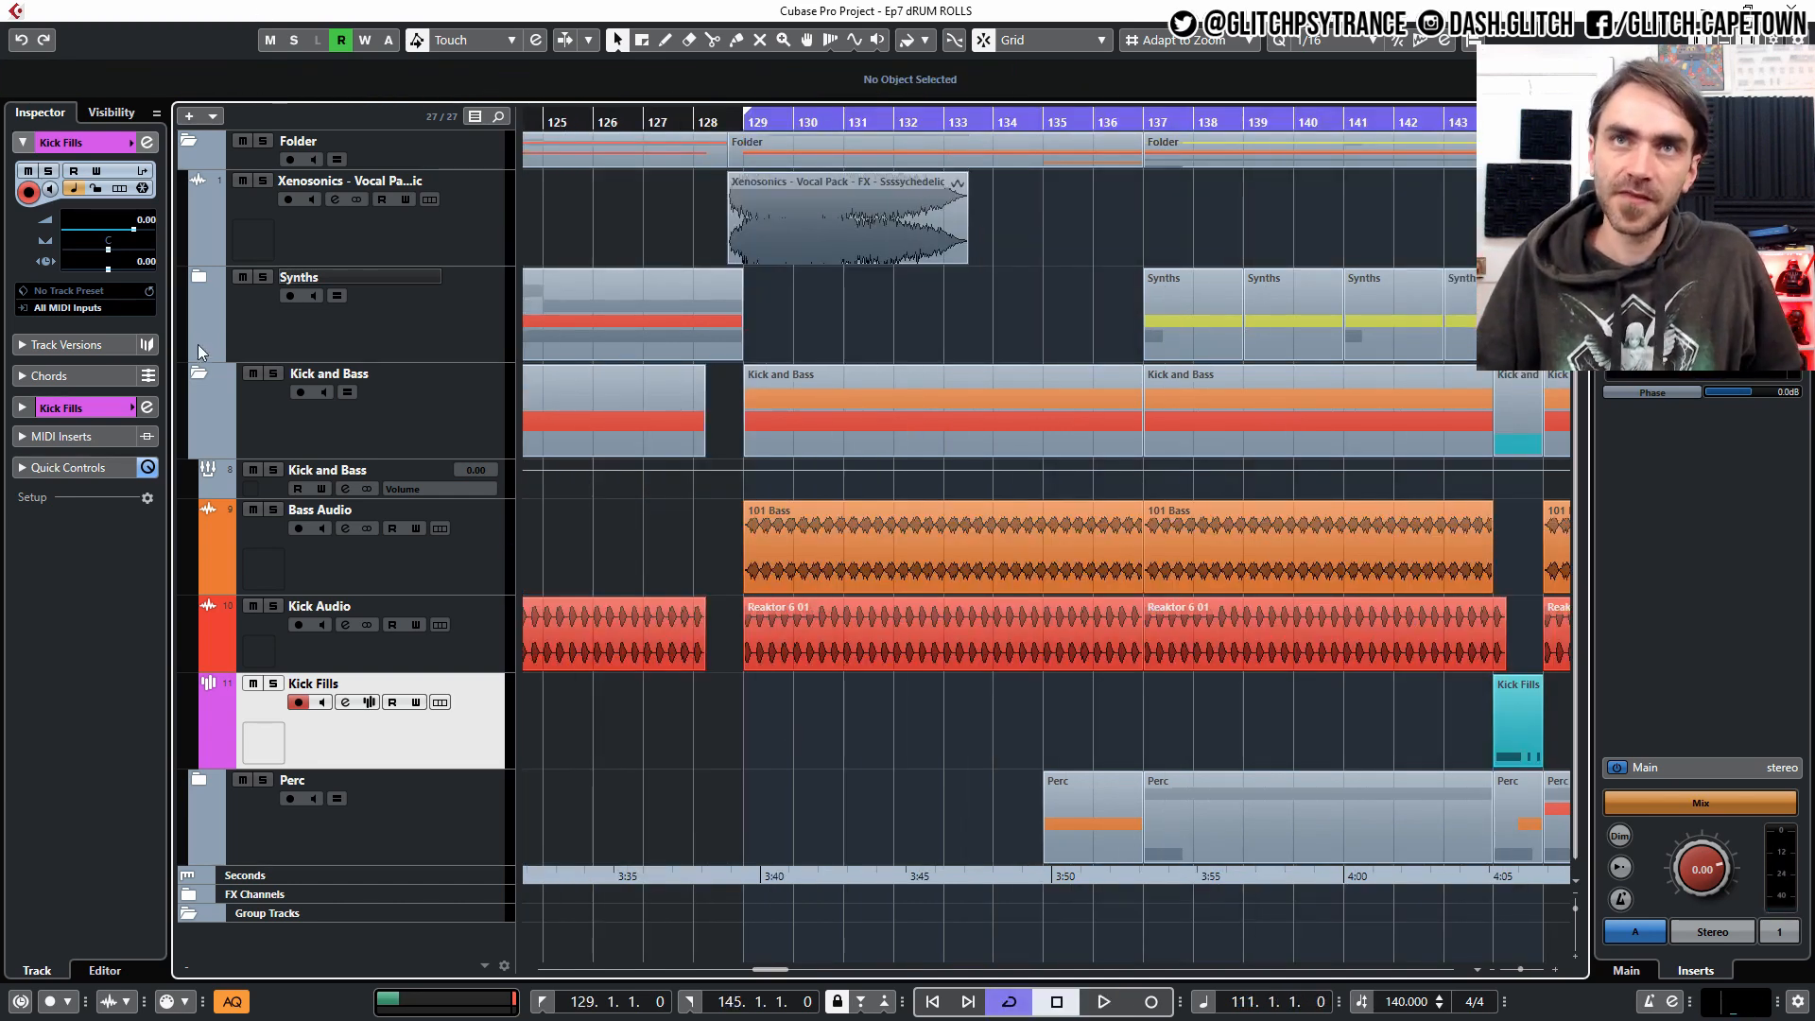
Collapse the Kick and Bass folder, expand the Perc folder, and make the Main Snare (D) track taller.
left_click(197, 375)
left_click(200, 485)
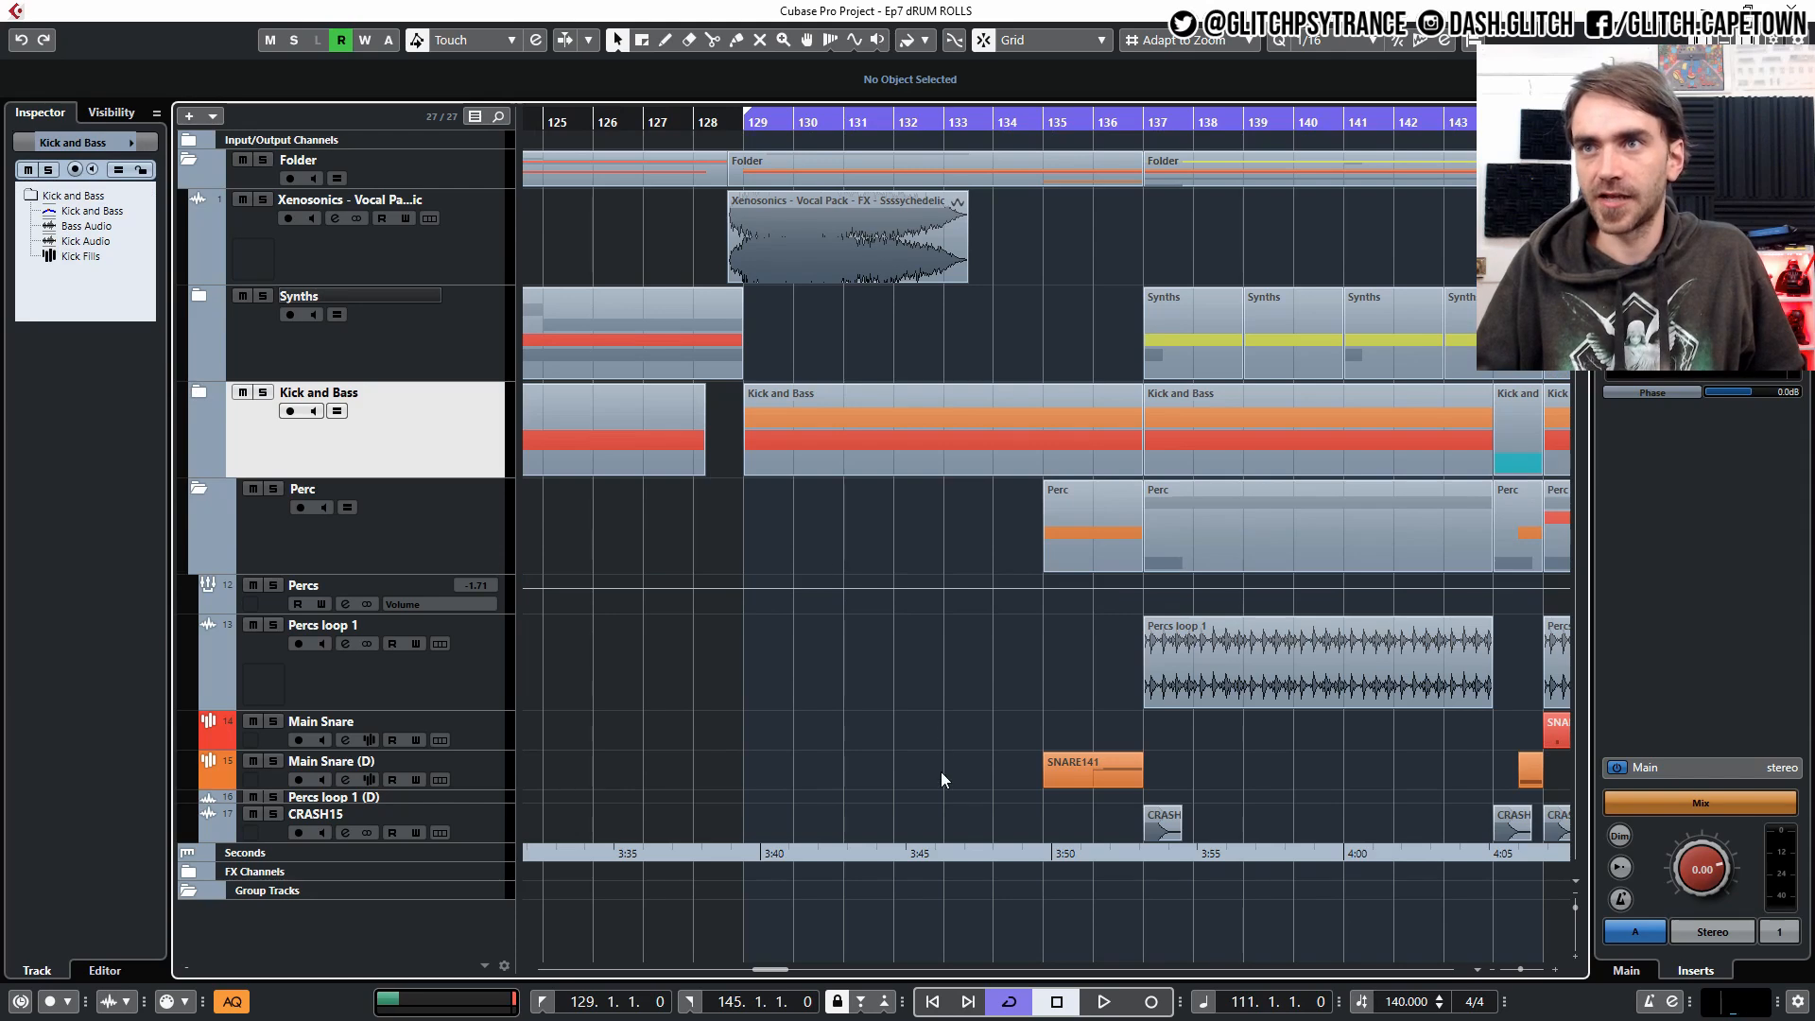
left_click(1071, 766)
left_click(470, 785)
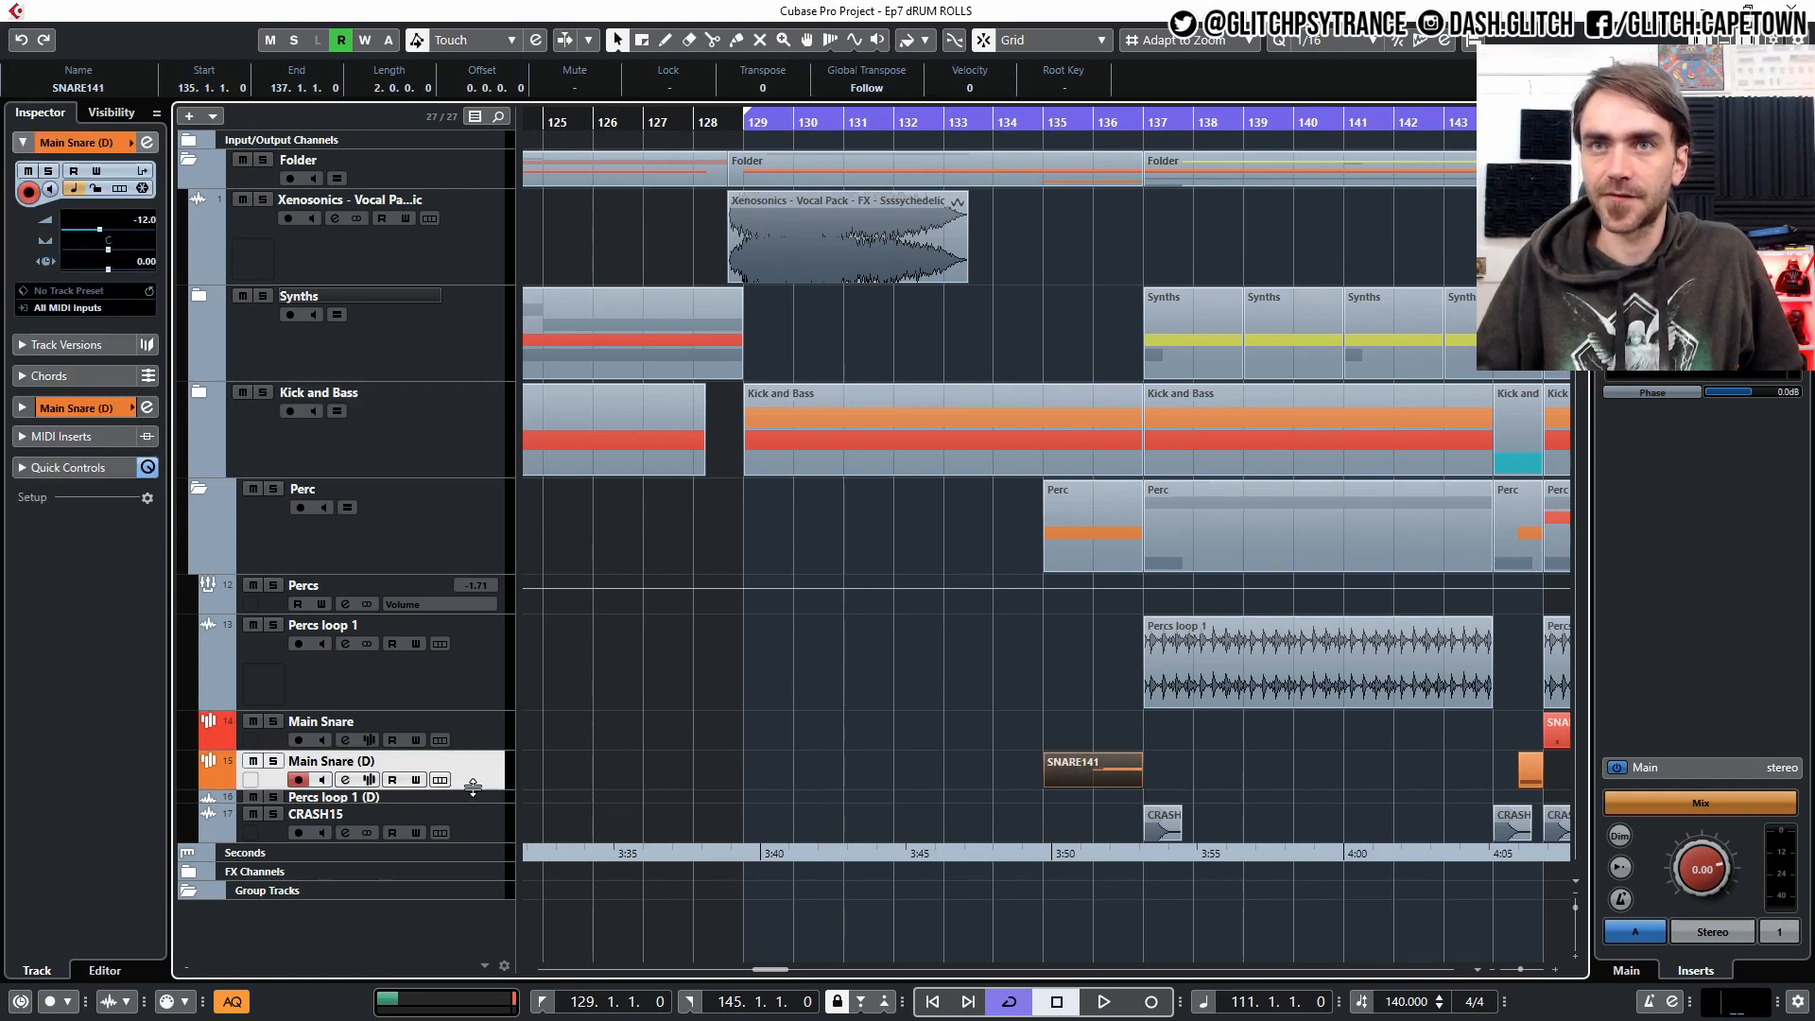
Open the SNARE141 part at 135.1.1 in the note editor, examine its C3 roll and velocities, and close the editor.
scroll(1103, 821, "up", 3)
double_click(1100, 810)
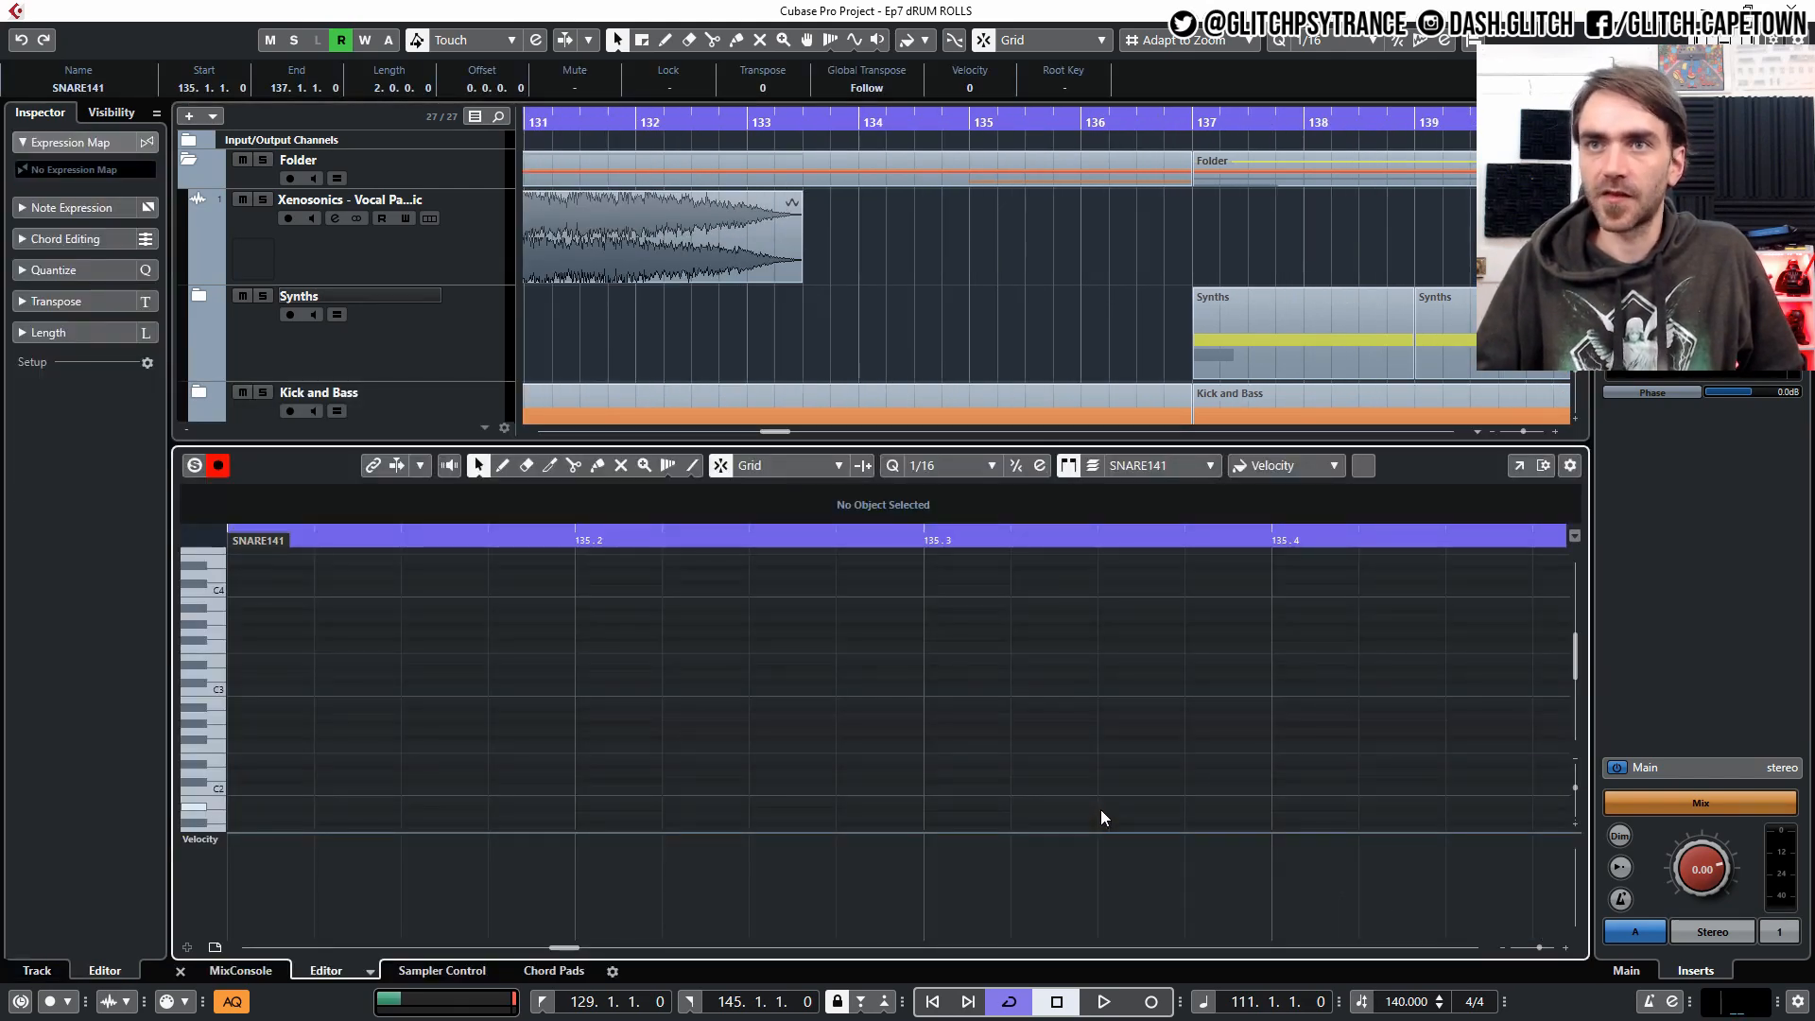
scroll(1131, 688, "up", 8)
scroll(1130, 687, "down", 7)
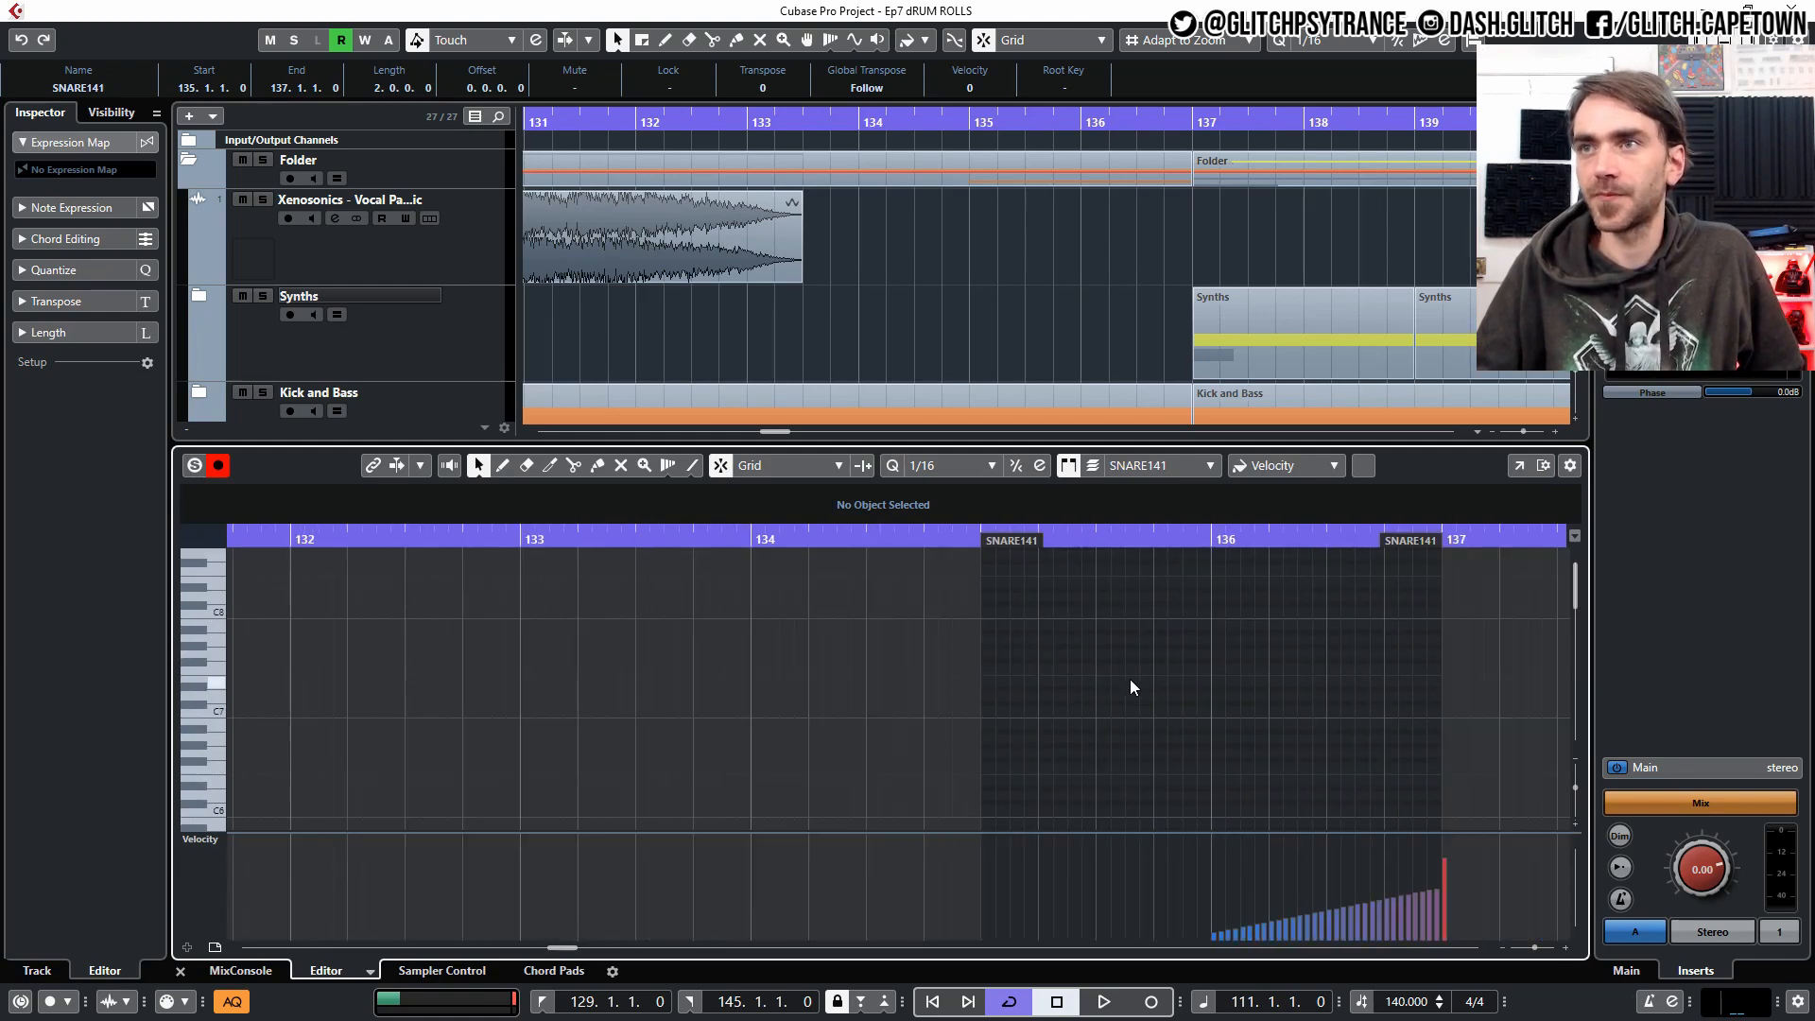
scroll(1130, 679, "down", 7)
scroll(1332, 713, "up", 5)
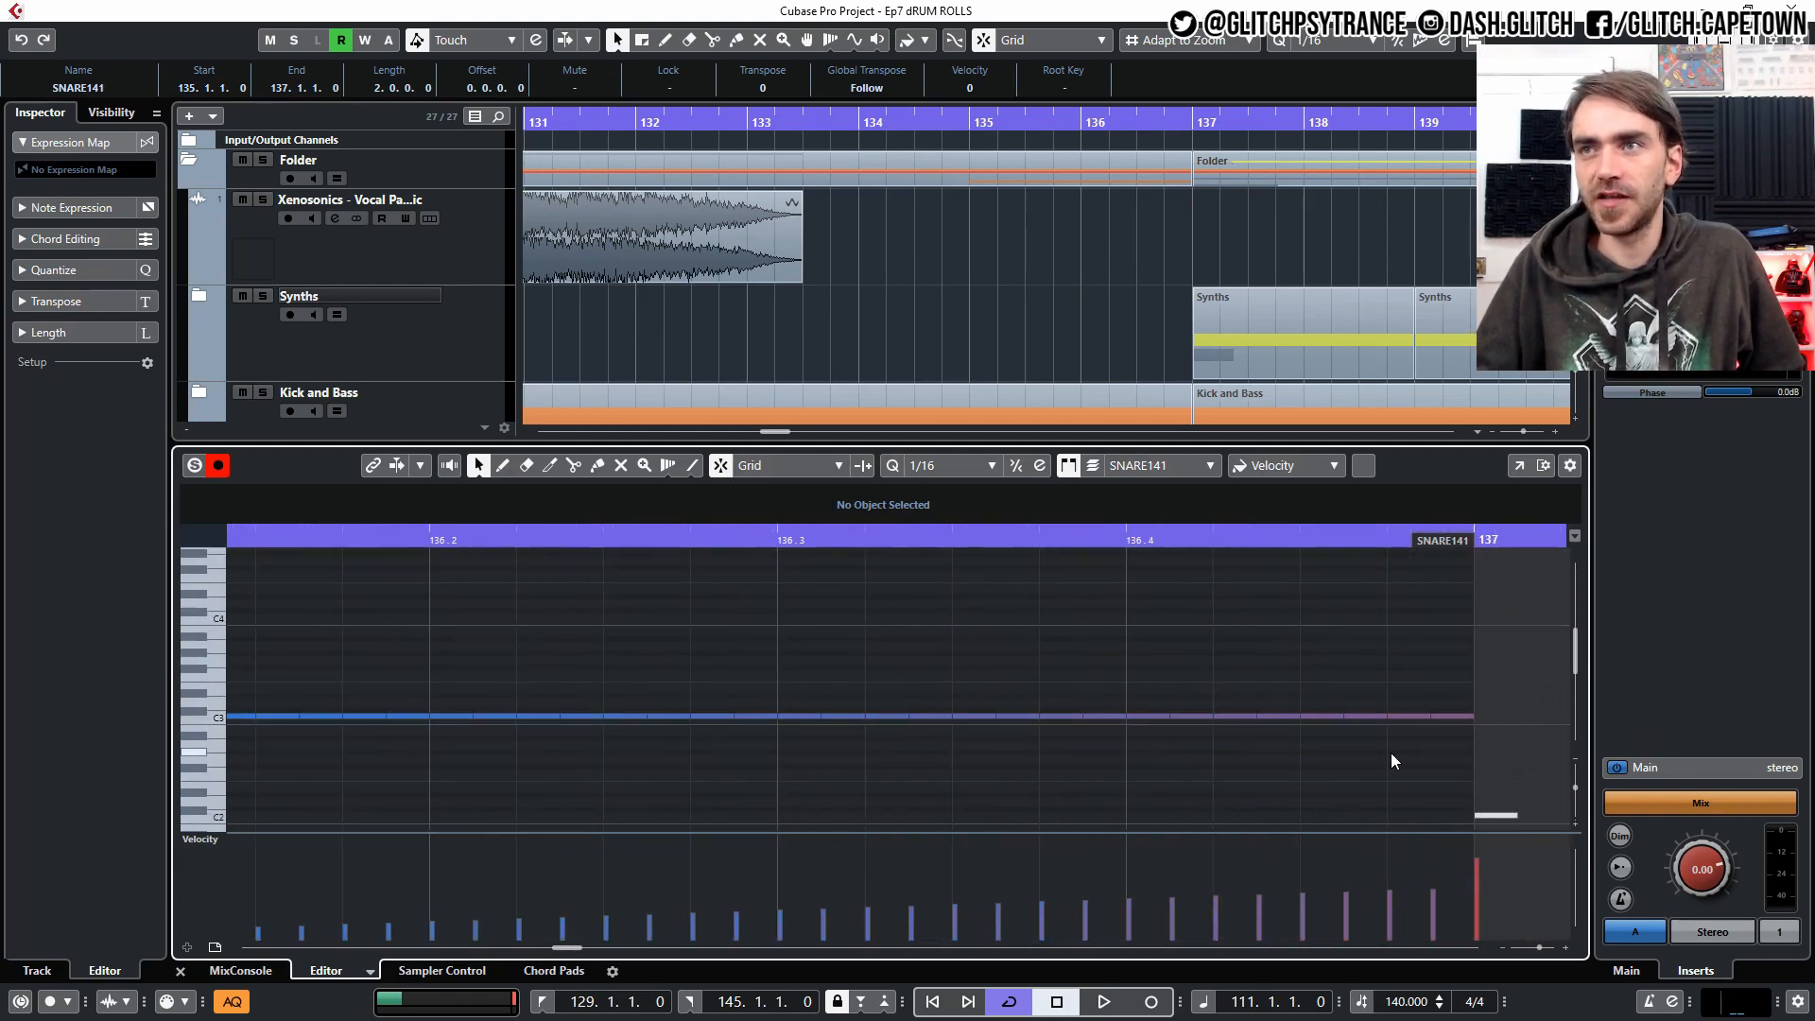
scroll(1391, 752, "down", 1)
scroll(1391, 752, "down", 2)
left_click(180, 972)
Trim the start of the SNARE141 part on the Main Snare (D) track to 136.1.1, leaving a one-bar roll.
left_click_drag(974, 839, 1075, 841)
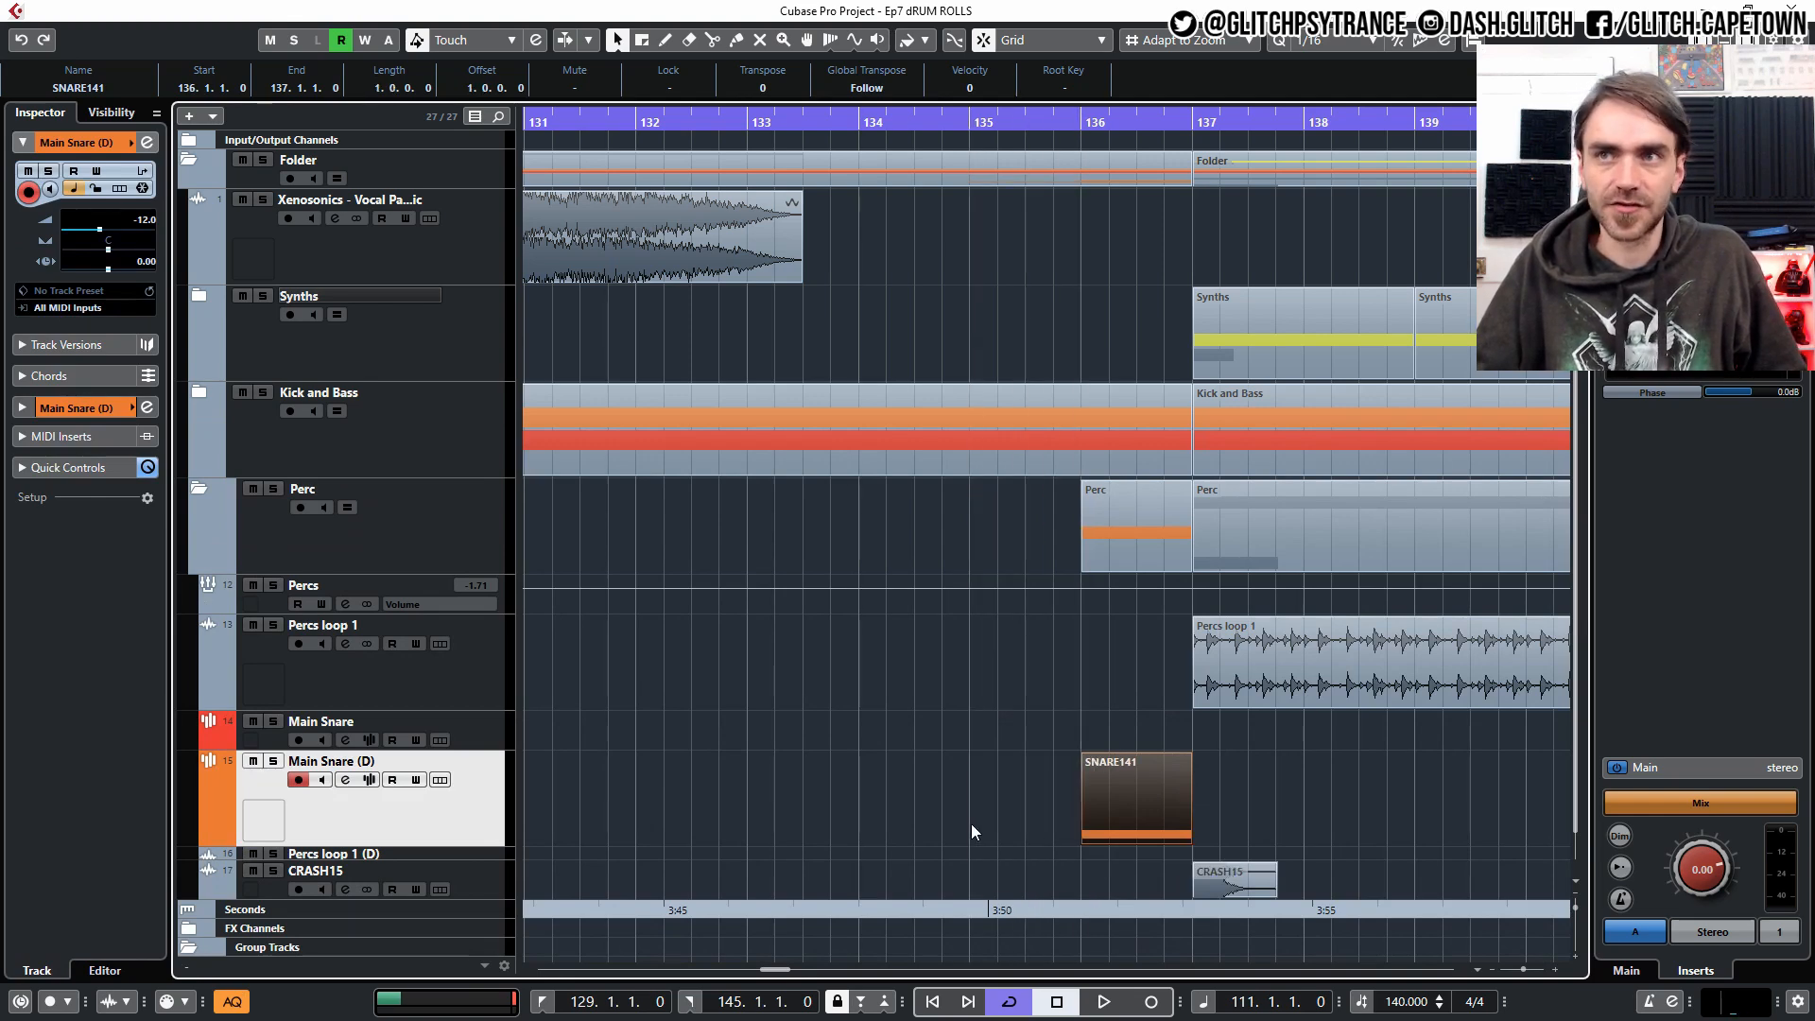
scroll(1030, 786, "left", 3)
scroll(1030, 786, "down", 3)
left_click(419, 726)
left_click(486, 789)
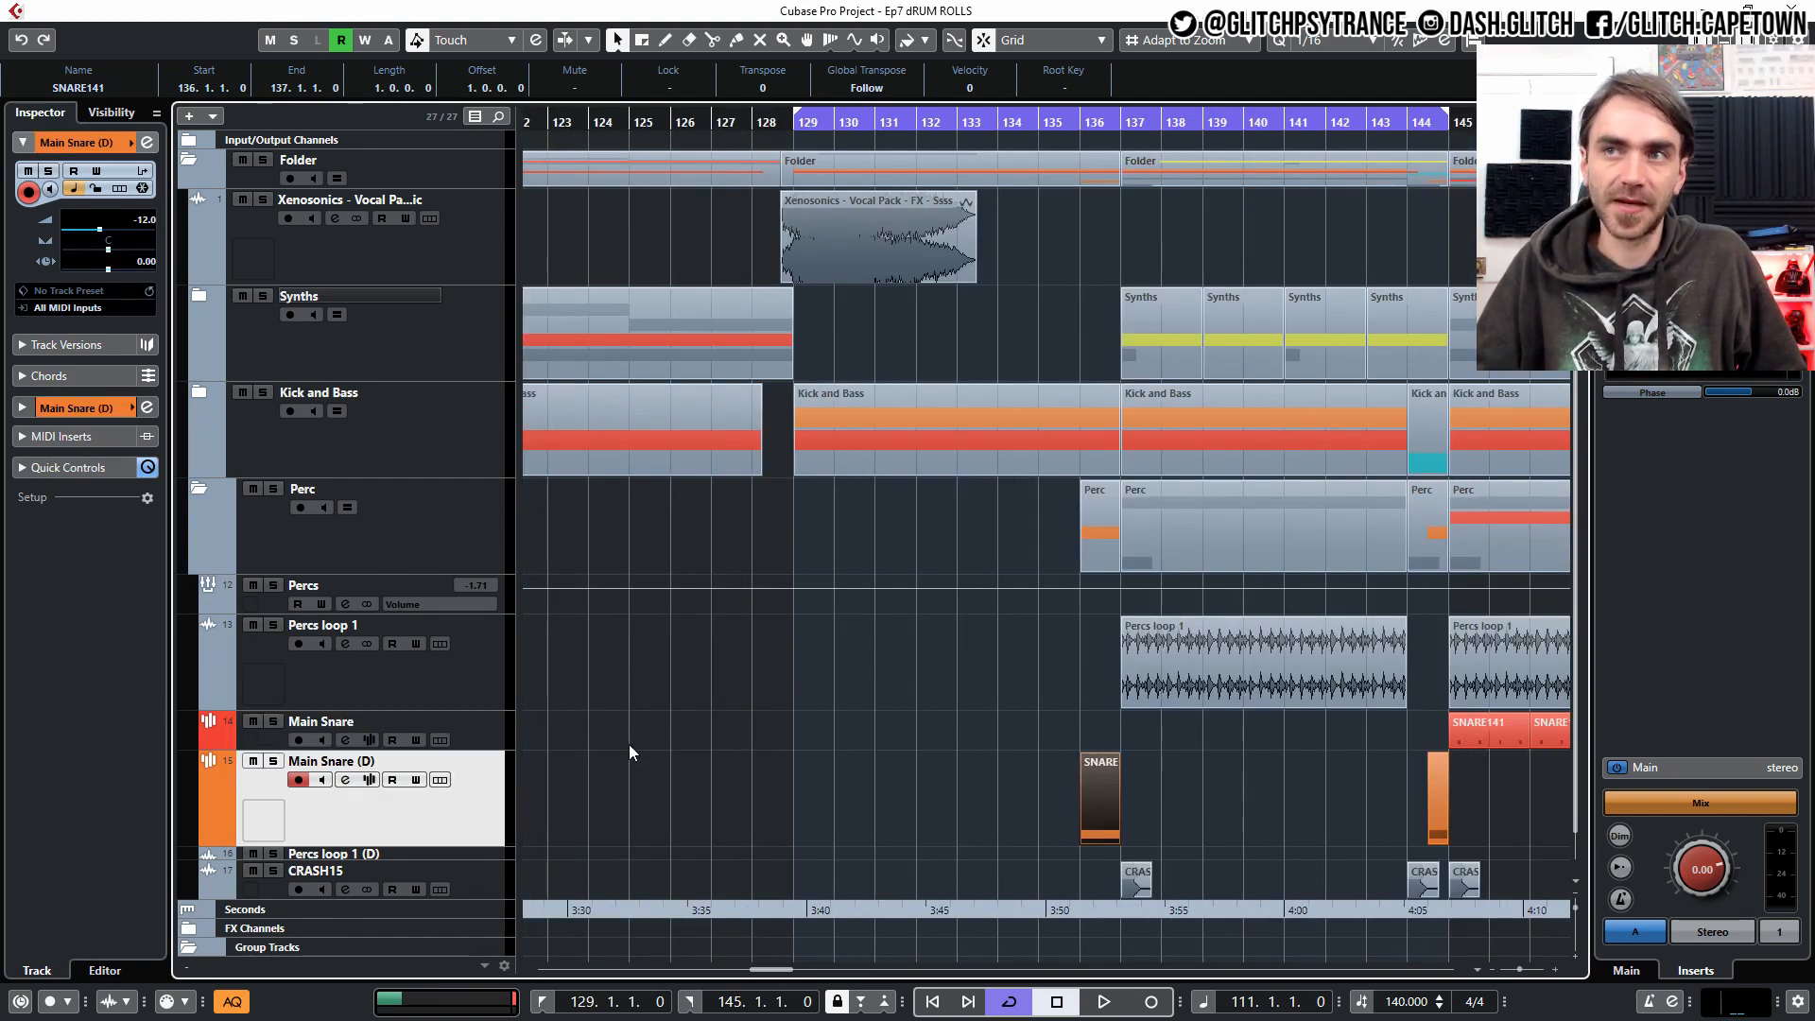
Compare the neighbouring Main Snare parts, open the SNARE141 roll at 136.1.1 to view its velocity ramp, and close the note editor.
scroll(1285, 760, "right", 4)
scroll(1002, 763, "left", 2)
scroll(1127, 740, "right", 3)
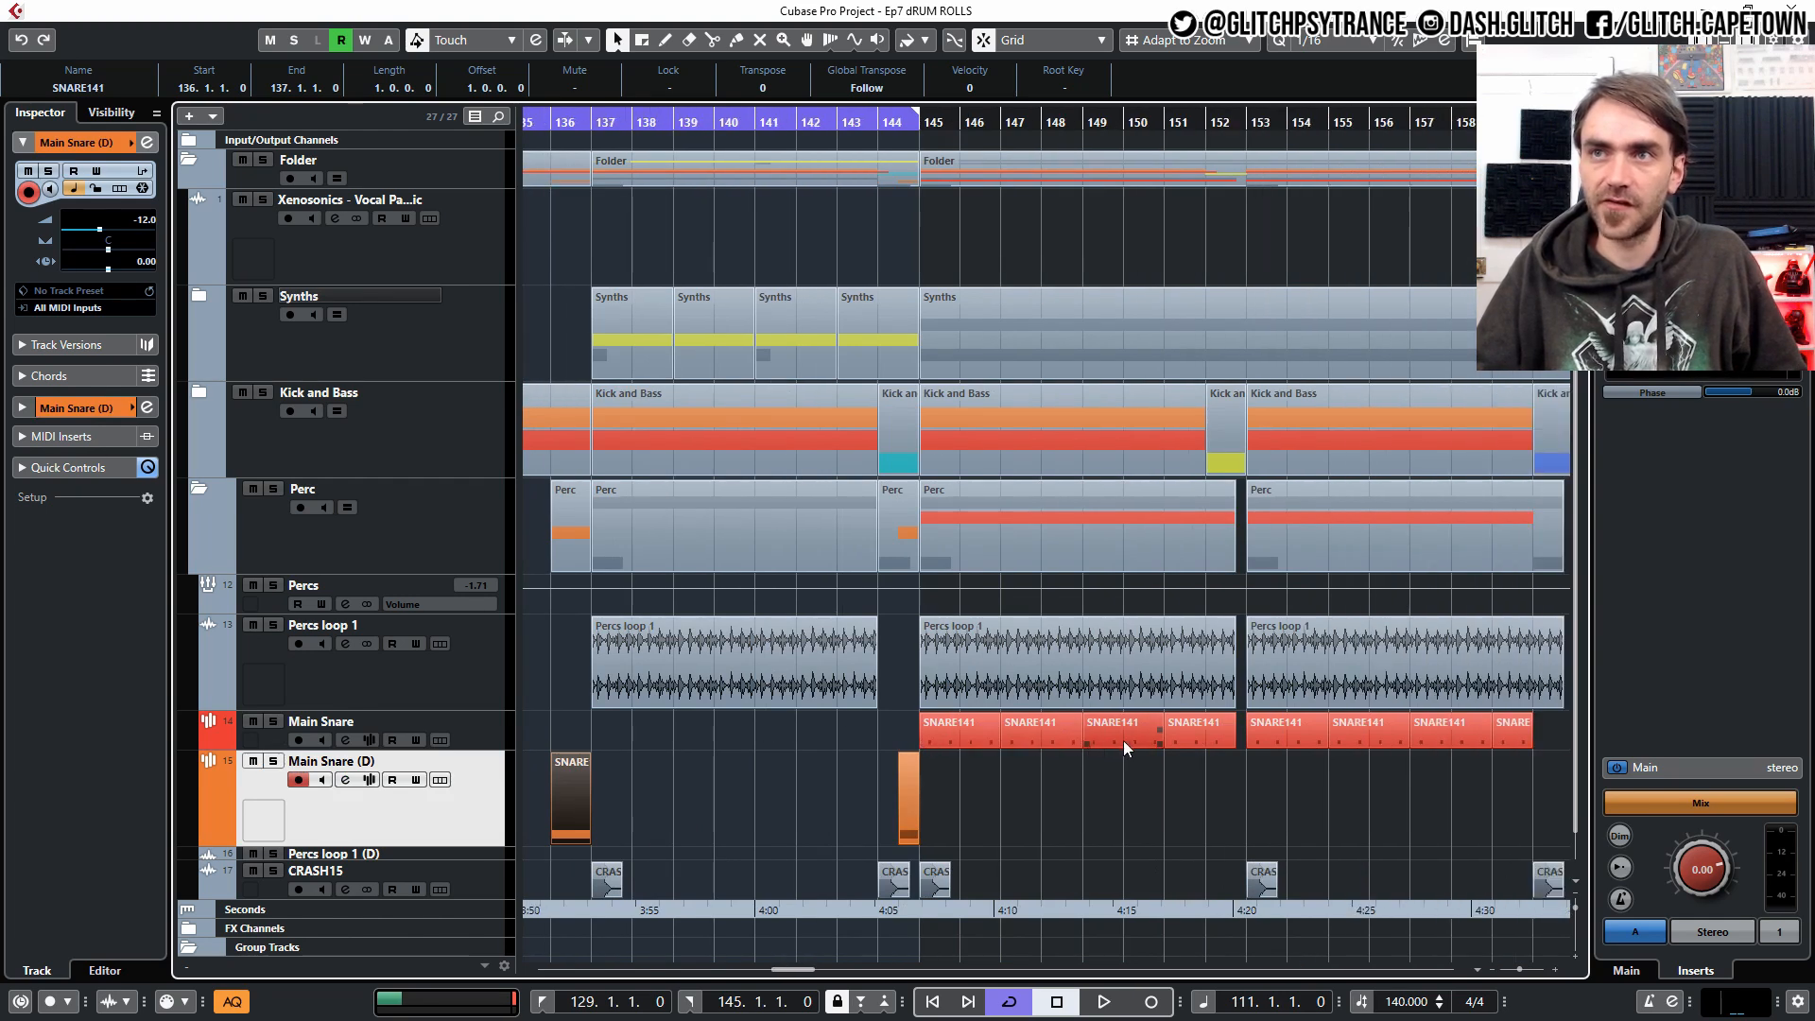
scroll(988, 746, "down", 3)
scroll(972, 745, "up", 3)
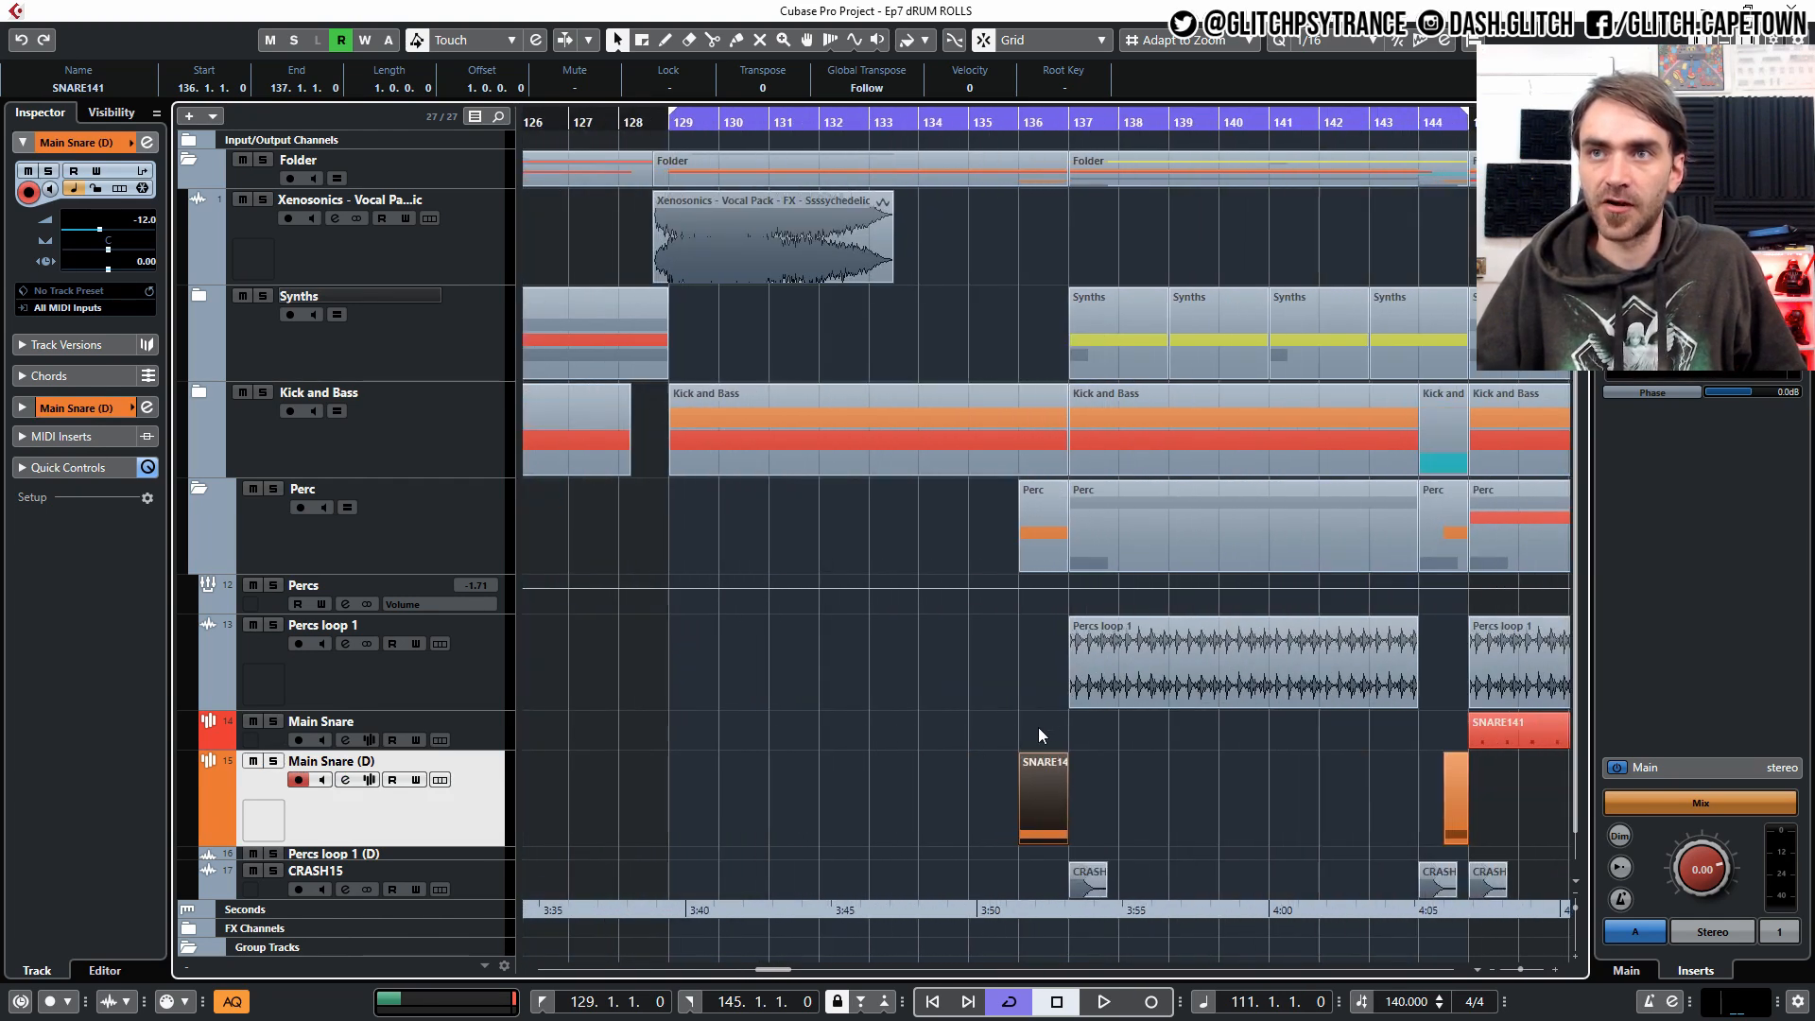
scroll(1053, 744, "up", 3)
scroll(1045, 745, "up", 1)
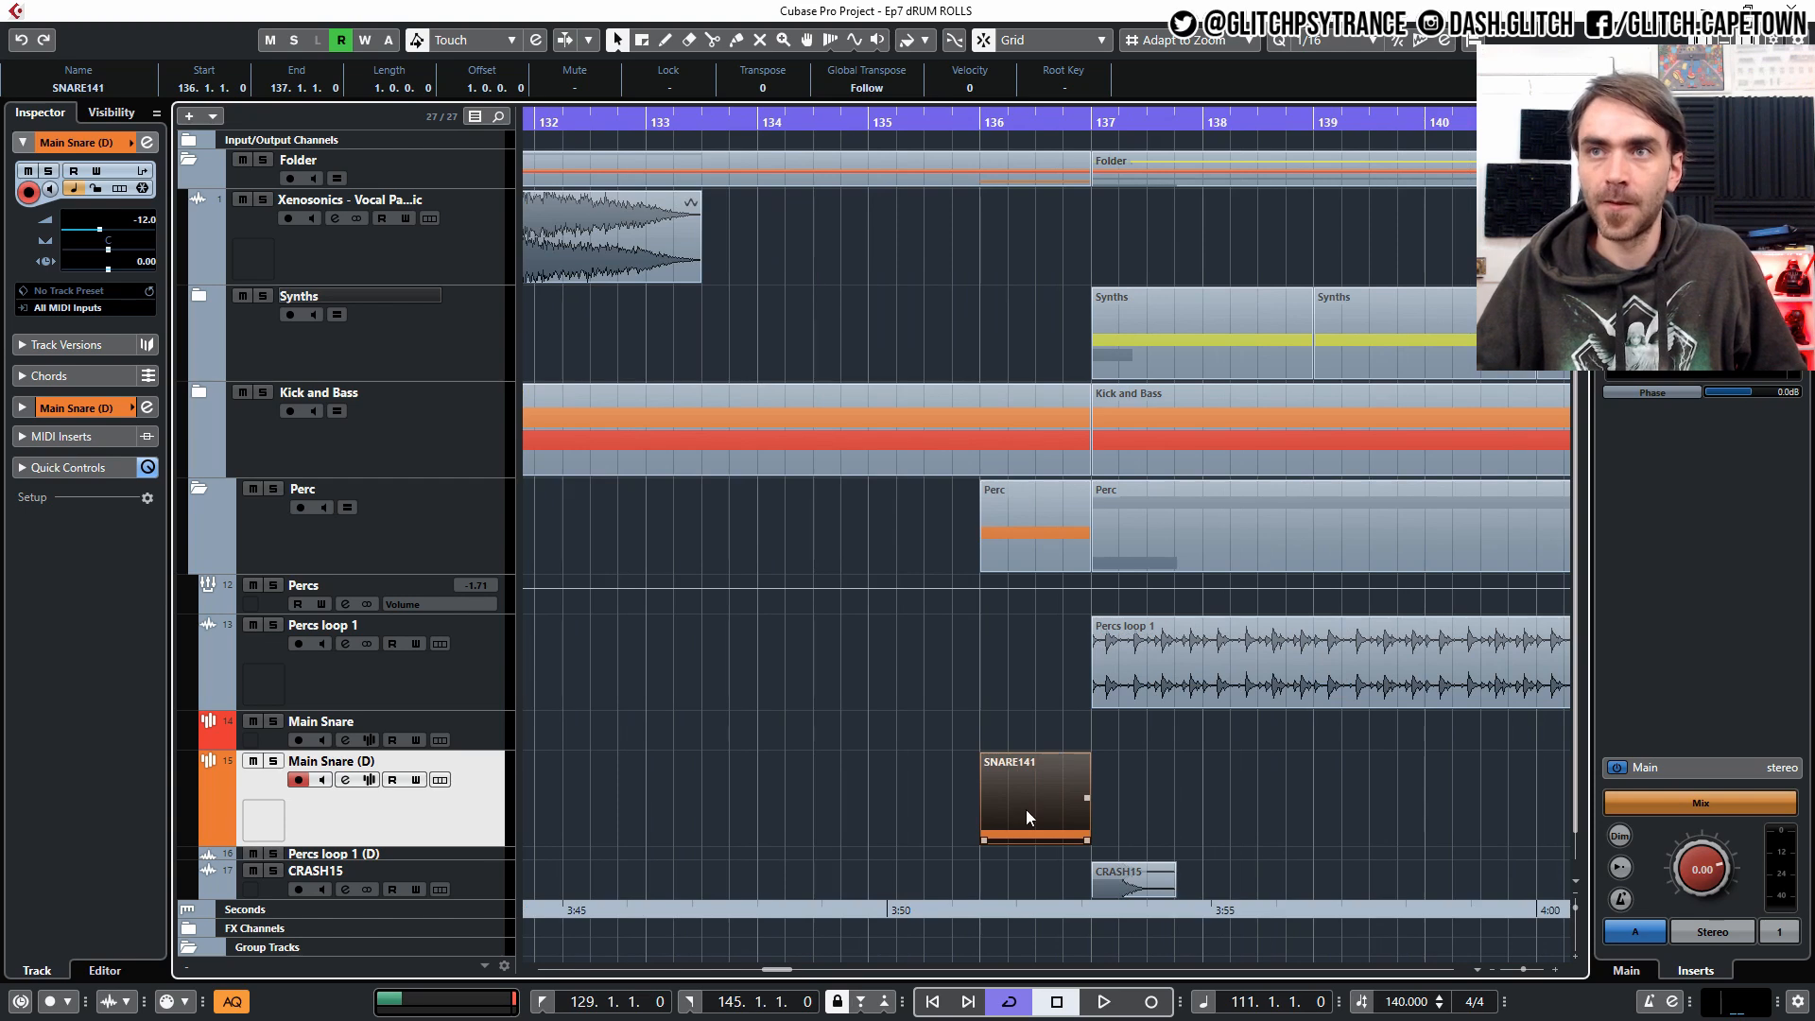
double_click(1026, 814)
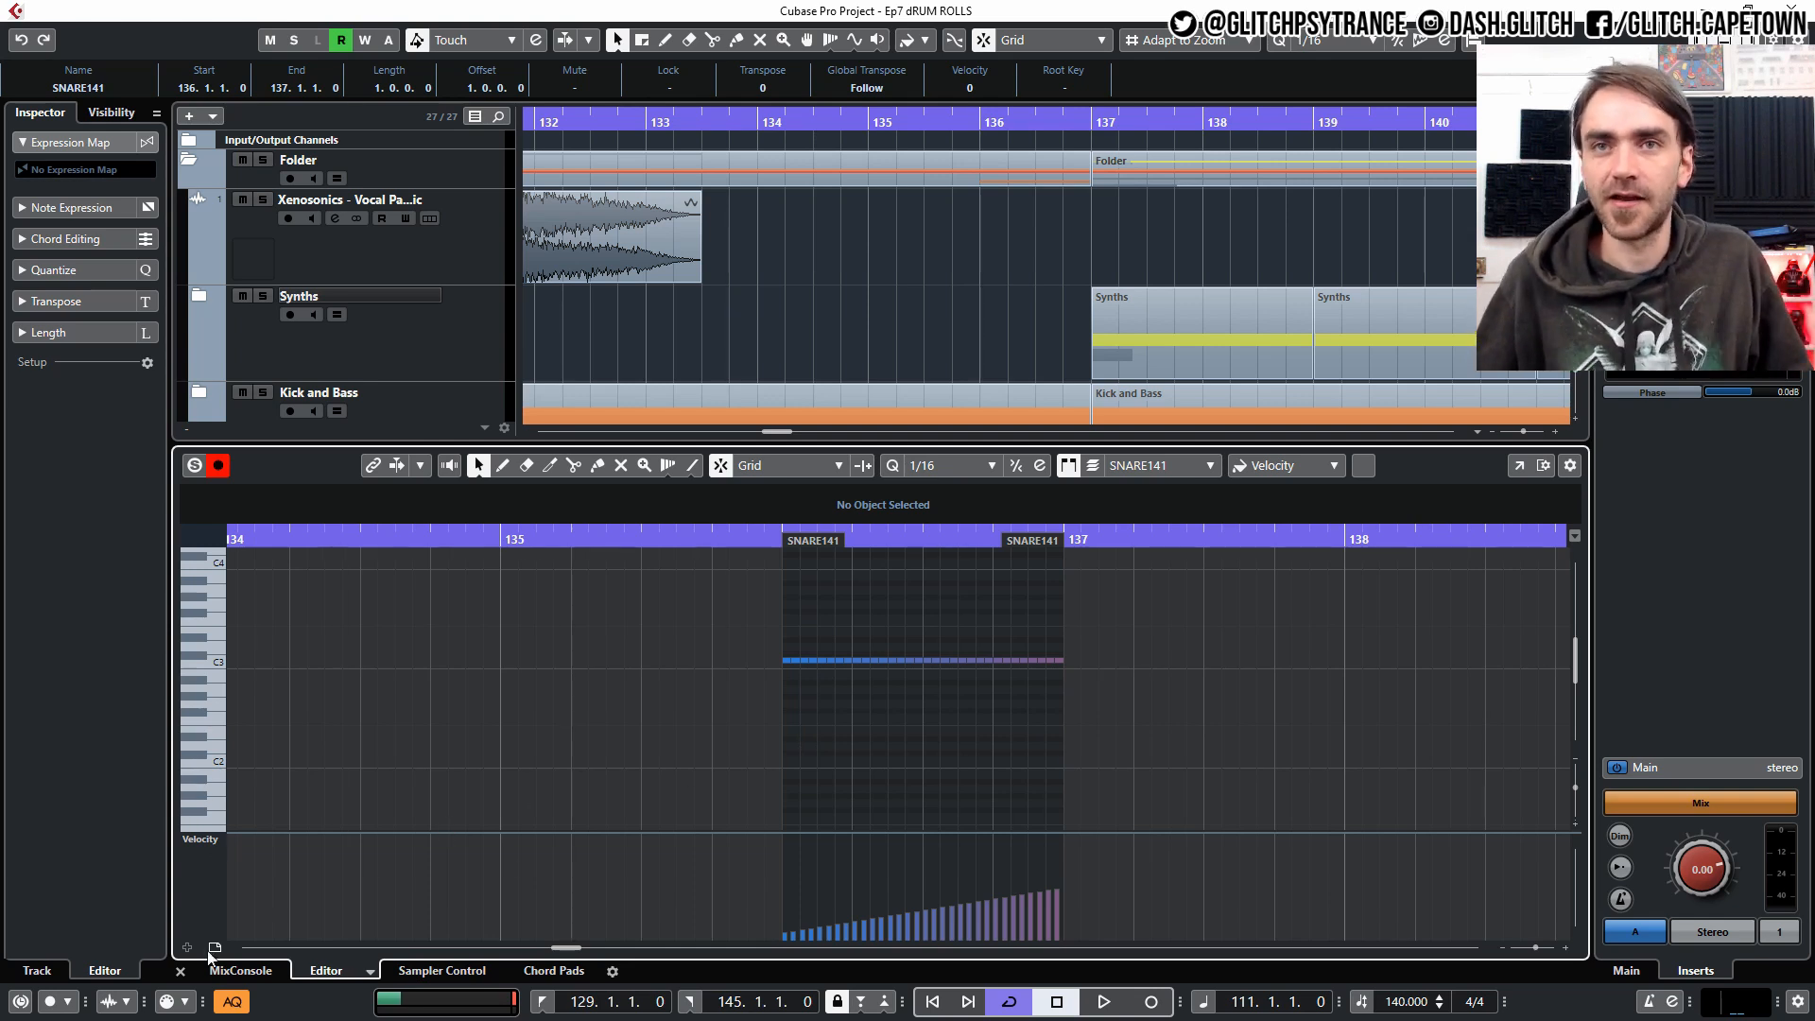
left_click(179, 971)
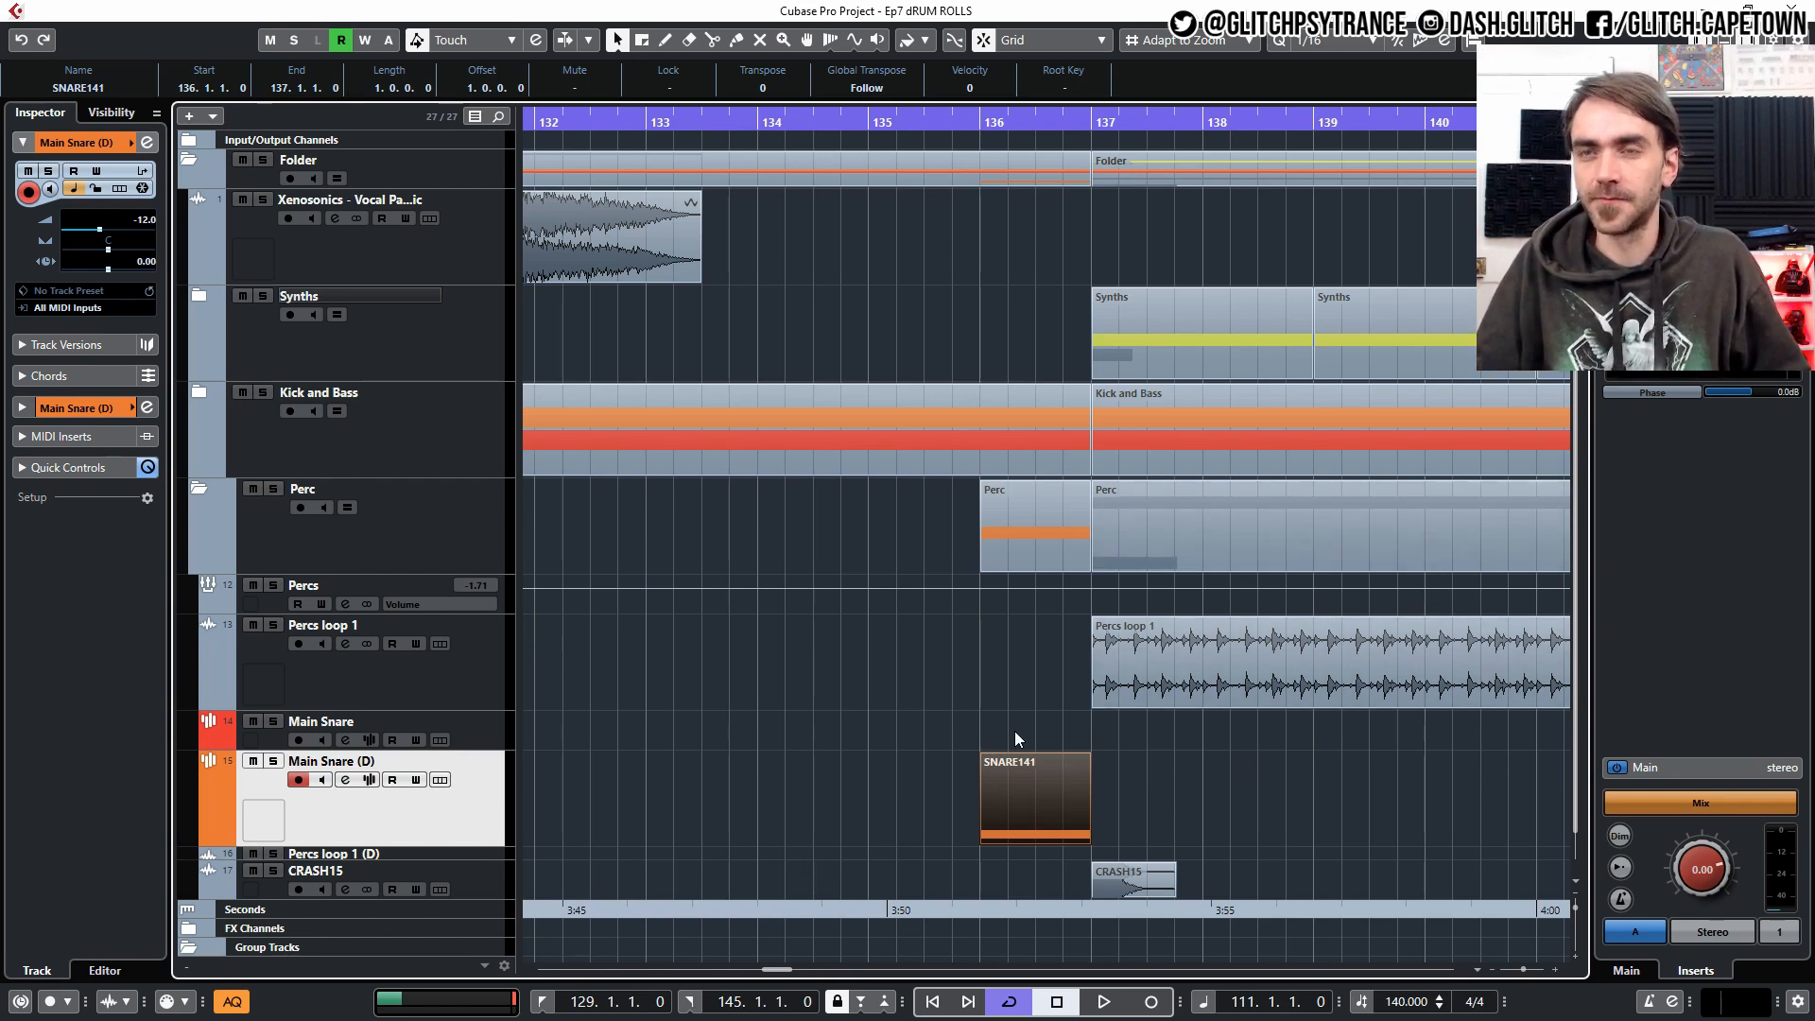
Open the SNARE141 part at 136.1.1 in the note editor and delete all of its notes.
double_click(1013, 787)
scroll(775, 713, "down", 2)
scroll(773, 695, "left", 3)
scroll(820, 675, "up", 2)
left_click_drag(1018, 632, 477, 713)
key("Delete")
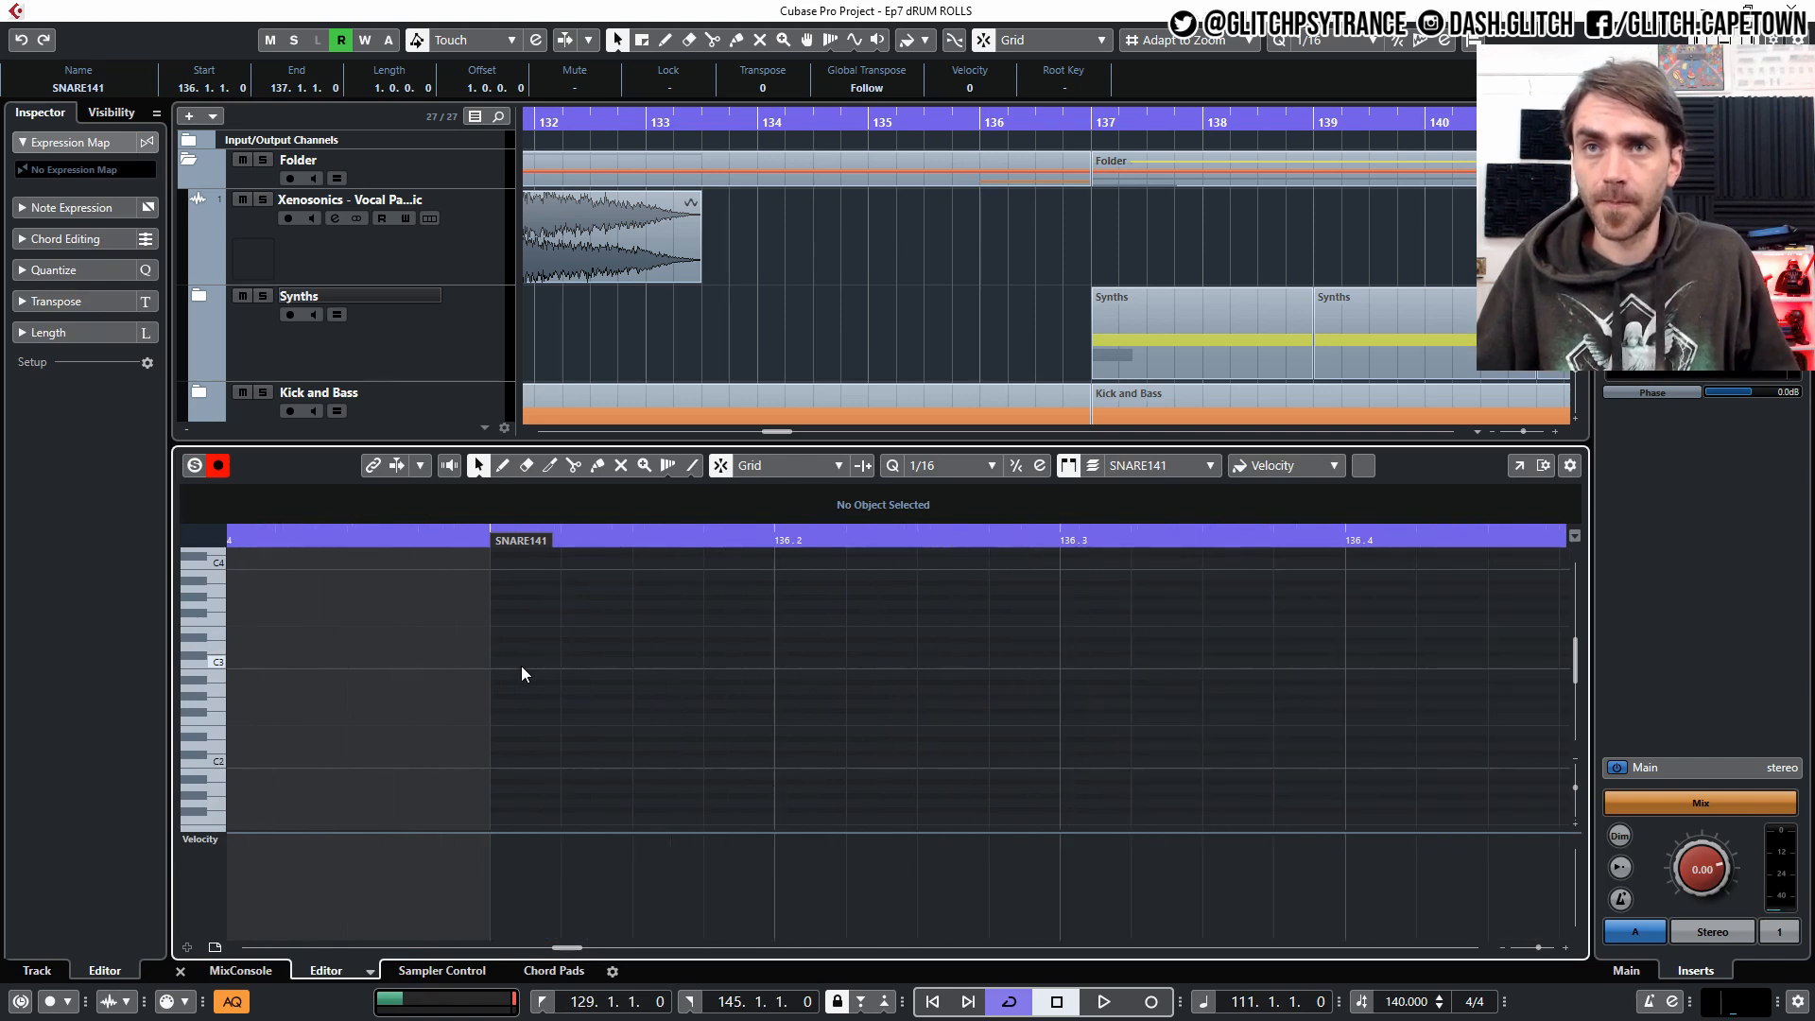
Set the project cursor to 136.1.1 in the arrangement and reopen the emptied SNARE141 part in the note editor.
left_click(899, 269)
left_click(180, 970)
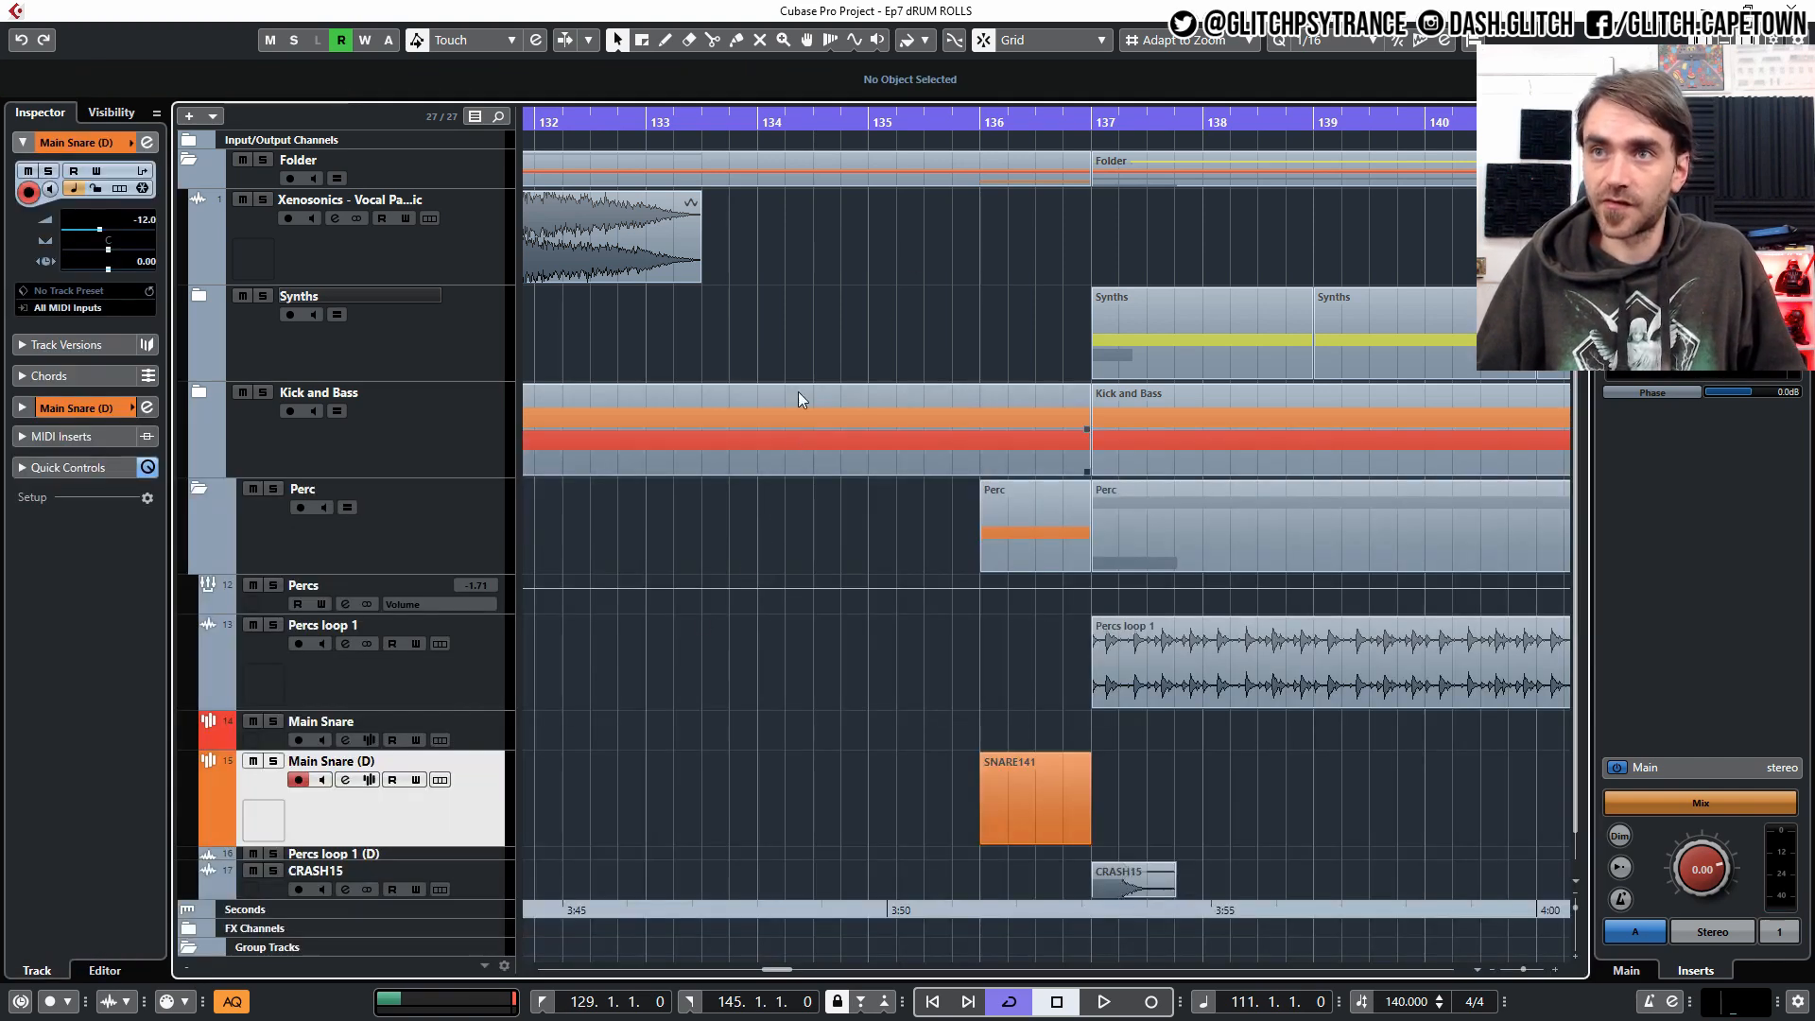
left_click_drag(856, 123, 966, 173)
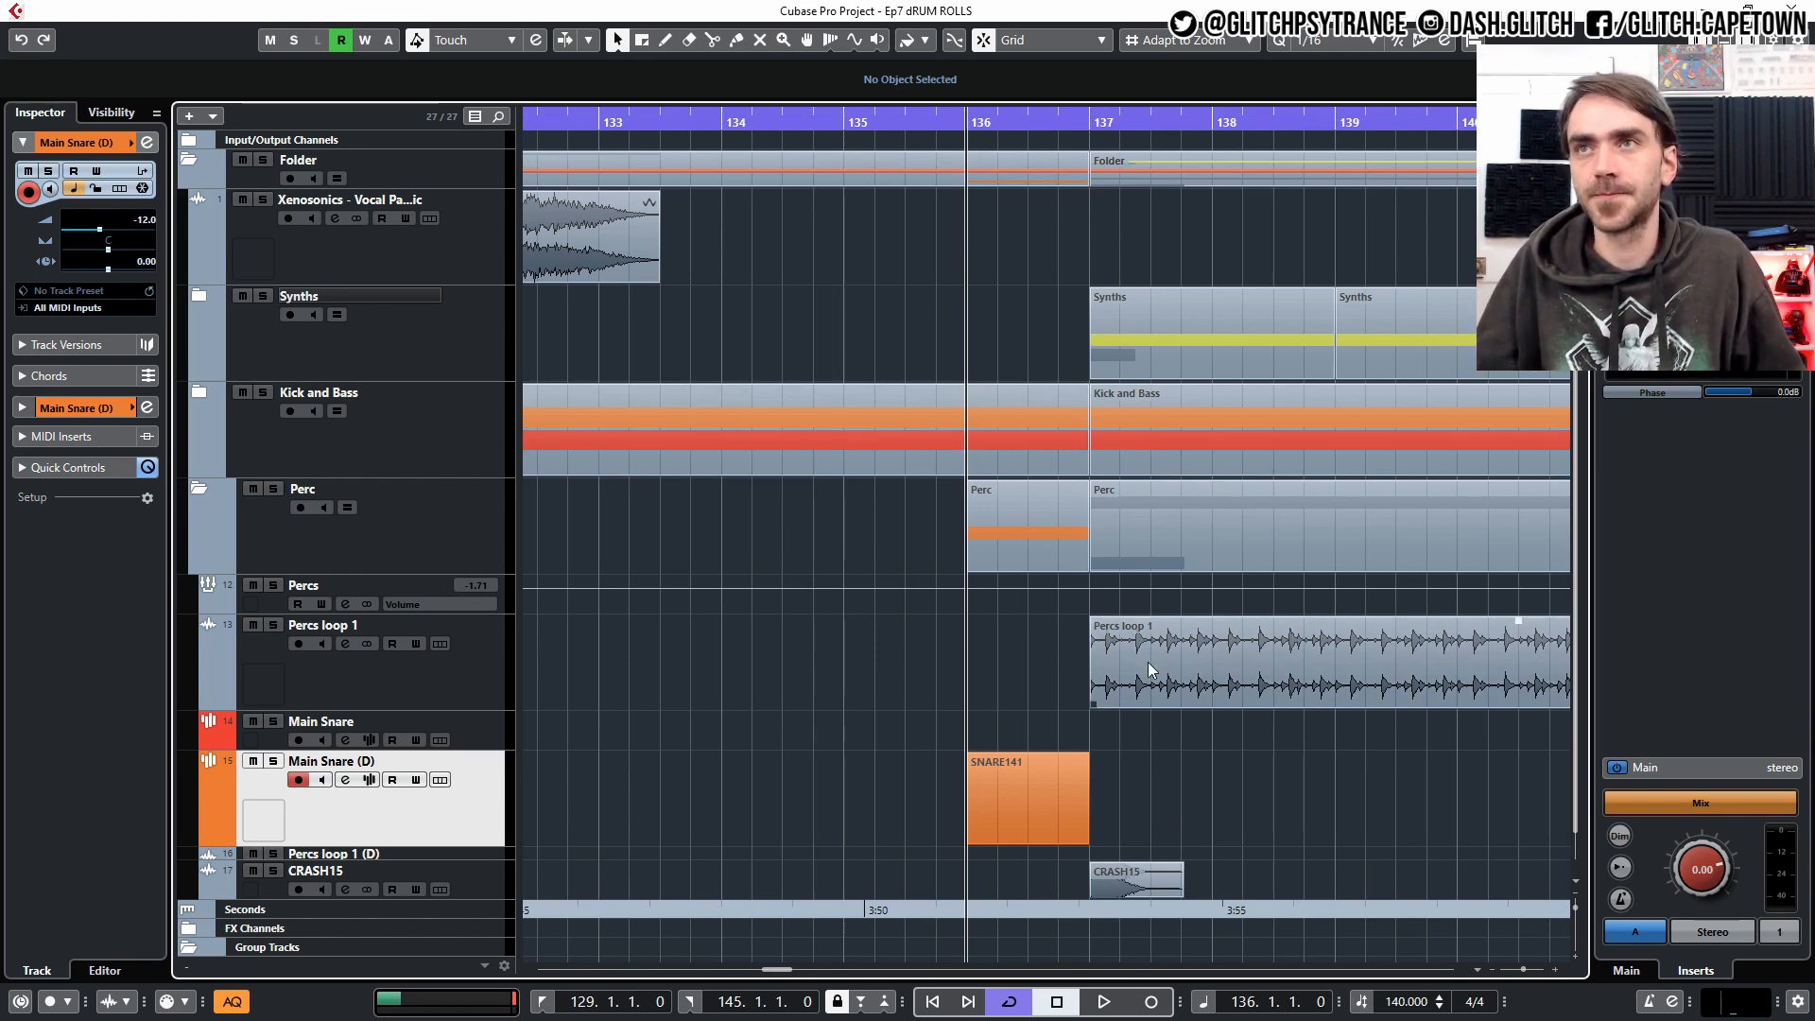
double_click(1032, 801)
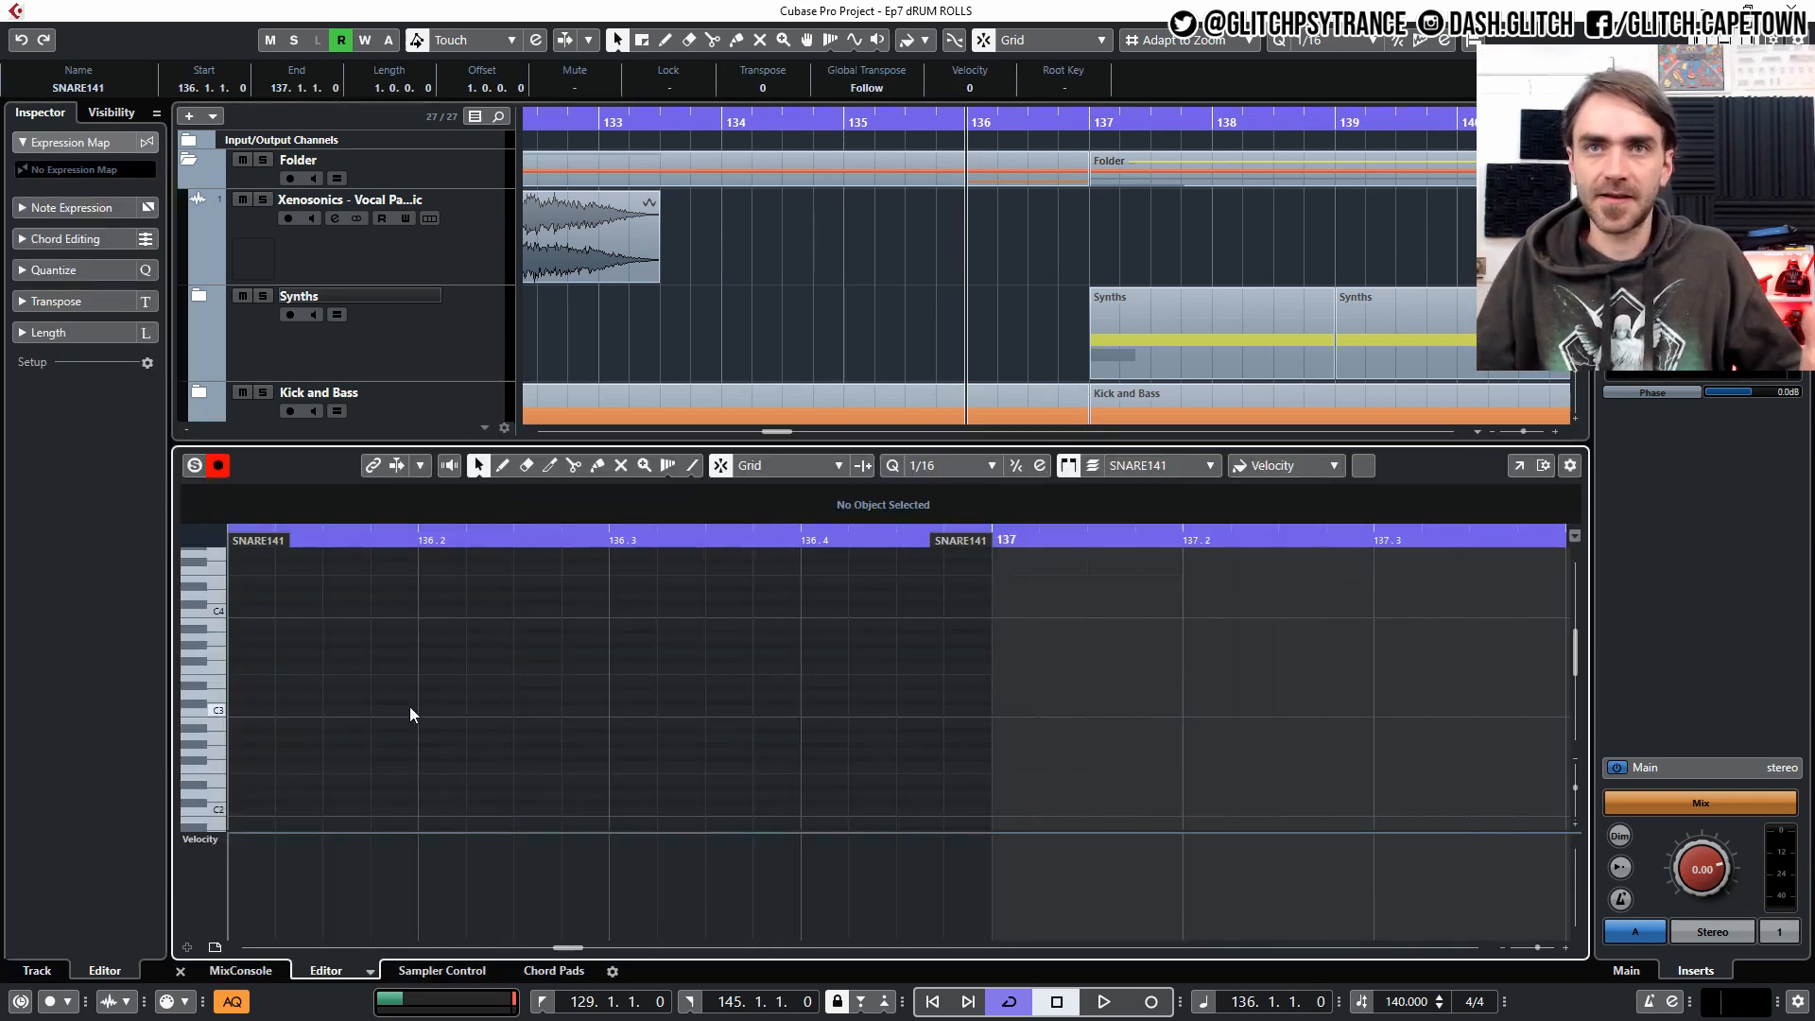
Fill bar 136 of the SNARE141 part with consecutive 1/16 notes on C3.
left_click(382, 714)
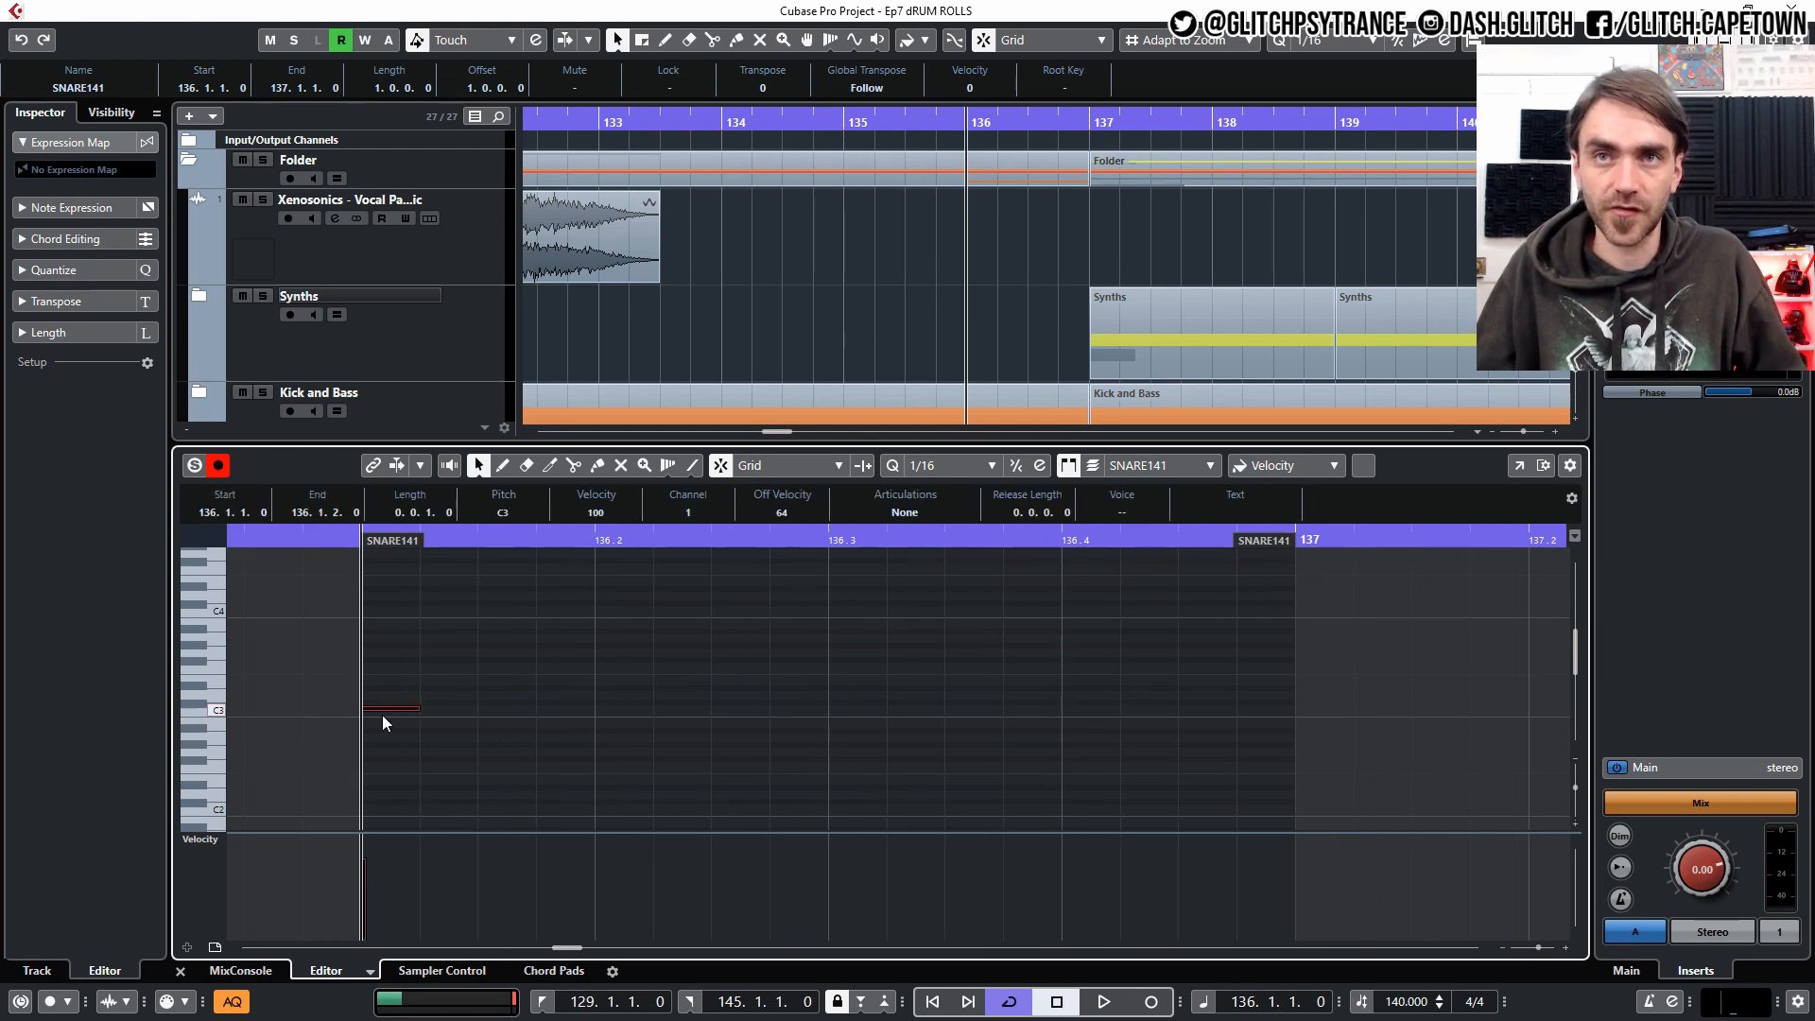
key("ctrl+k")
key("ctrl+k")
key("ctrl+k")
key("ctrl+k")
key("ctrl+k")
key("ctrl+k")
key("ctrl+k")
key("ctrl+k")
key("ctrl+k")
key("ctrl+k")
key("ctrl+k")
key("ctrl+k")
key("ctrl+k")
key("ctrl+k")
key("ctrl+k")
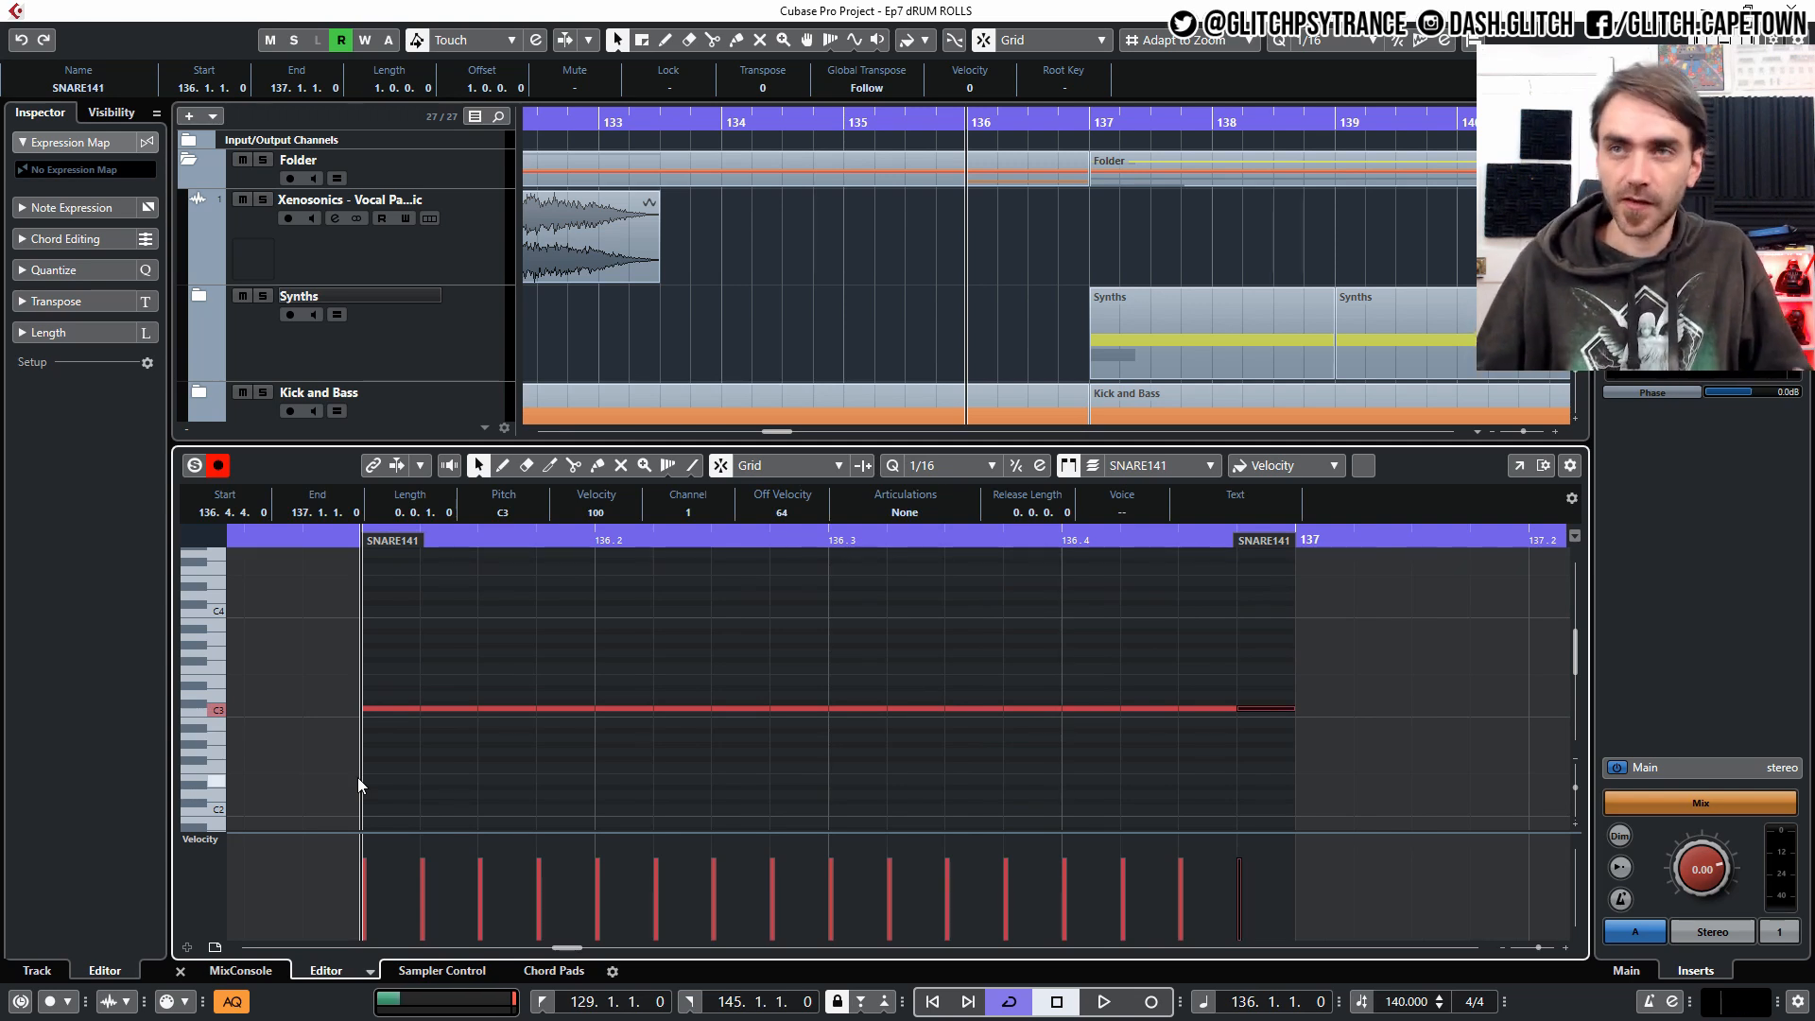
Tilt the velocities of all the 1/16 notes into a rising ramp from near zero, and audition the roll.
left_click(515, 600)
mouse_move(340, 638)
left_mouse_down()
mouse_move(1403, 779)
mouse_move(1290, 735)
left_mouse_up()
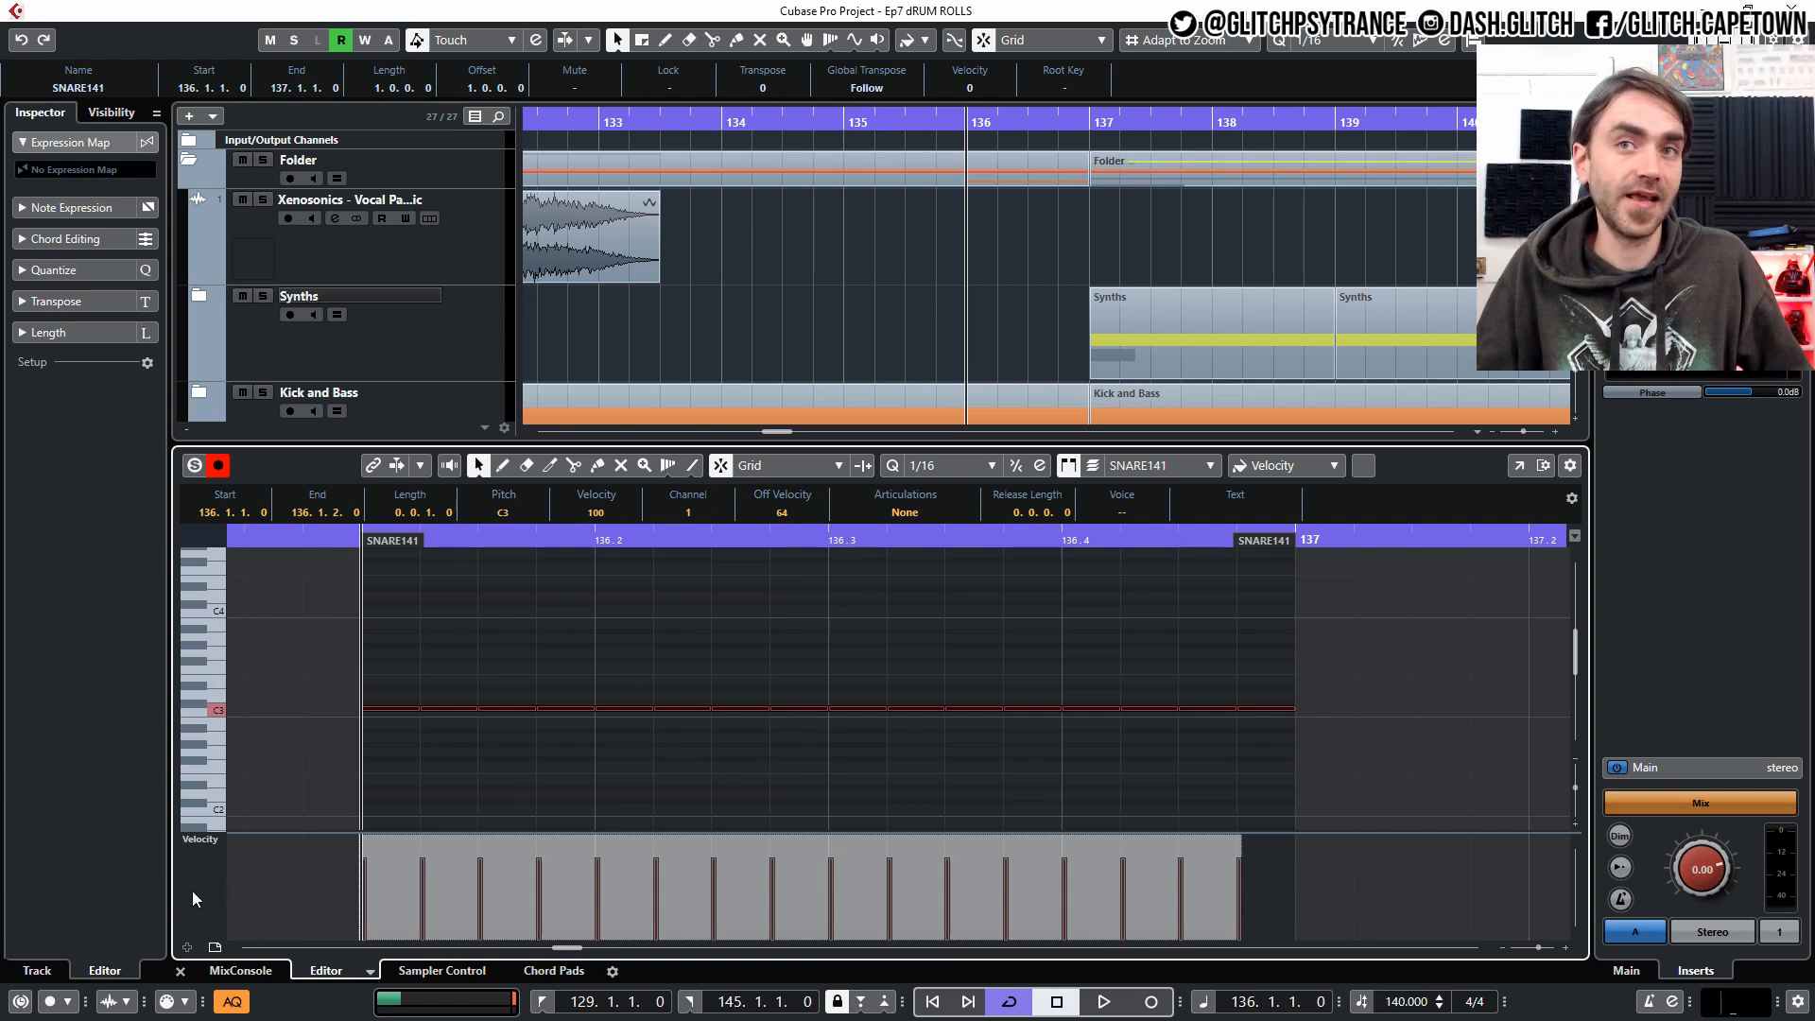
mouse_move(360, 851)
mouse_move(360, 846)
left_mouse_down()
mouse_move(366, 893)
mouse_move(361, 840)
left_mouse_up()
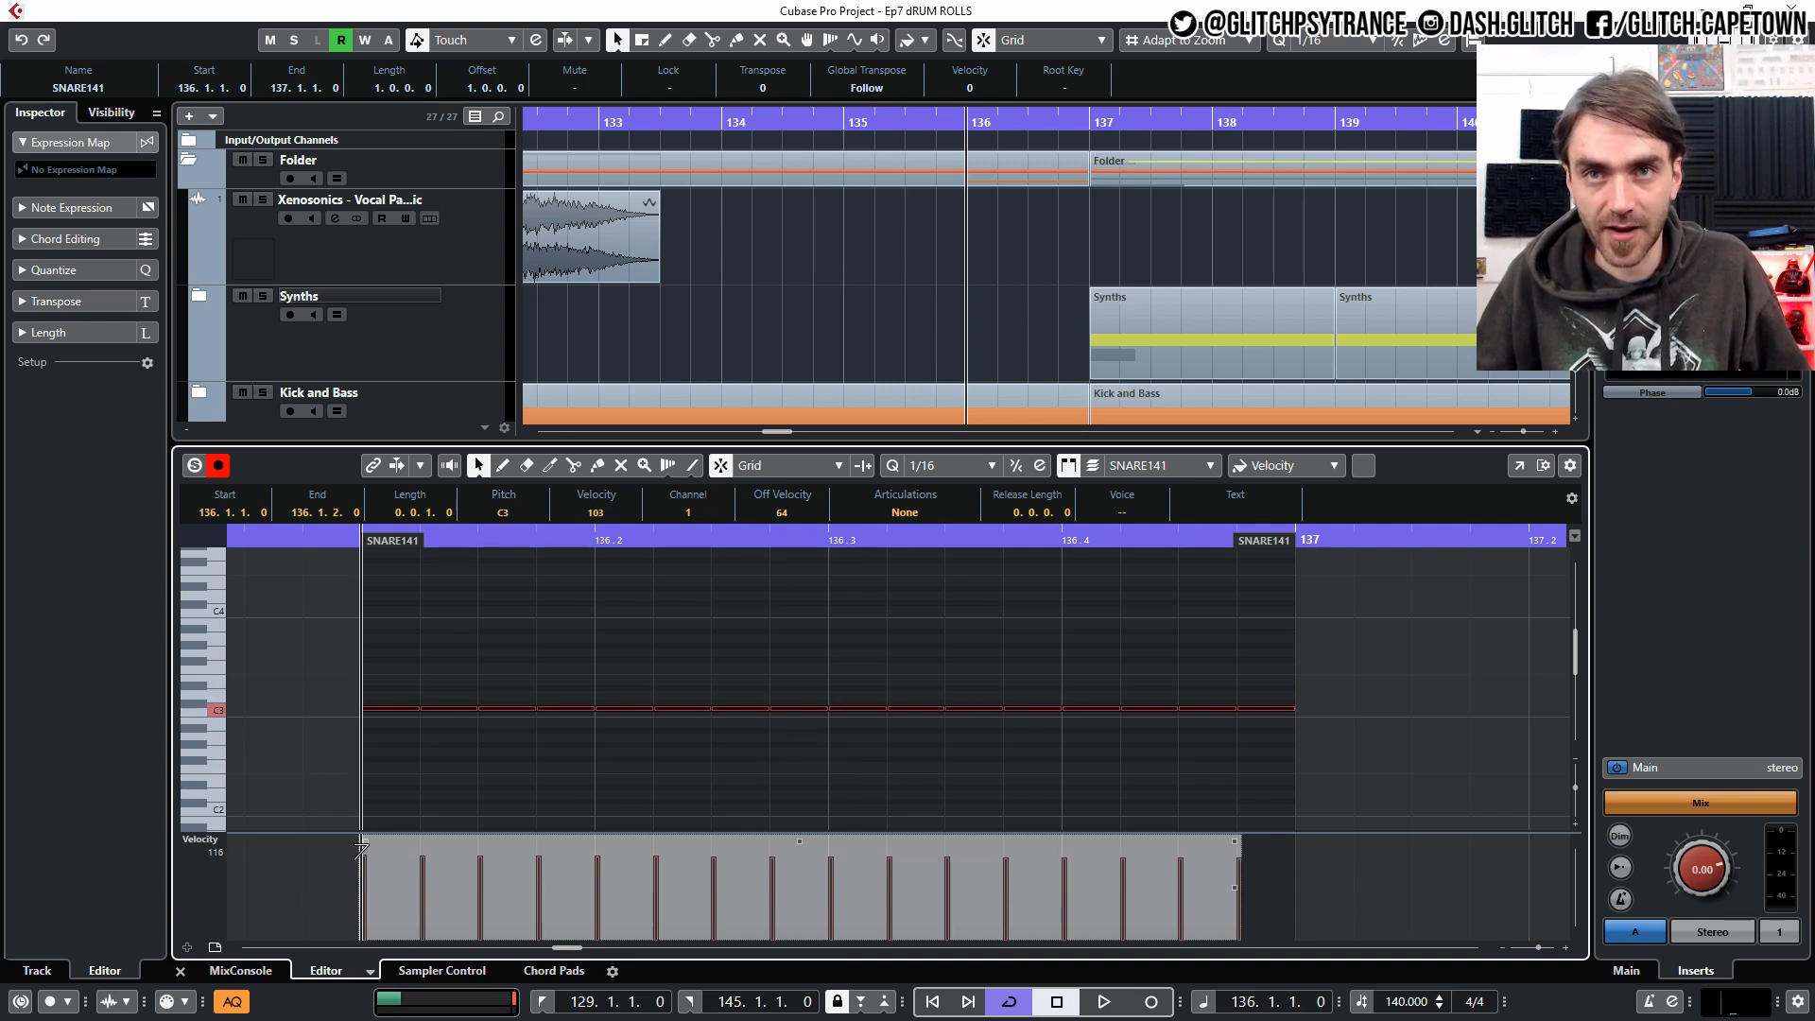
left_click_drag(361, 848, 360, 941)
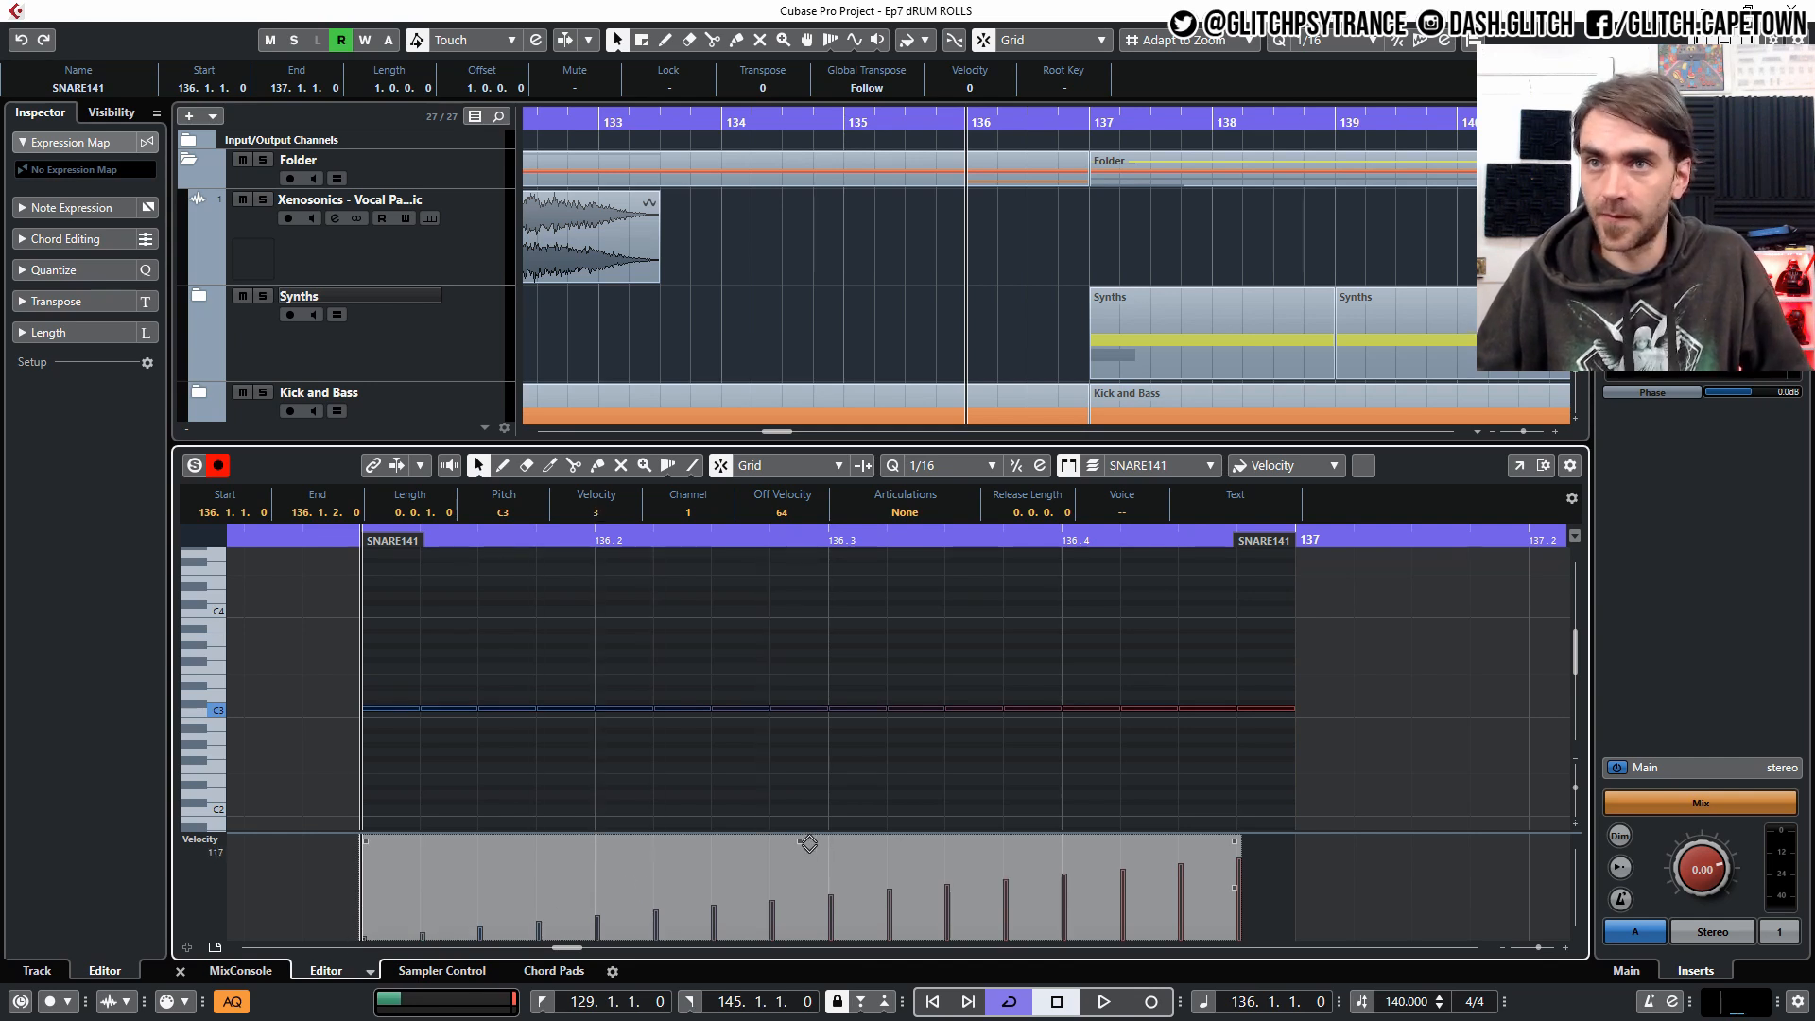
left_click(978, 635)
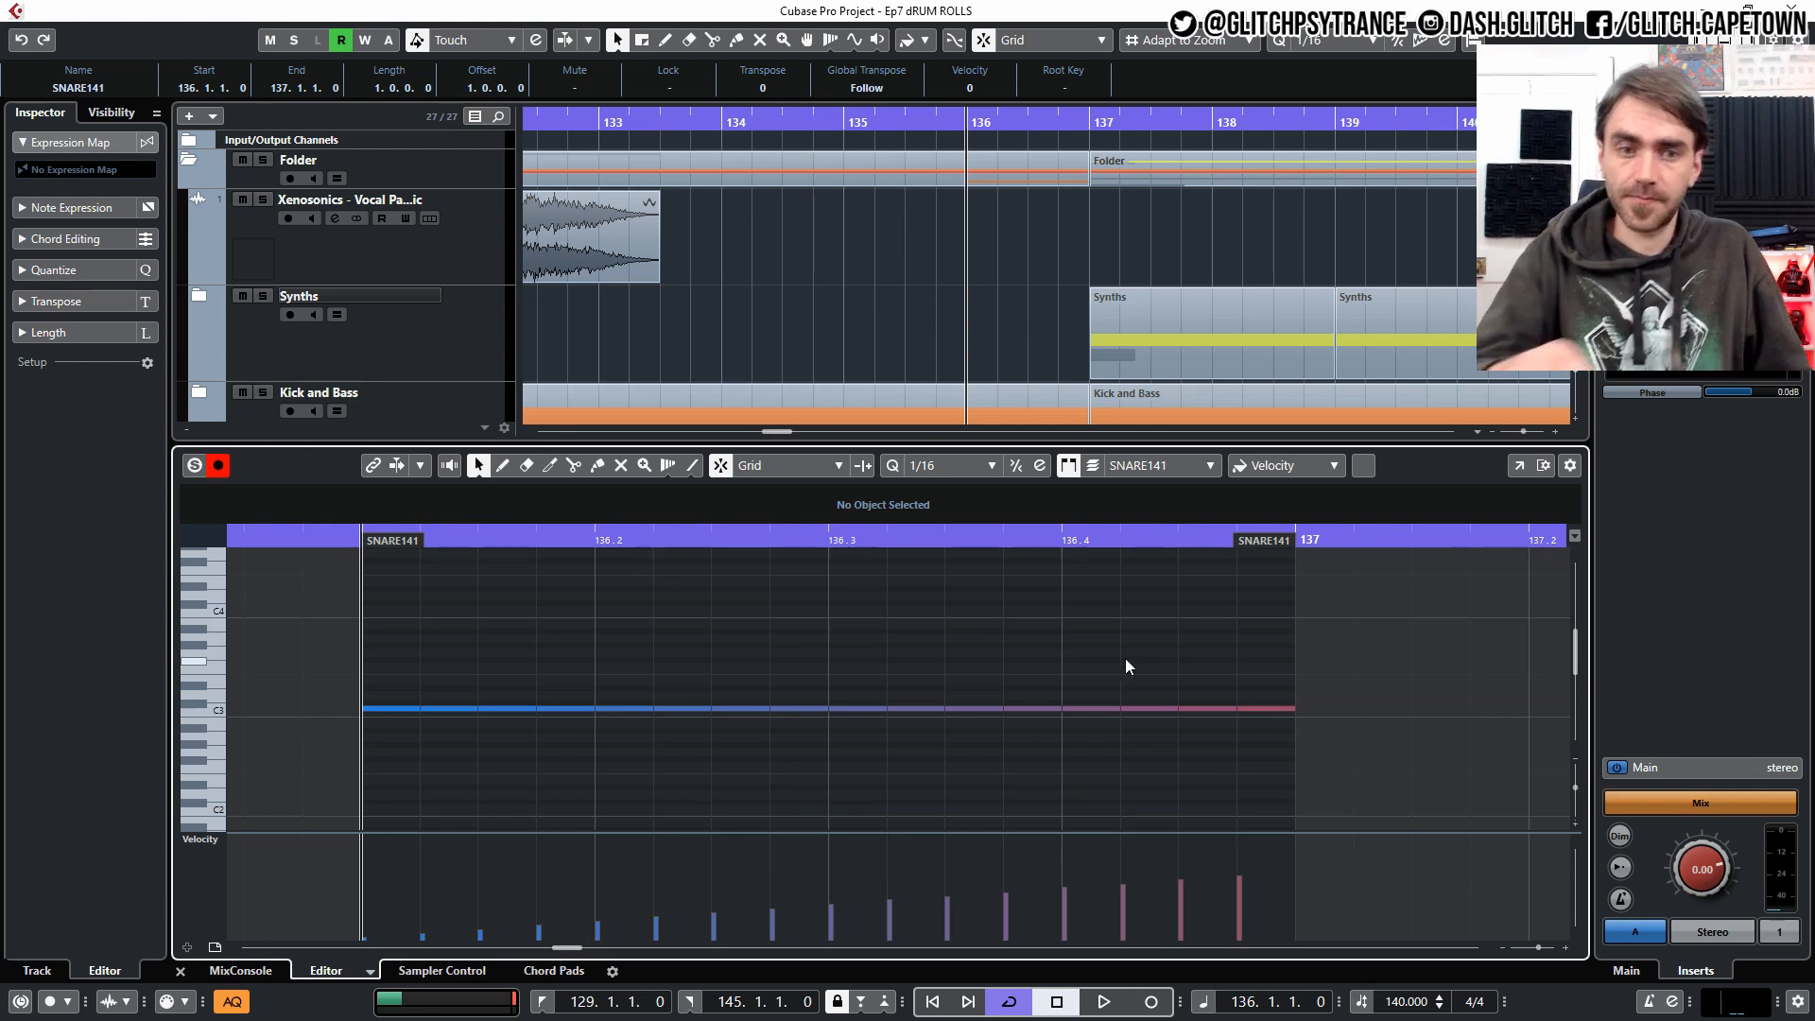
key("space")
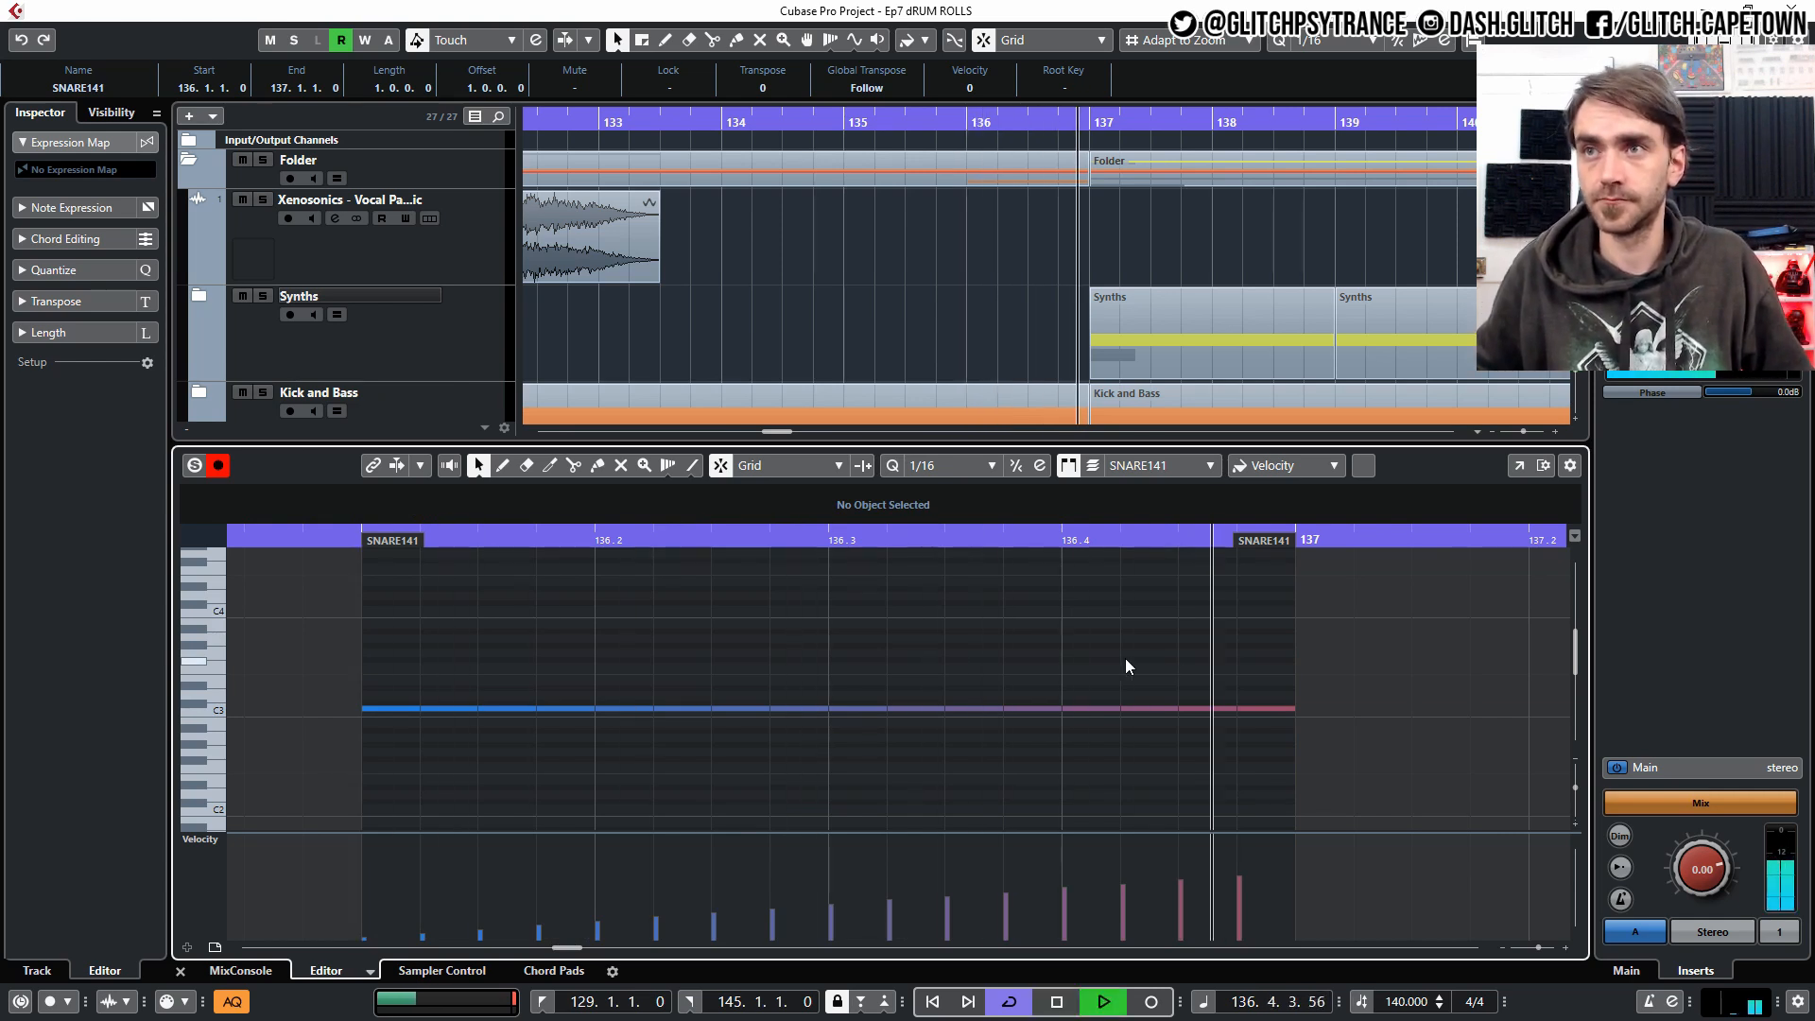
key("space")
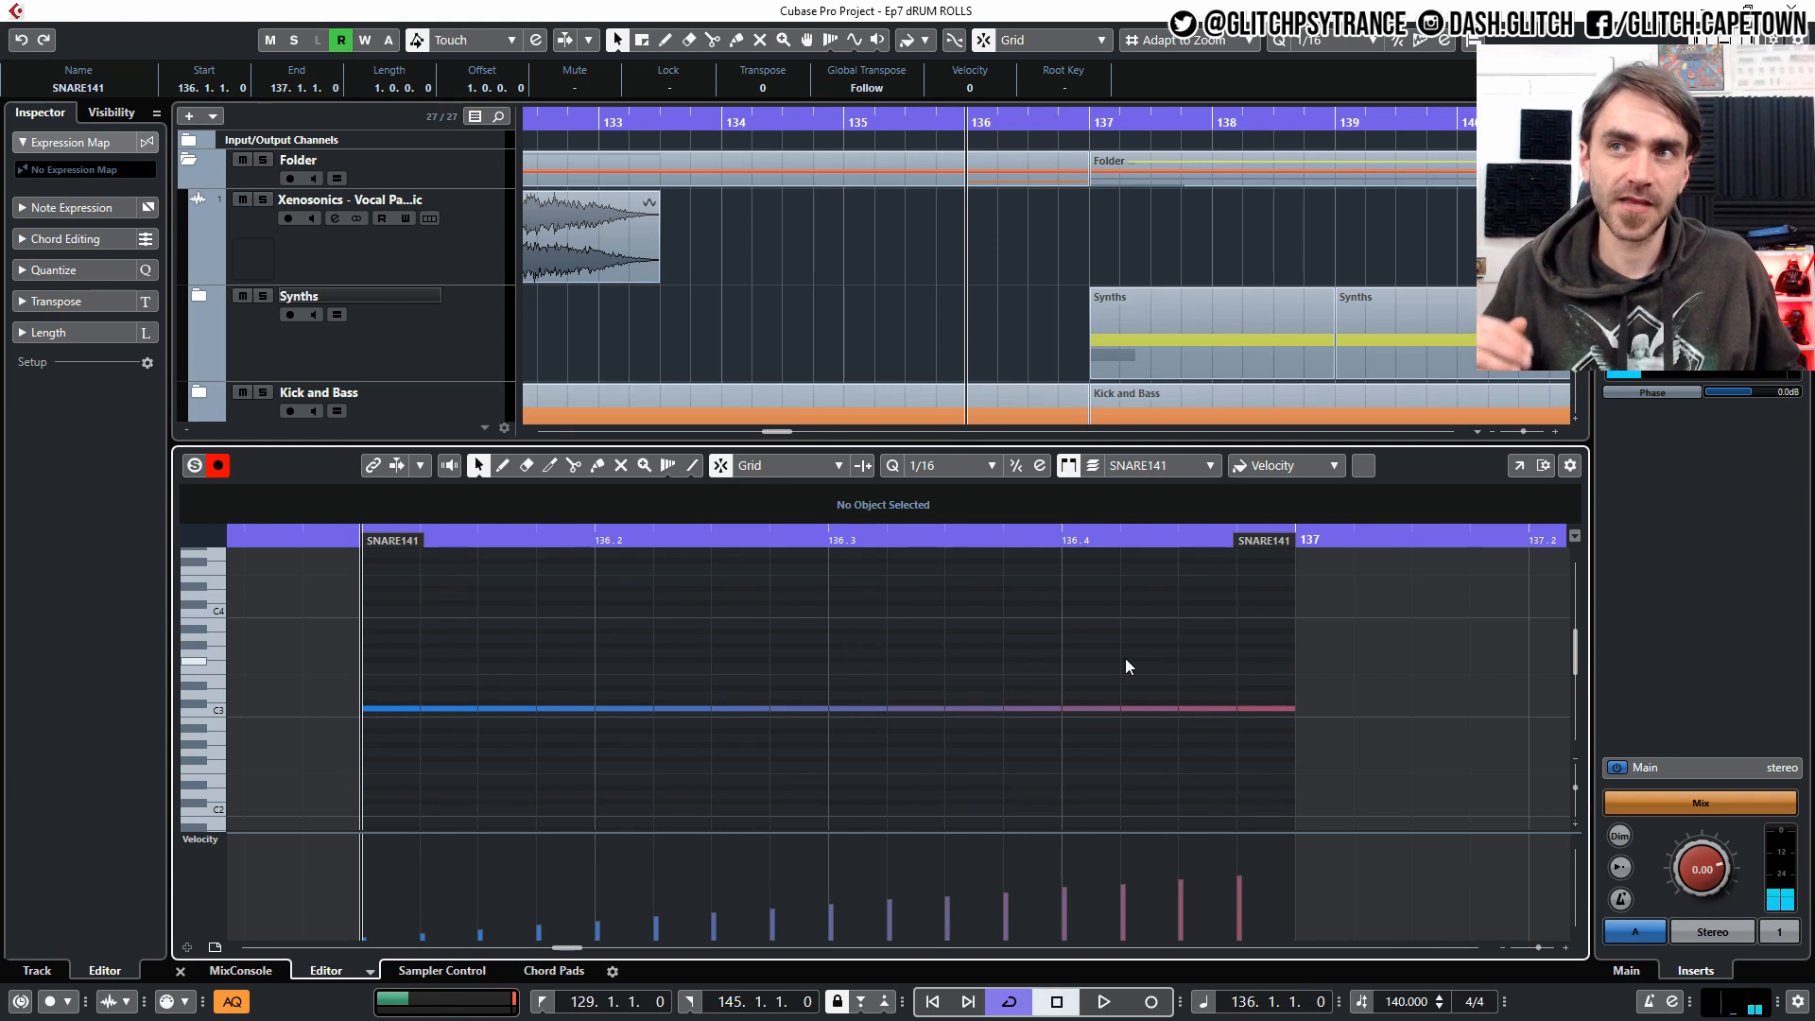
Undo the 1/16 snare roll and its velocity ramp until the SNARE141 part is empty.
left_click_drag(1355, 671, 364, 750)
left_click(418, 764)
key("ctrl+z")
key("ctrl+z")
key("ctrl+z")
key("ctrl+z")
key("ctrl+z")
key("ctrl+z")
key("ctrl+z")
key("ctrl+z")
key("ctrl+z")
key("ctrl+z")
key("ctrl+z")
key("ctrl+z")
key("ctrl+z")
key("ctrl+z")
key("ctrl+z")
key("ctrl+z")
key("ctrl+z")
key("ctrl+z")
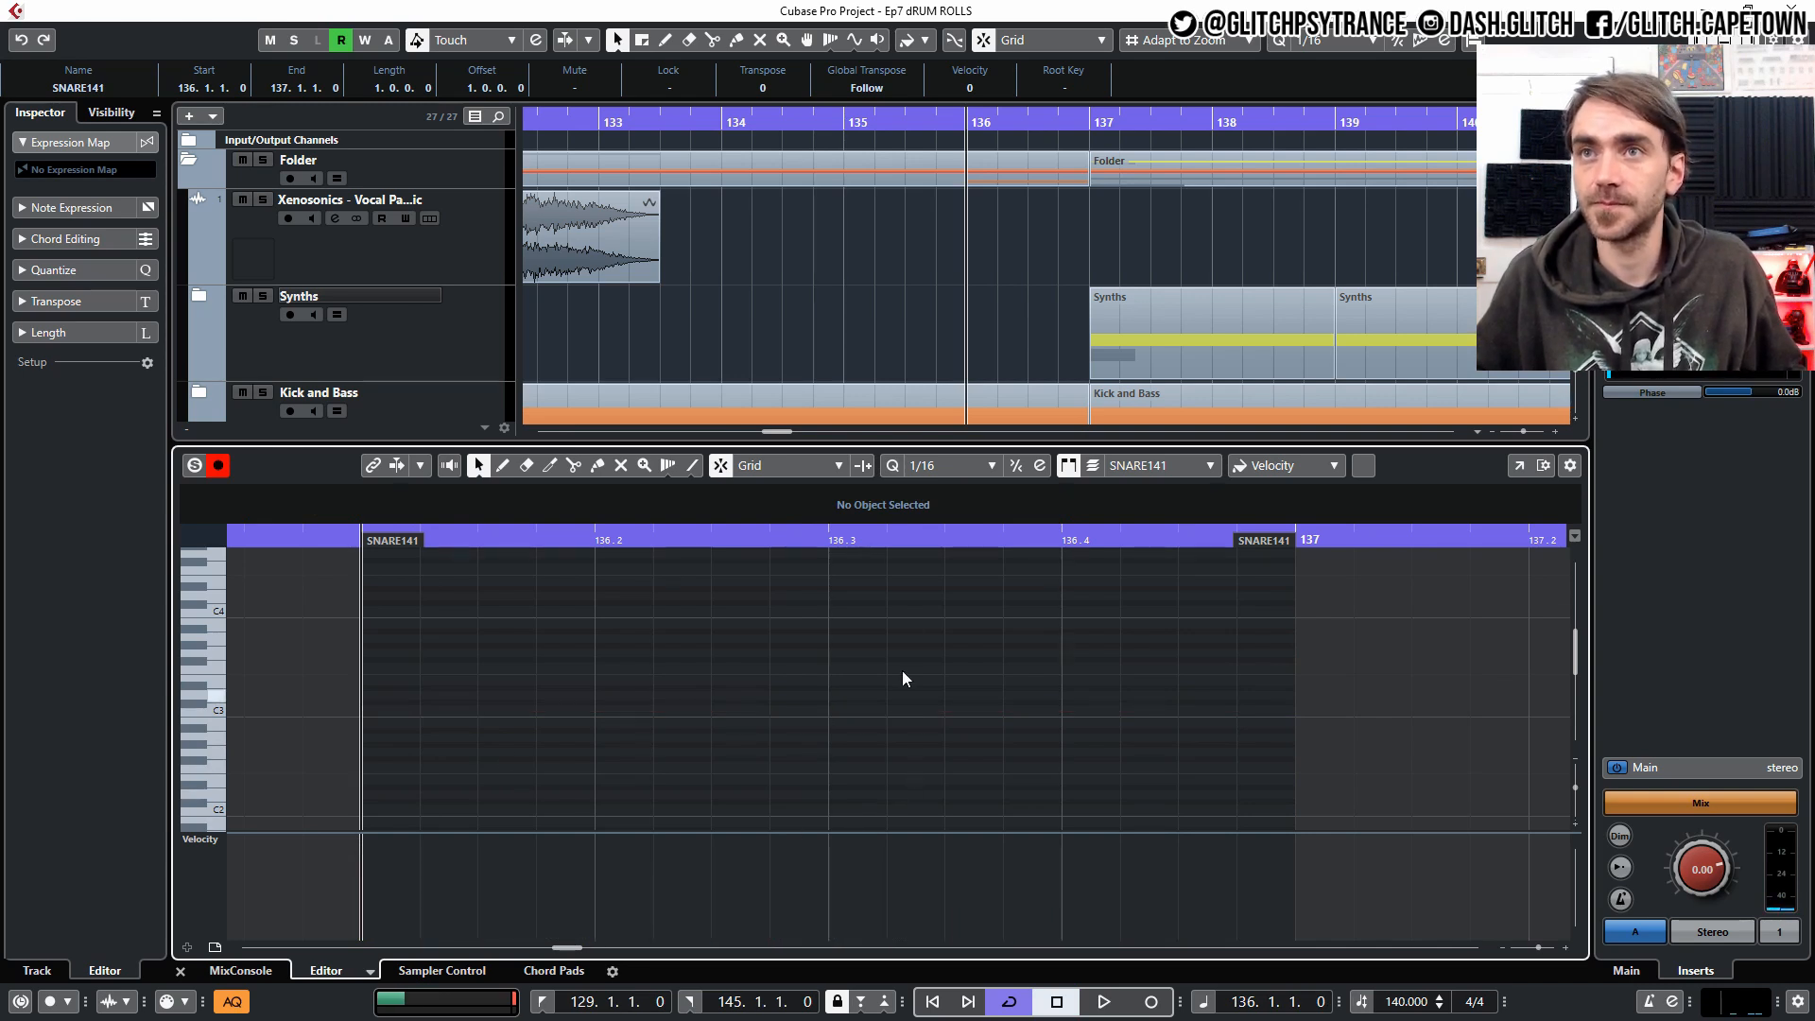
Set the quantize value to 1/32 and fill bar 136 of the SNARE141 part with consecutive 1/32 notes on C3.
left_click(956, 463)
left_click(971, 597)
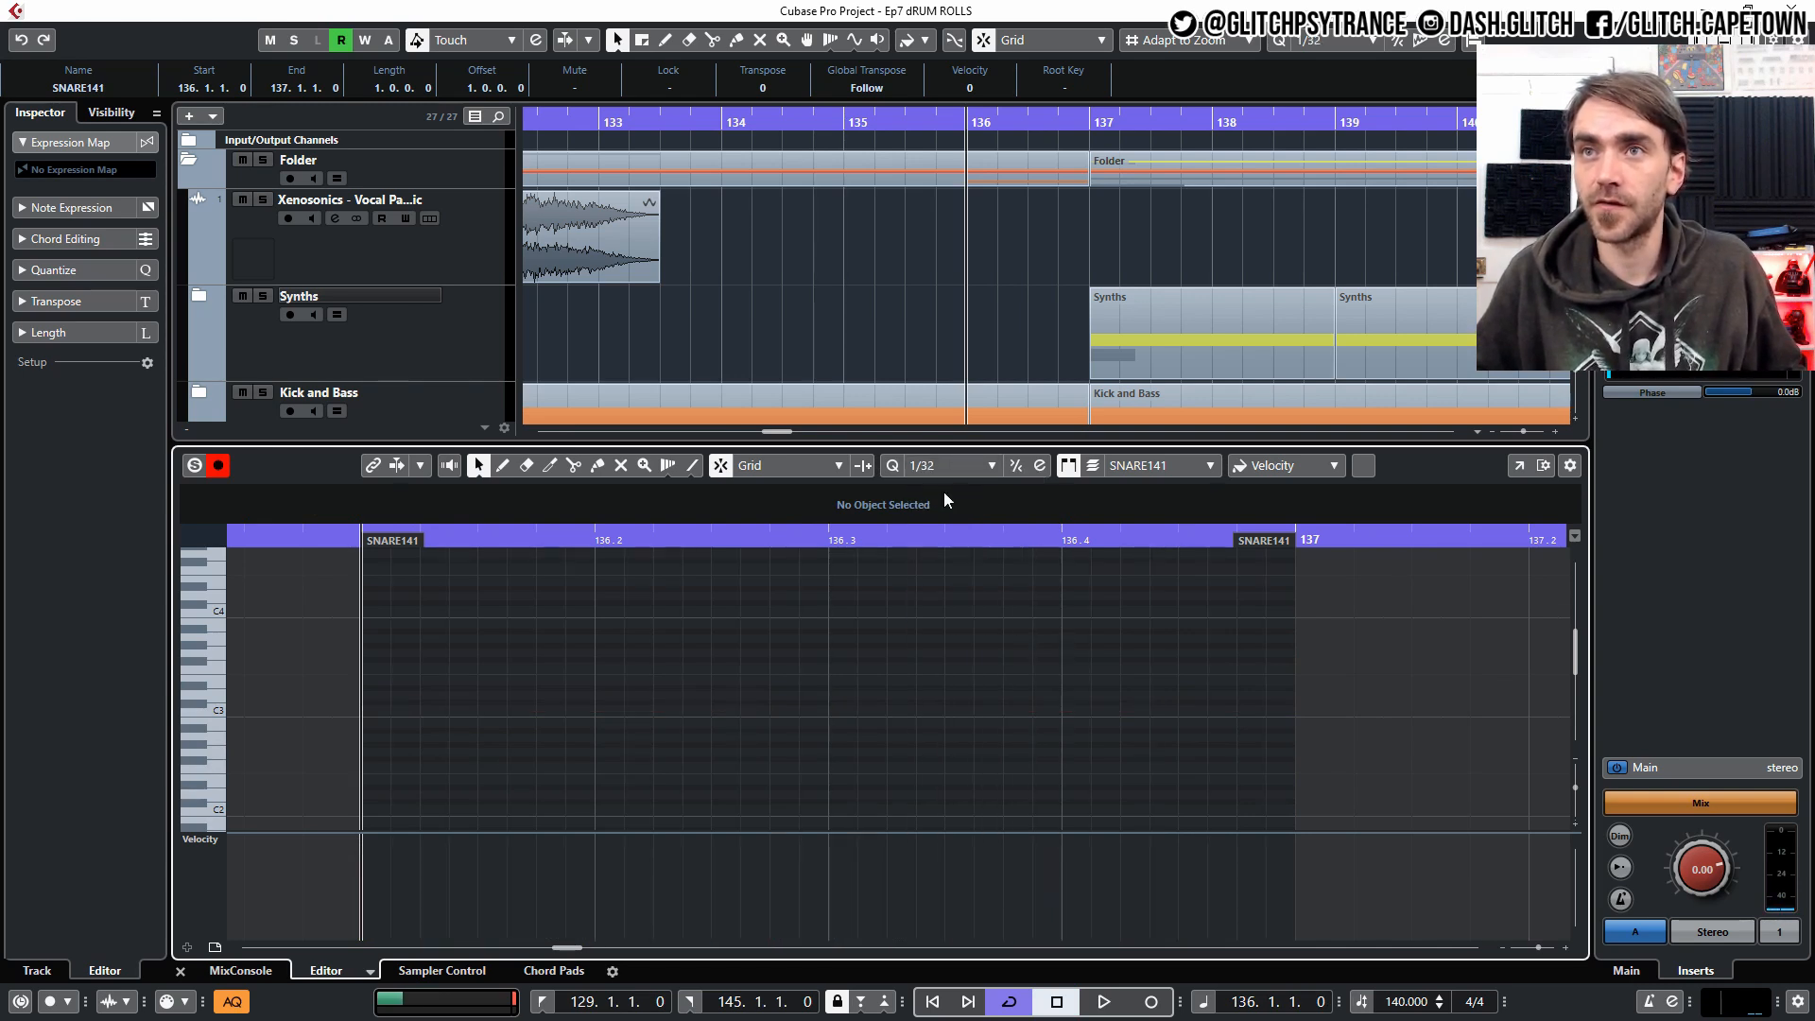
double_click(375, 715)
key("ctrl+d")
key("ctrl+d")
key("ctrl+d")
key("ctrl+d")
key("ctrl+d")
key("ctrl+d")
key("ctrl+d")
key("ctrl+d")
key("ctrl+d")
key("ctrl+d")
key("ctrl+d")
key("ctrl+d")
key("ctrl+d")
key("ctrl+d")
key("ctrl+d")
key("ctrl+d")
key("ctrl+d")
key("ctrl+d")
key("ctrl+d")
key("ctrl+d")
key("ctrl+d")
left_click(1300, 707)
Tilt the velocities of all the 1/32 notes into a ramp rising from 0 across the bar.
key("ctrl+a")
left_click_drag(364, 841, 338, 939)
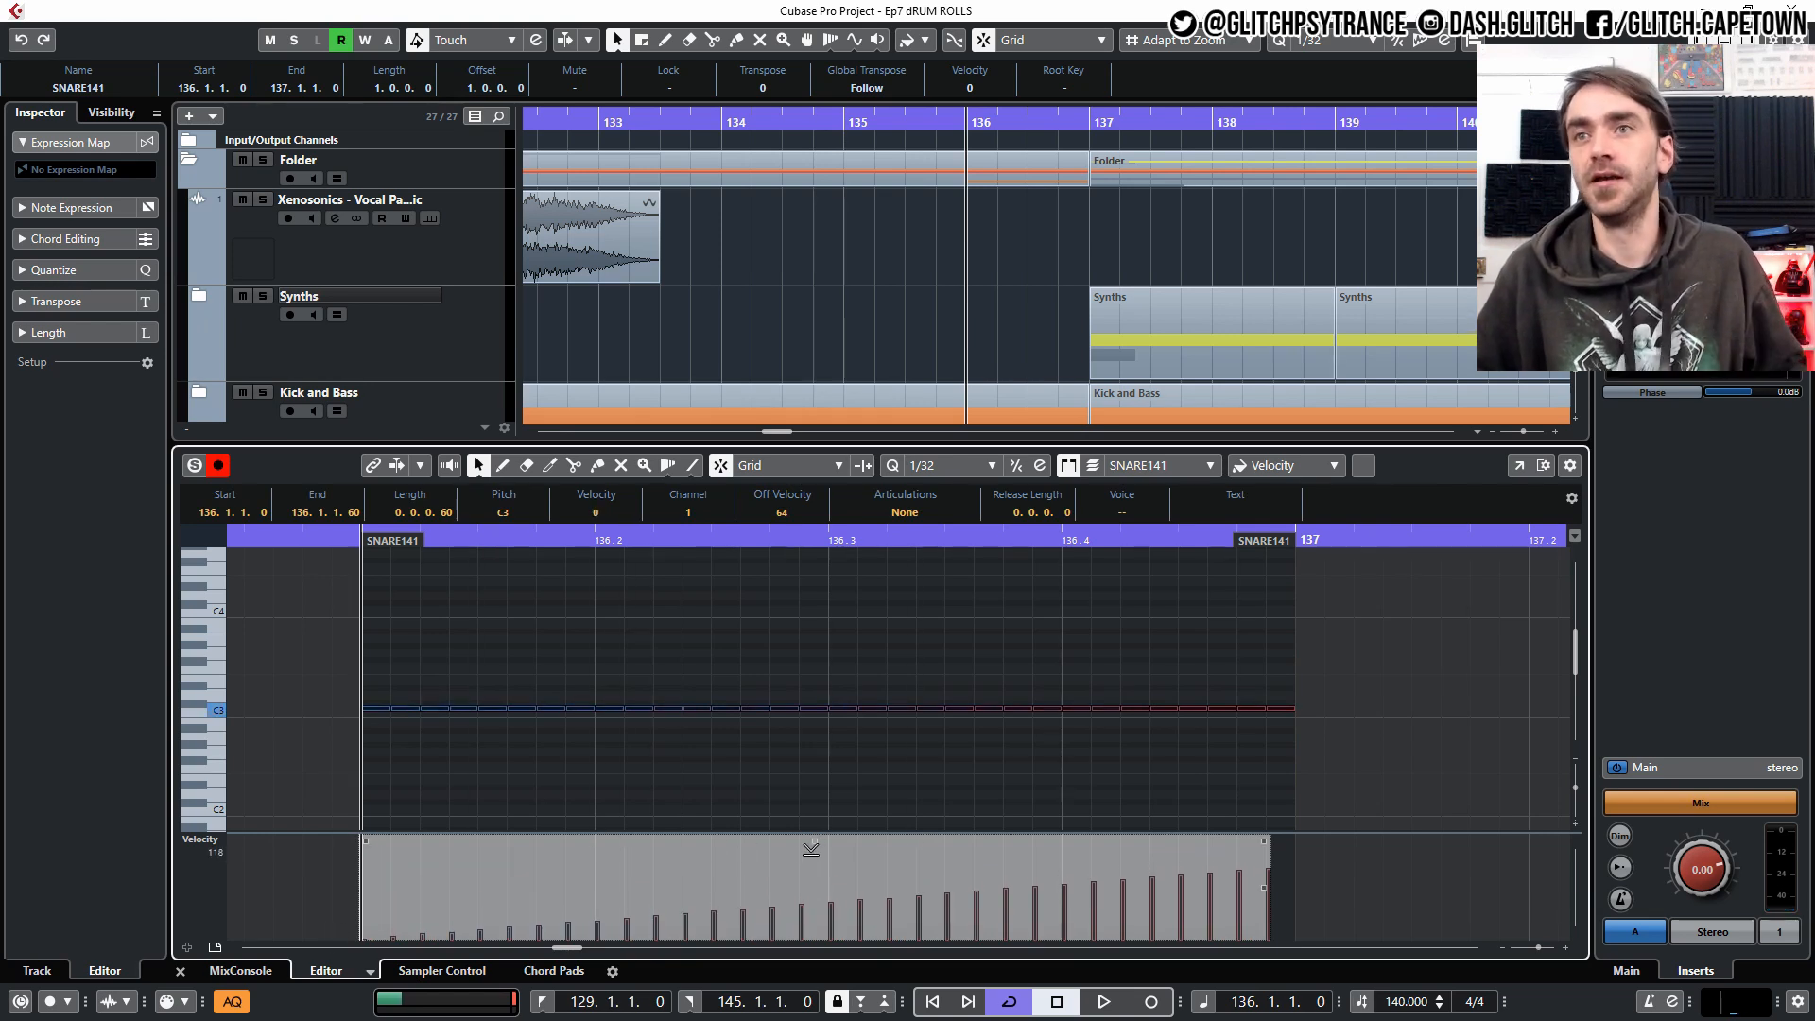
left_click(679, 669)
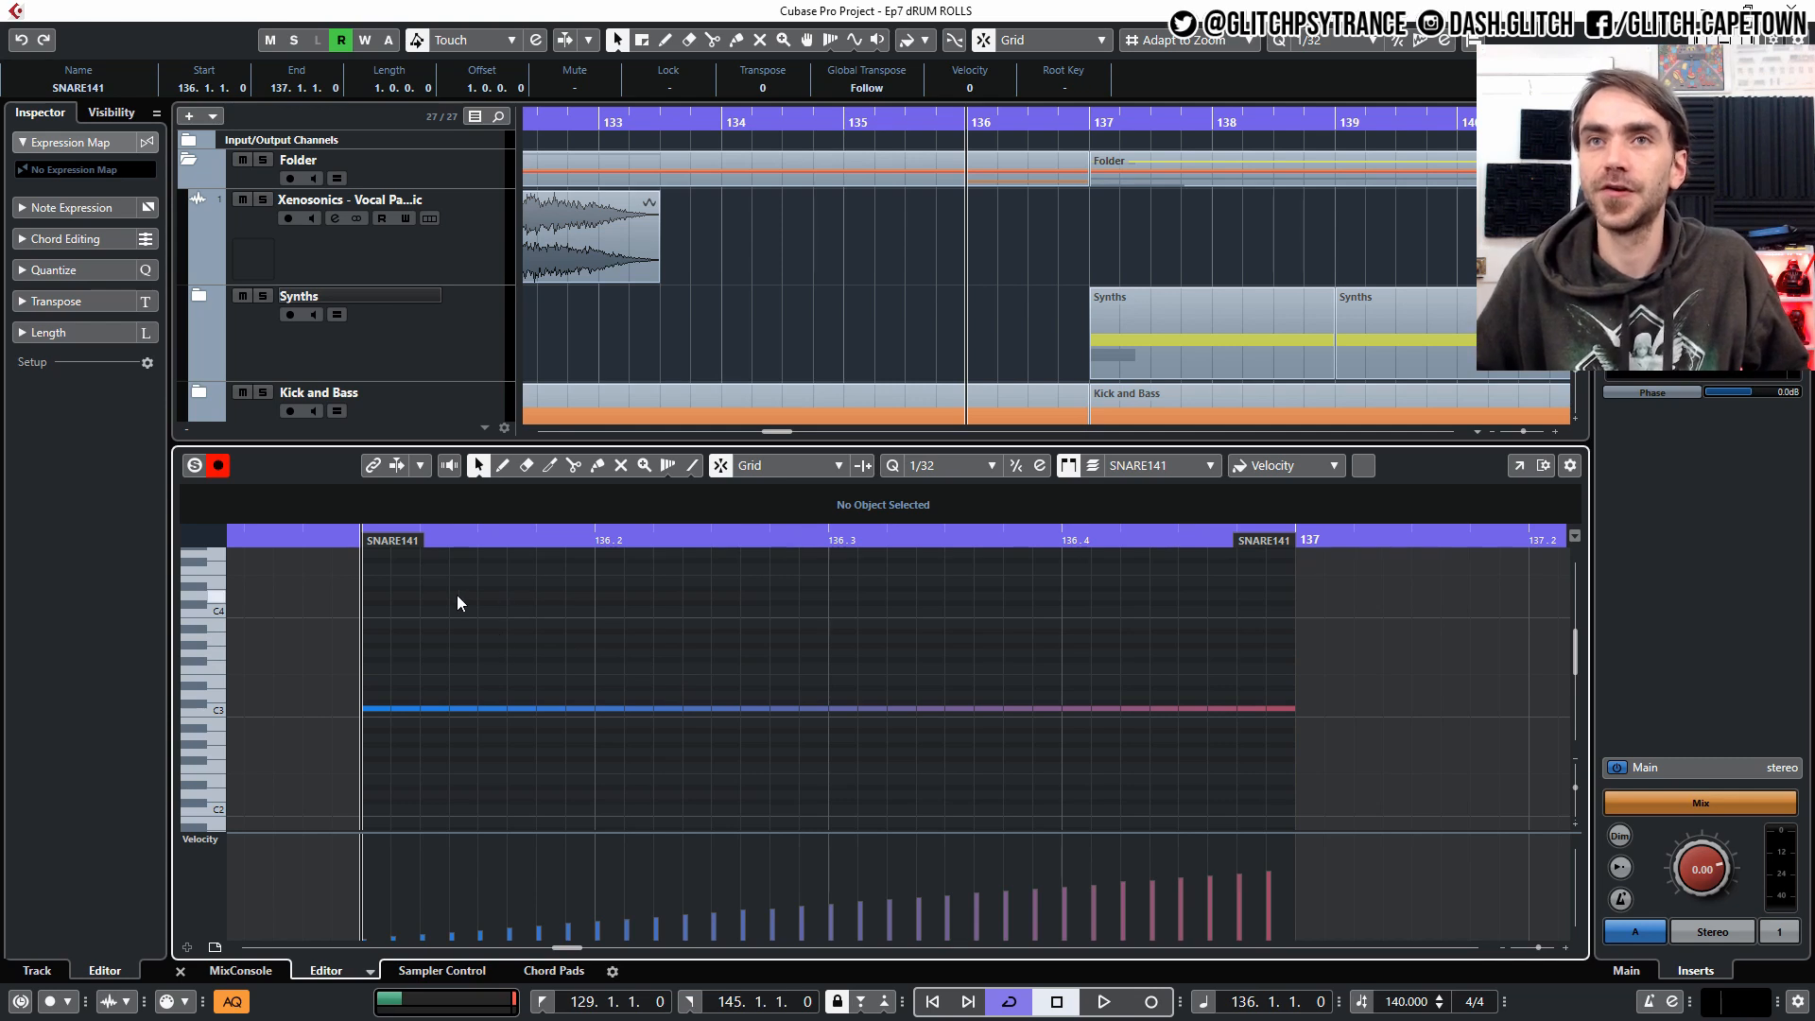
Accent about every third note of the 1/32 roll by raising their velocities, with the first at 38, and close the note editor.
left_click_drag(385, 640, 374, 743)
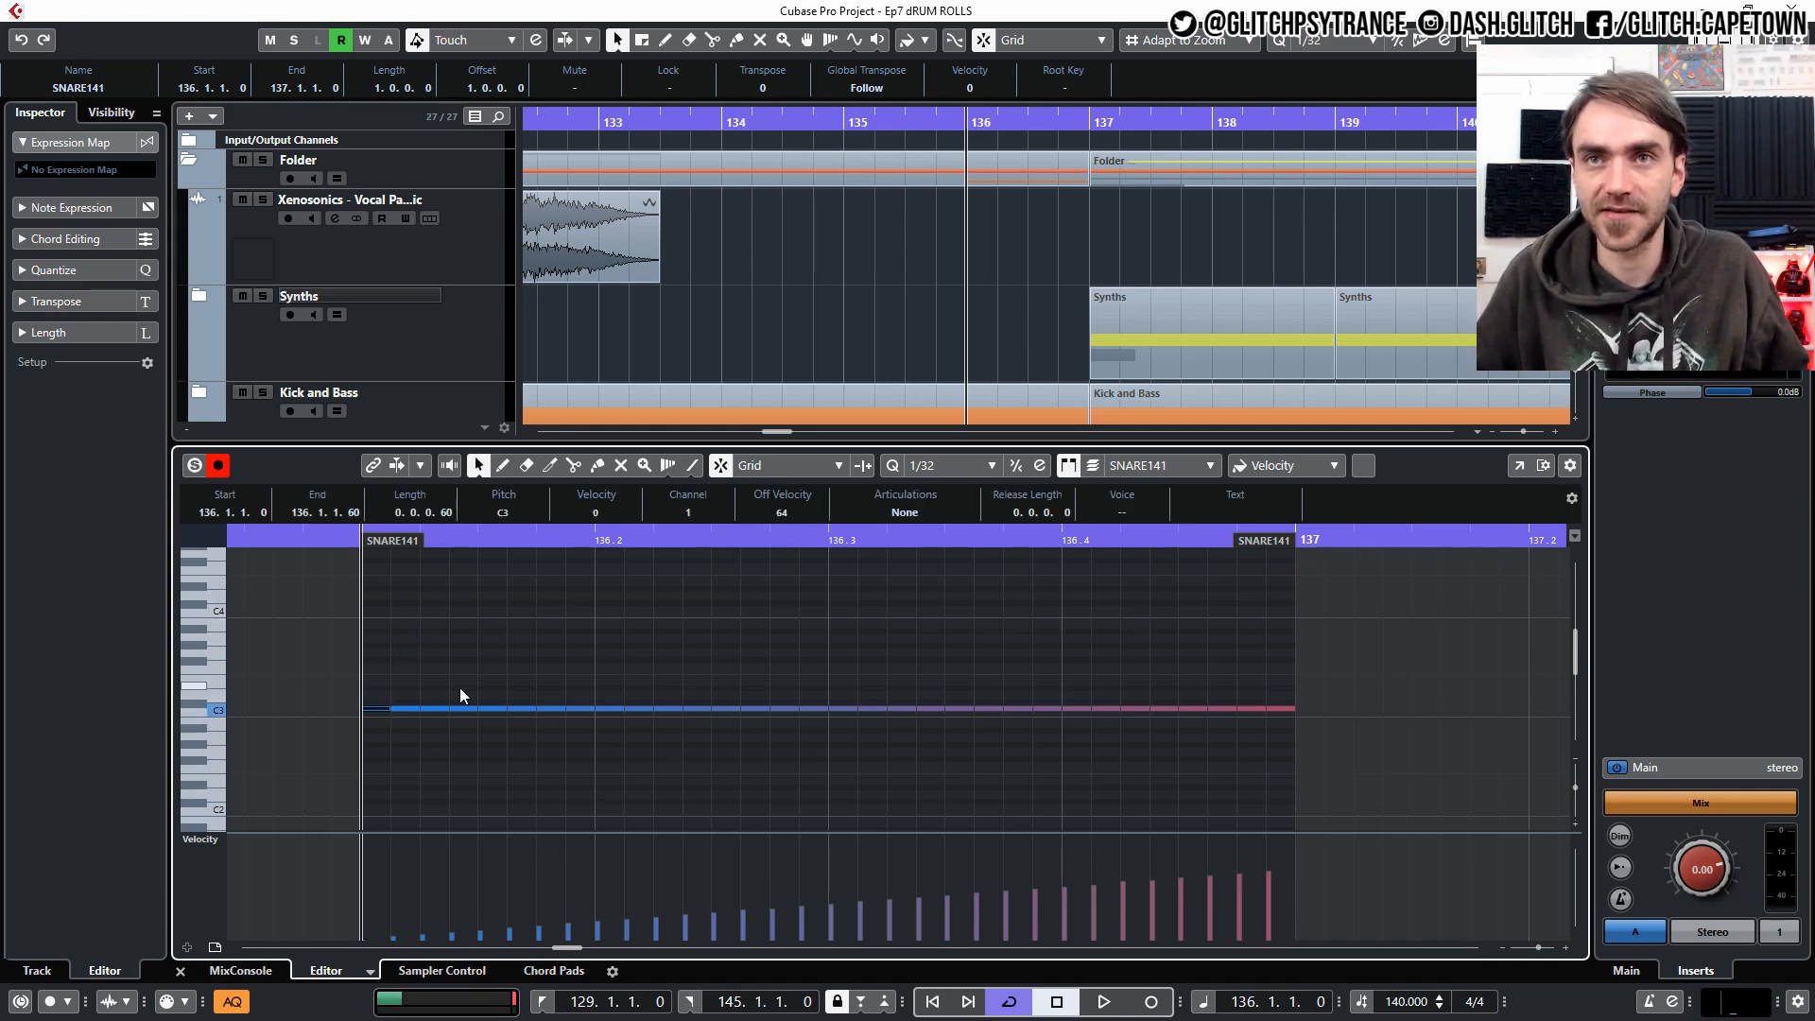
left_click_drag(461, 688, 469, 750, "shift")
left_click_drag(544, 697, 550, 749, "shift")
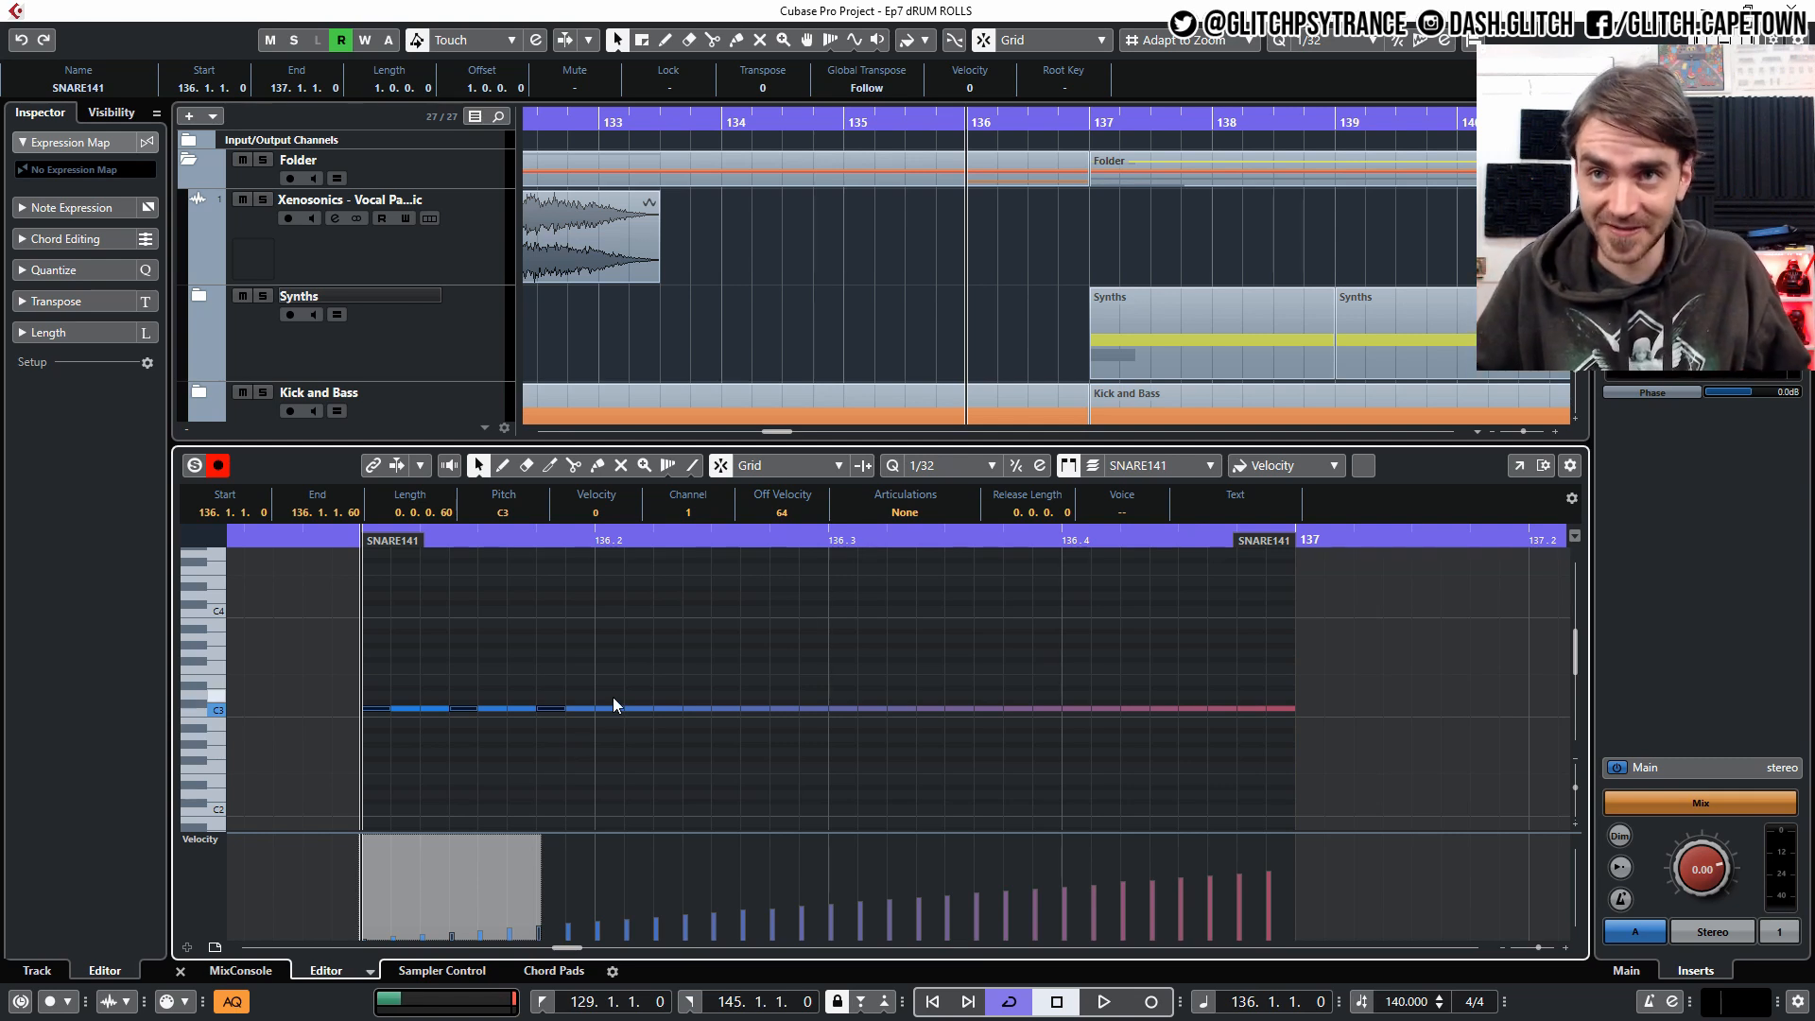
left_click_drag(637, 686, 643, 747, "shift")
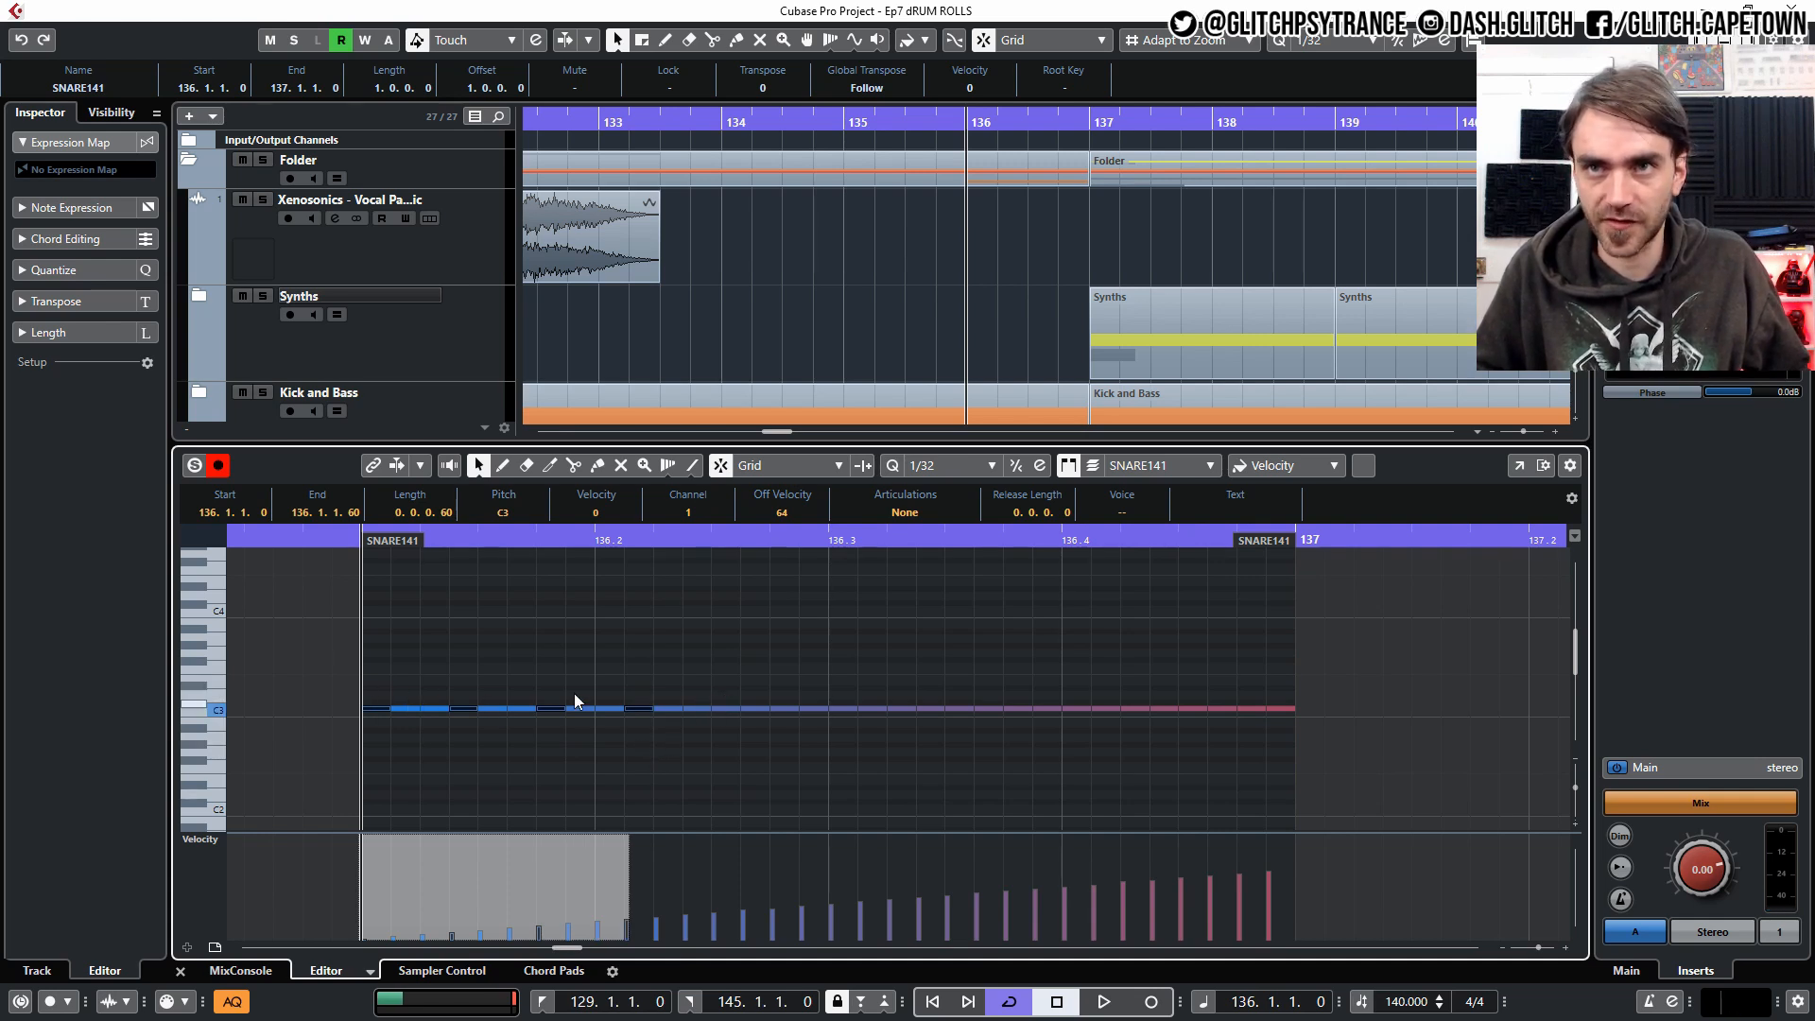
left_click_drag(718, 695, 724, 732, "shift")
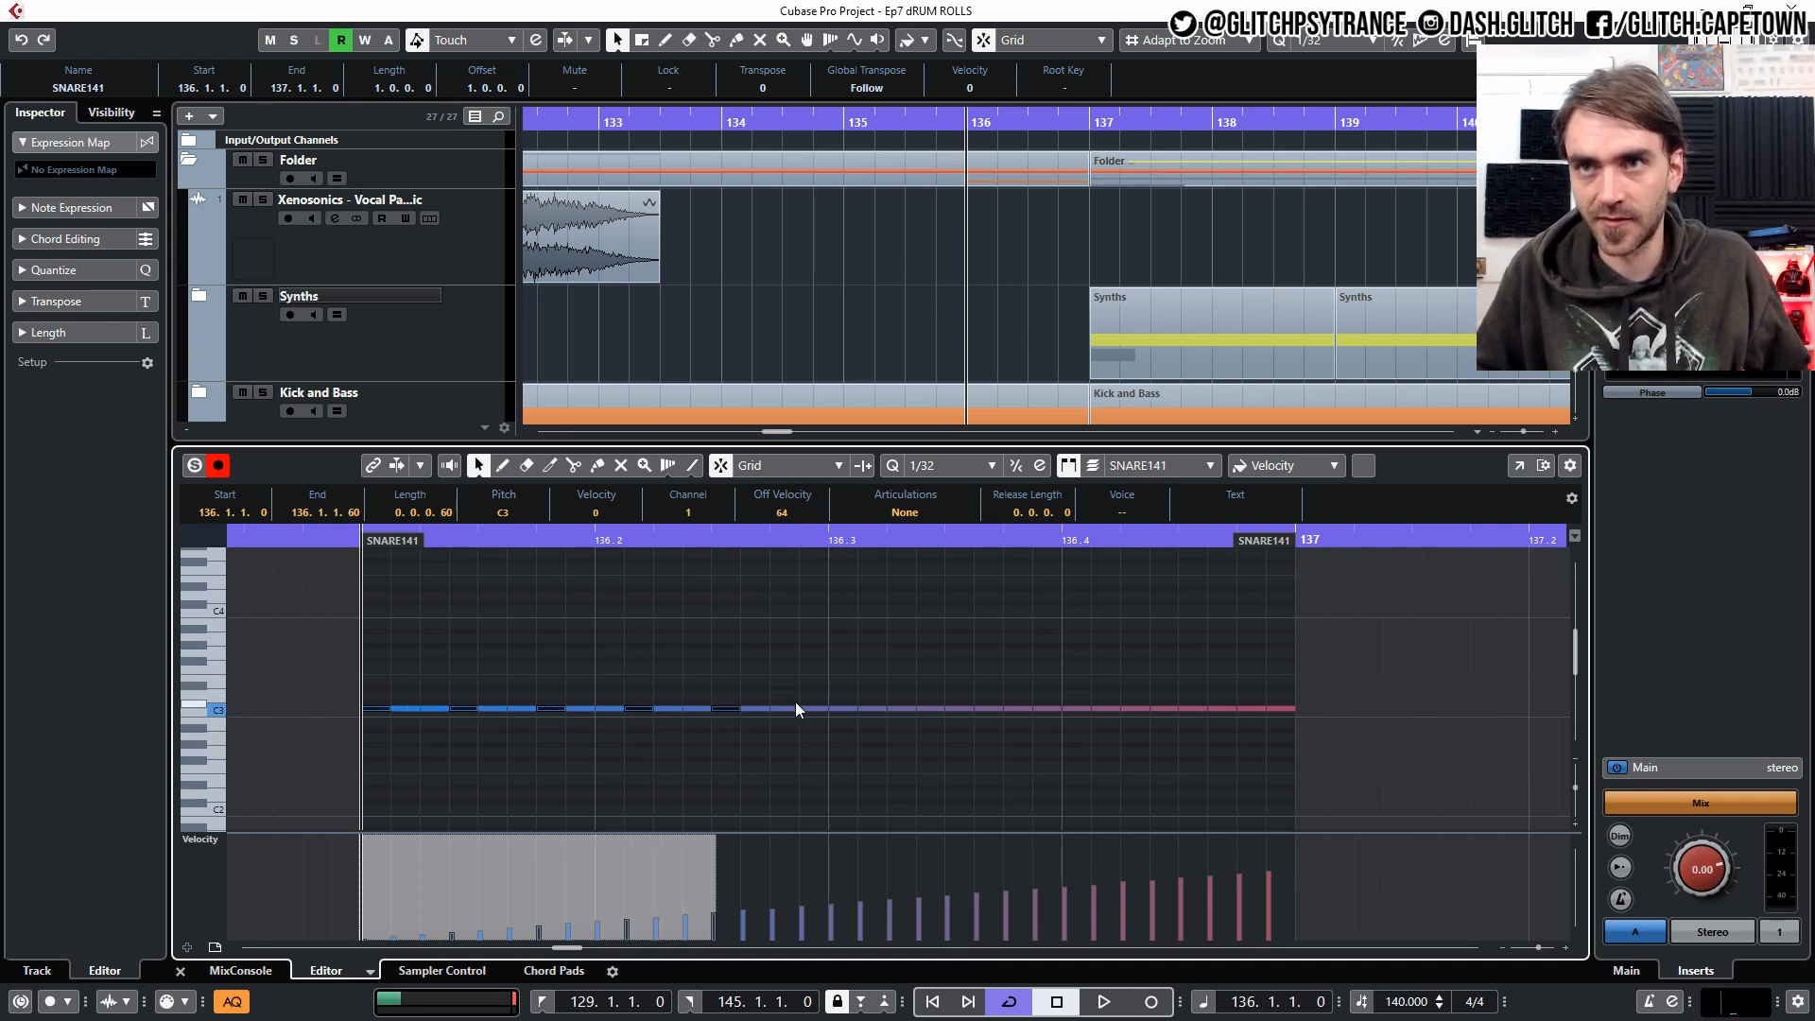
left_click_drag(848, 692, 1032, 753, "shift")
left_click_drag(1103, 684, 1112, 767, "shift")
left_click_drag(1194, 683, 1193, 733, "shift")
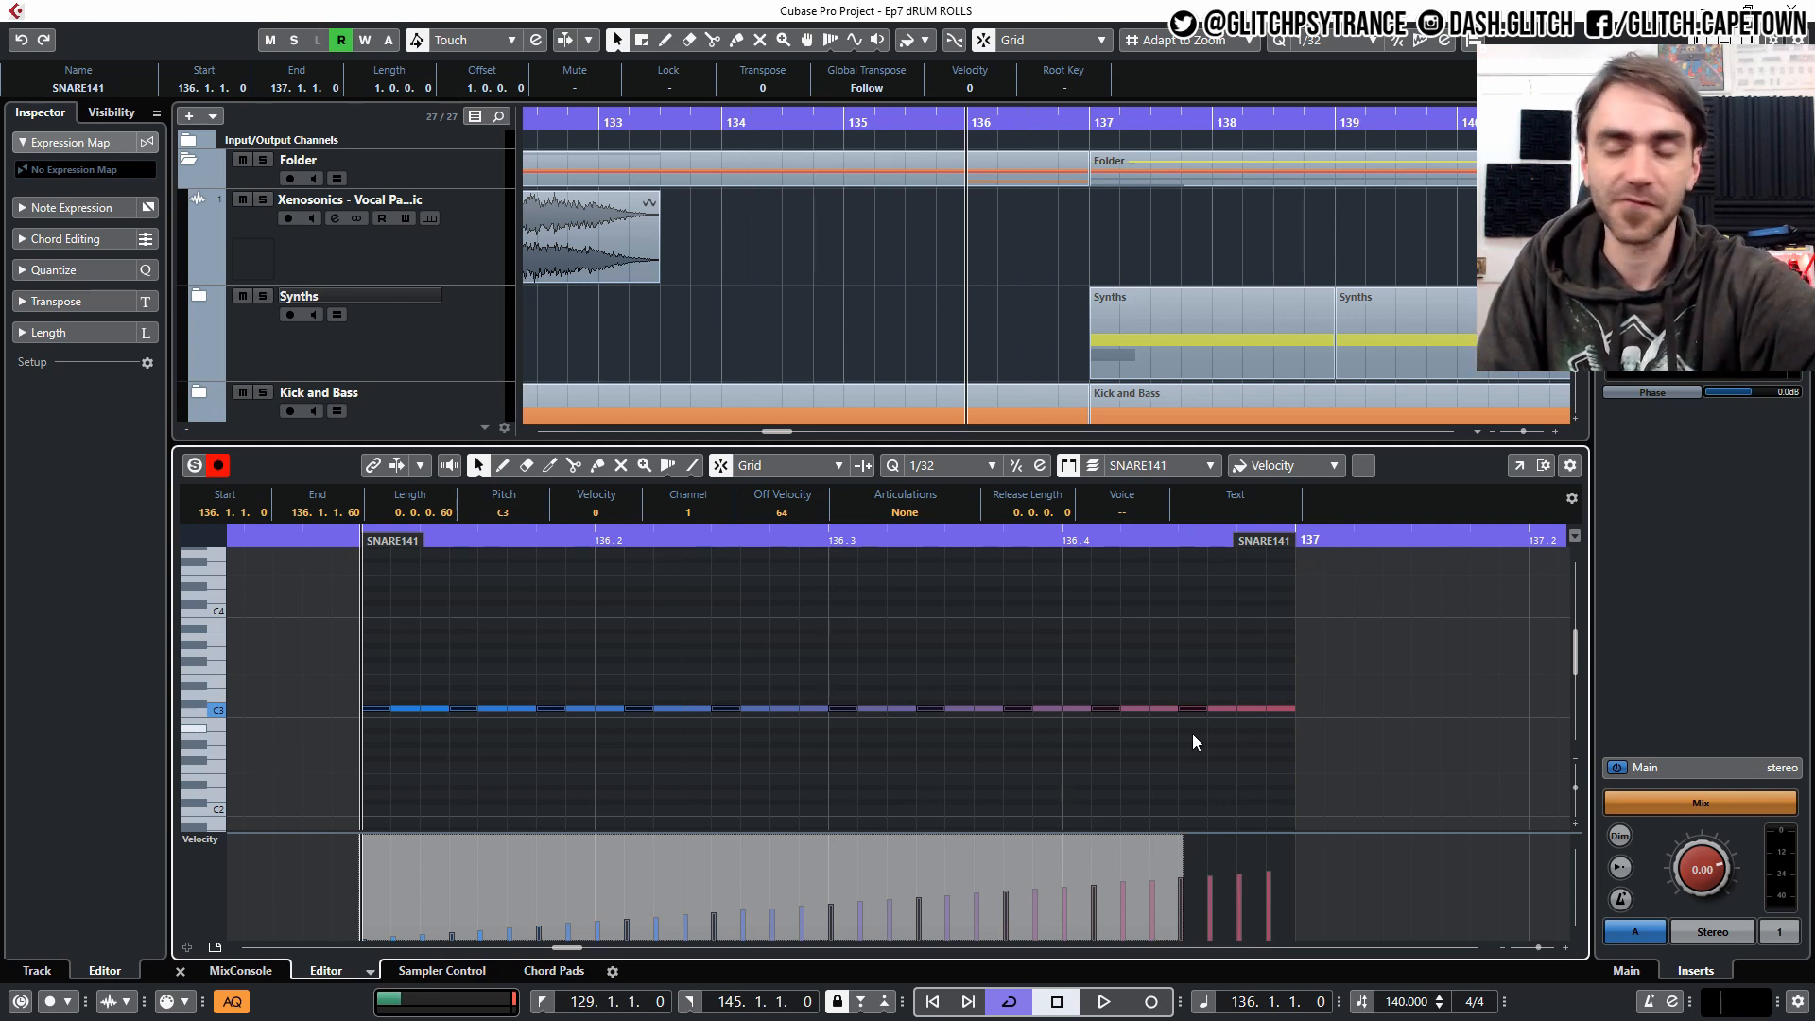
key("space")
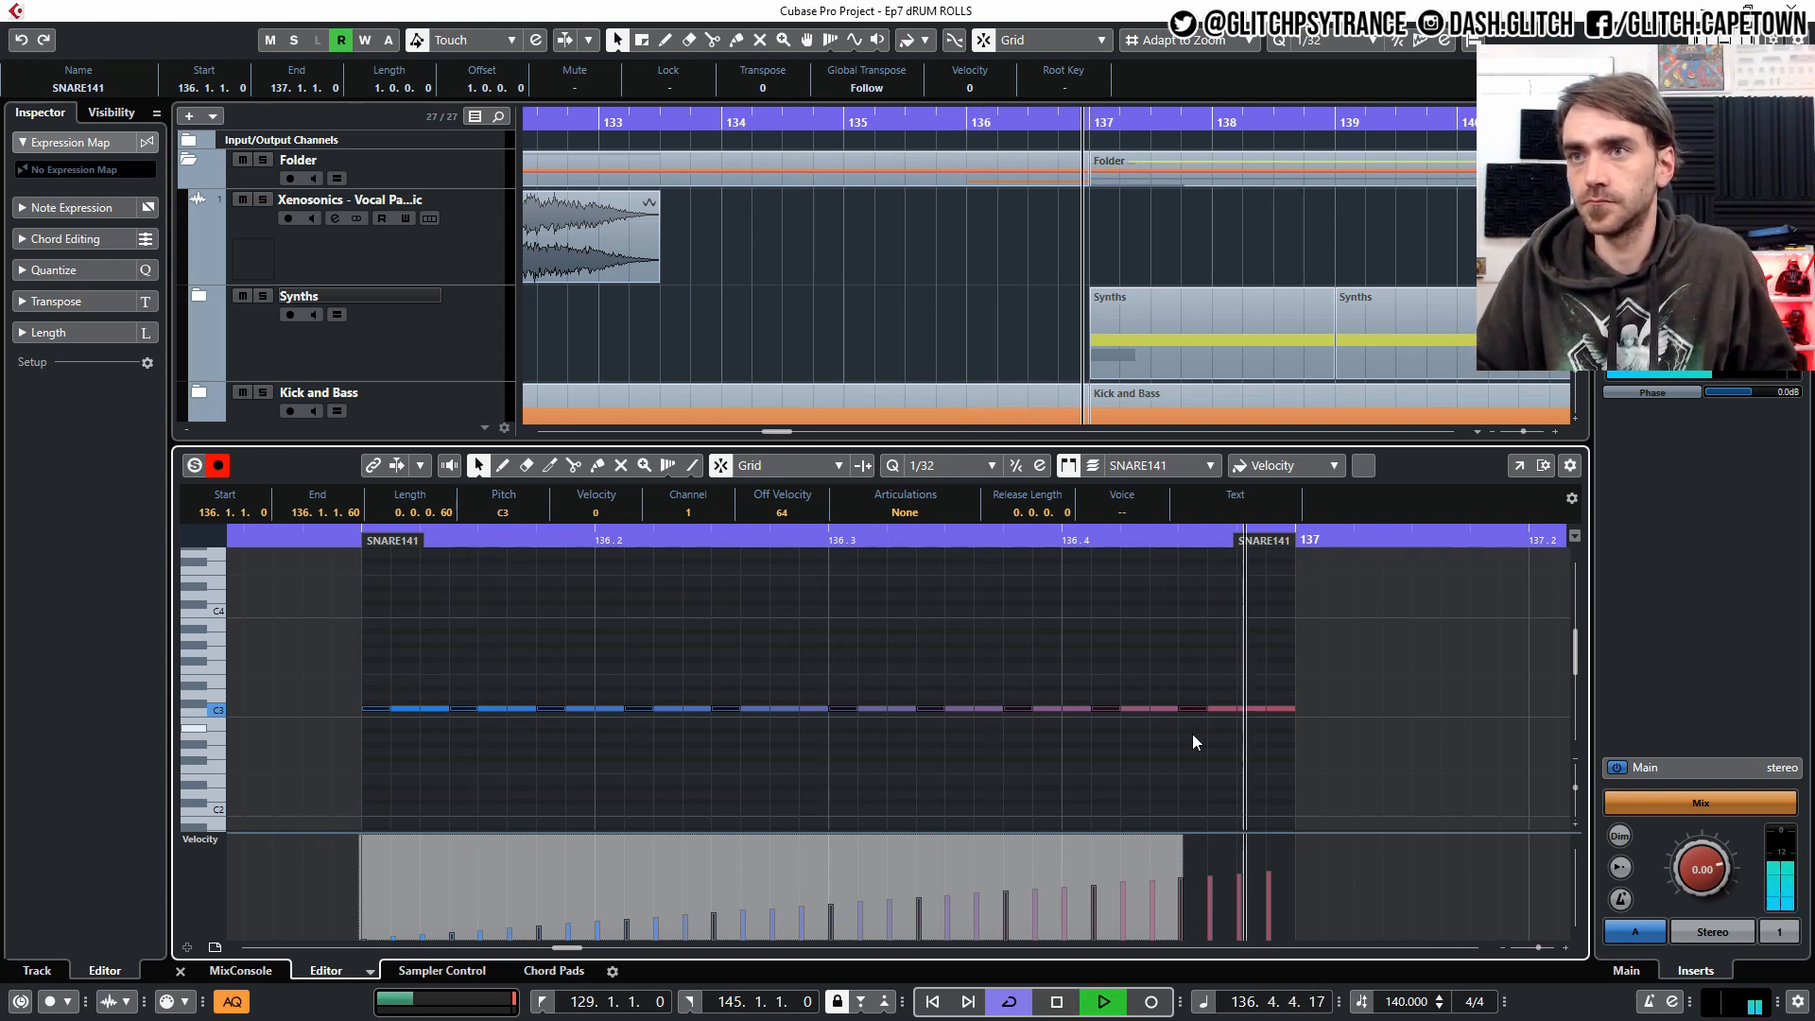
key("space")
left_click_drag(363, 835, 360, 826)
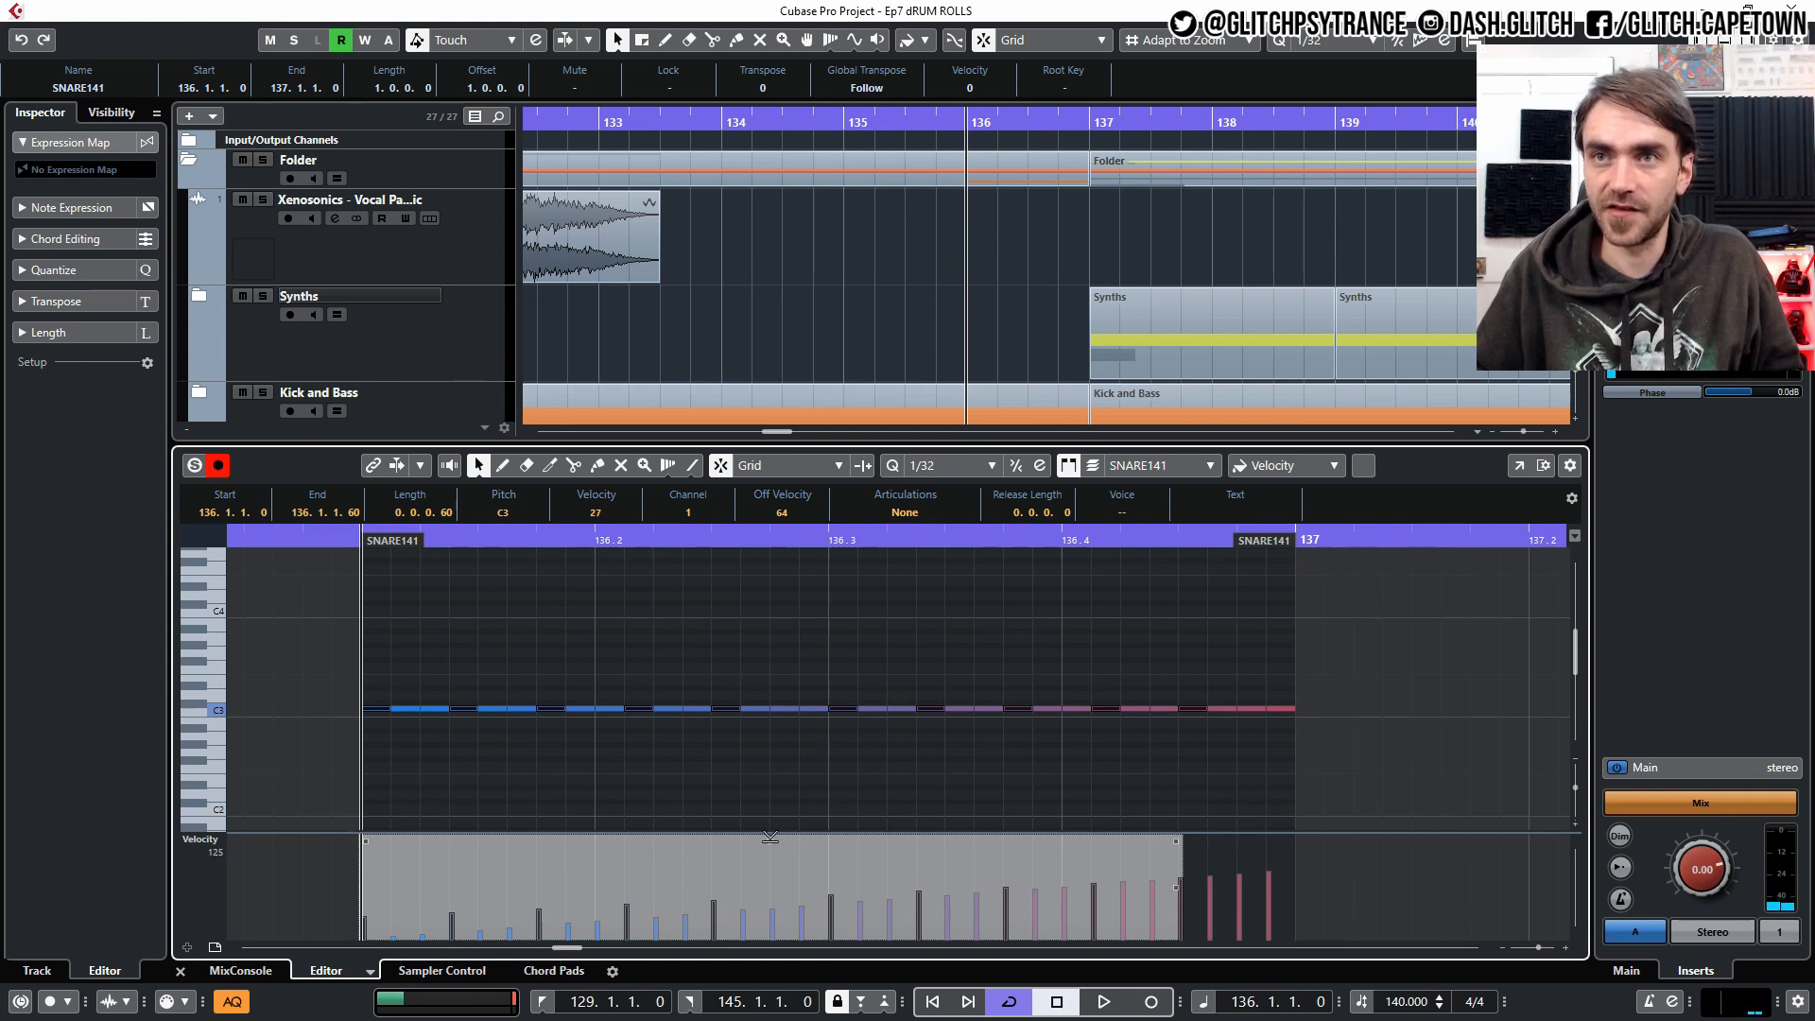
left_click_drag(770, 840, 766, 817)
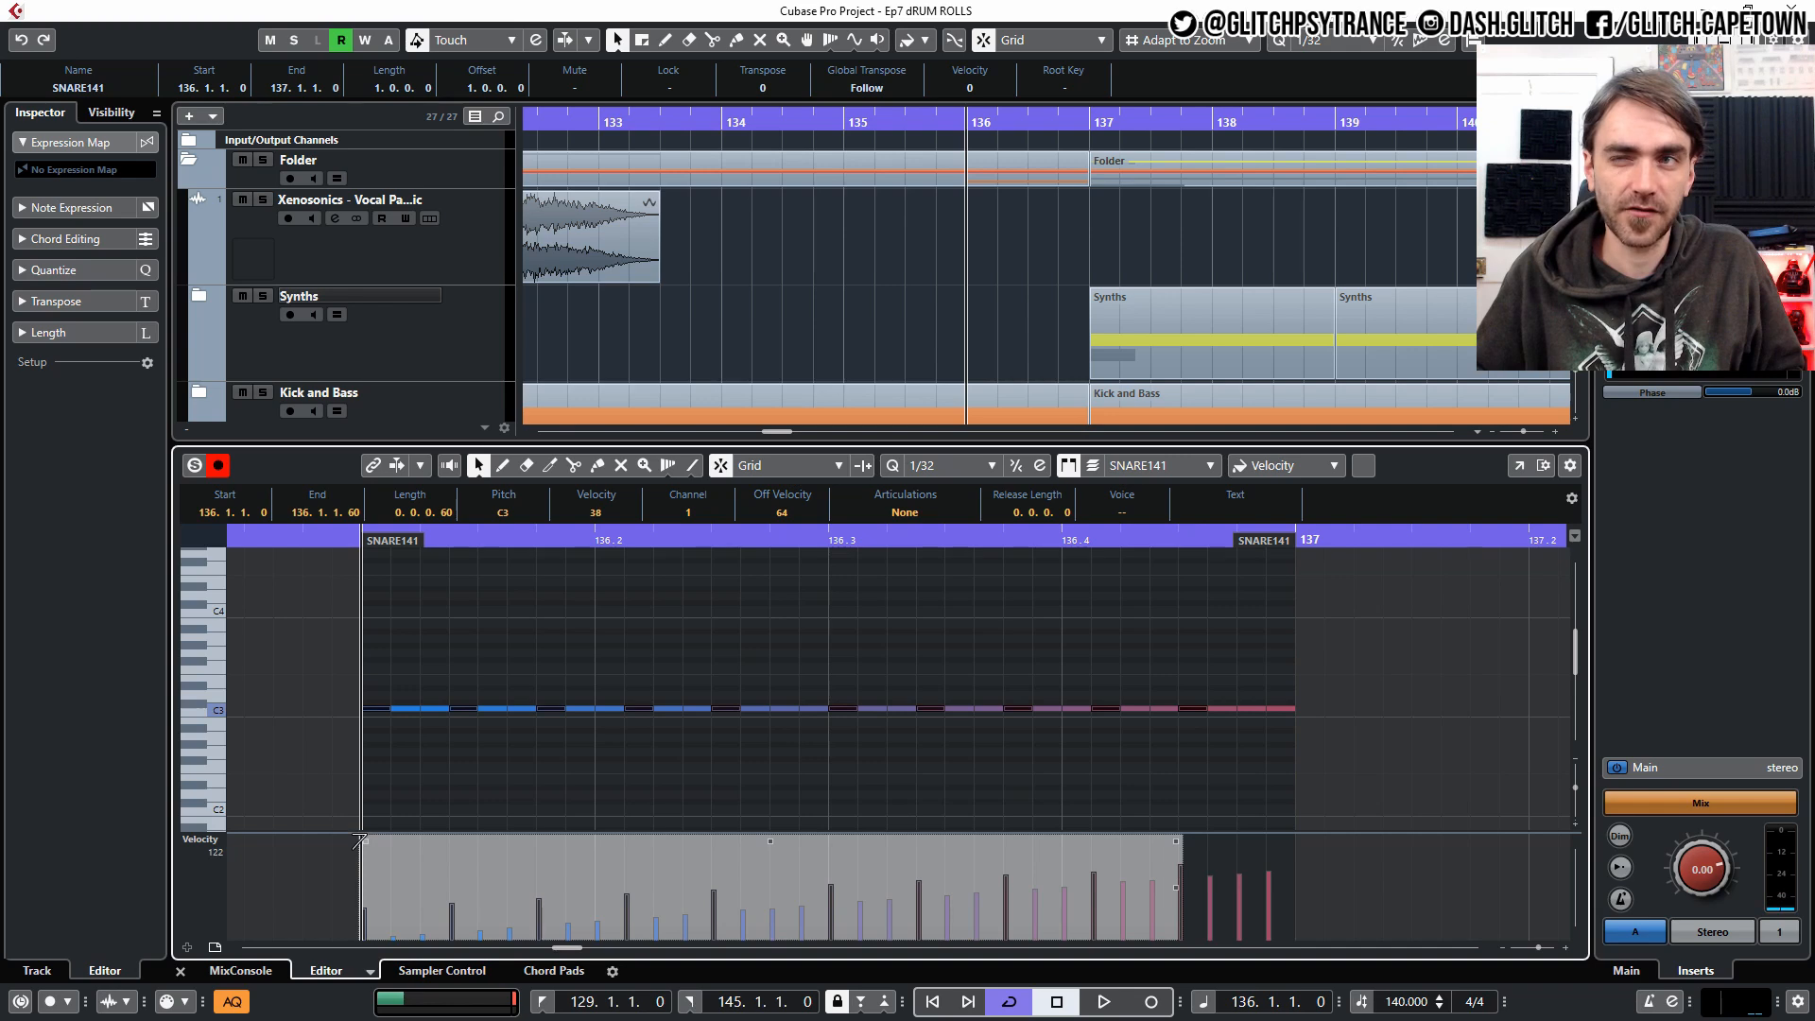
left_click(181, 971)
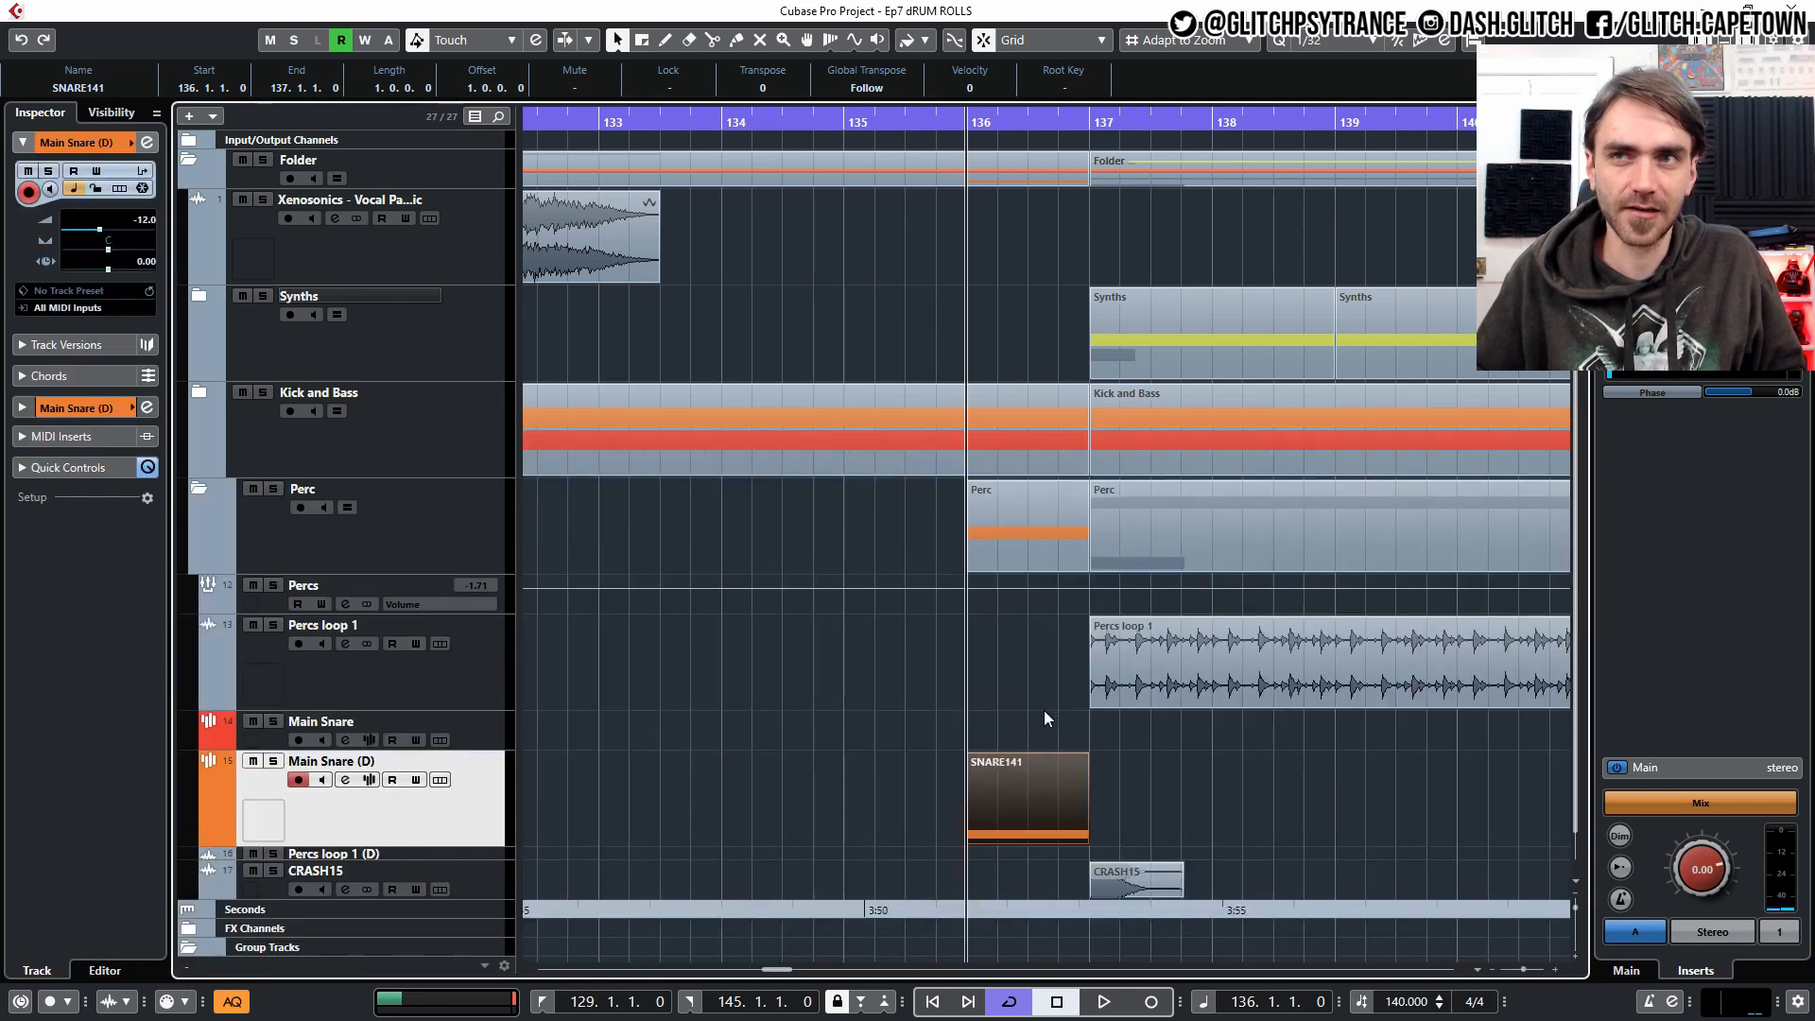
Try to lengthen the SNARE141 part on the Main Snare (D) track past 137.1.1, and undo the resize.
scroll(1045, 714, "down", 2)
scroll(993, 747, "right", 1)
scroll(819, 819, "right", 1)
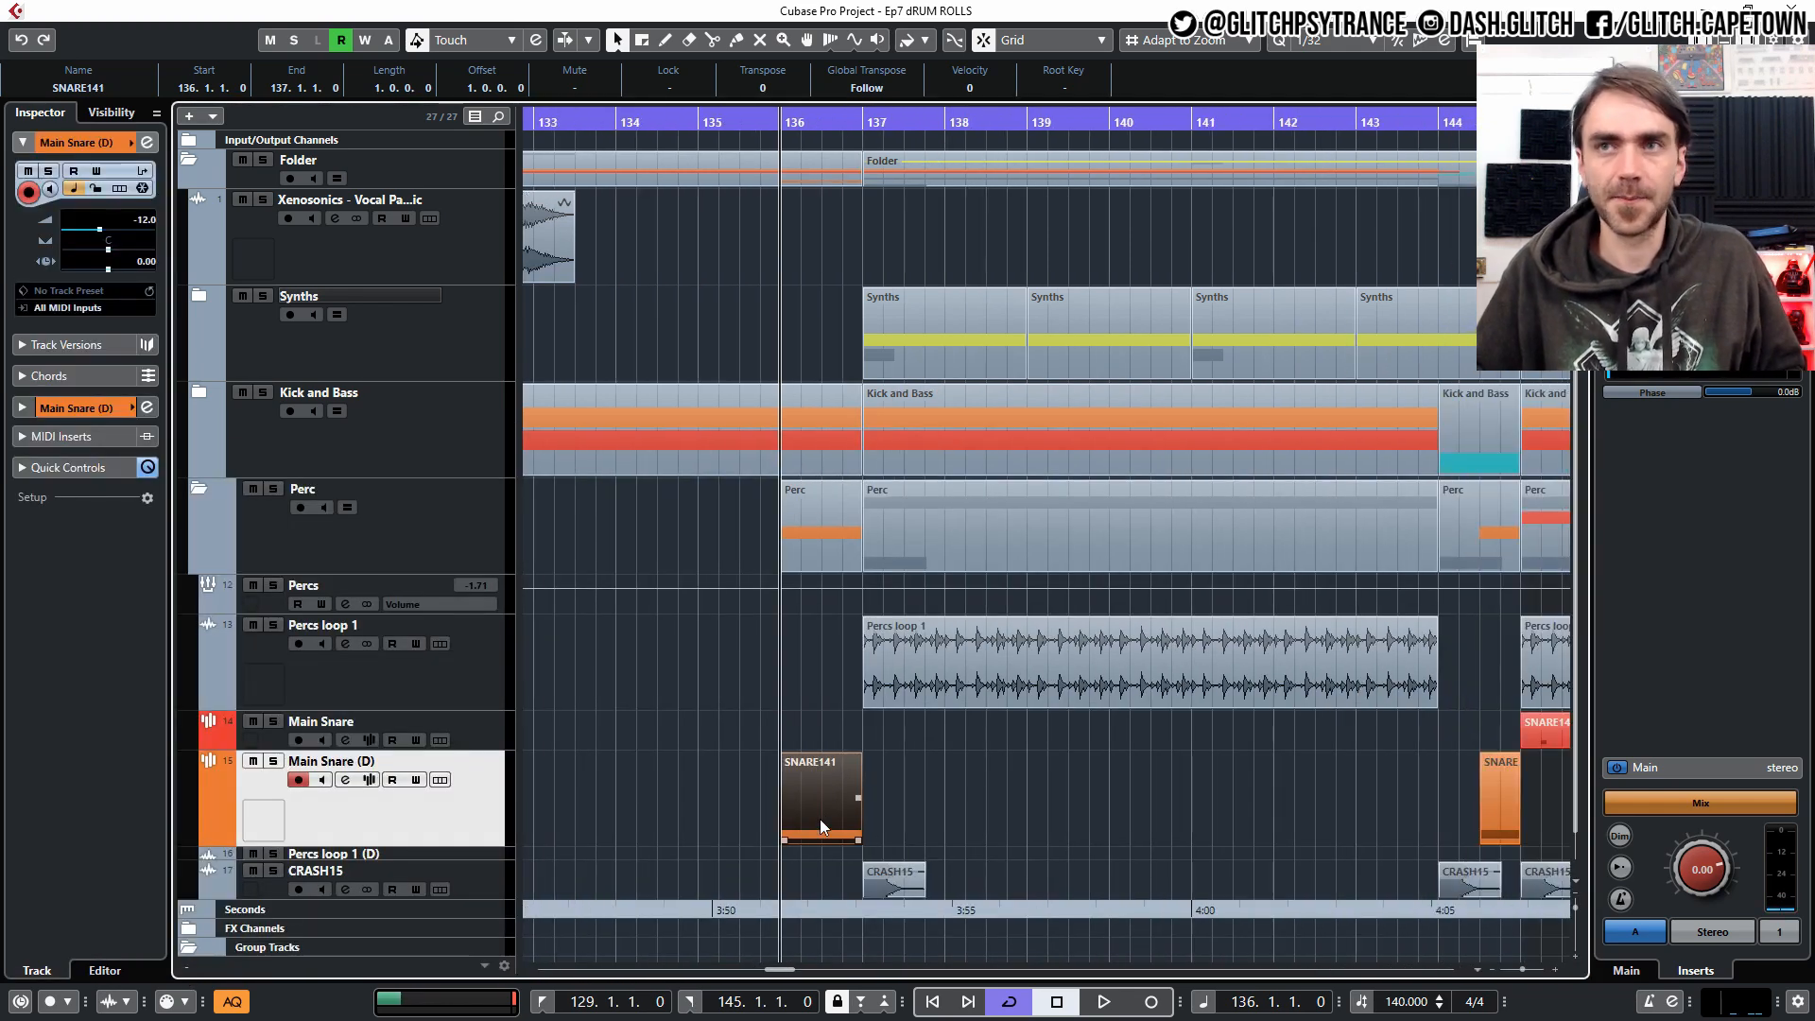
left_click_drag(856, 804, 938, 824)
key("ctrl+z")
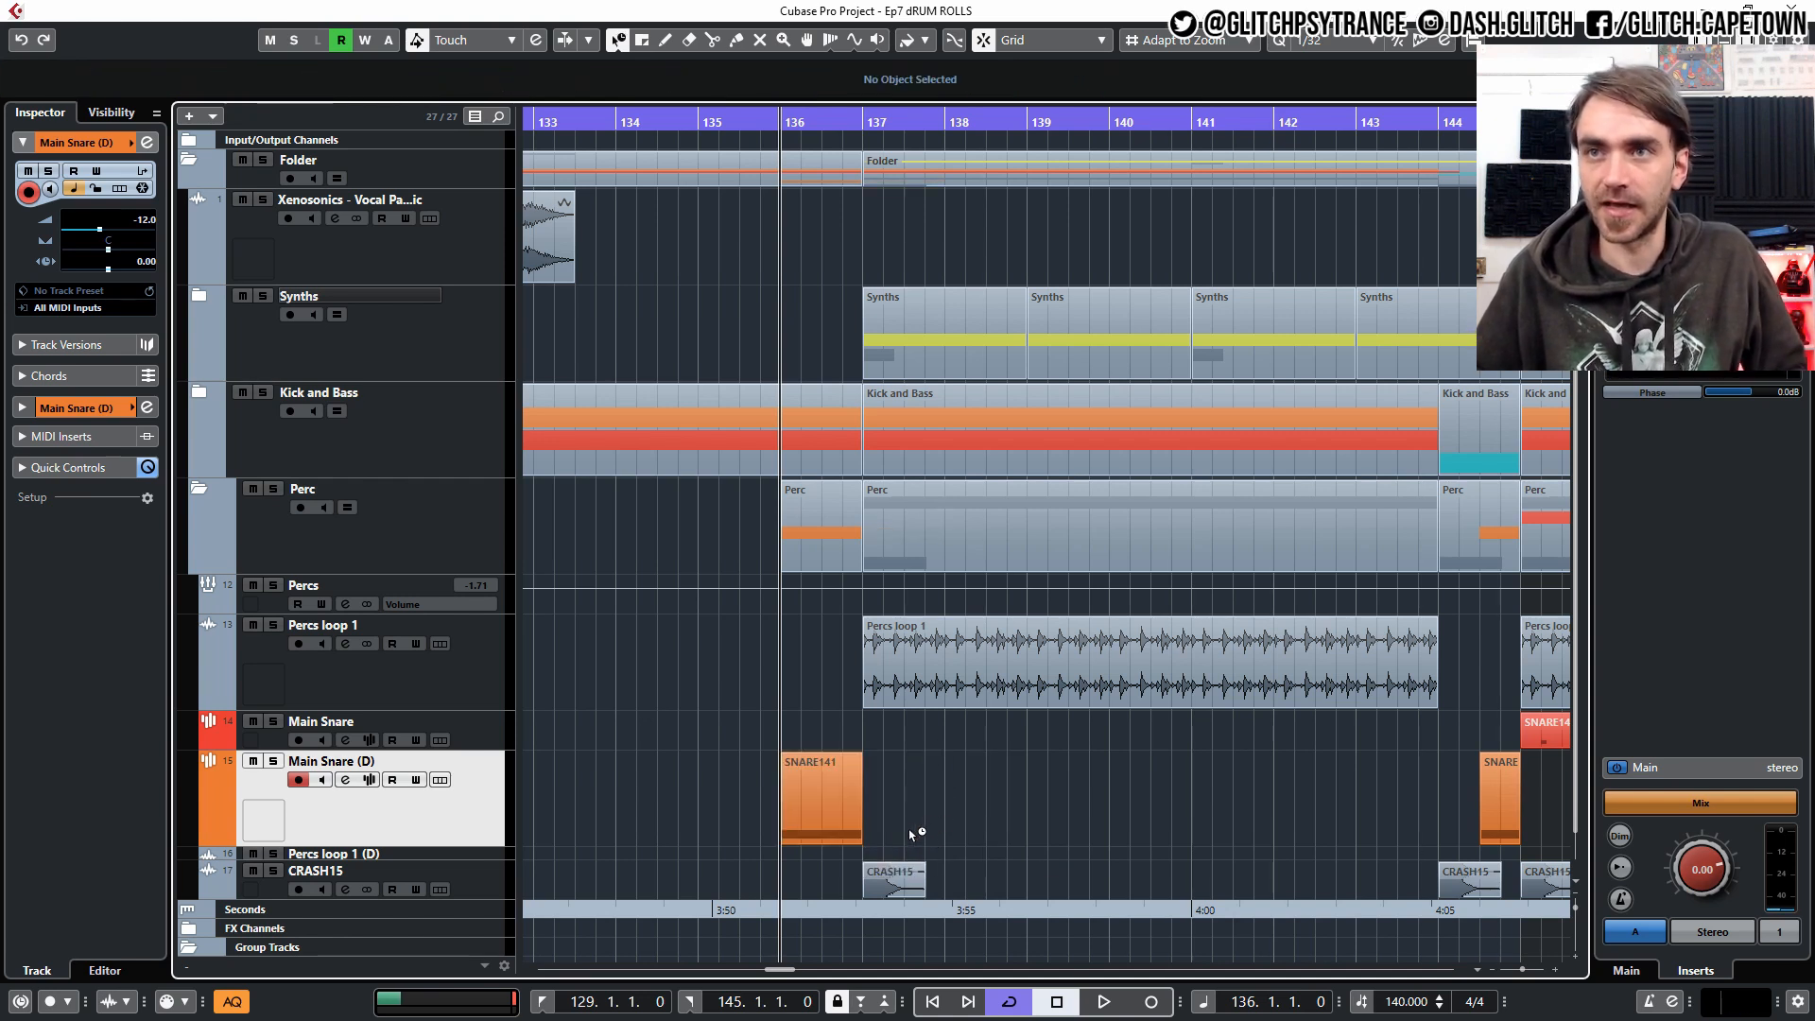
Try stretching the SNARE141 part to two bars starting at 135.1.1, and audition it from there into bar 137.
left_click(830, 830)
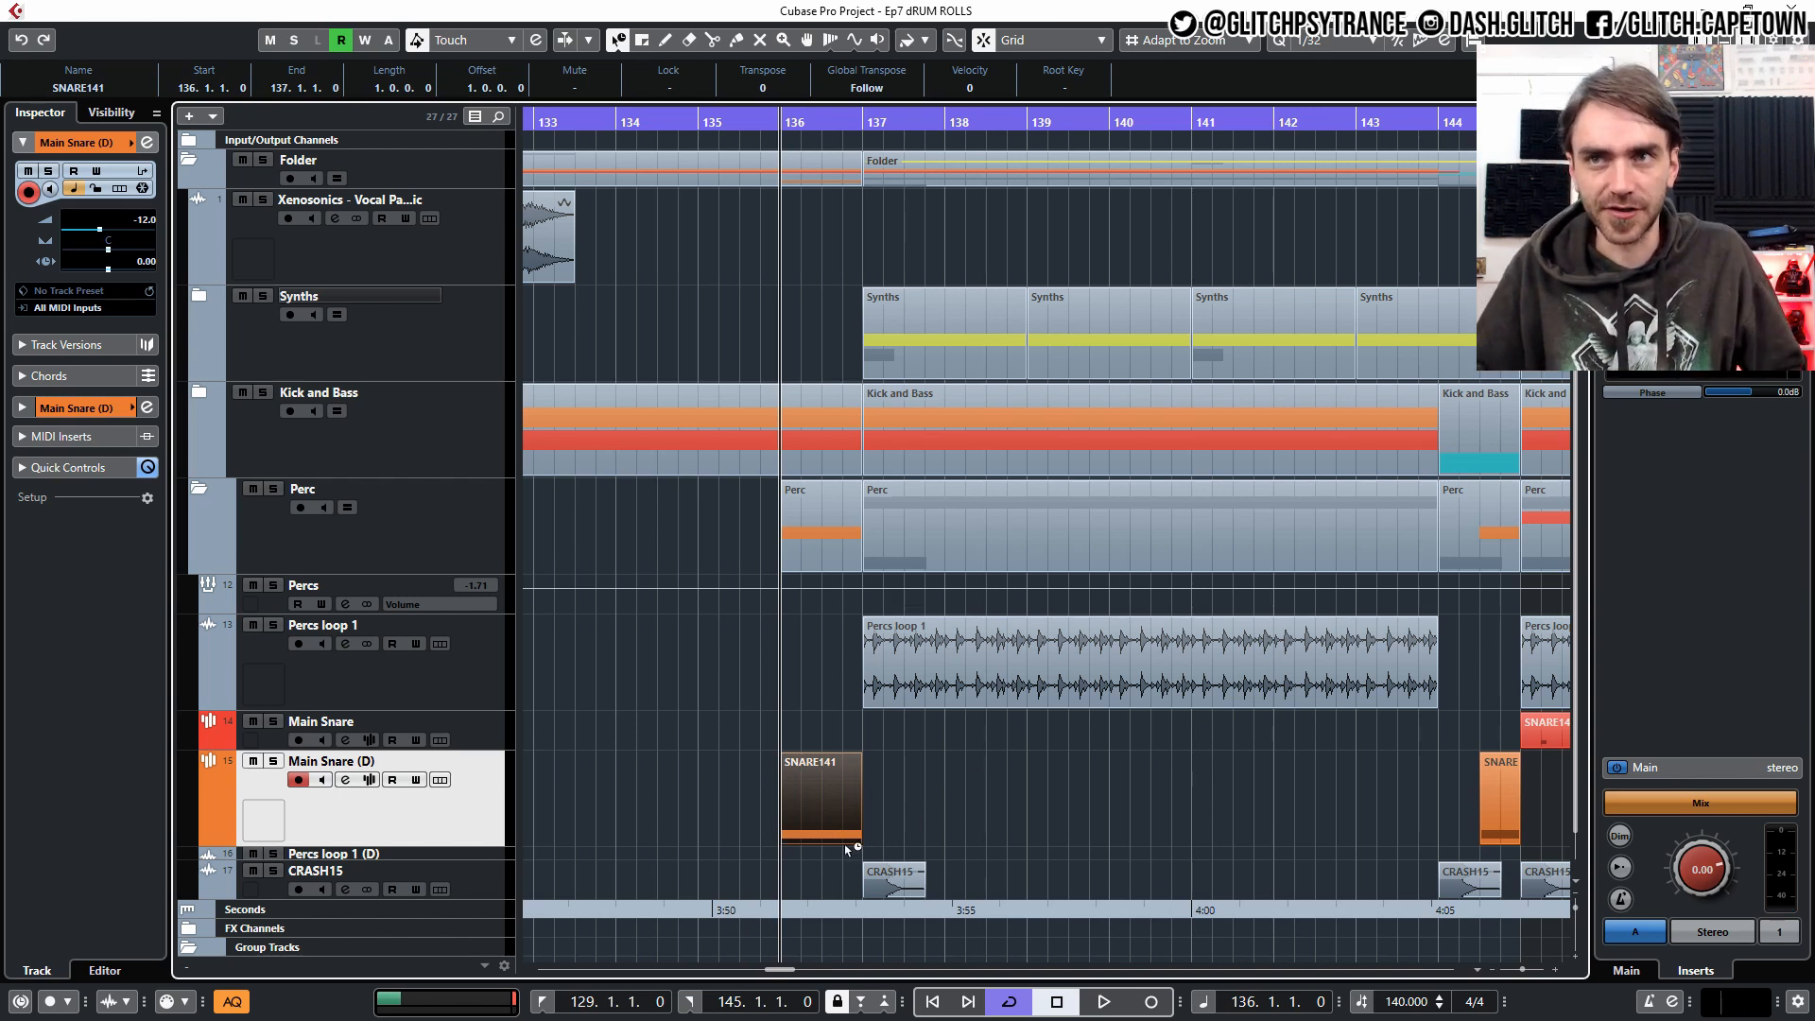
left_click_drag(858, 840, 775, 820)
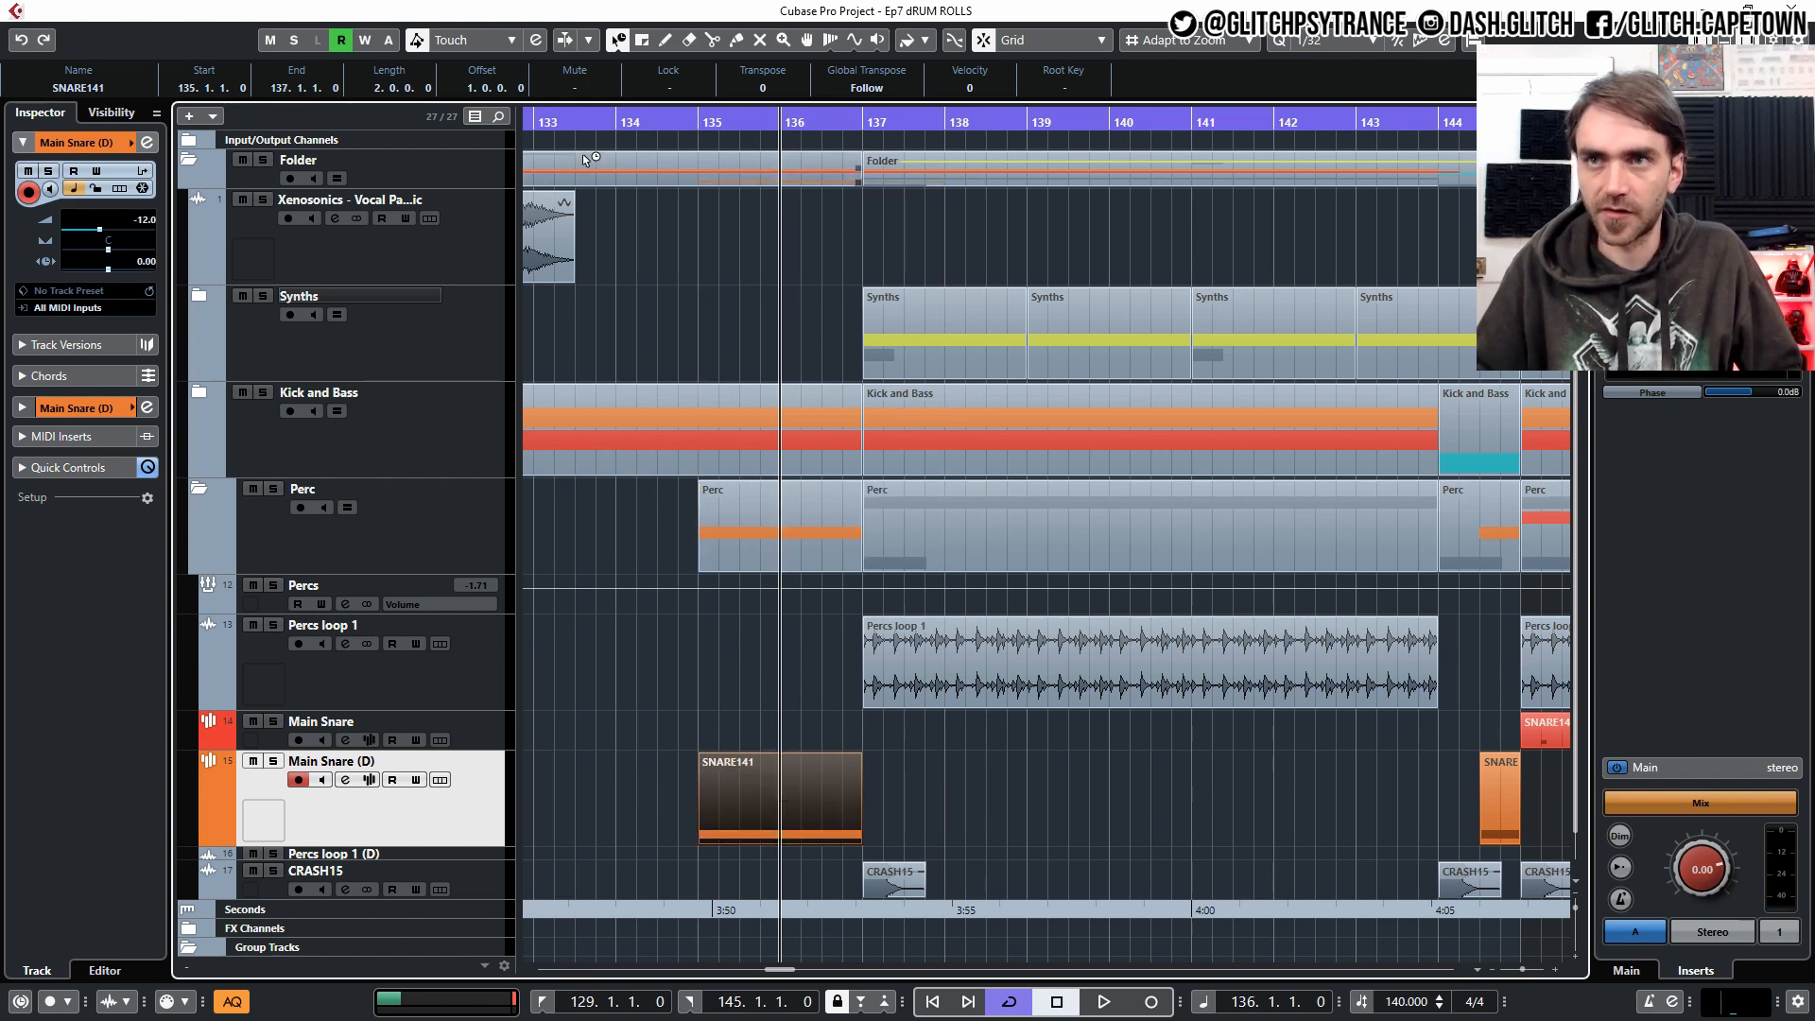
left_click(695, 127)
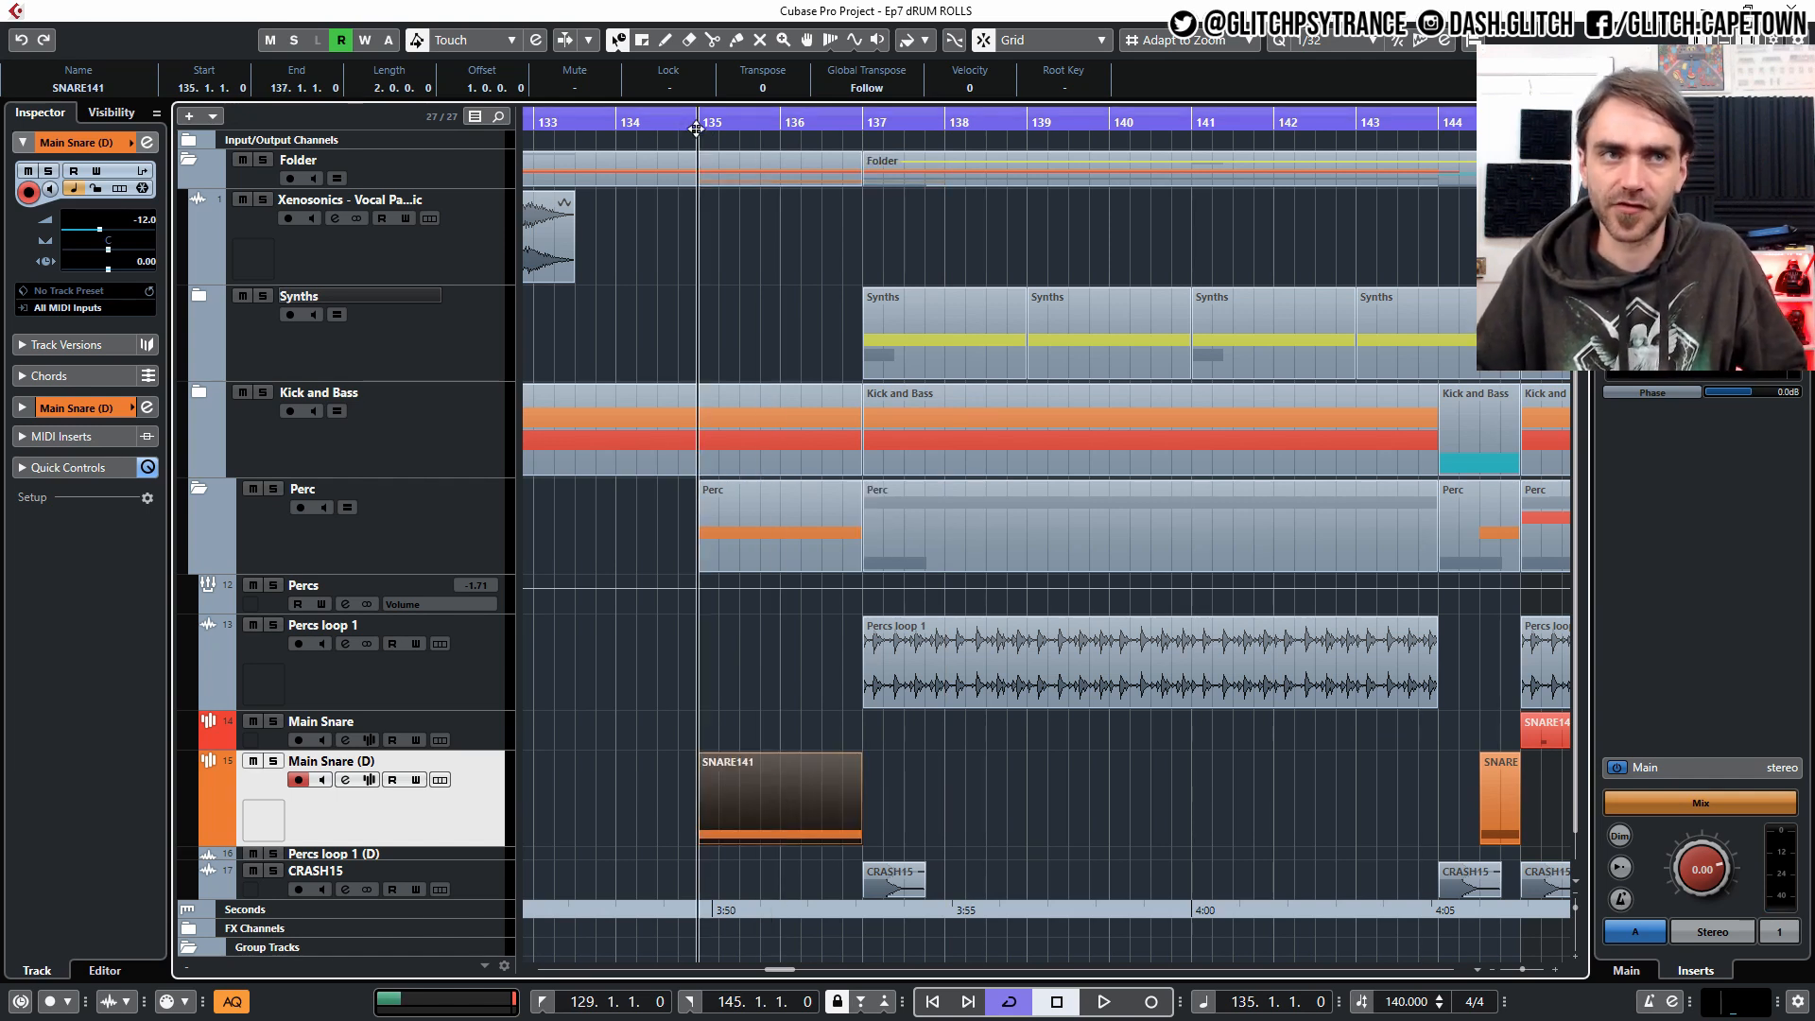
key("space")
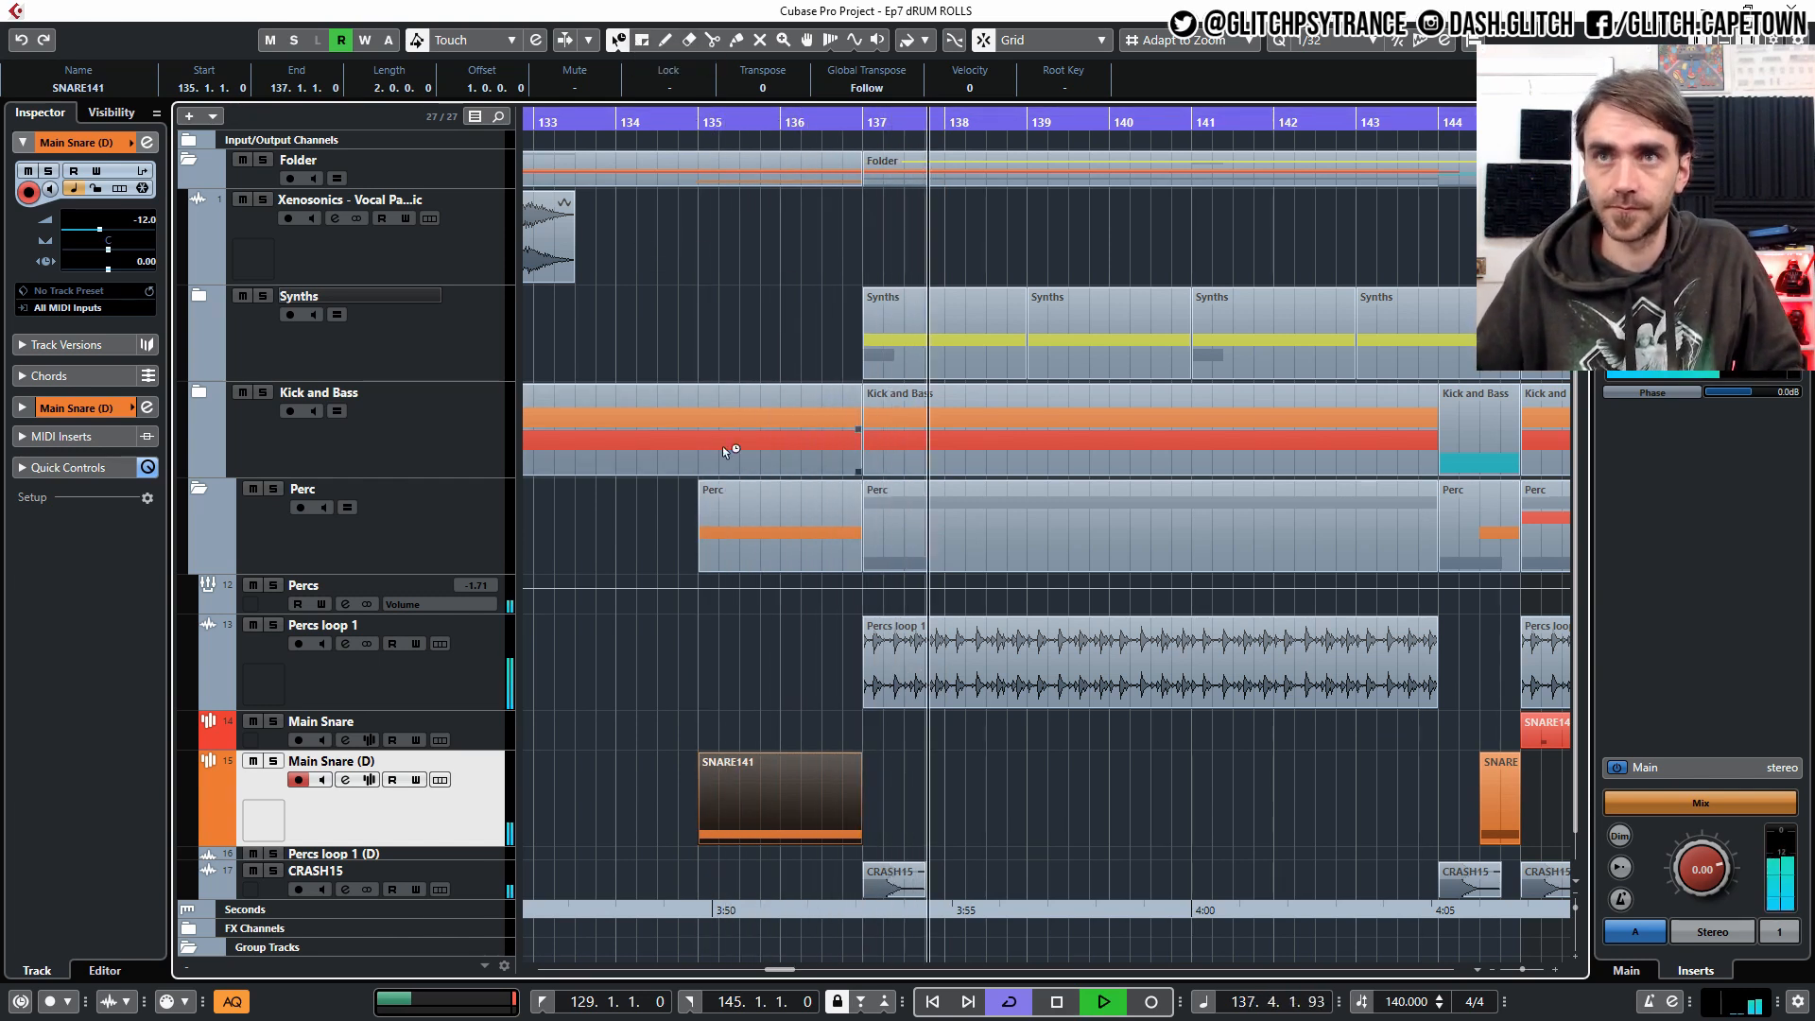
key("space")
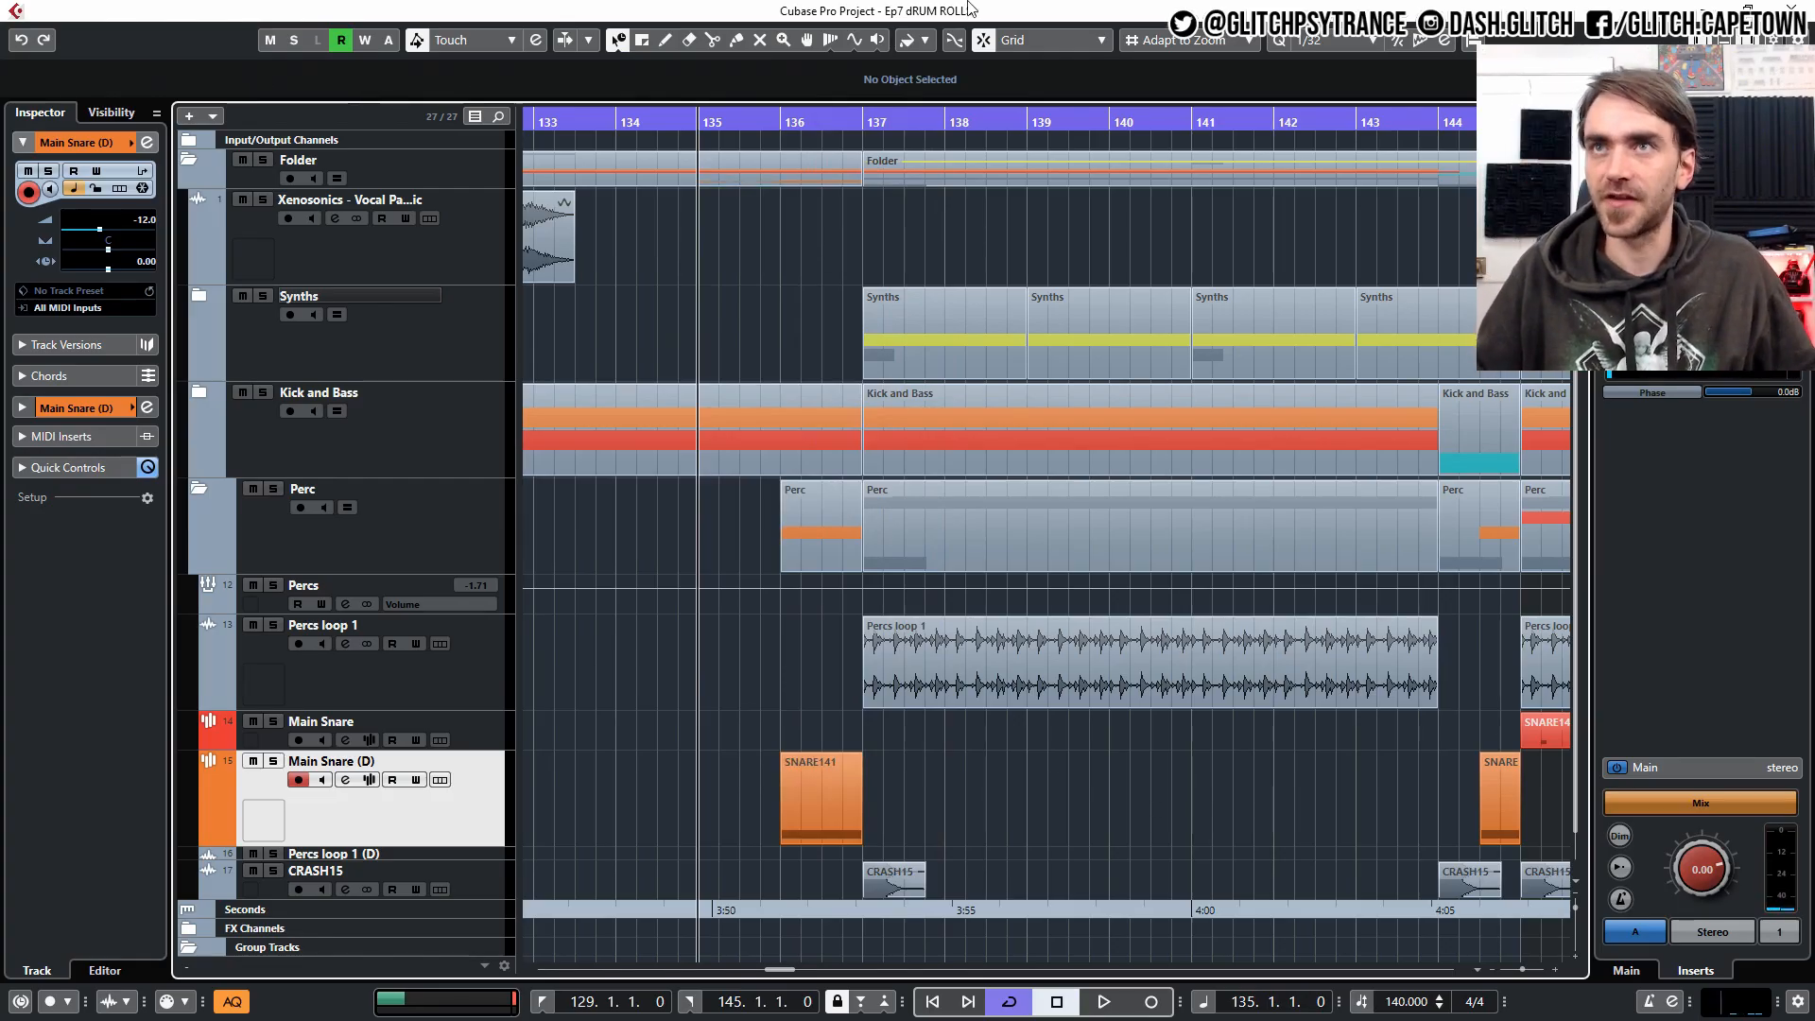
Switch the object selection tool back to normal sizing.
left_click(616, 40)
left_click(630, 68)
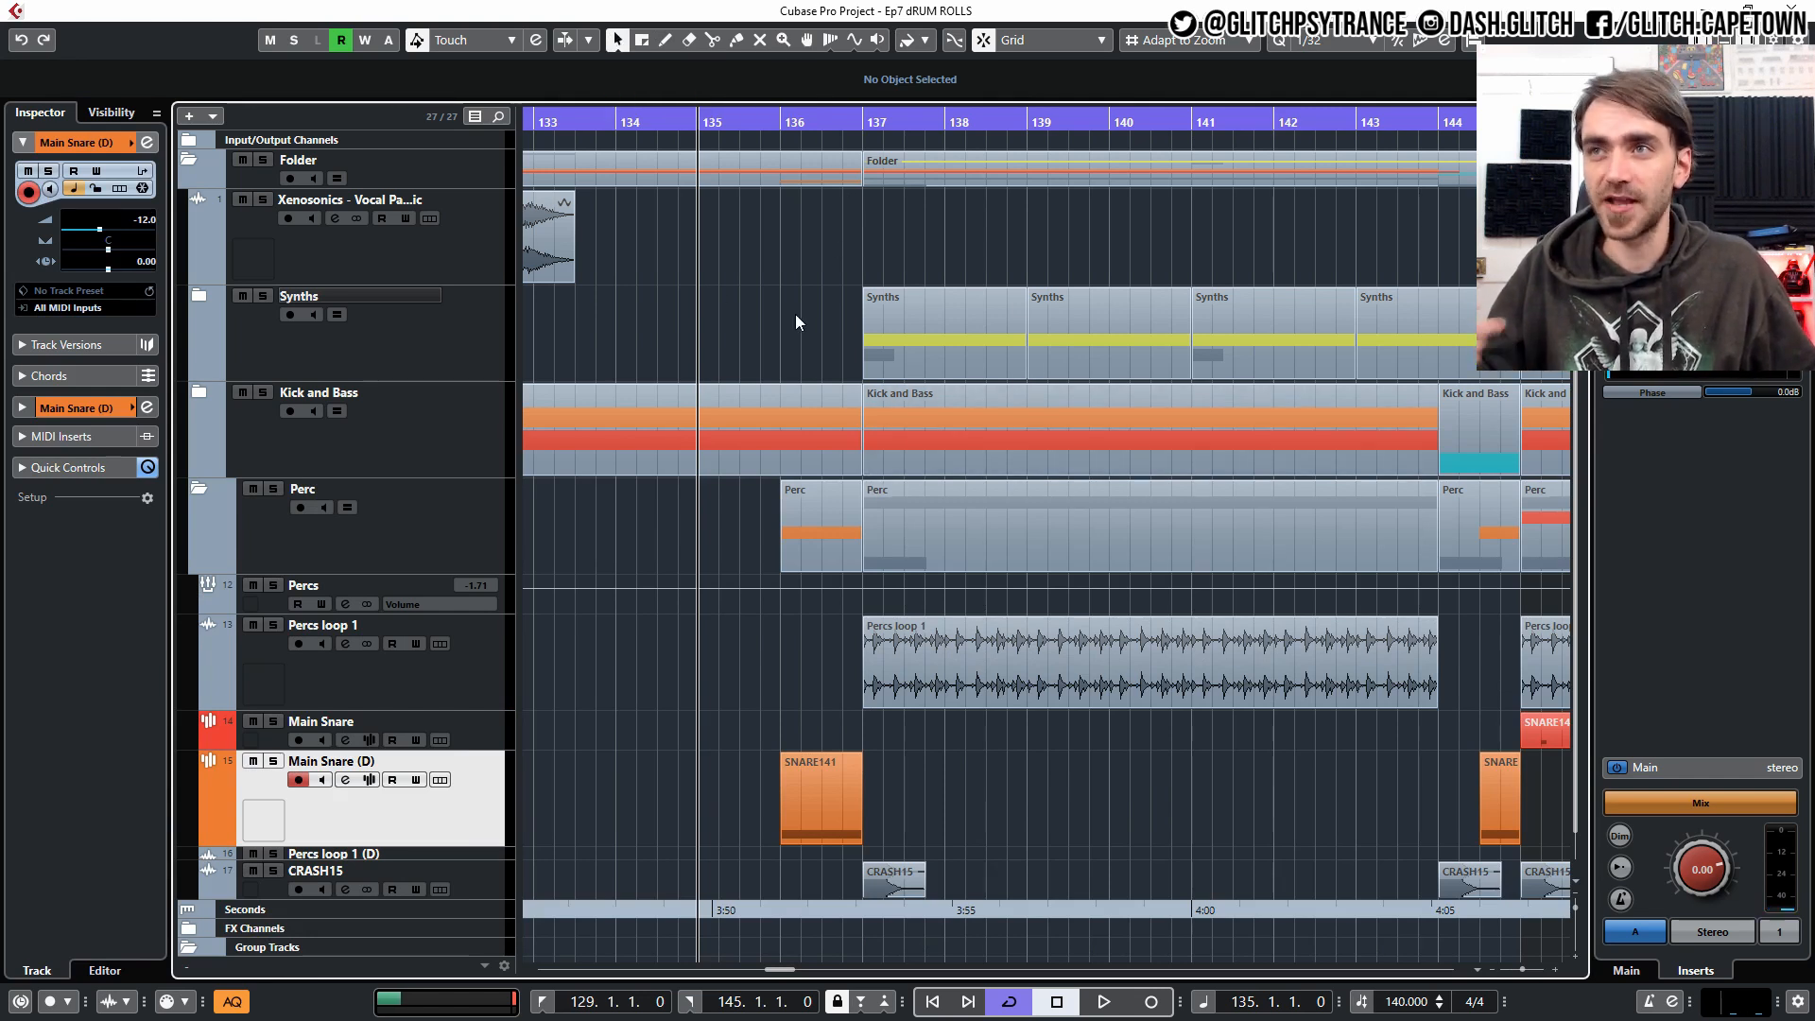
Compare the one-bar SNARE141 roll at 136.1.1 with the shorter Main Snare (D) part just before bar 145.
scroll(798, 314, "right", 3)
left_click(582, 817)
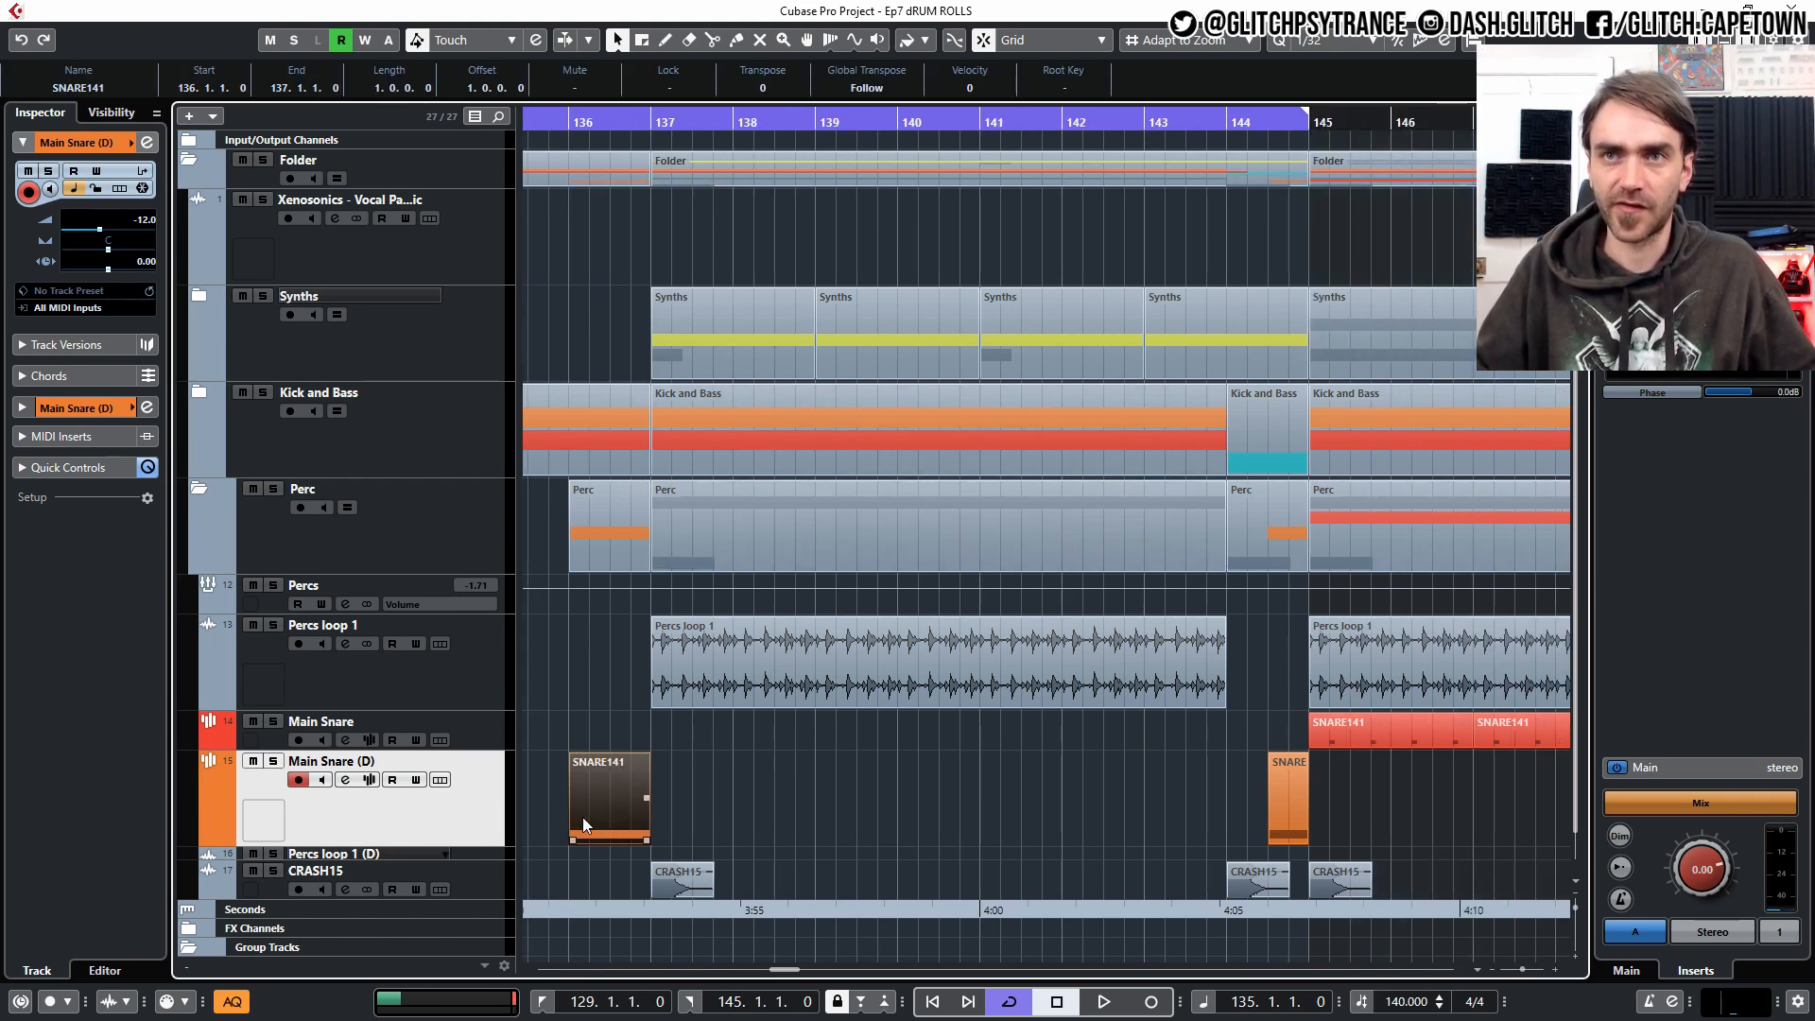
left_click(1103, 828)
scroll(1102, 831, "right", 2)
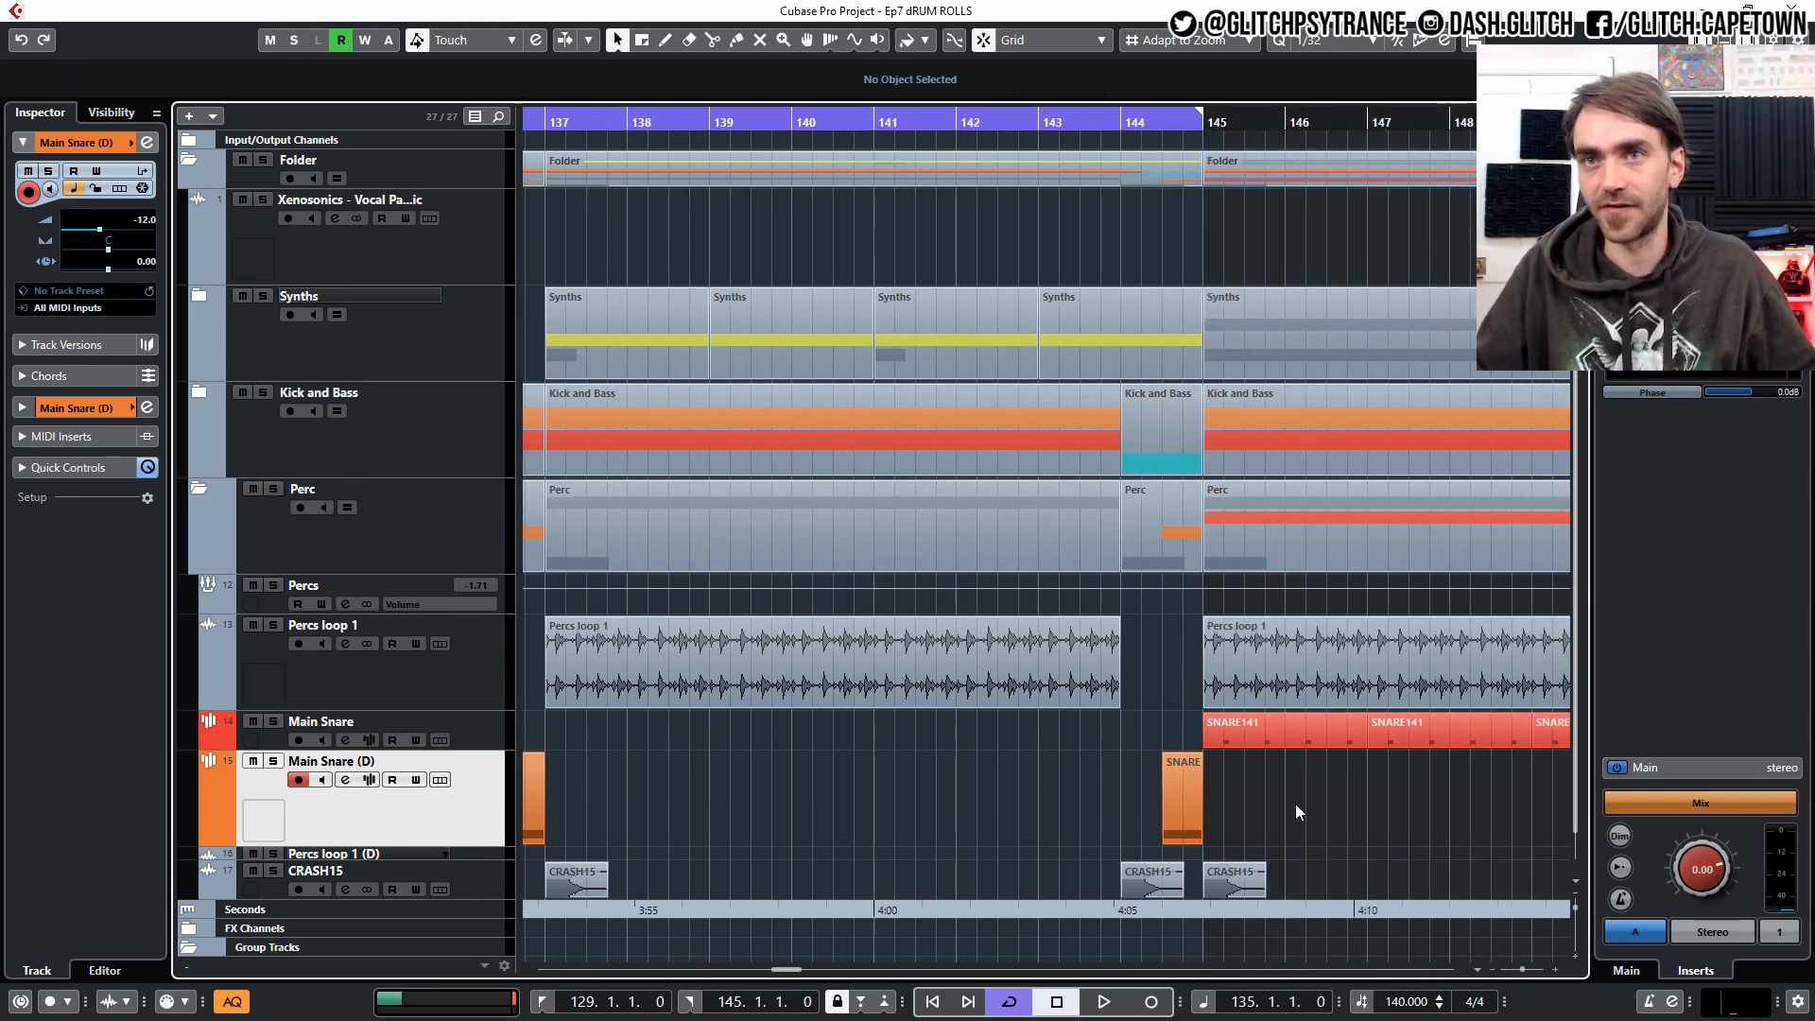
Expand the Kick and Bass folder track to reveal its audio and Kick Fills tracks around bar 144.
scroll(1102, 832, "down", 2)
scroll(914, 769, "up", 3)
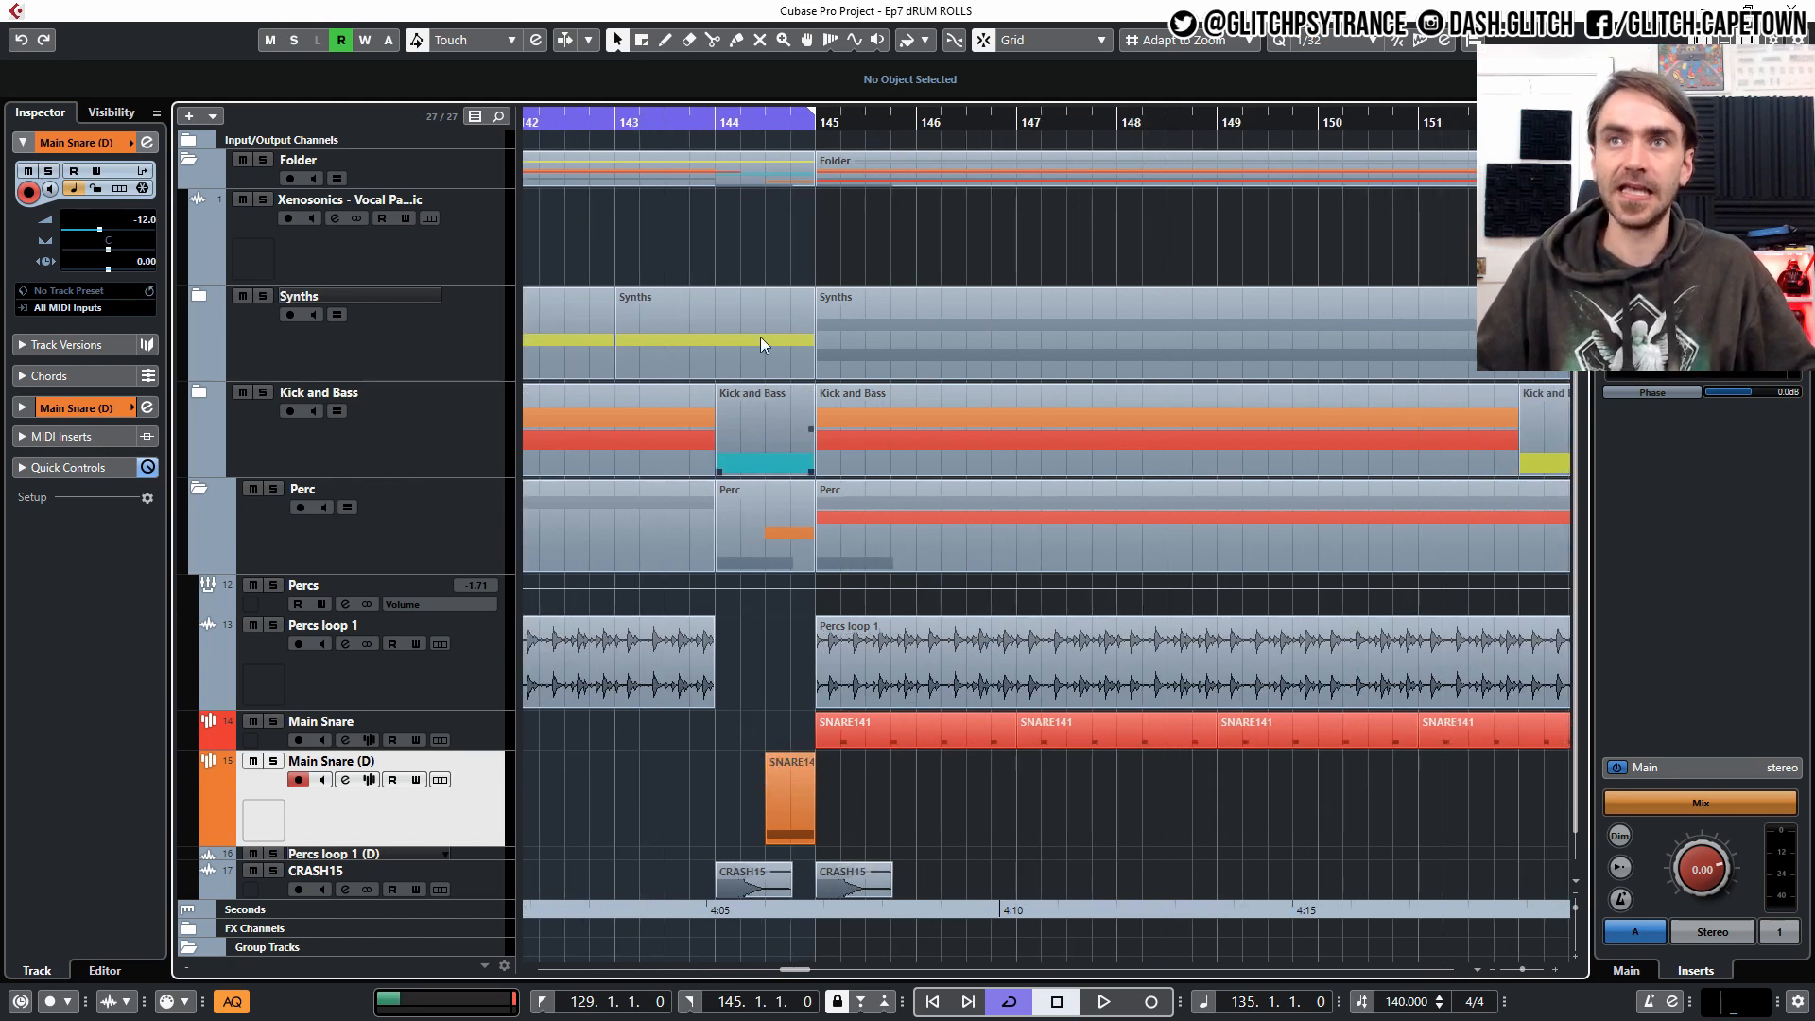
left_click(216, 403)
left_click(200, 393)
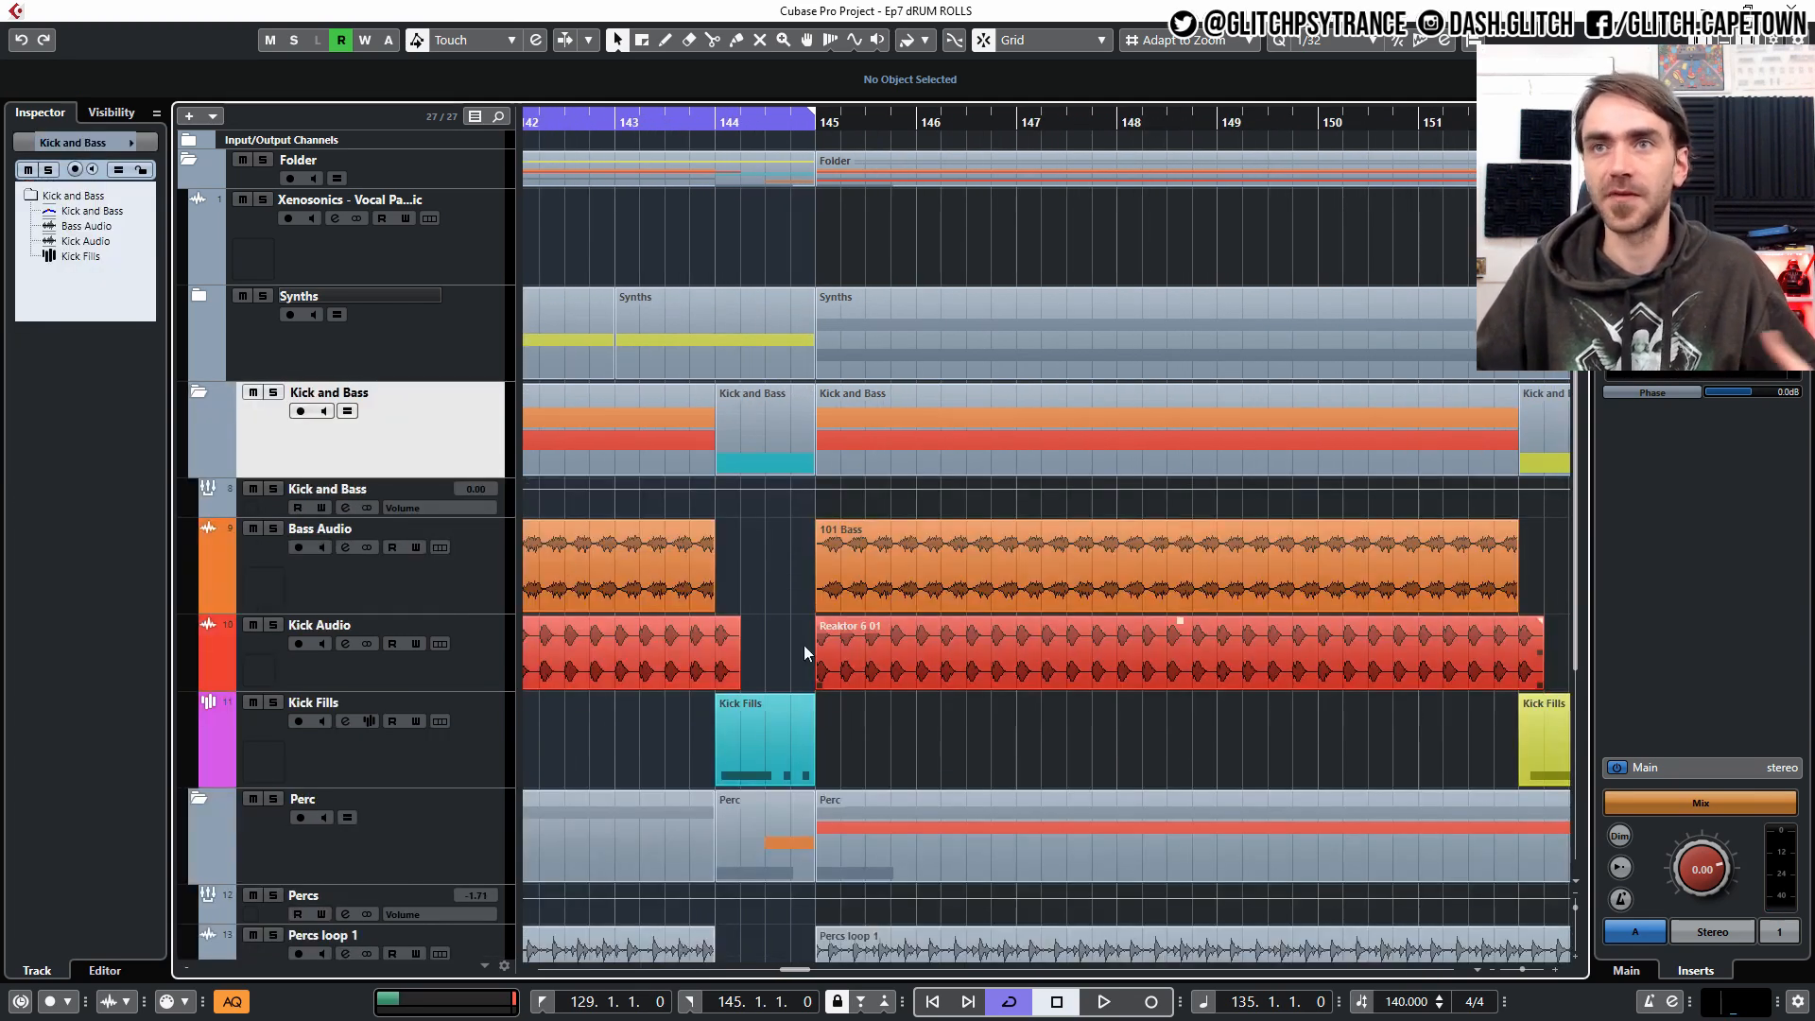
Open the Kick Fills part at bar 144 and examine its rising roll notes and accent hits with their velocities.
double_click(748, 750)
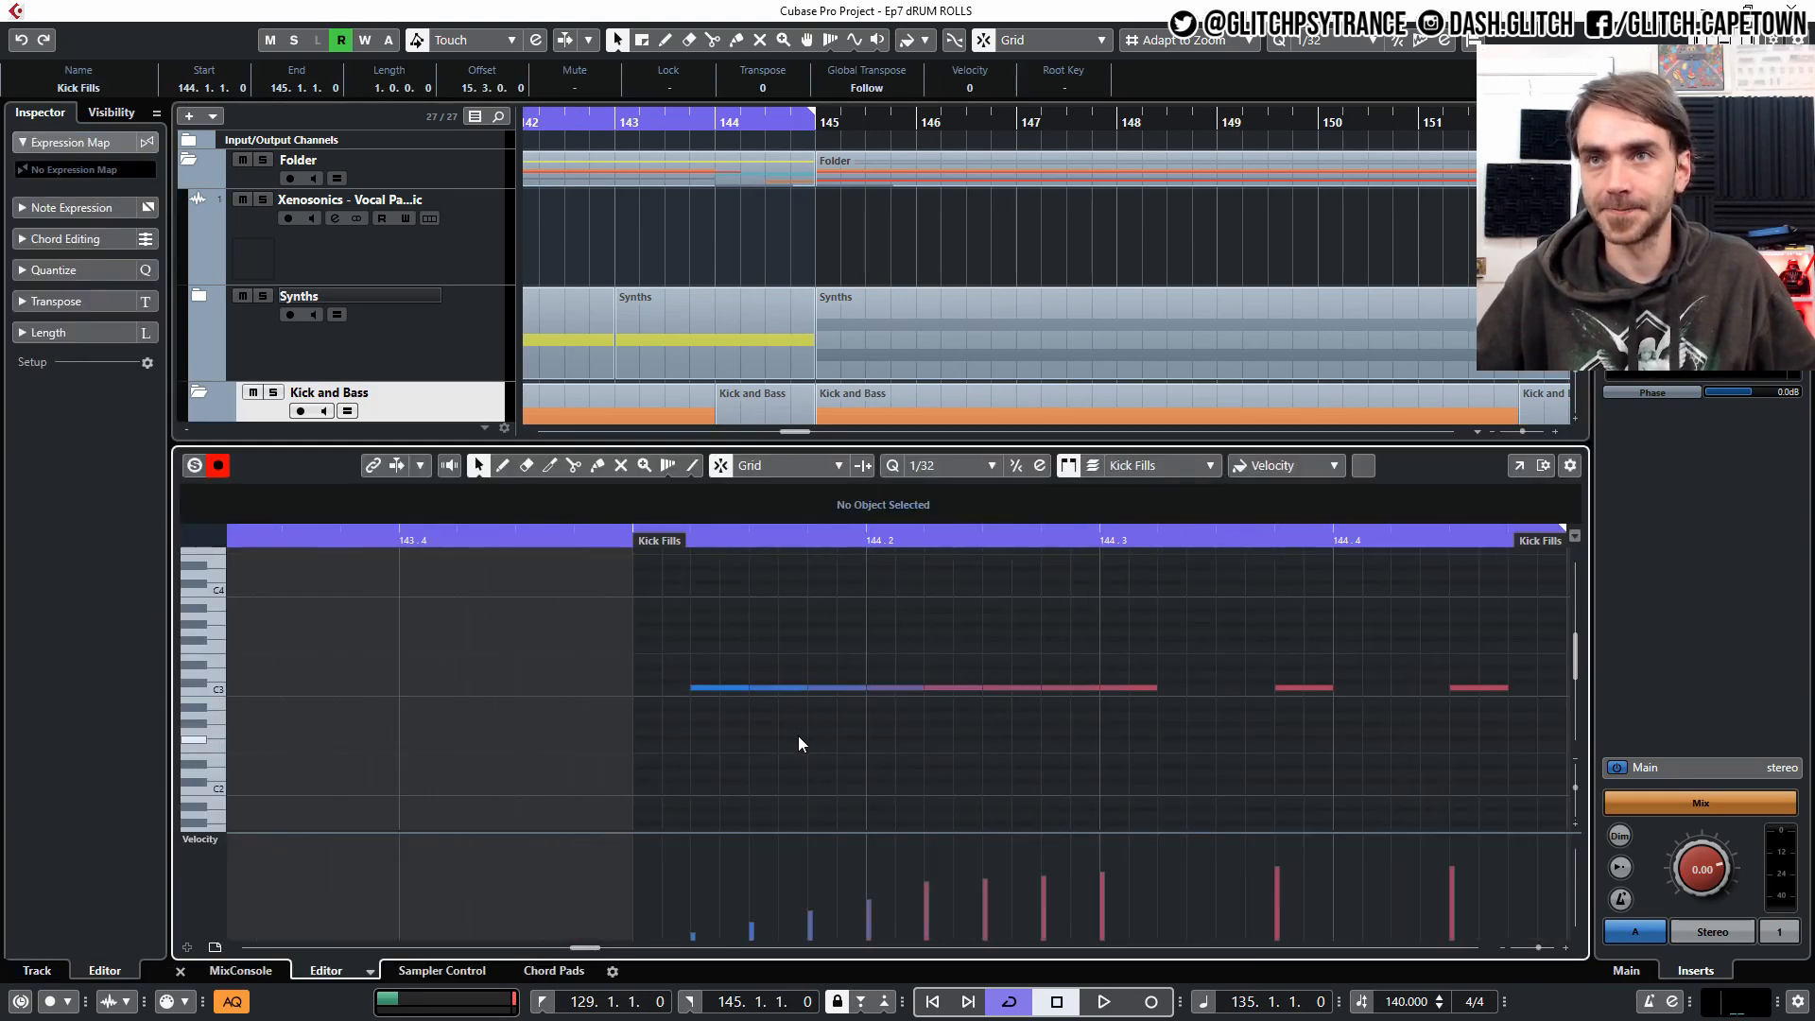
scroll(960, 748, "down", 4)
left_click_drag(641, 646, 871, 753)
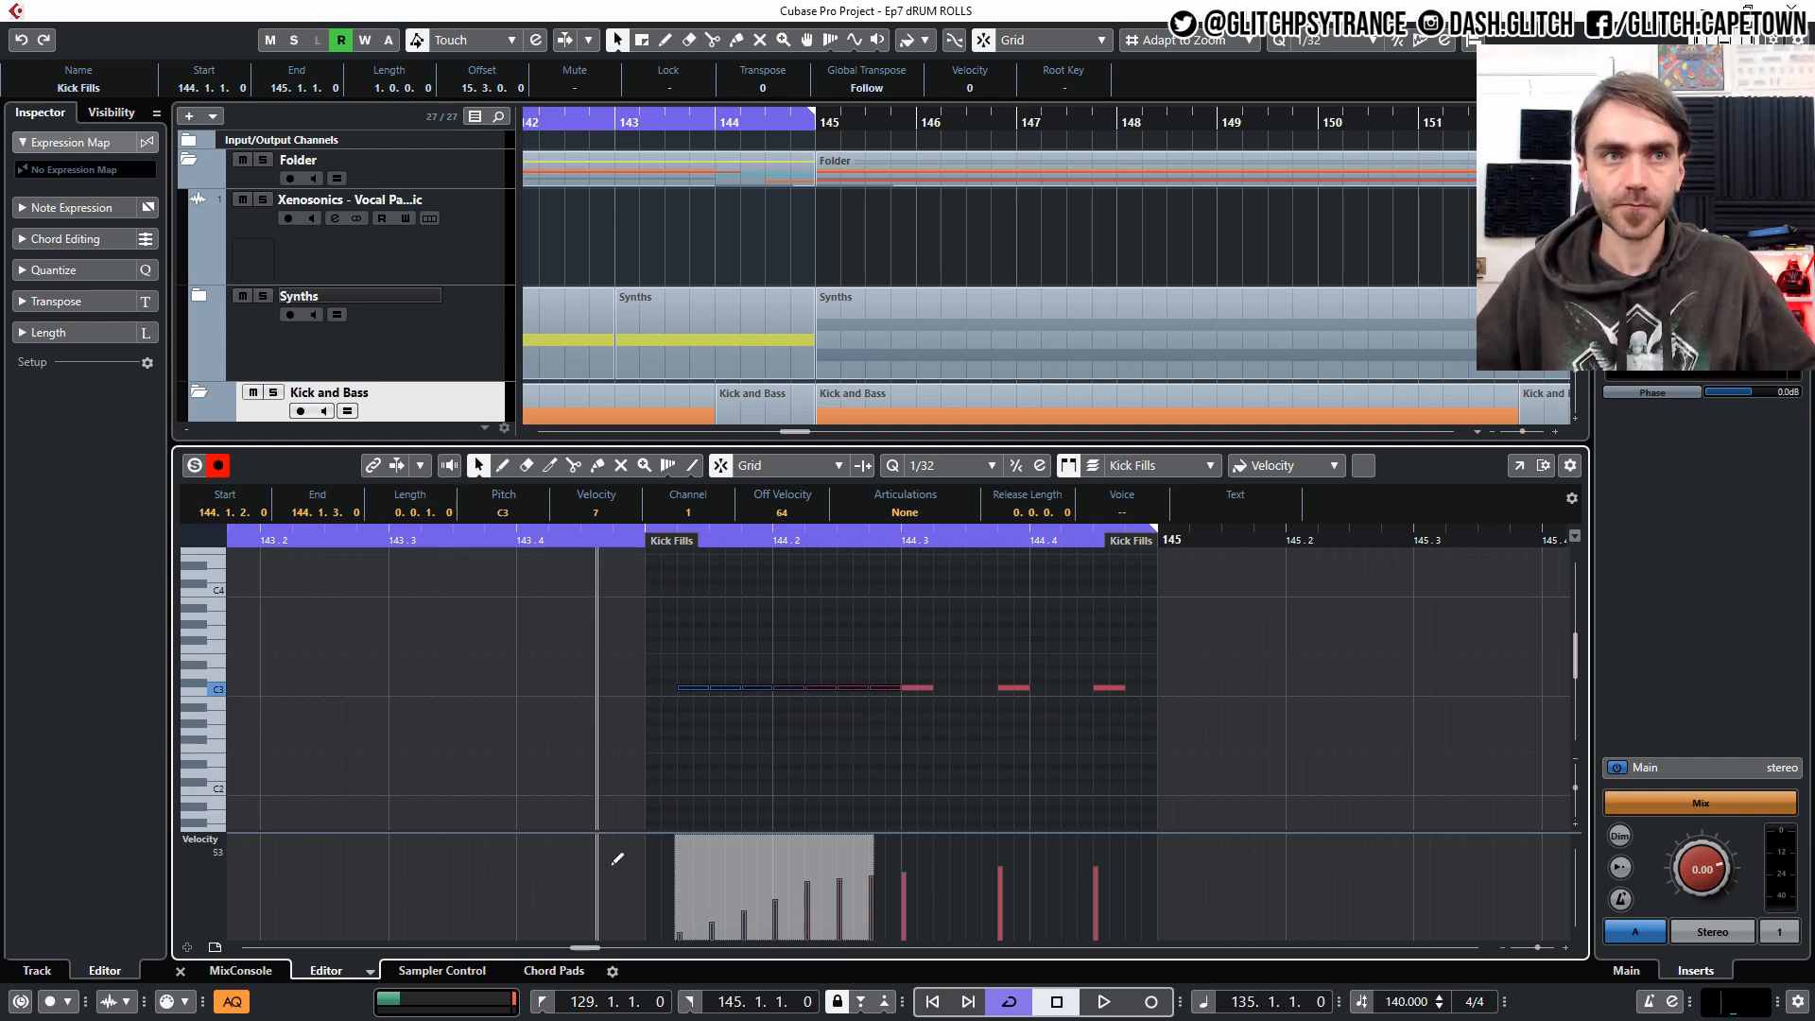
left_click_drag(922, 643, 945, 732)
scroll(997, 650, "up", 1)
key("Right")
key("Right")
left_click(179, 970)
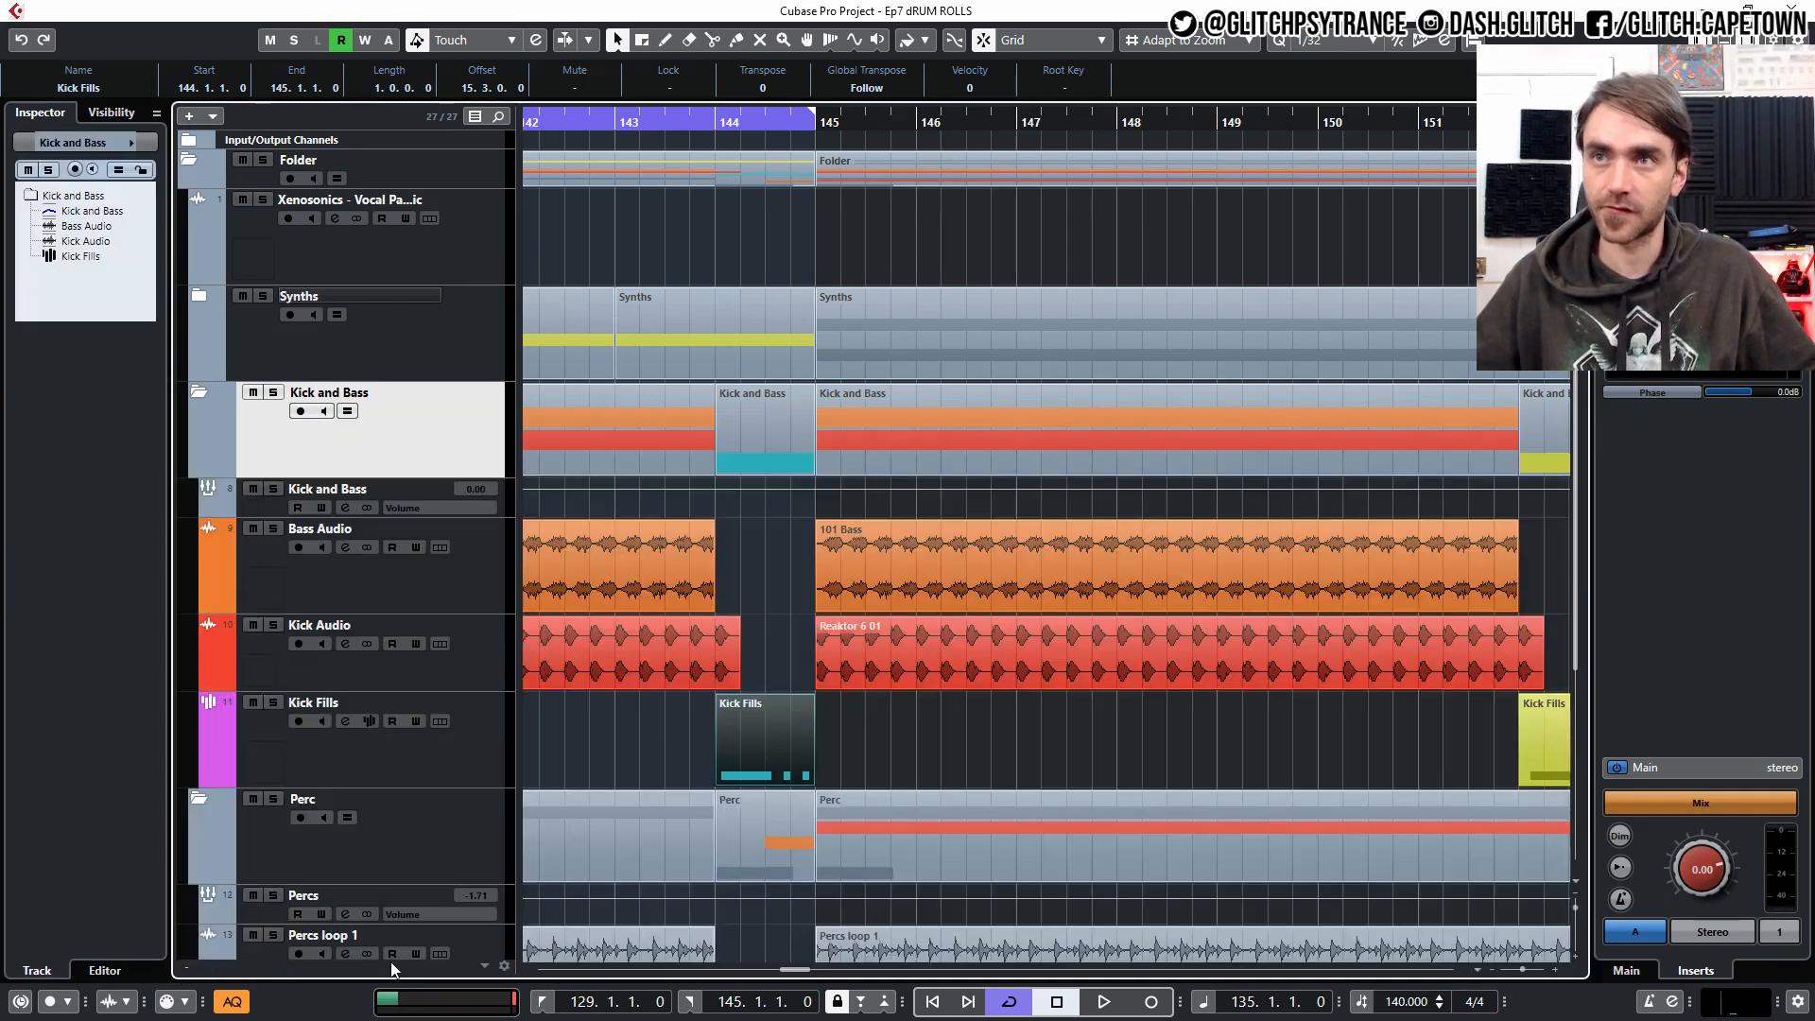
Examine how the Kick Audio event's last kick overlaps the start of the Kick Fills part at bar 144.
key("g")
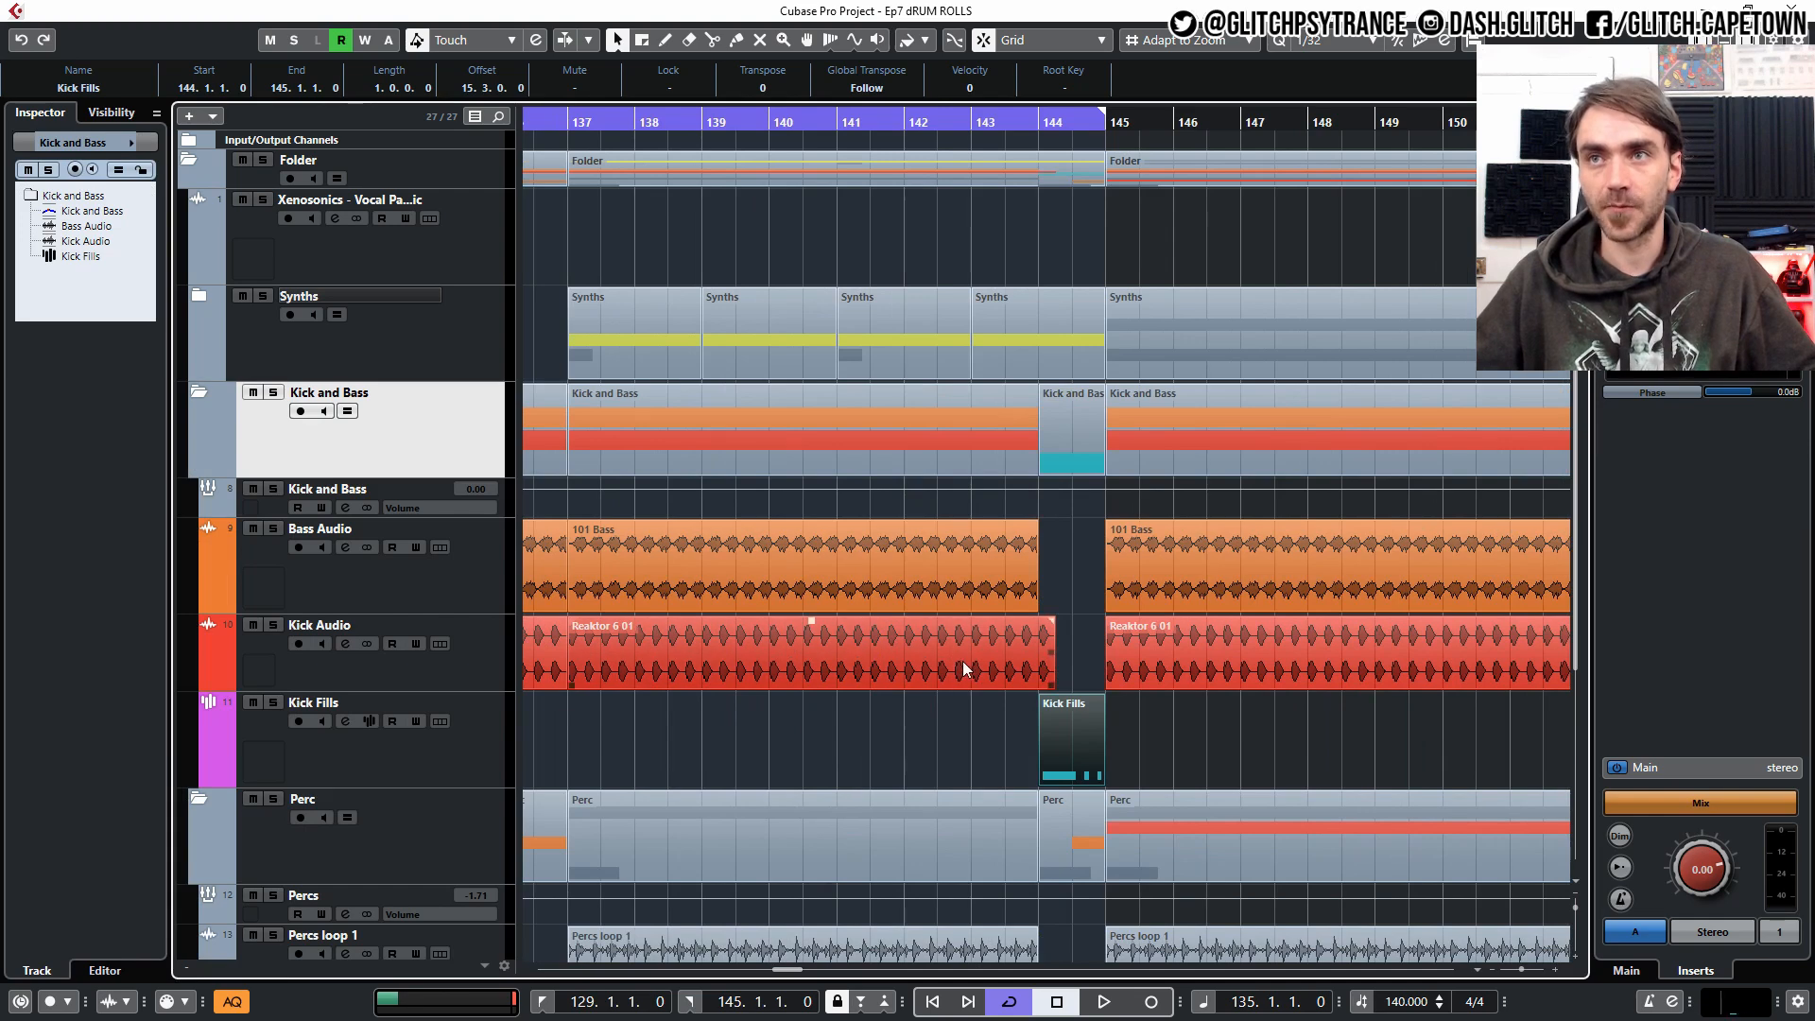
left_click(765, 660)
scroll(768, 657, "left", 5)
scroll(767, 654, "right", 3)
scroll(992, 669, "up", 7)
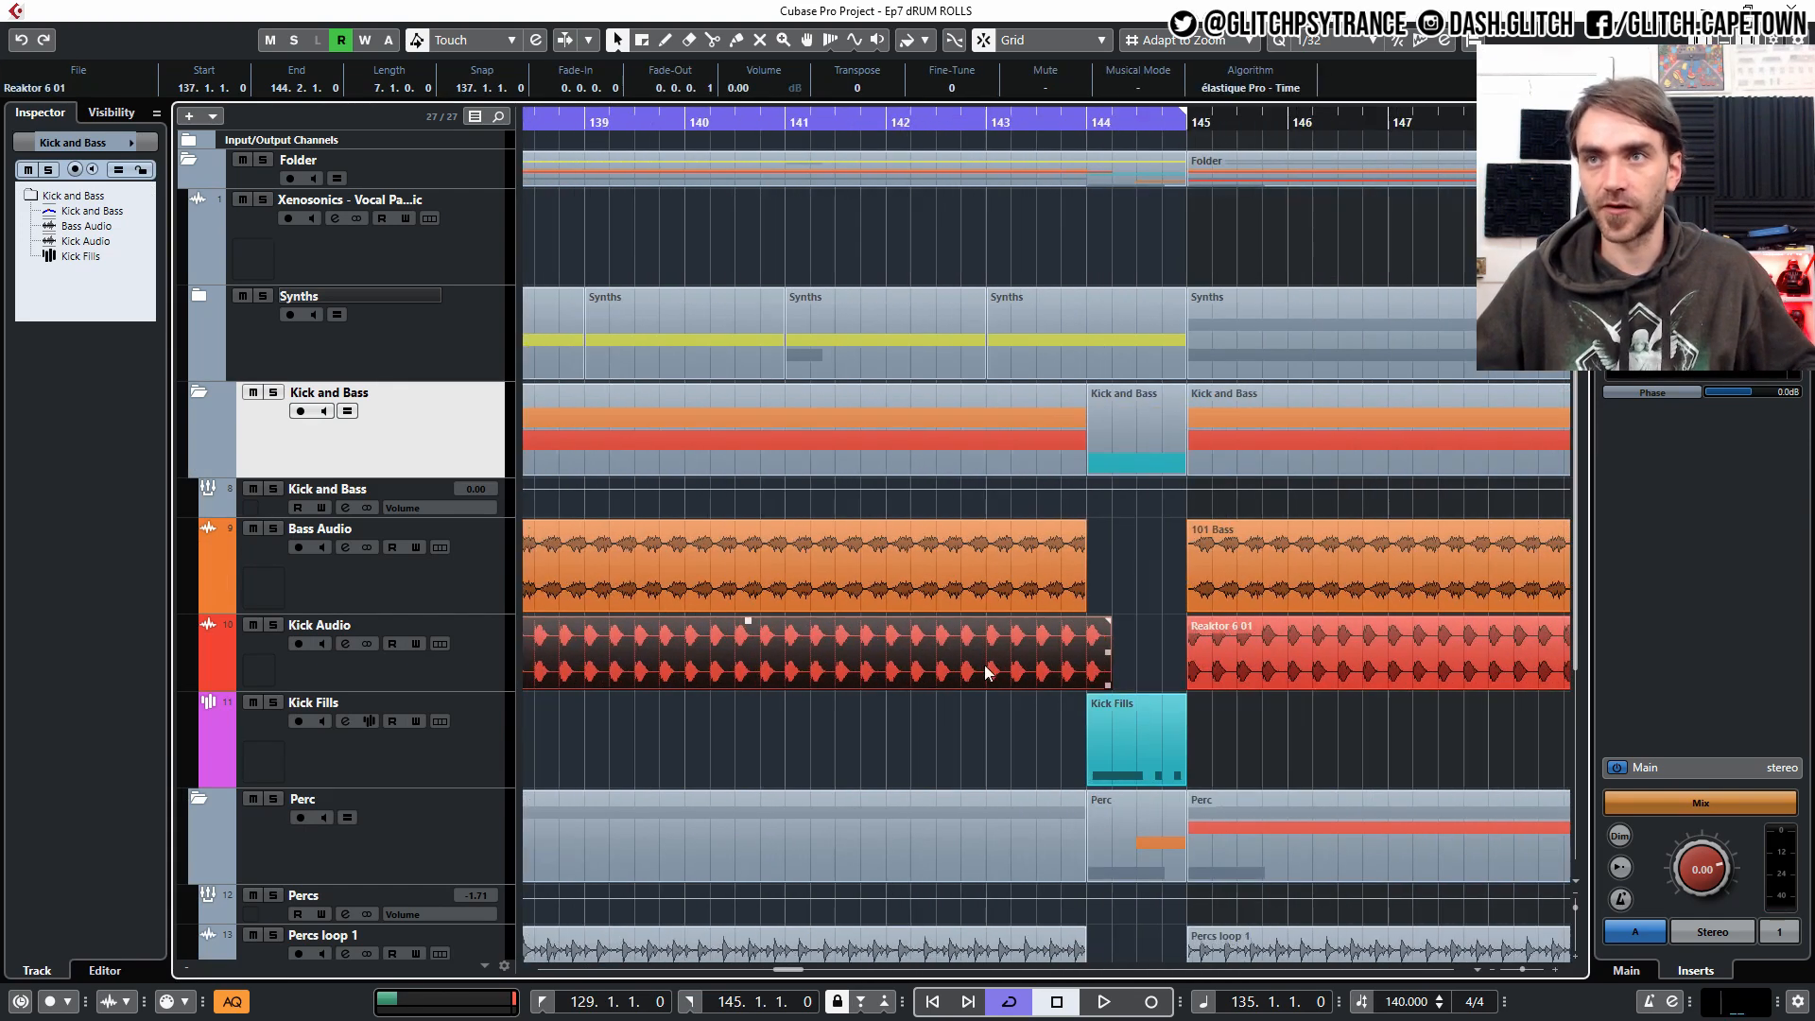
scroll(1193, 705, "right", 3)
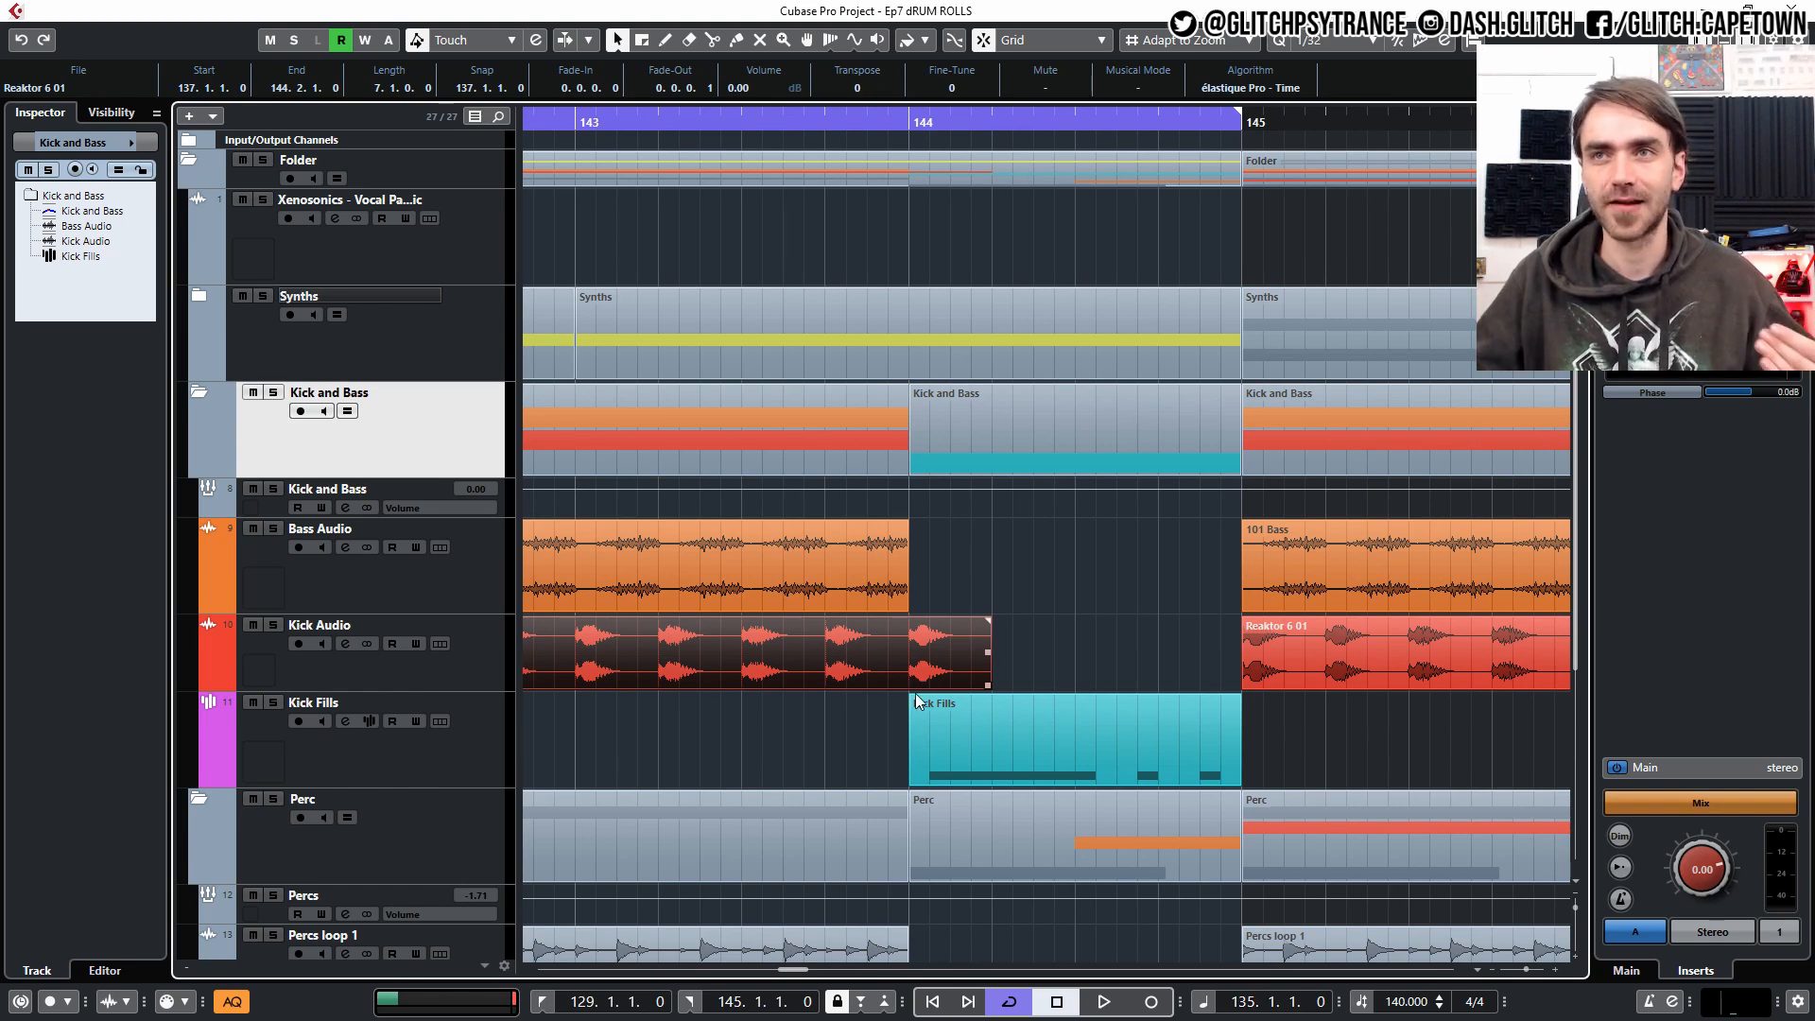
left_click(943, 742)
scroll(945, 746, "up", 4)
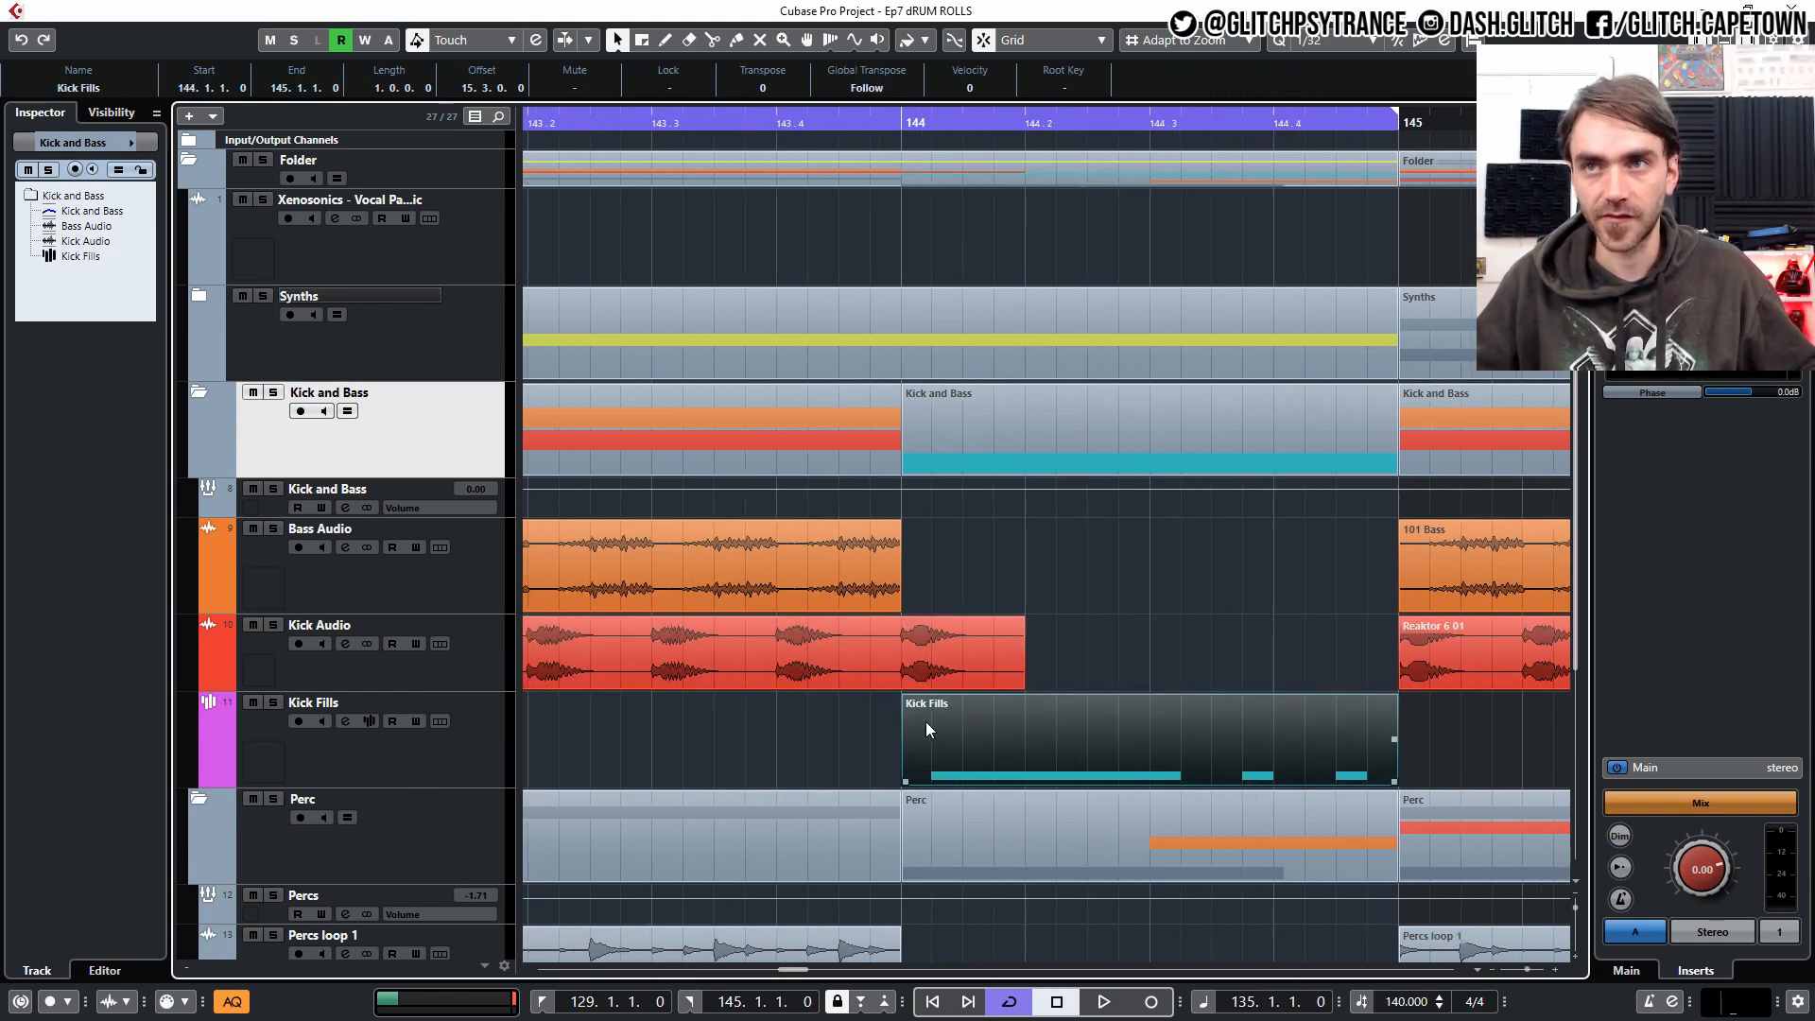
scroll(955, 733, "down", 2)
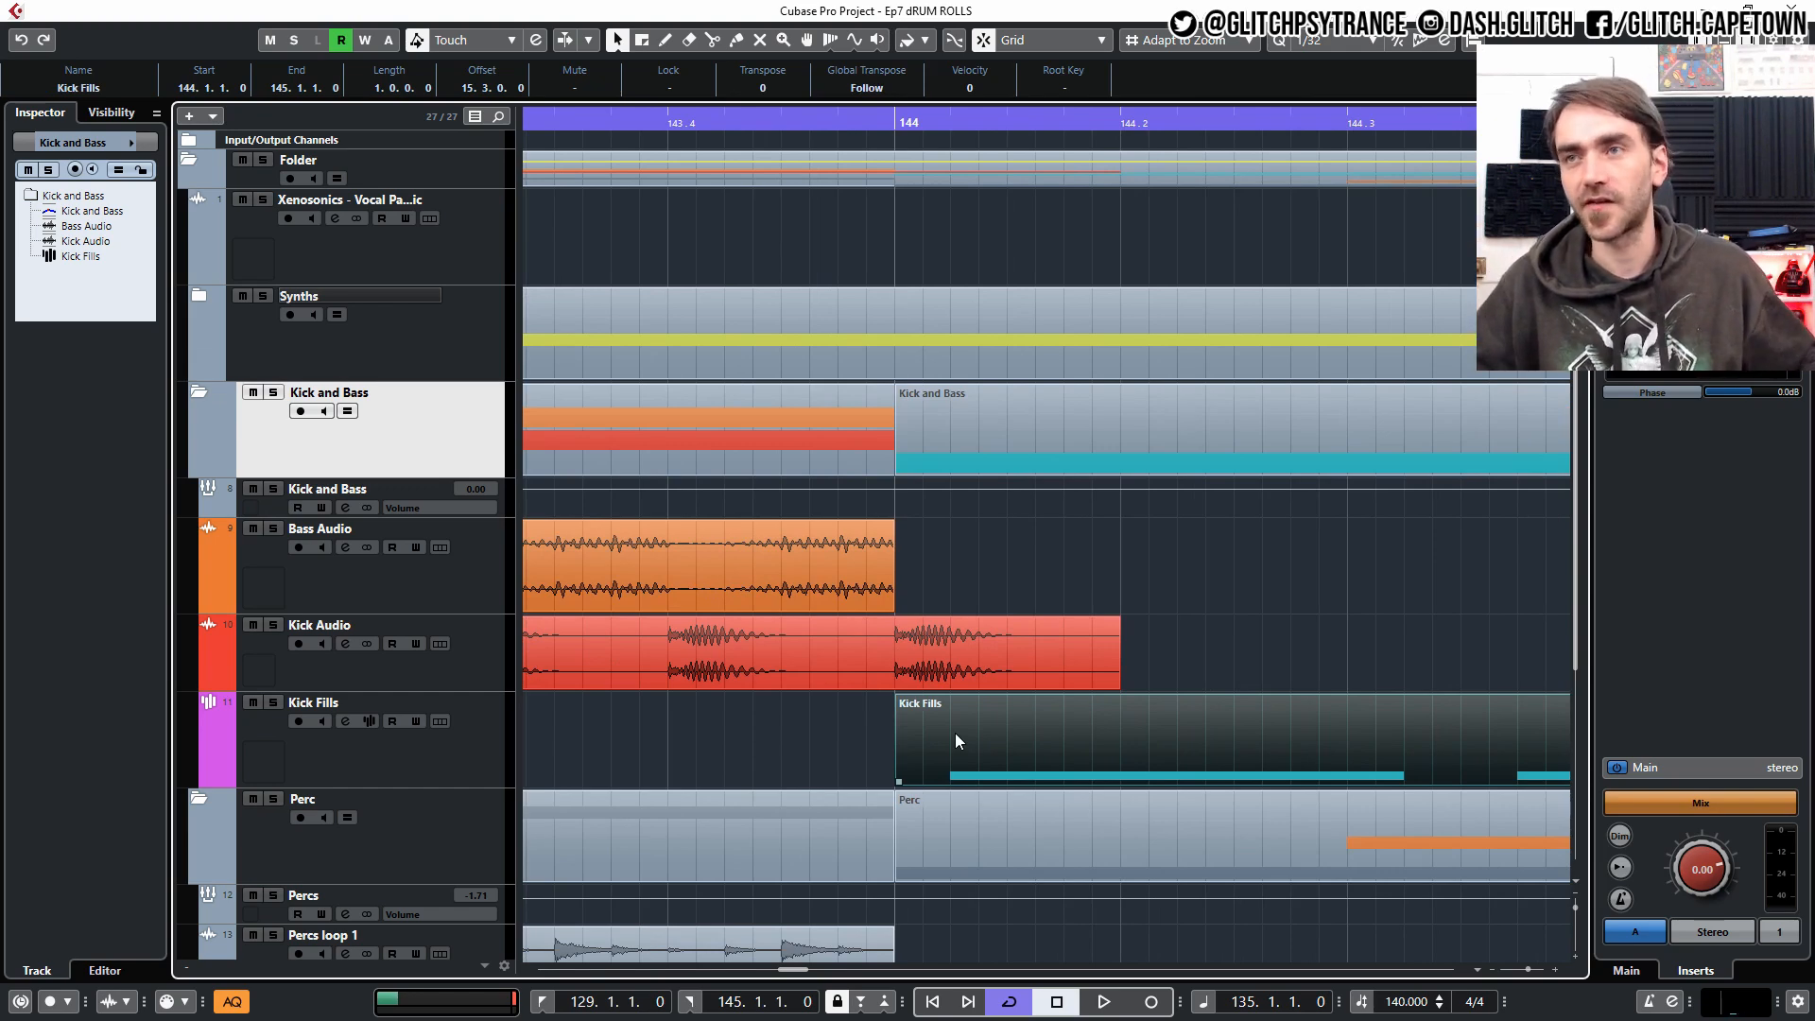
scroll(962, 720, "down", 4)
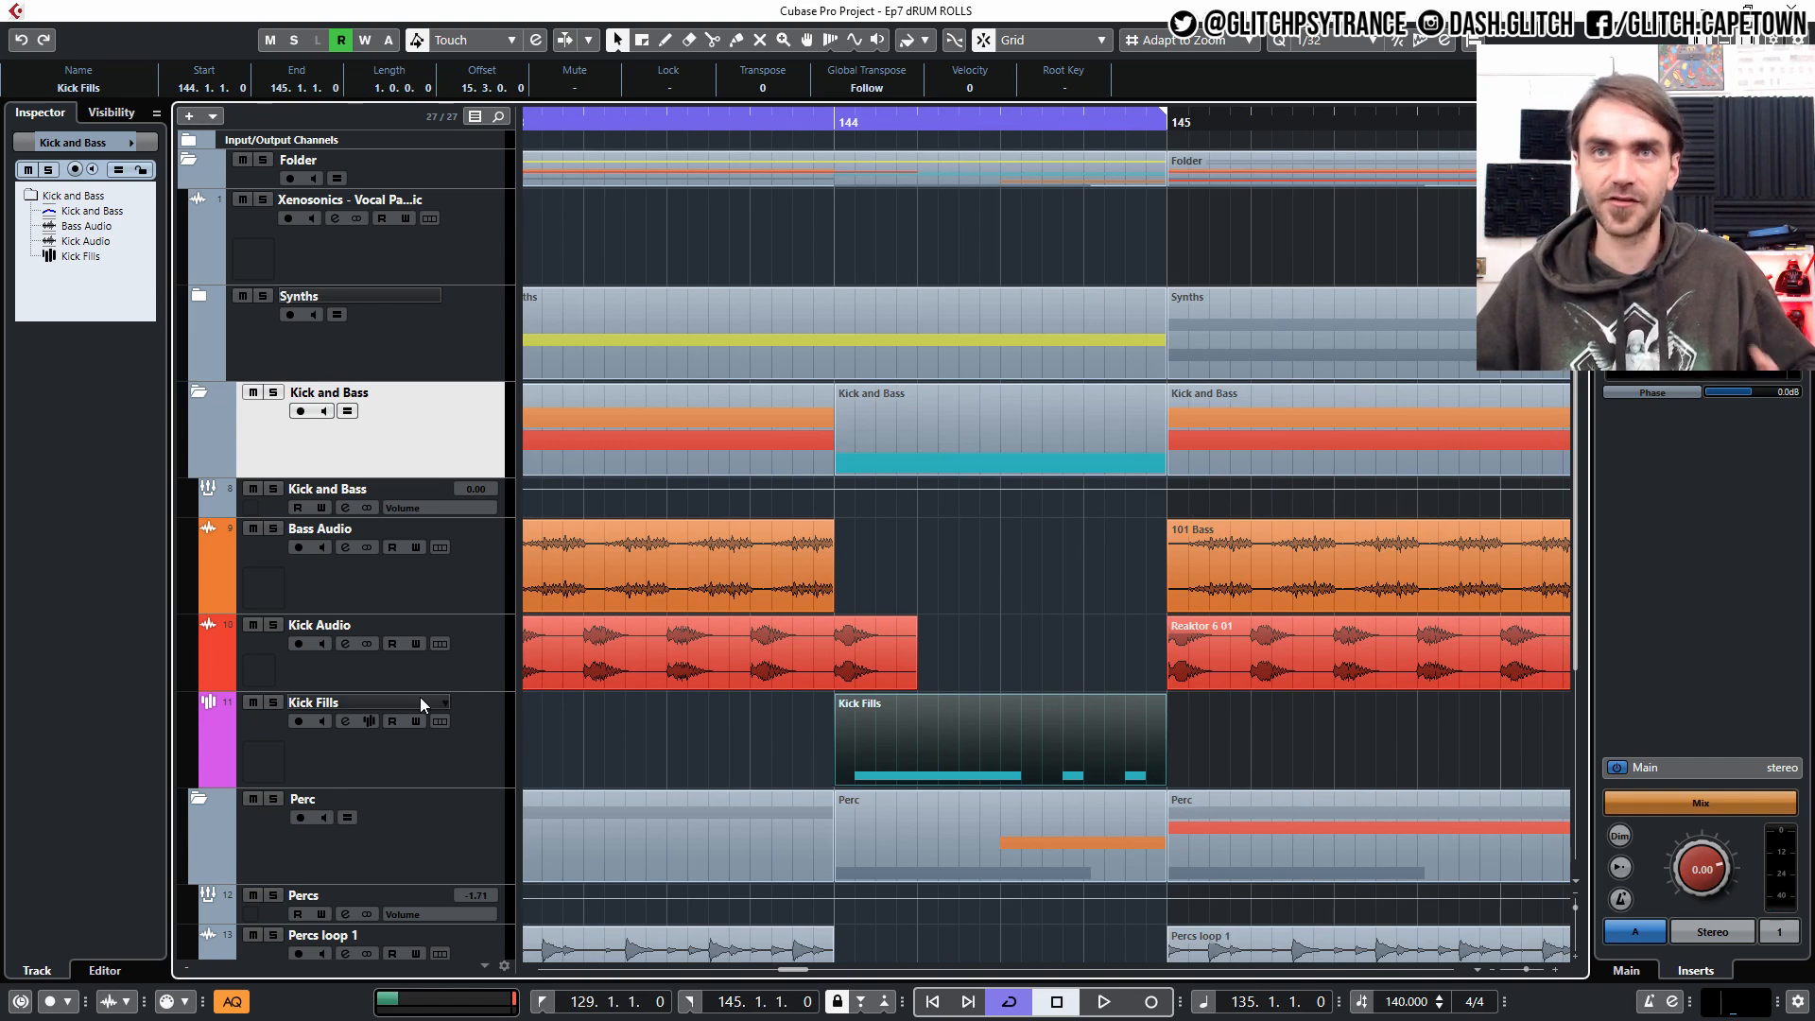
Switch on the first EQ band of the Kick Fills channel as a High Pass I filter.
left_click(439, 670)
left_click(456, 749)
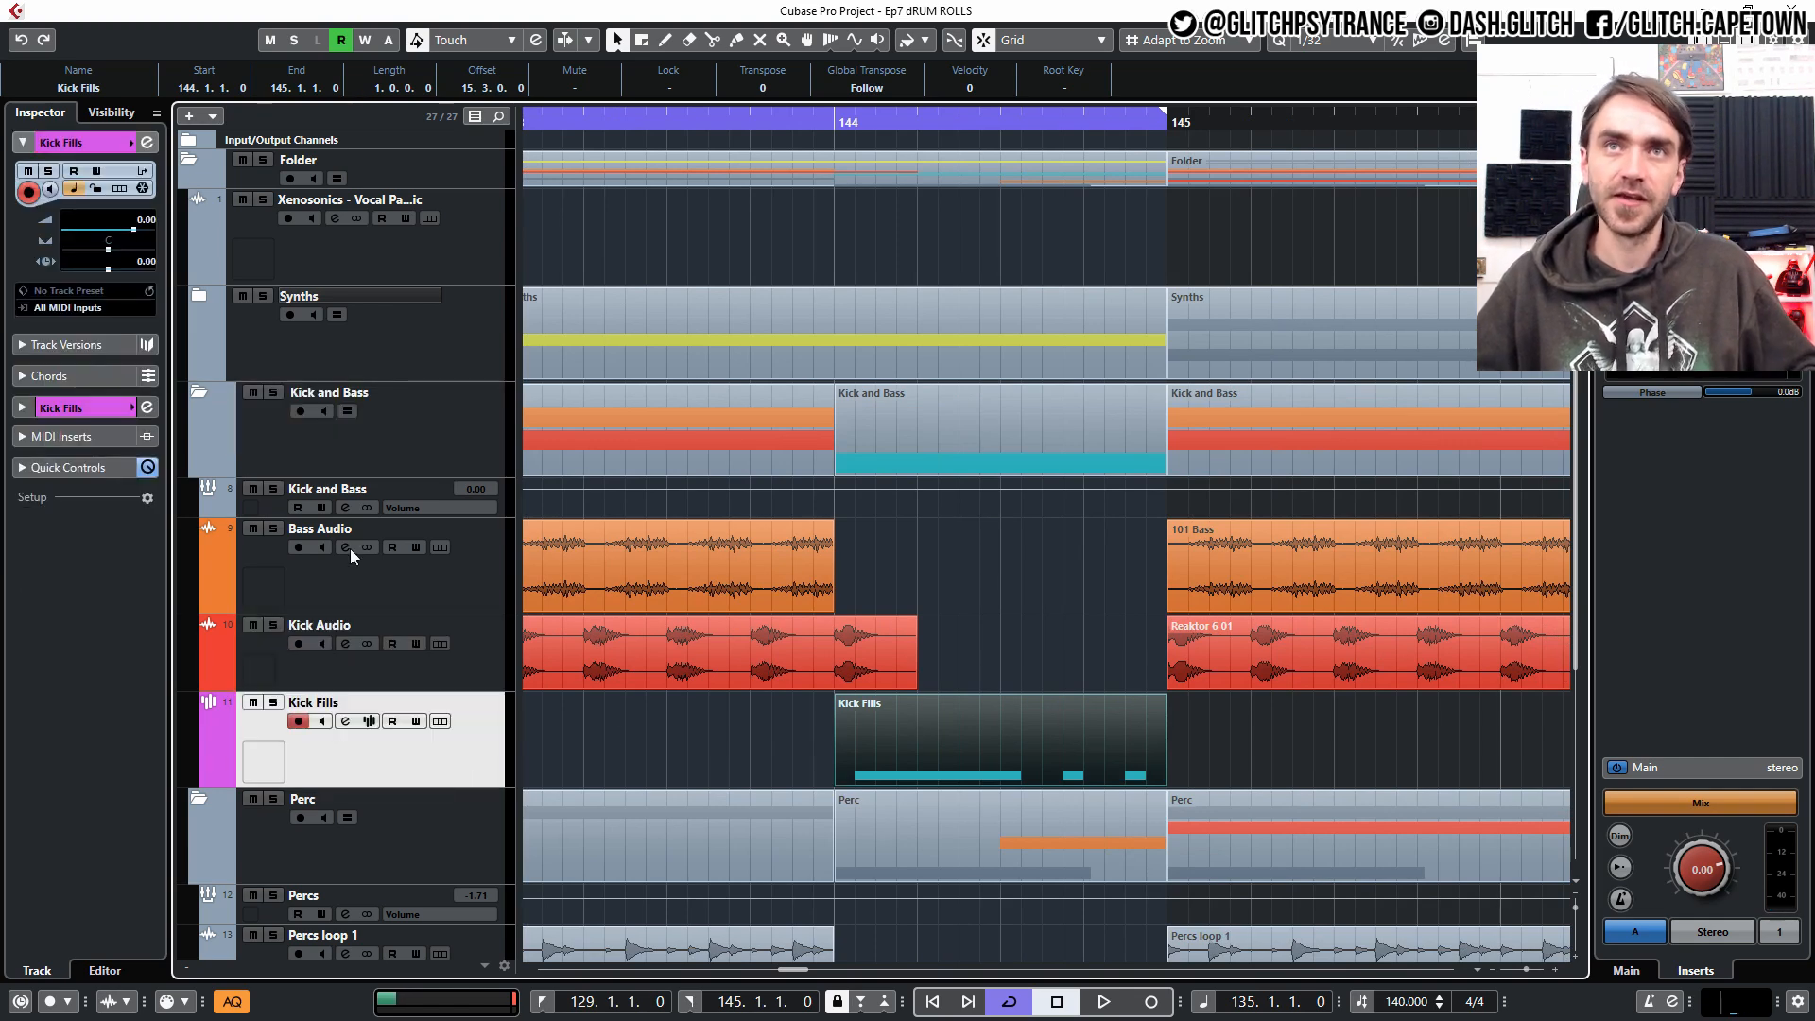
left_click(147, 142)
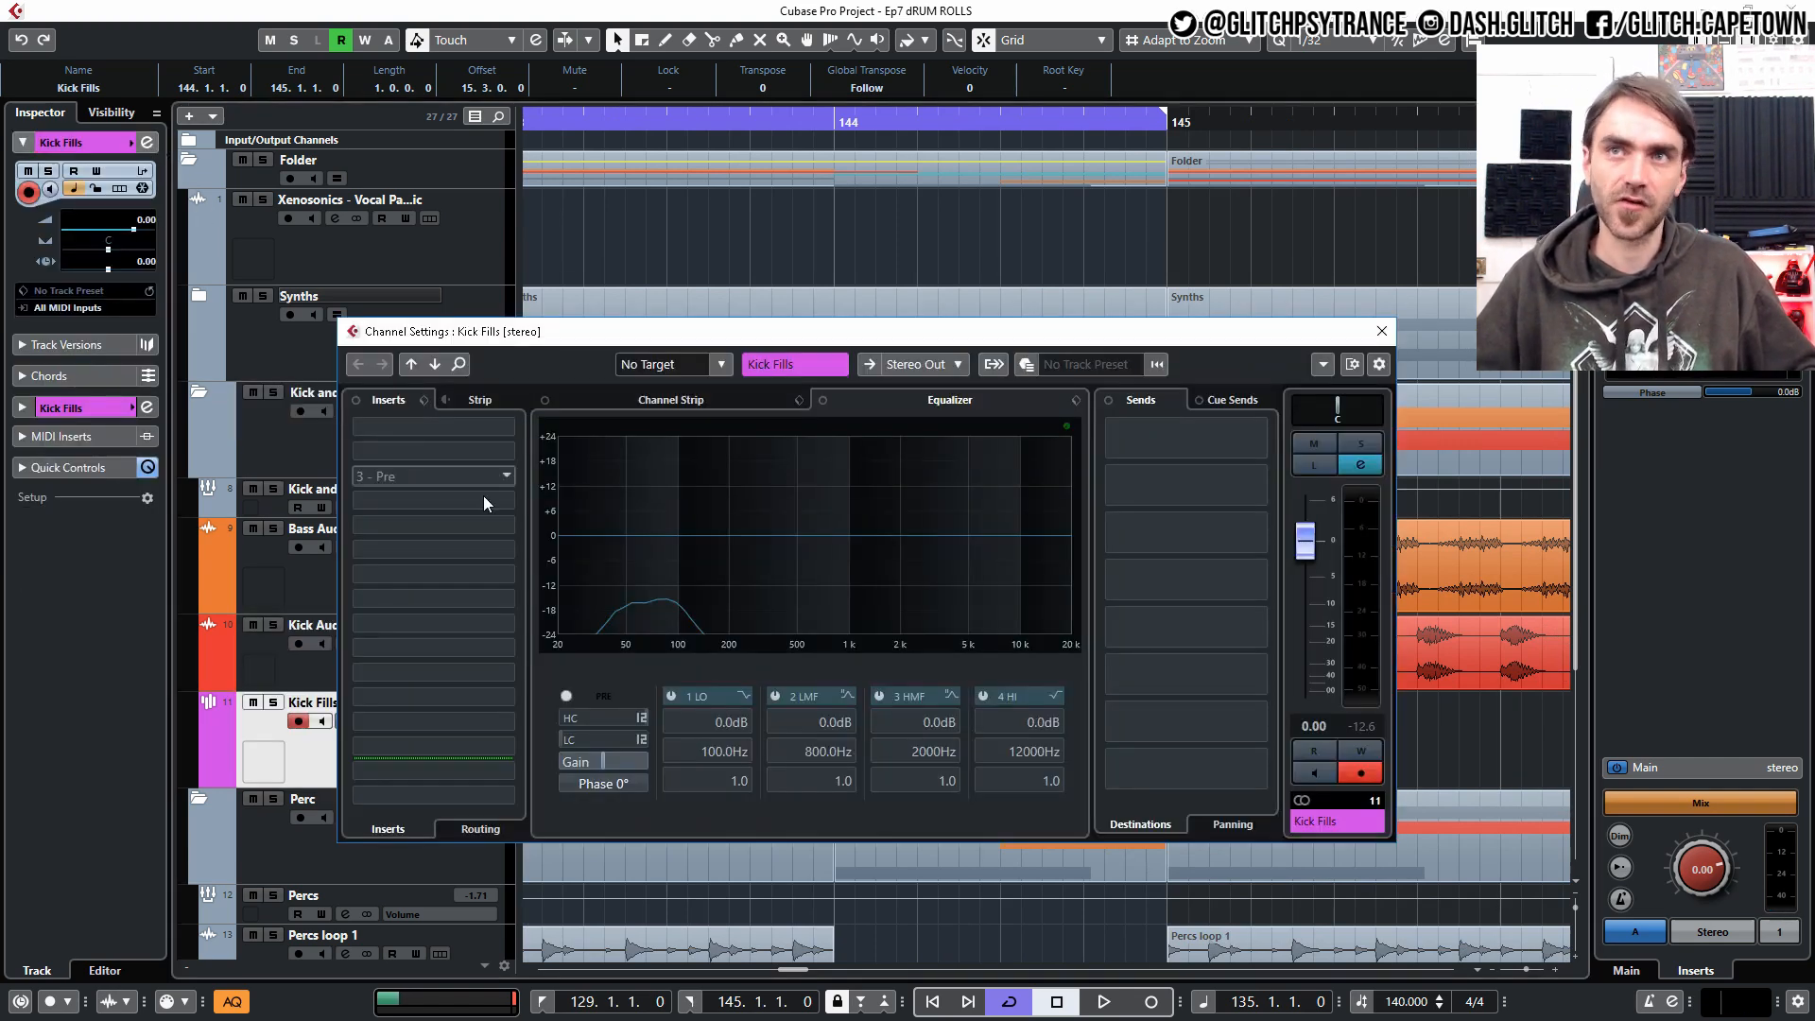
left_click(744, 697)
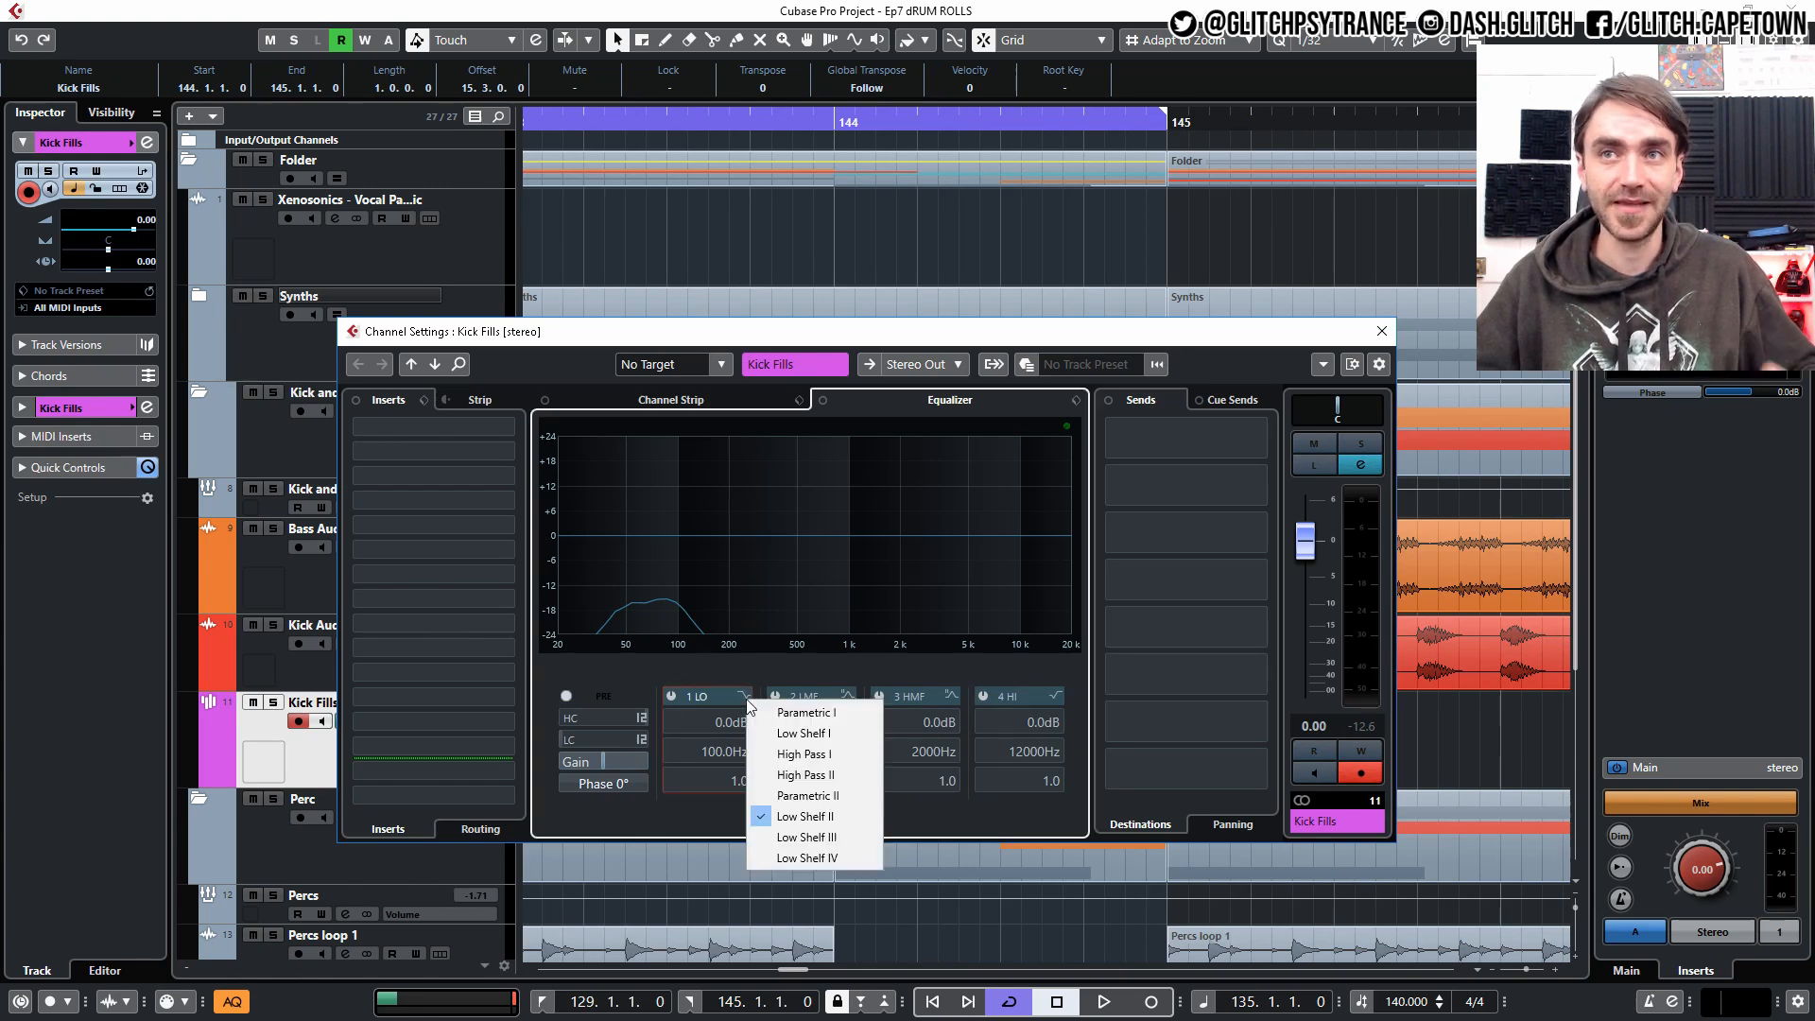
left_click(801, 752)
left_click(671, 697)
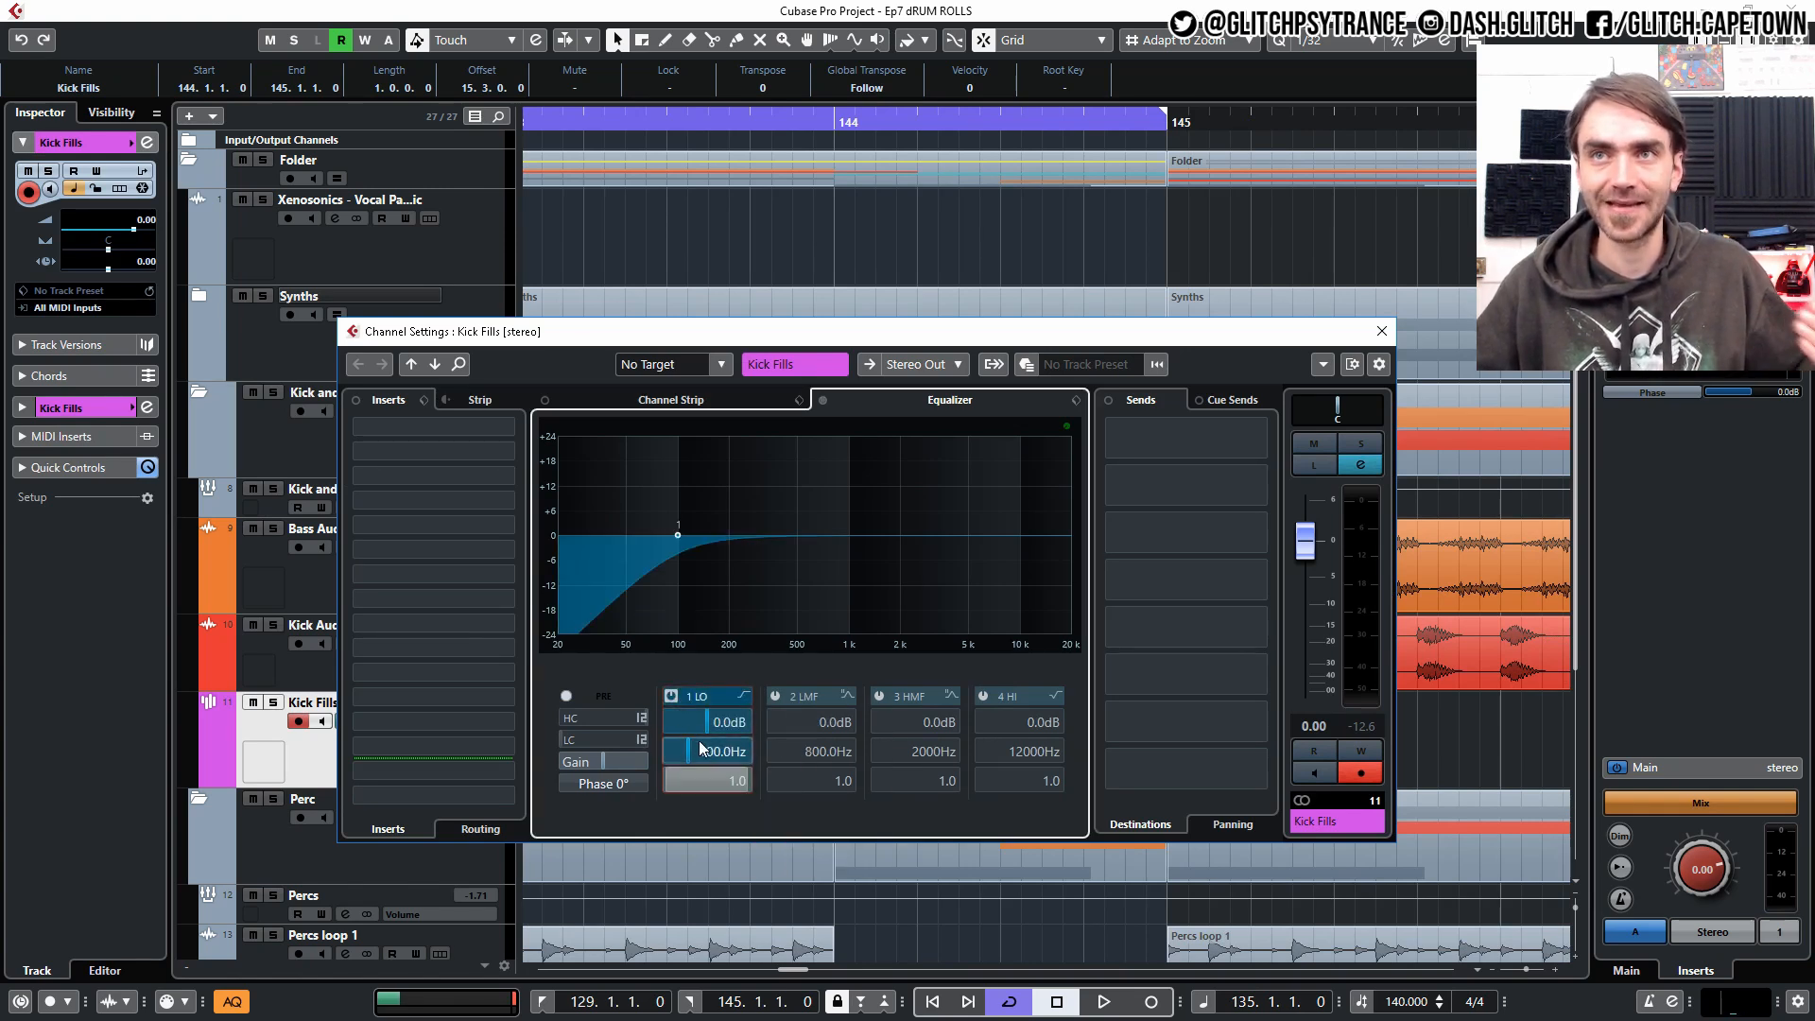
left_click(1381, 331)
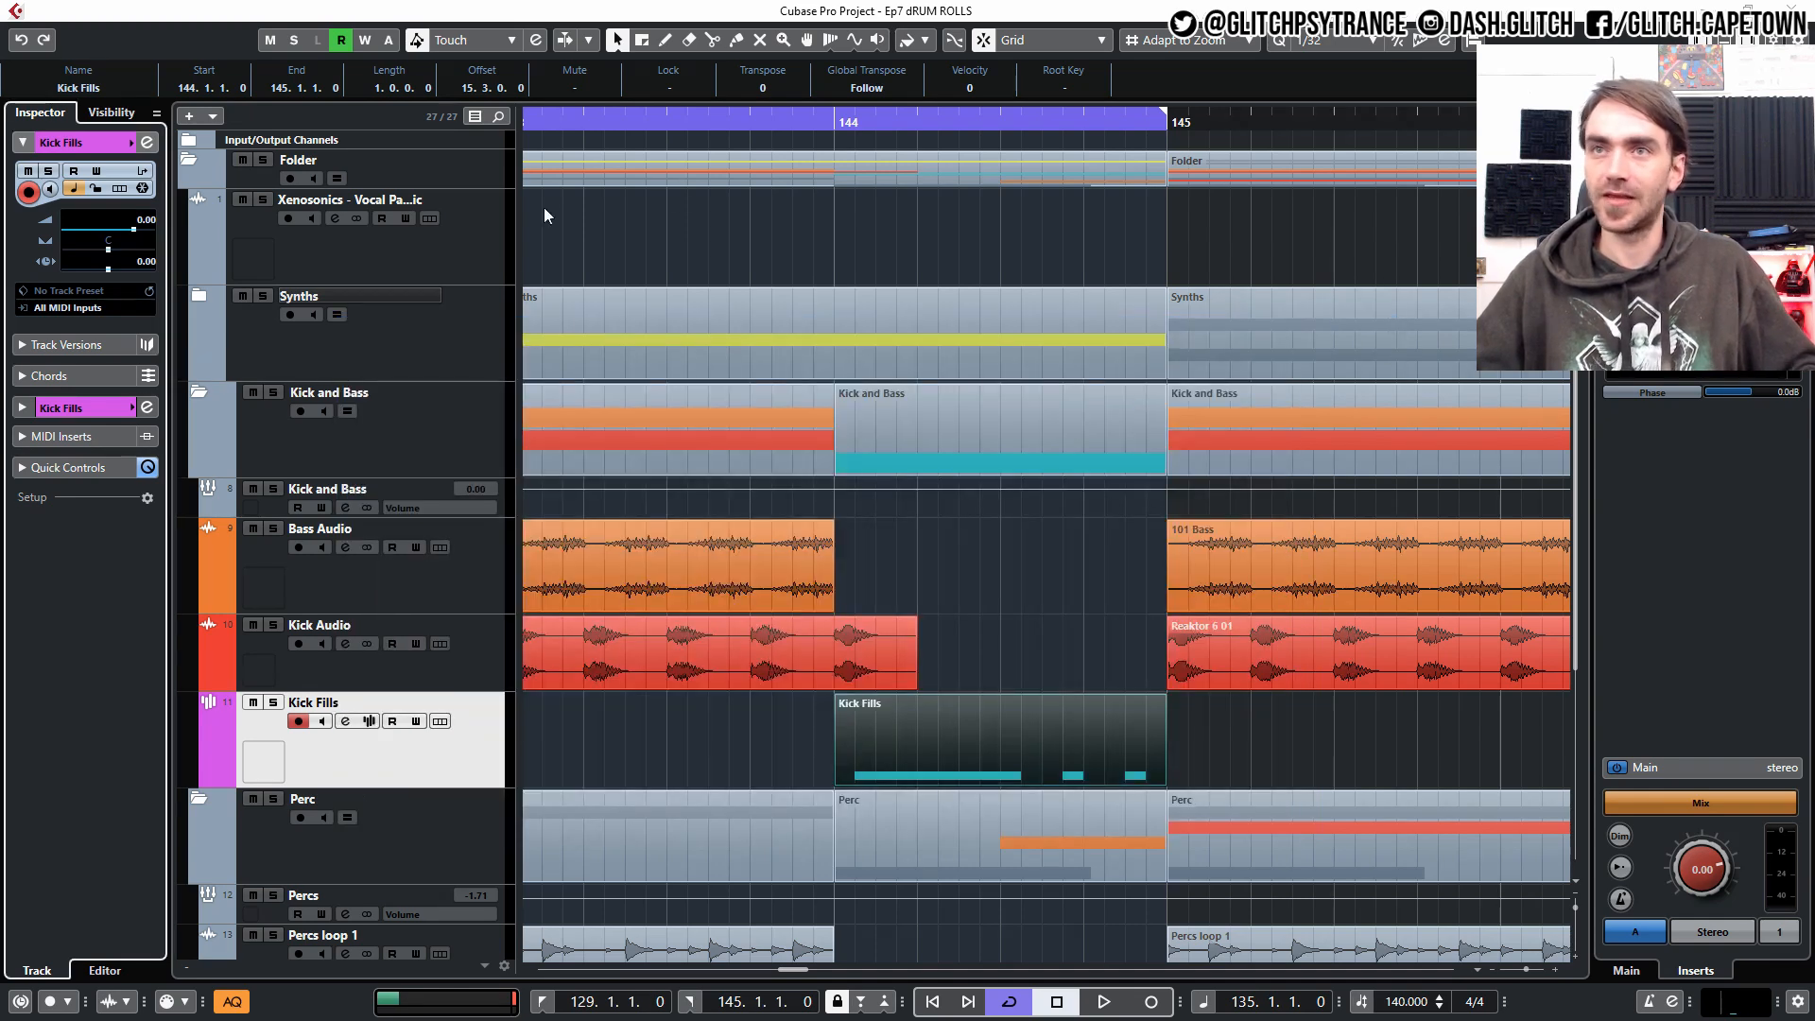
Review the Kick Audio event that ends at 144.2 and the gap before bar 145.
scroll(983, 685, "down", 4)
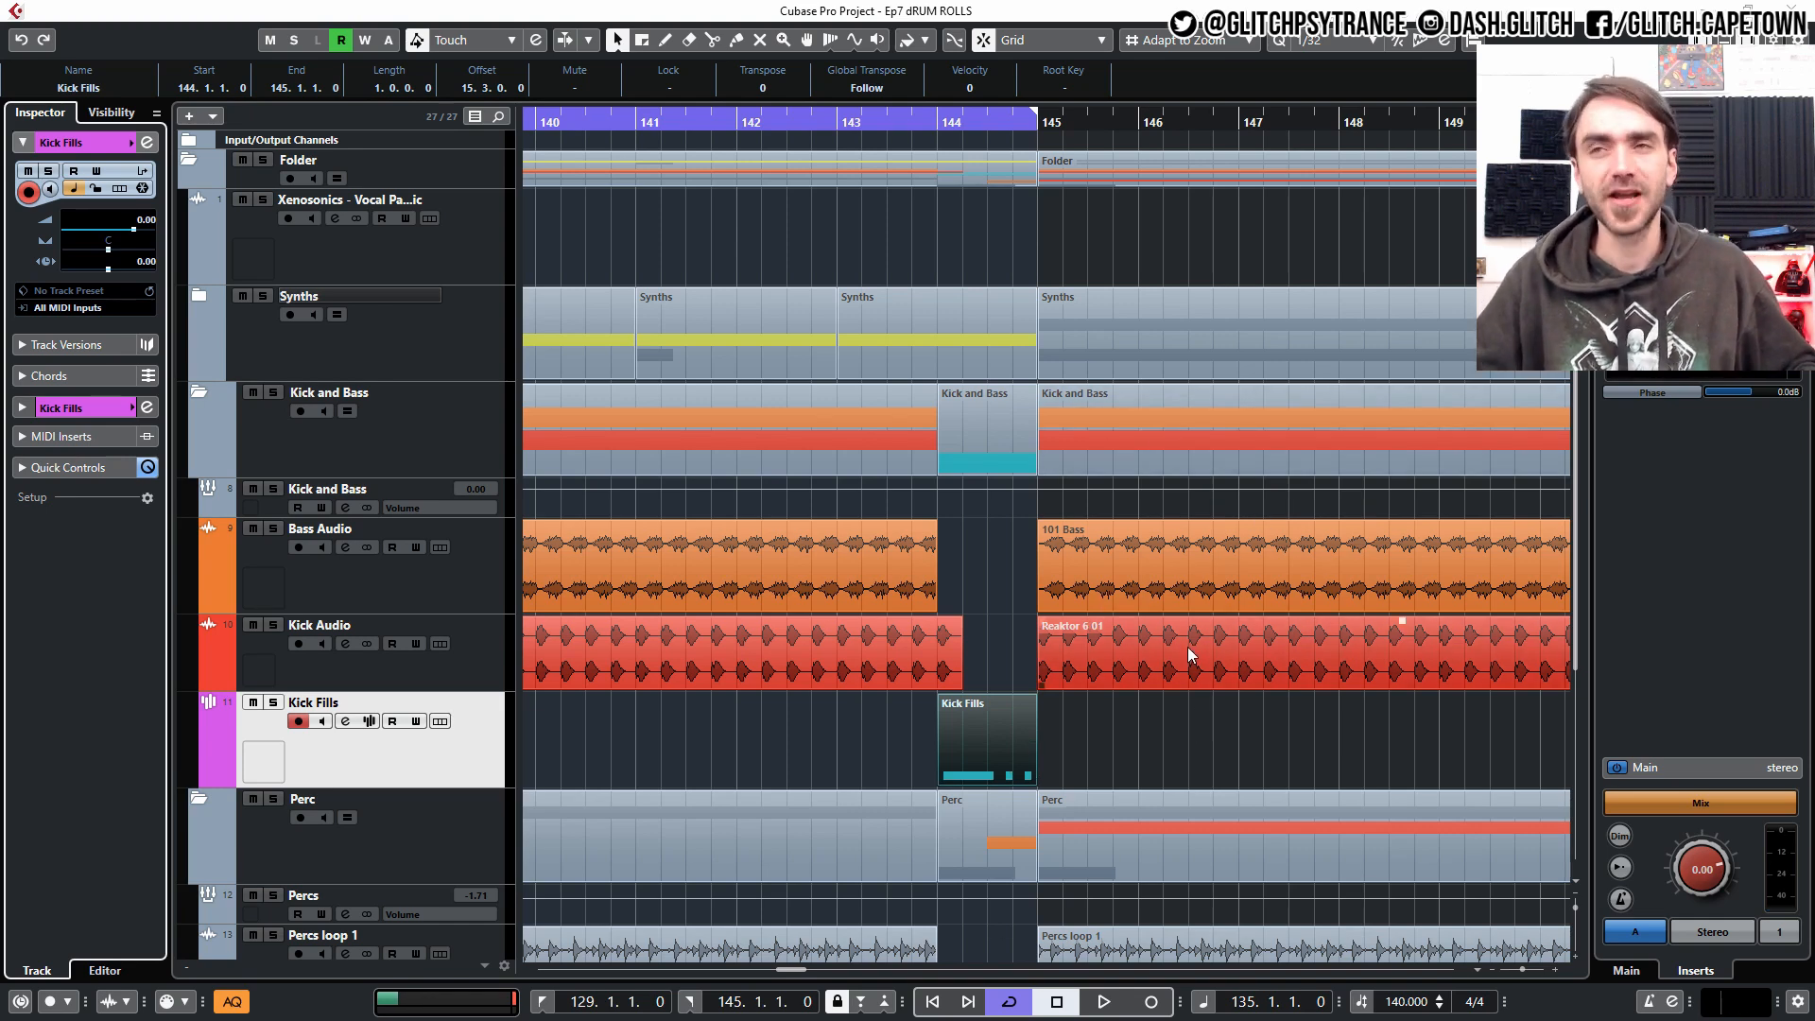
scroll(1187, 646, "down", 2)
scroll(987, 680, "up", 4)
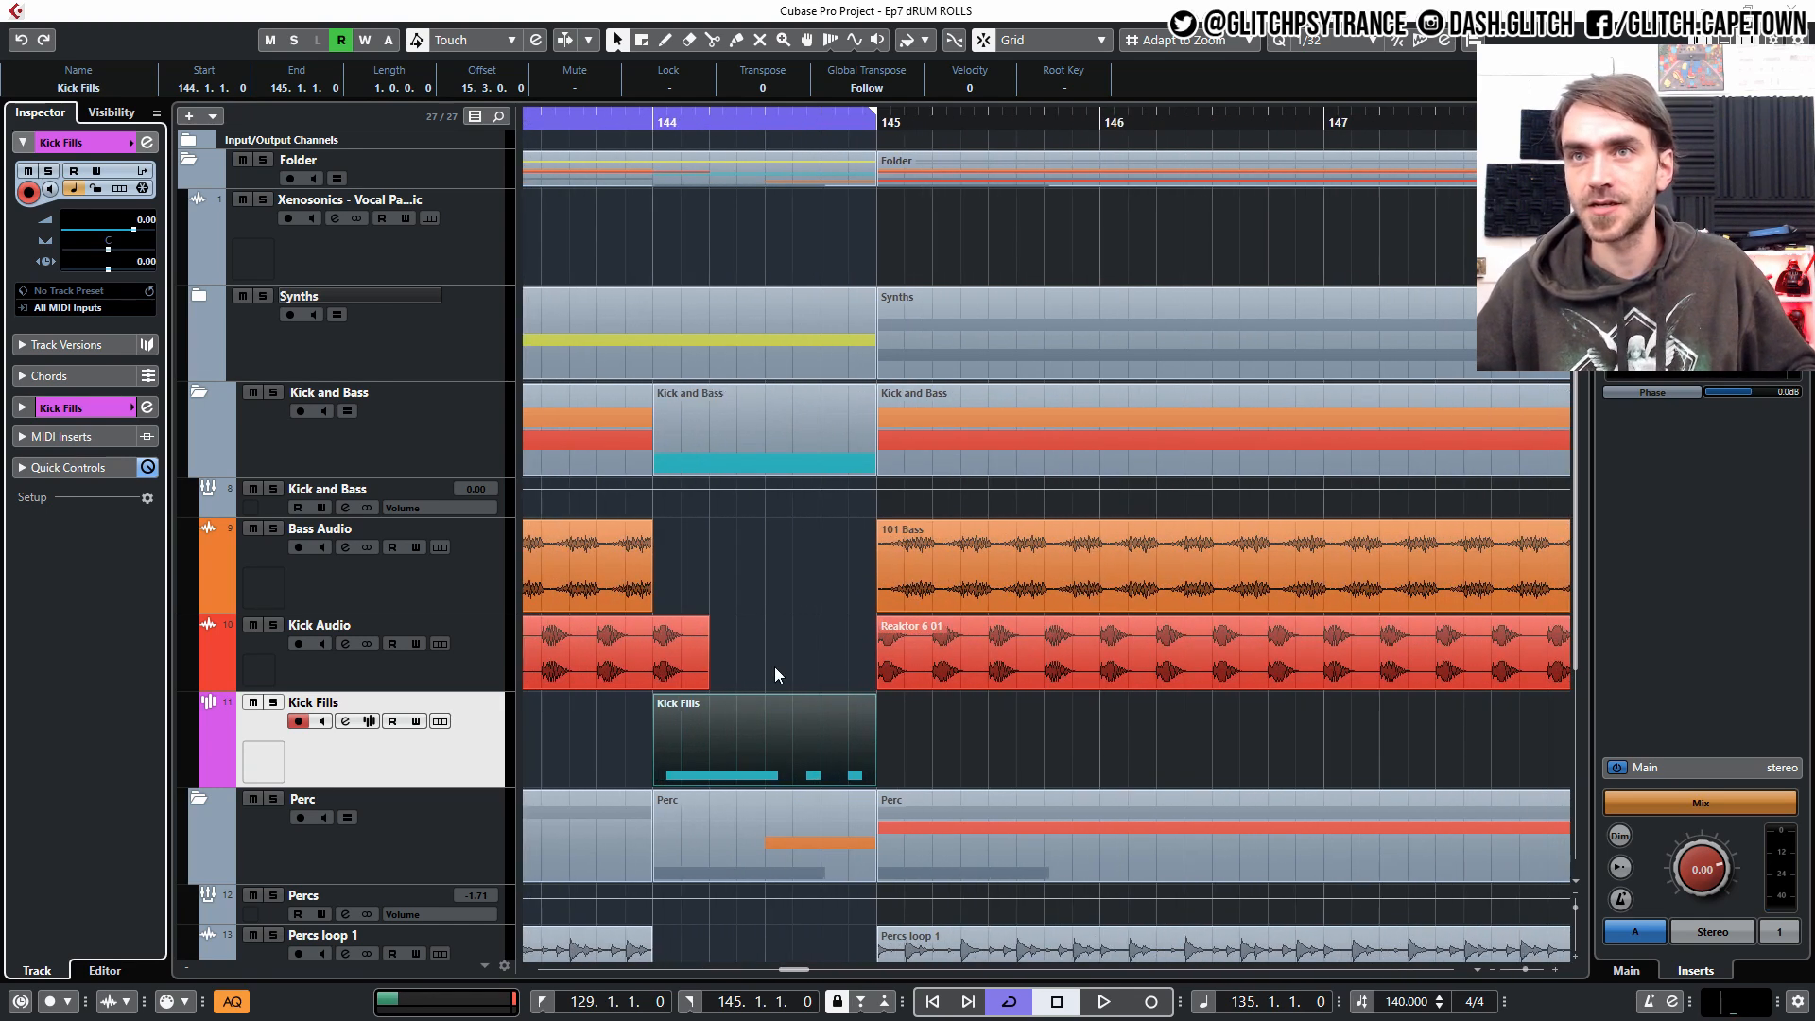
left_click(774, 665)
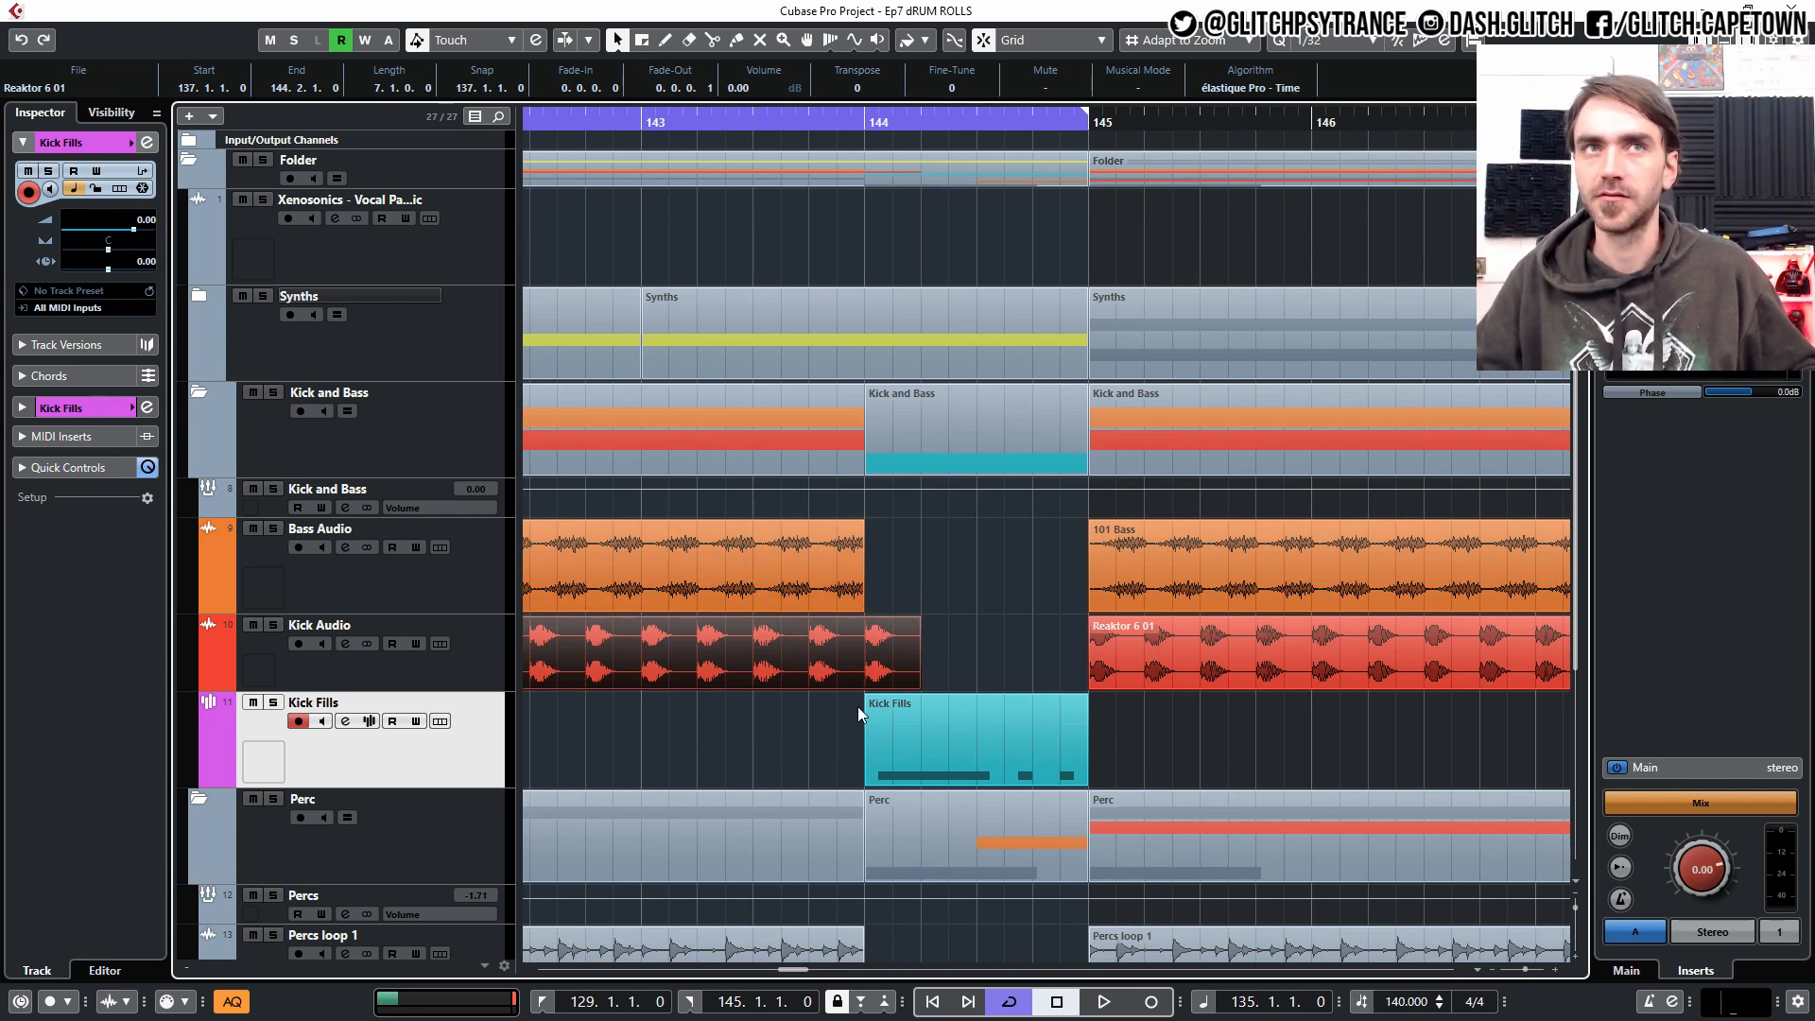
Open the short SNARE141 part before bar 145 on the Main Snare (D) track and inspect its roll notes.
scroll(858, 706, "down", 4)
scroll(855, 700, "down", 4)
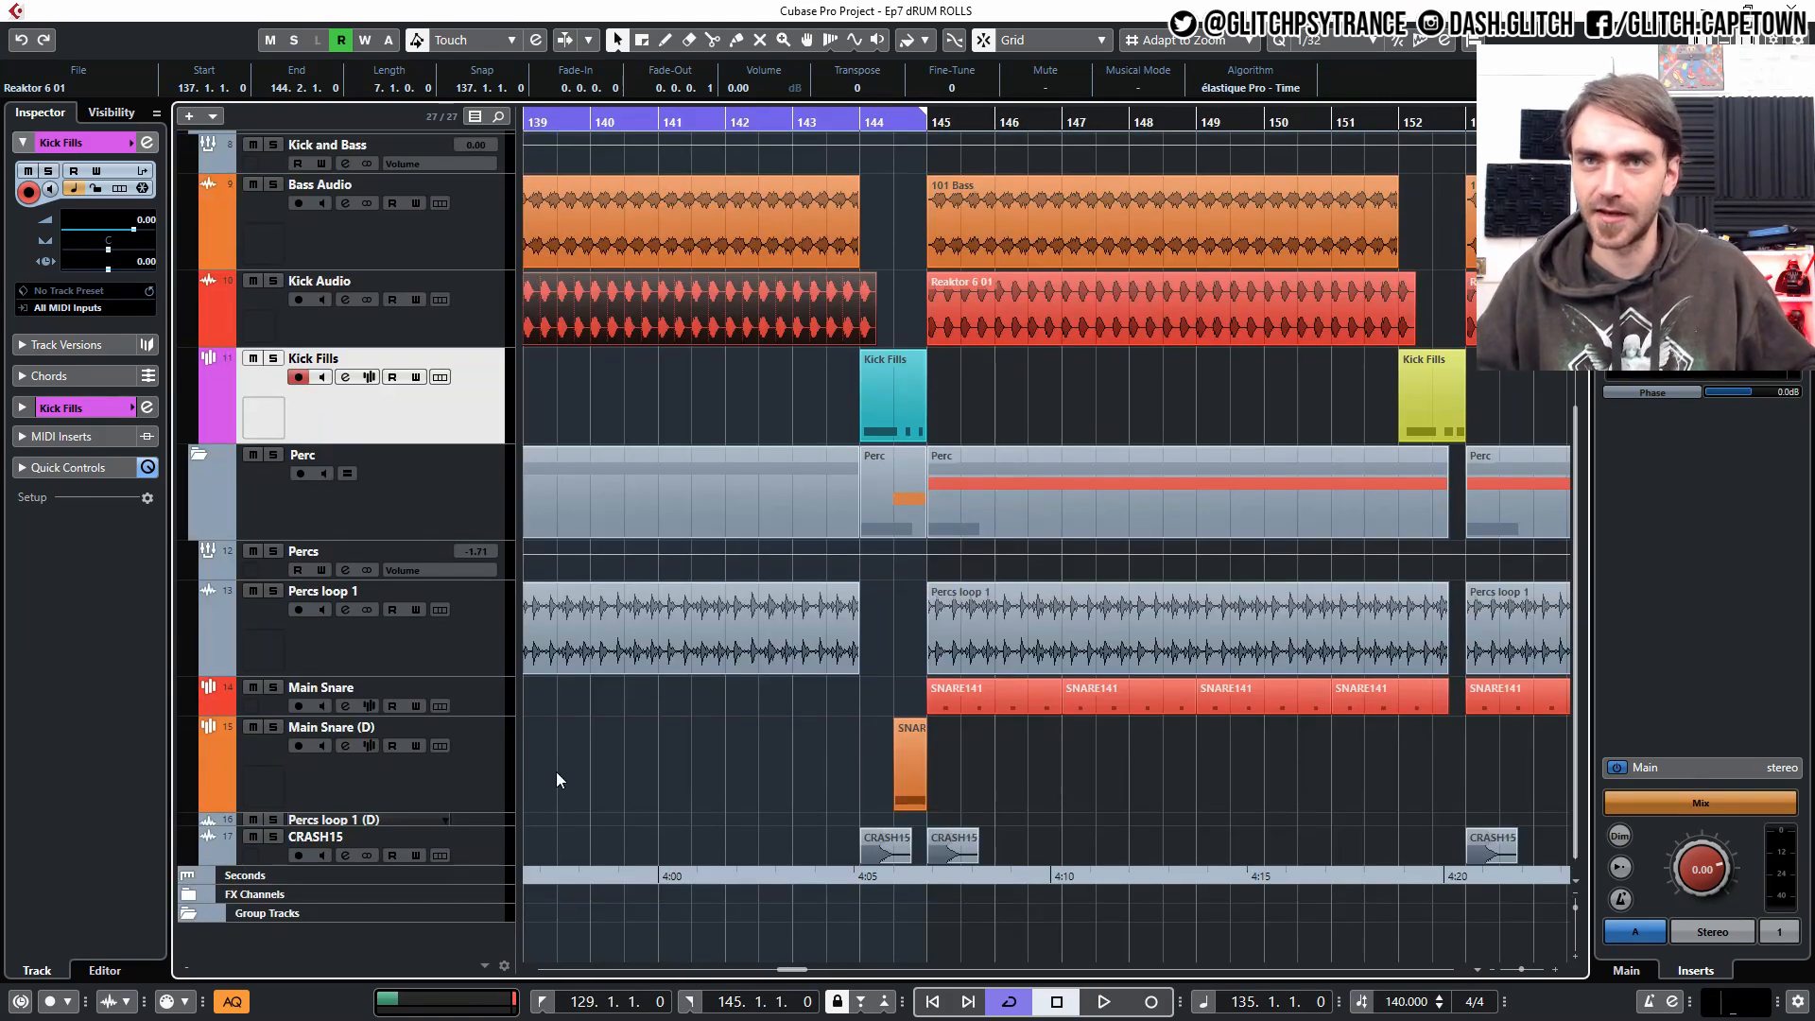
left_click(413, 784)
scroll(898, 775, "up", 2)
double_click(898, 775)
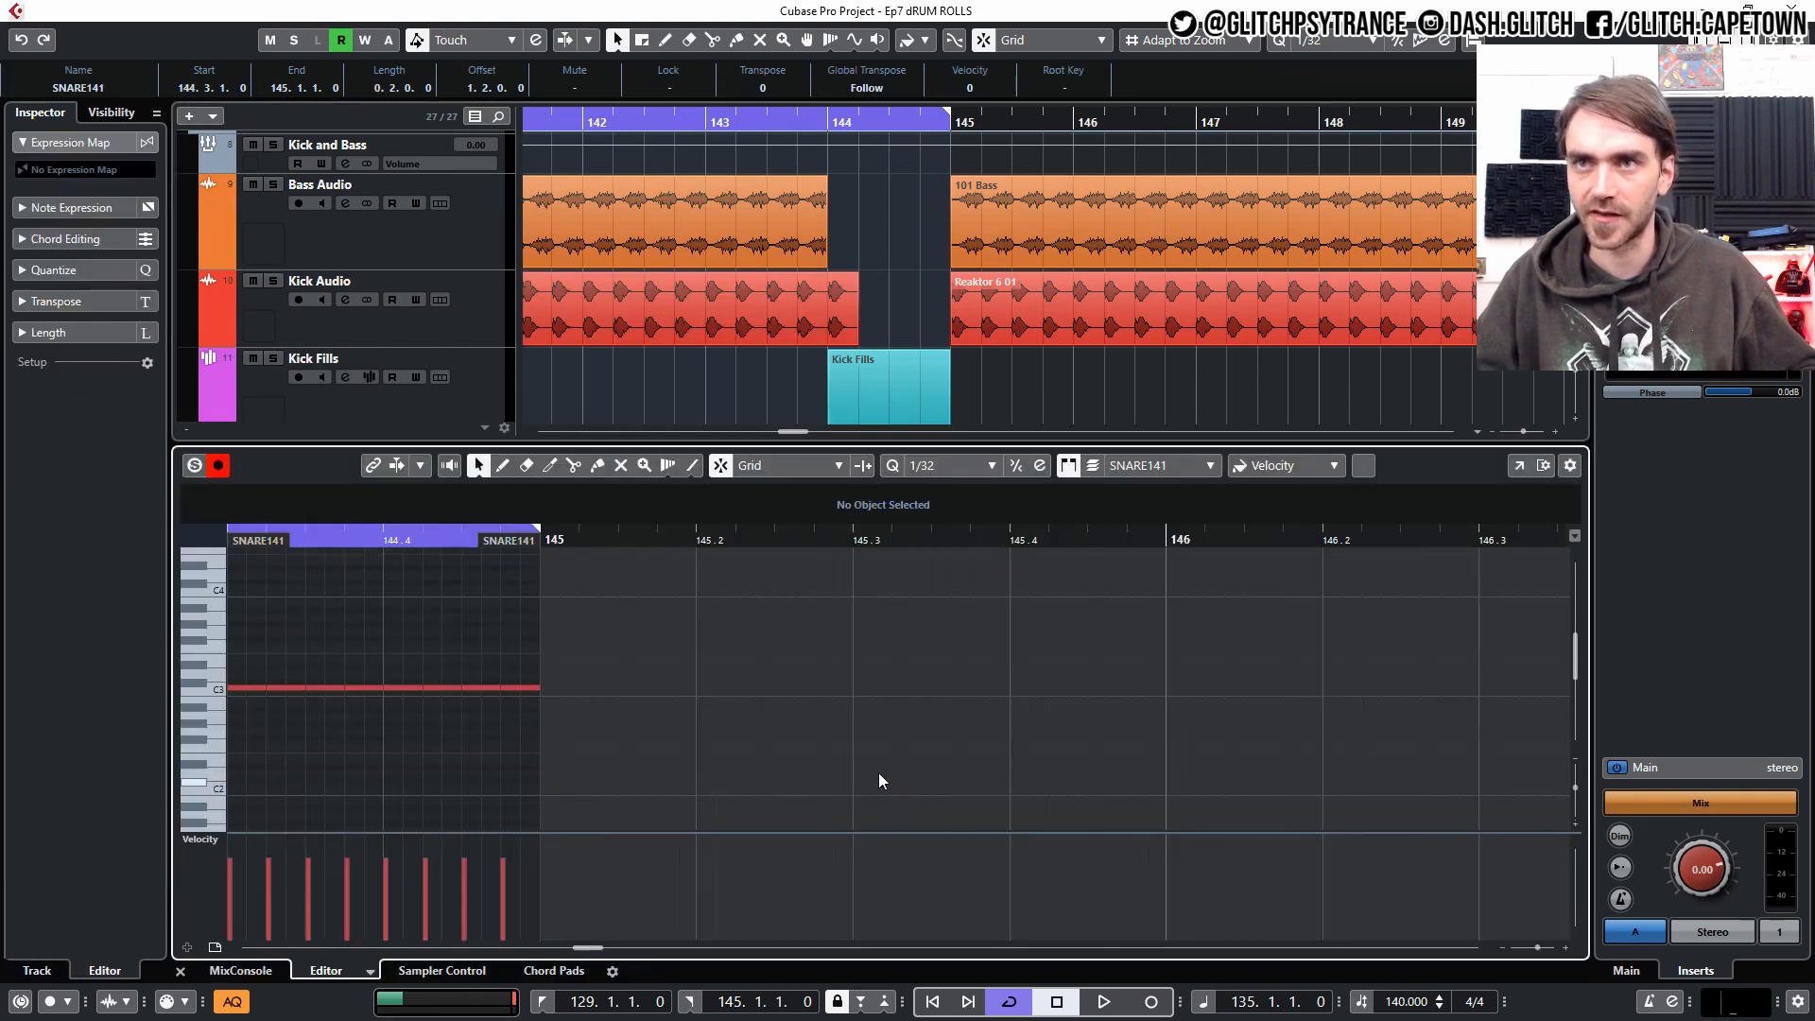
scroll(461, 802, "left", 3)
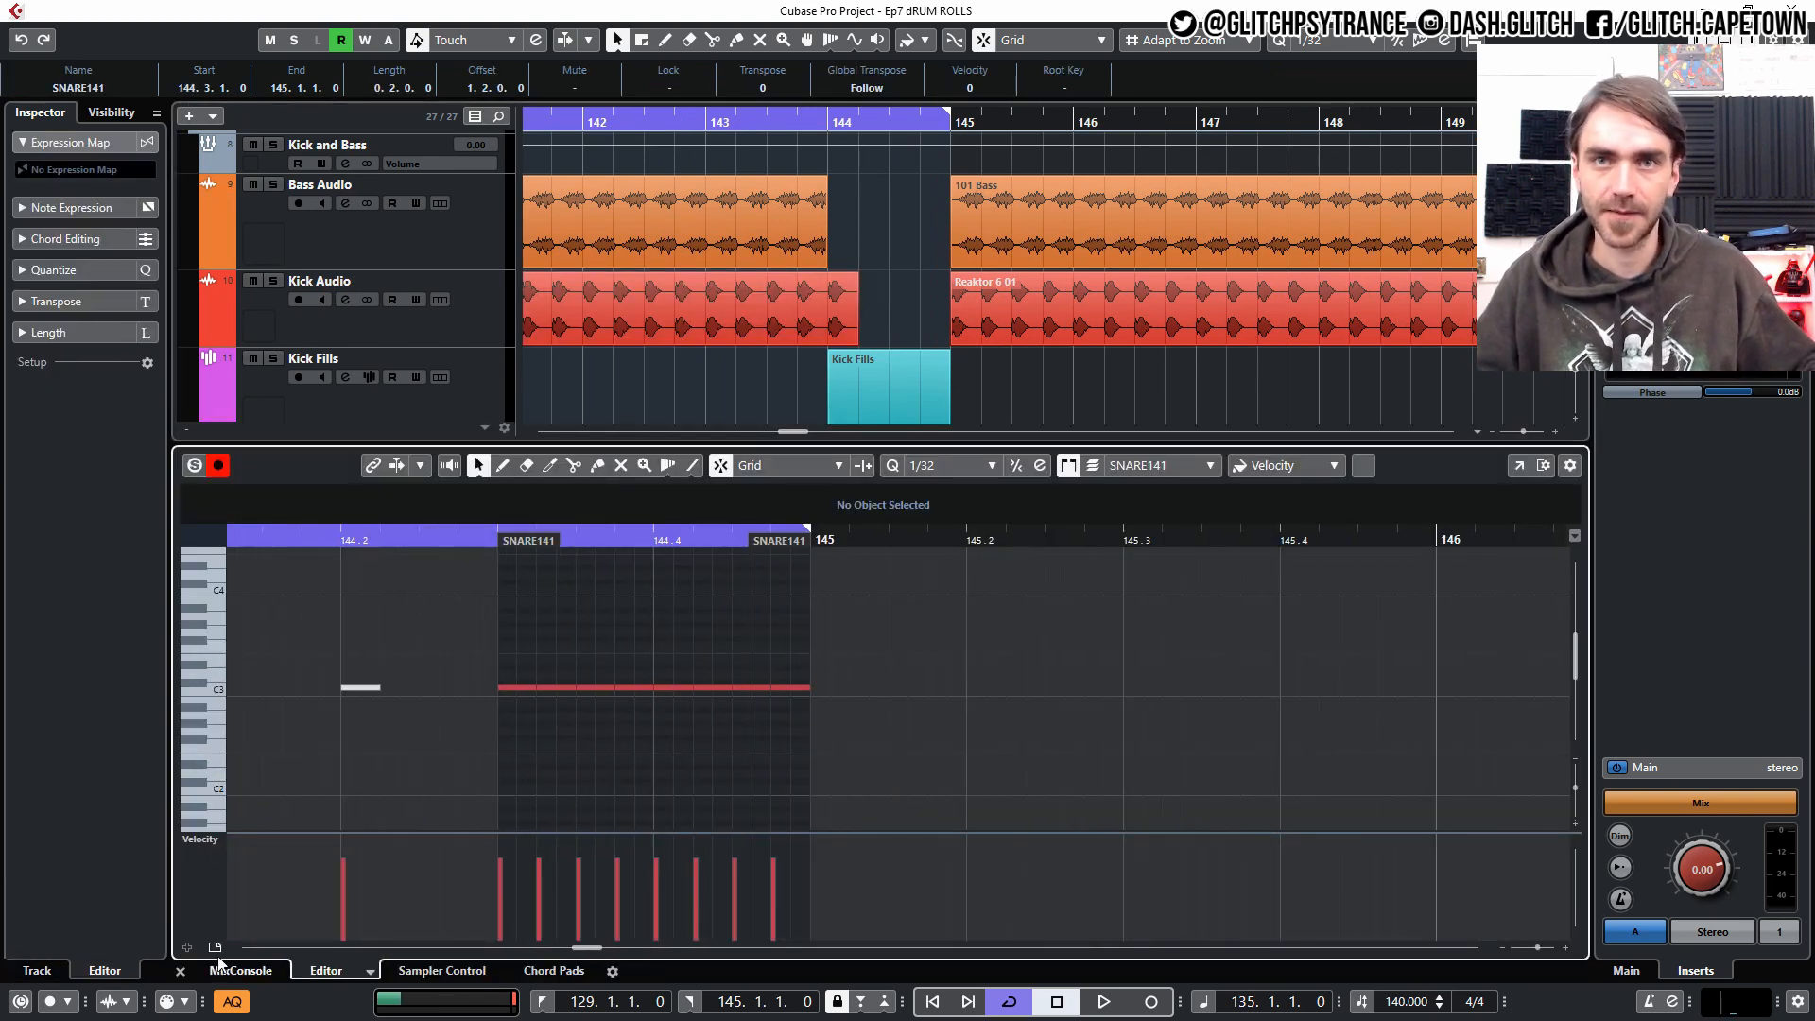
left_click_drag(456, 625, 979, 763)
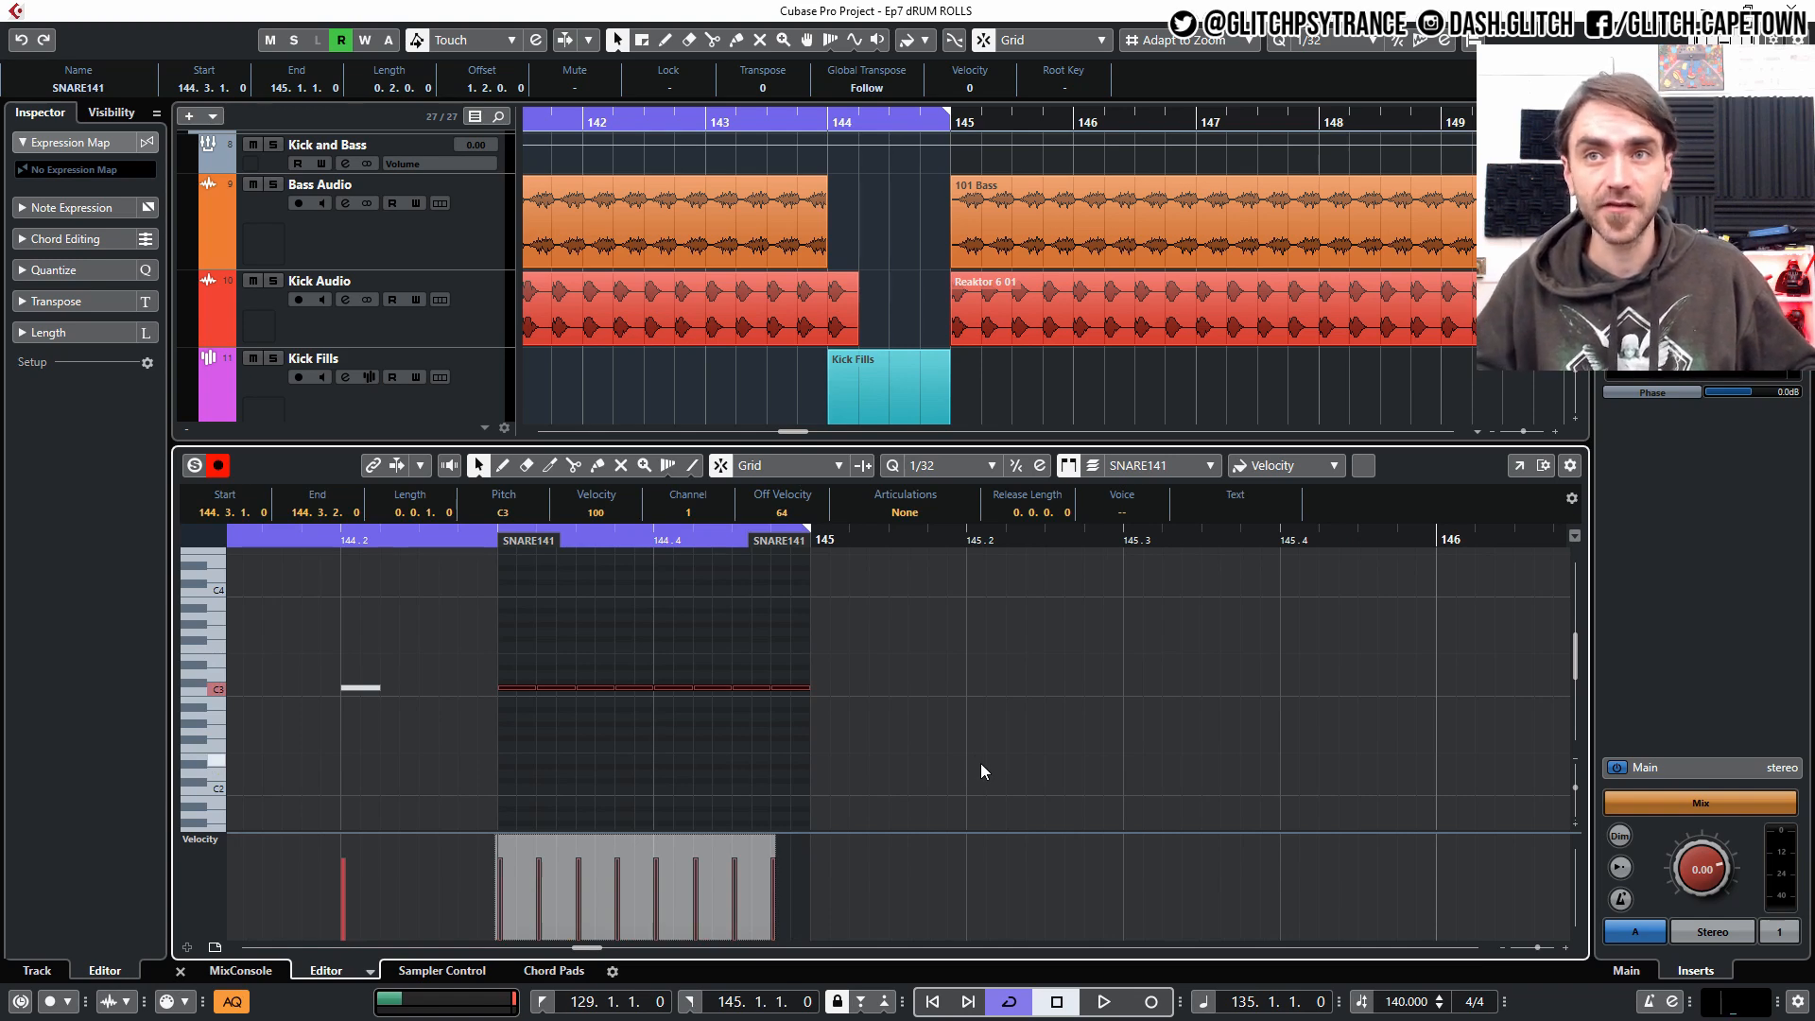
left_click(179, 970)
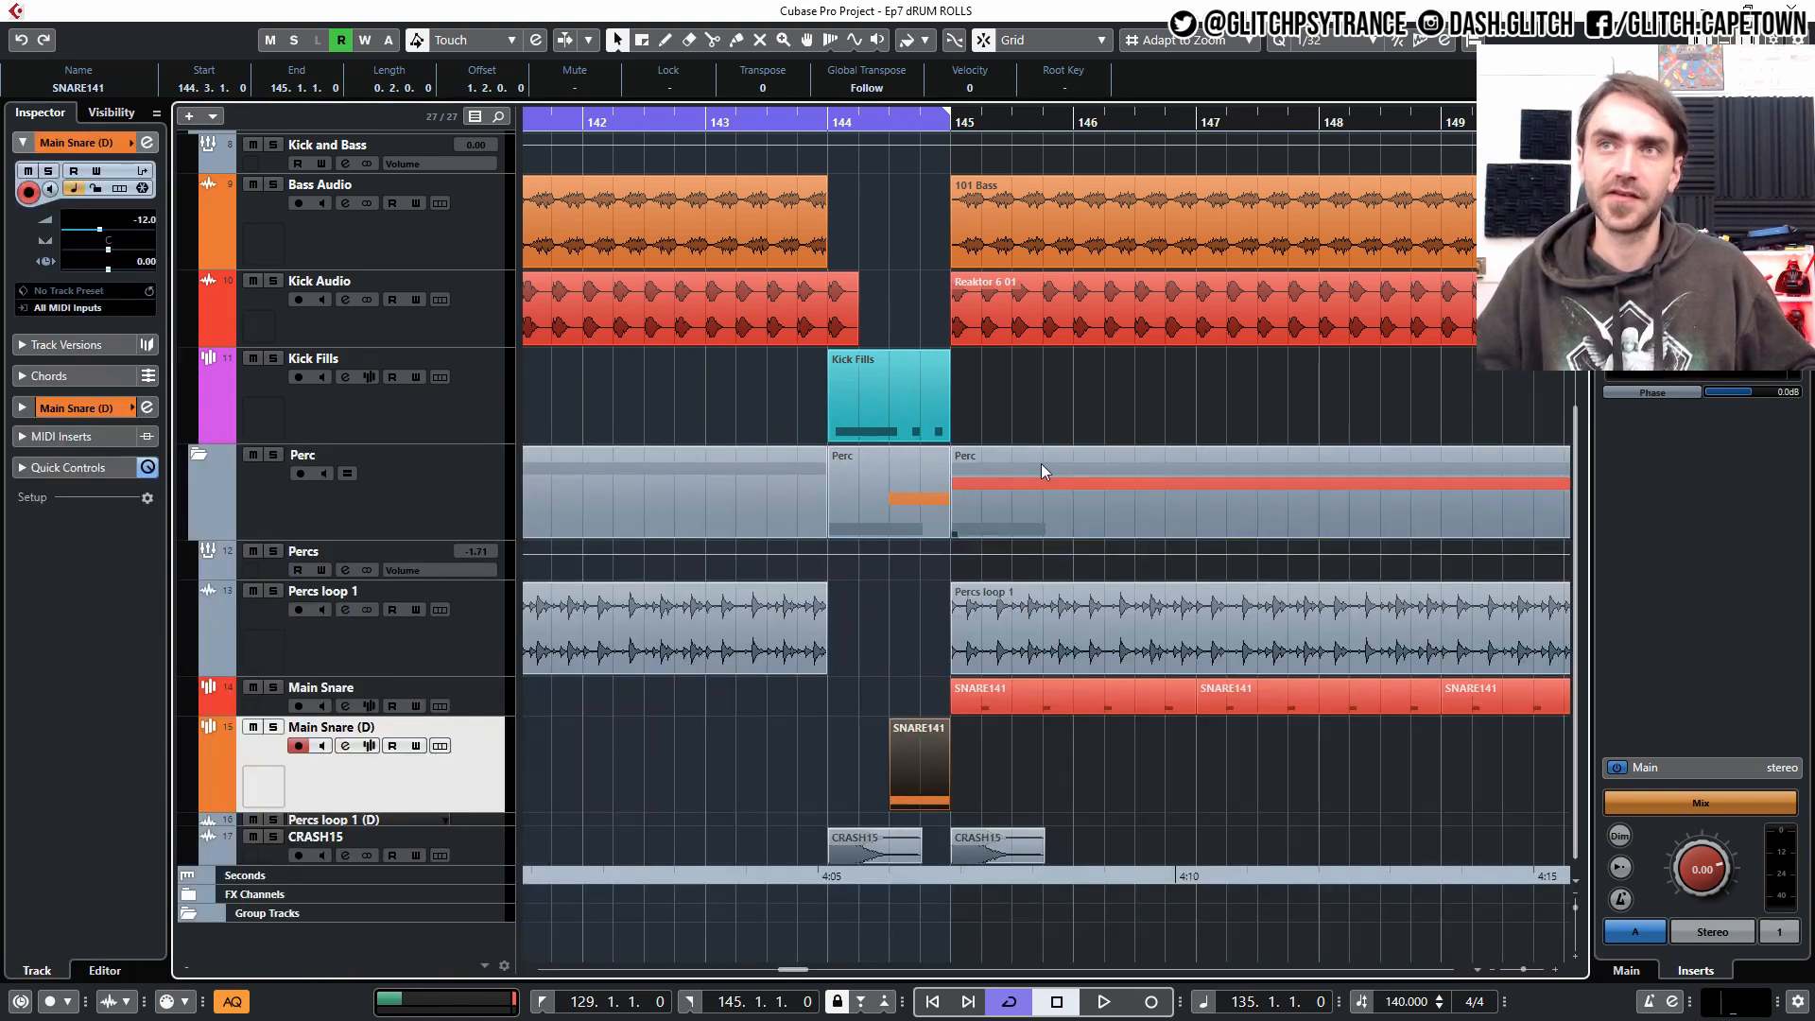
Reopen the Kick Fills part at bar 144 to compare its note pattern and velocities with the snare roll.
scroll(1041, 459, "down", 3)
double_click(972, 401)
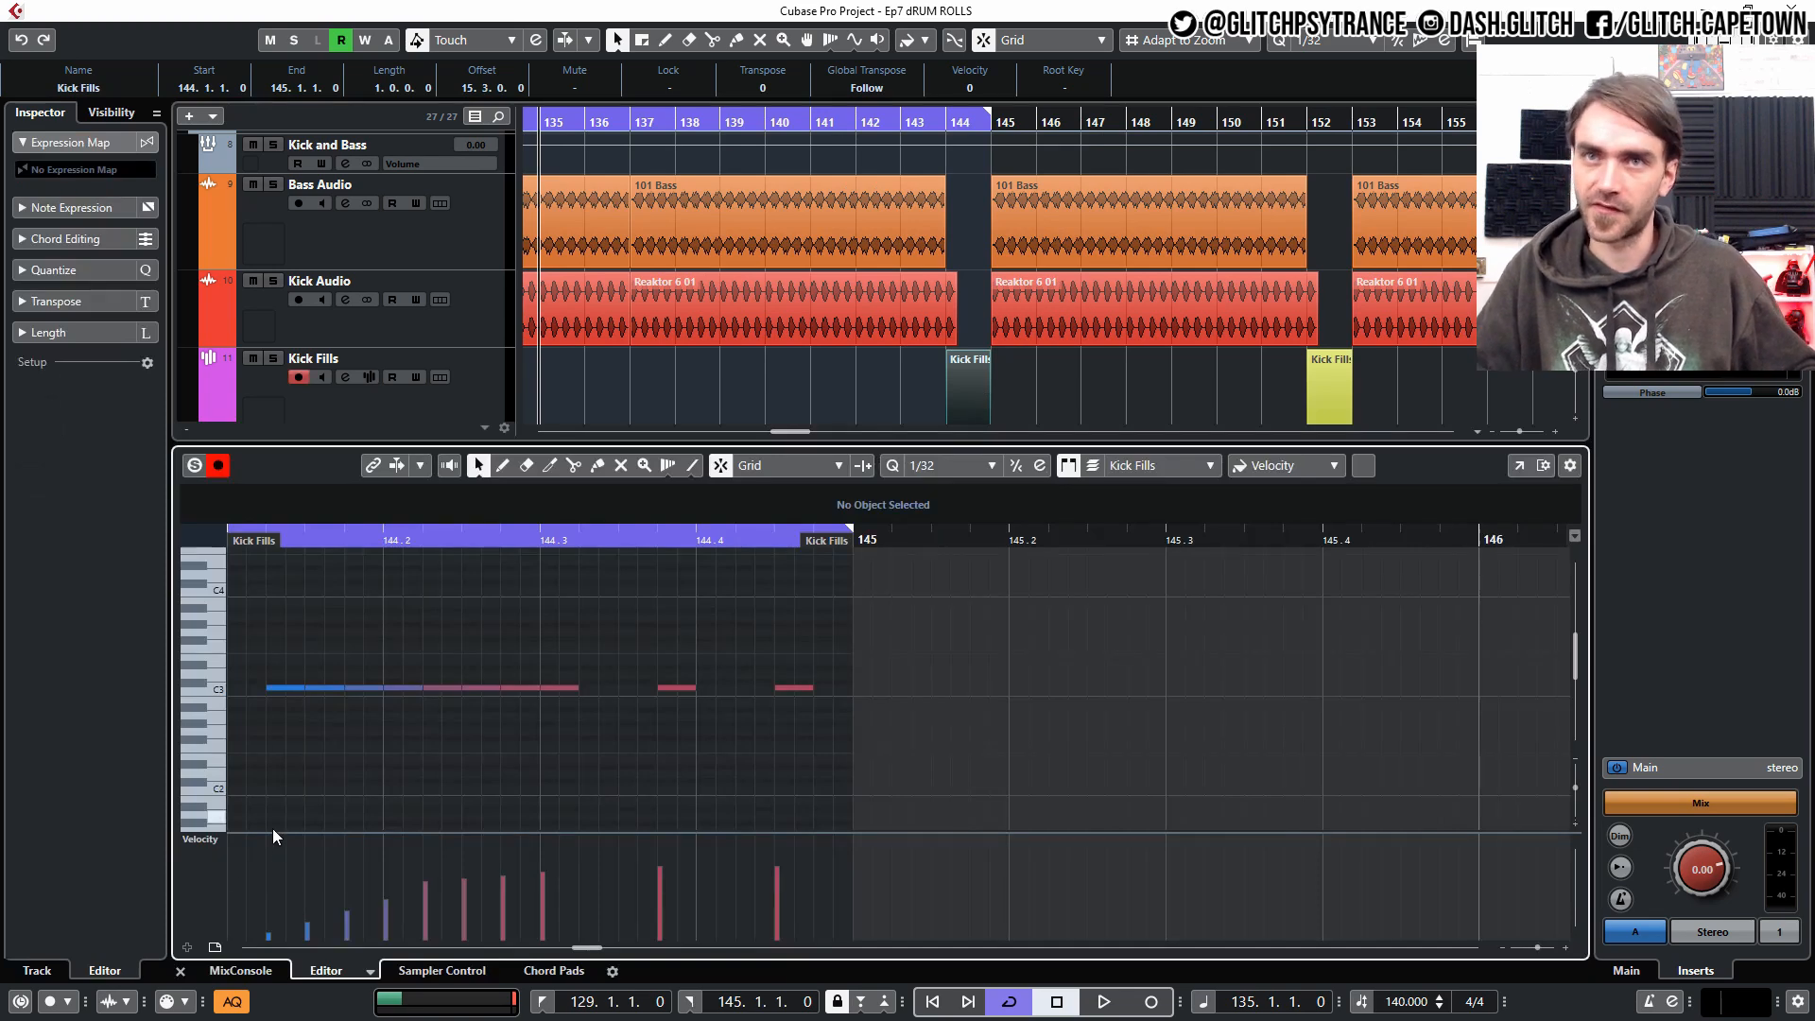
scroll(502, 688, "left", 1)
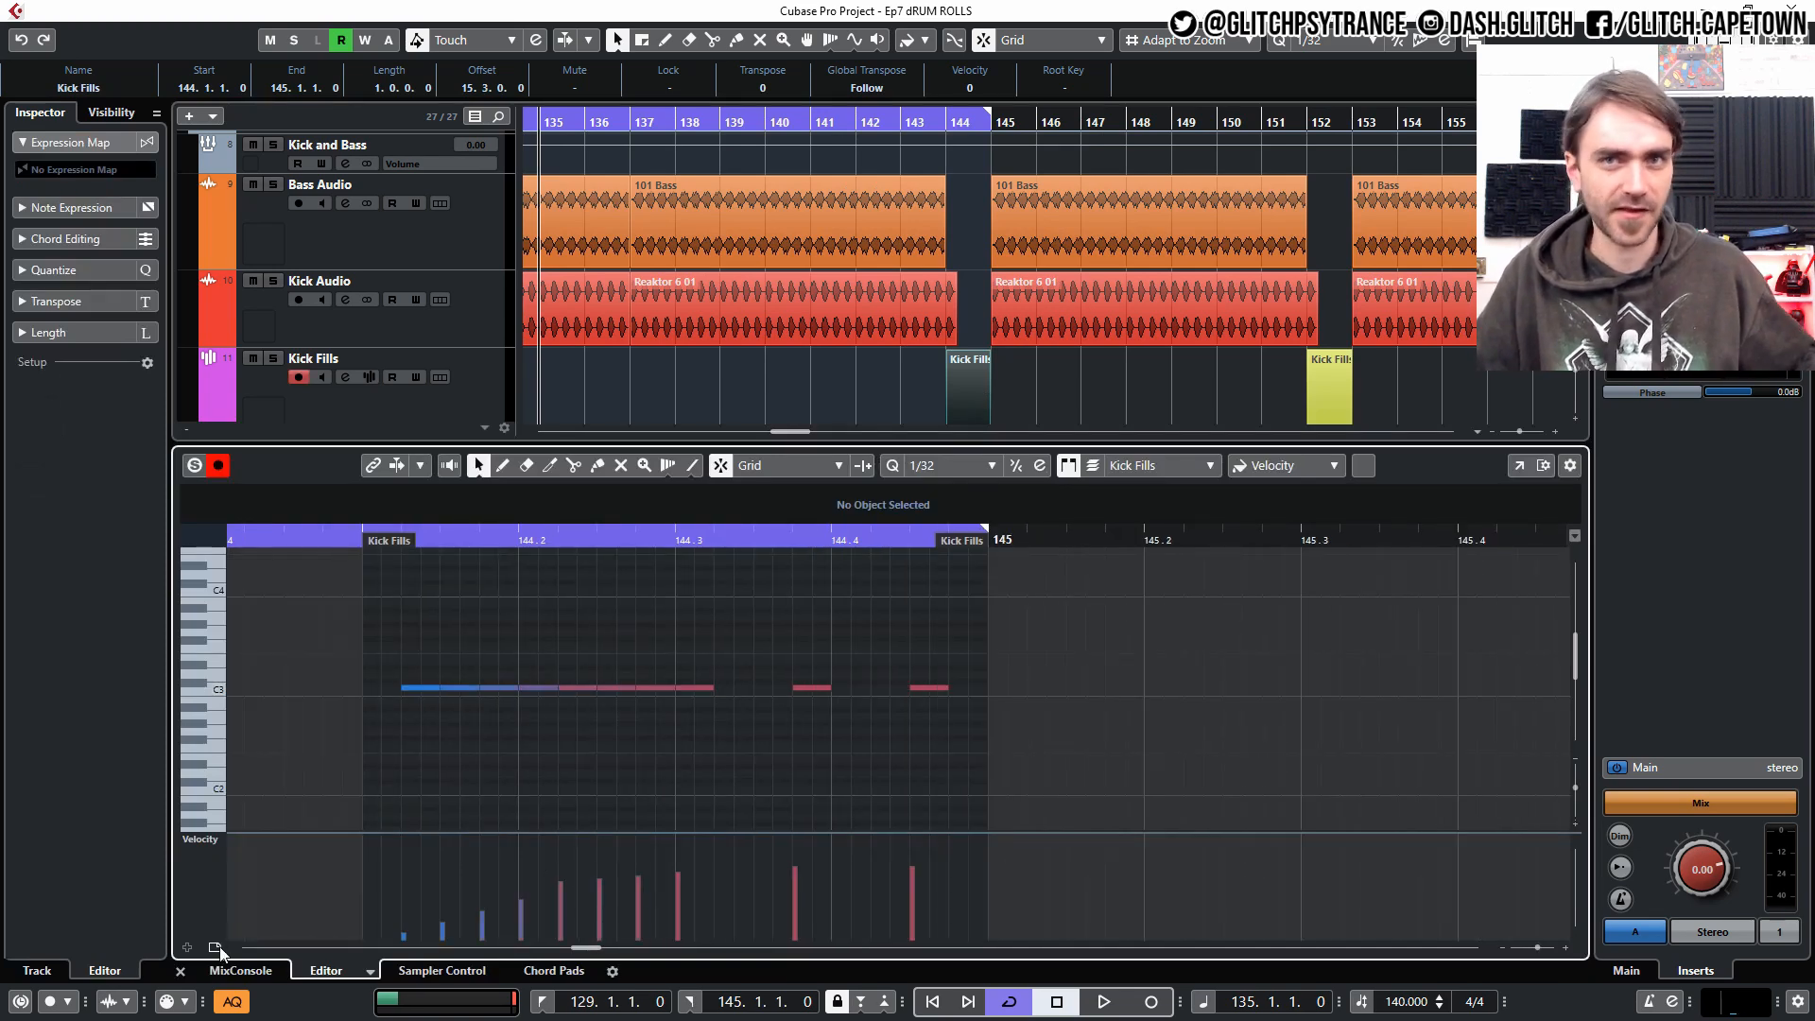
left_click(180, 971)
Play the arrangement from 143.1.1 to audition the combined kick fill and snare roll before bar 145.
scroll(1025, 390, "down", 4)
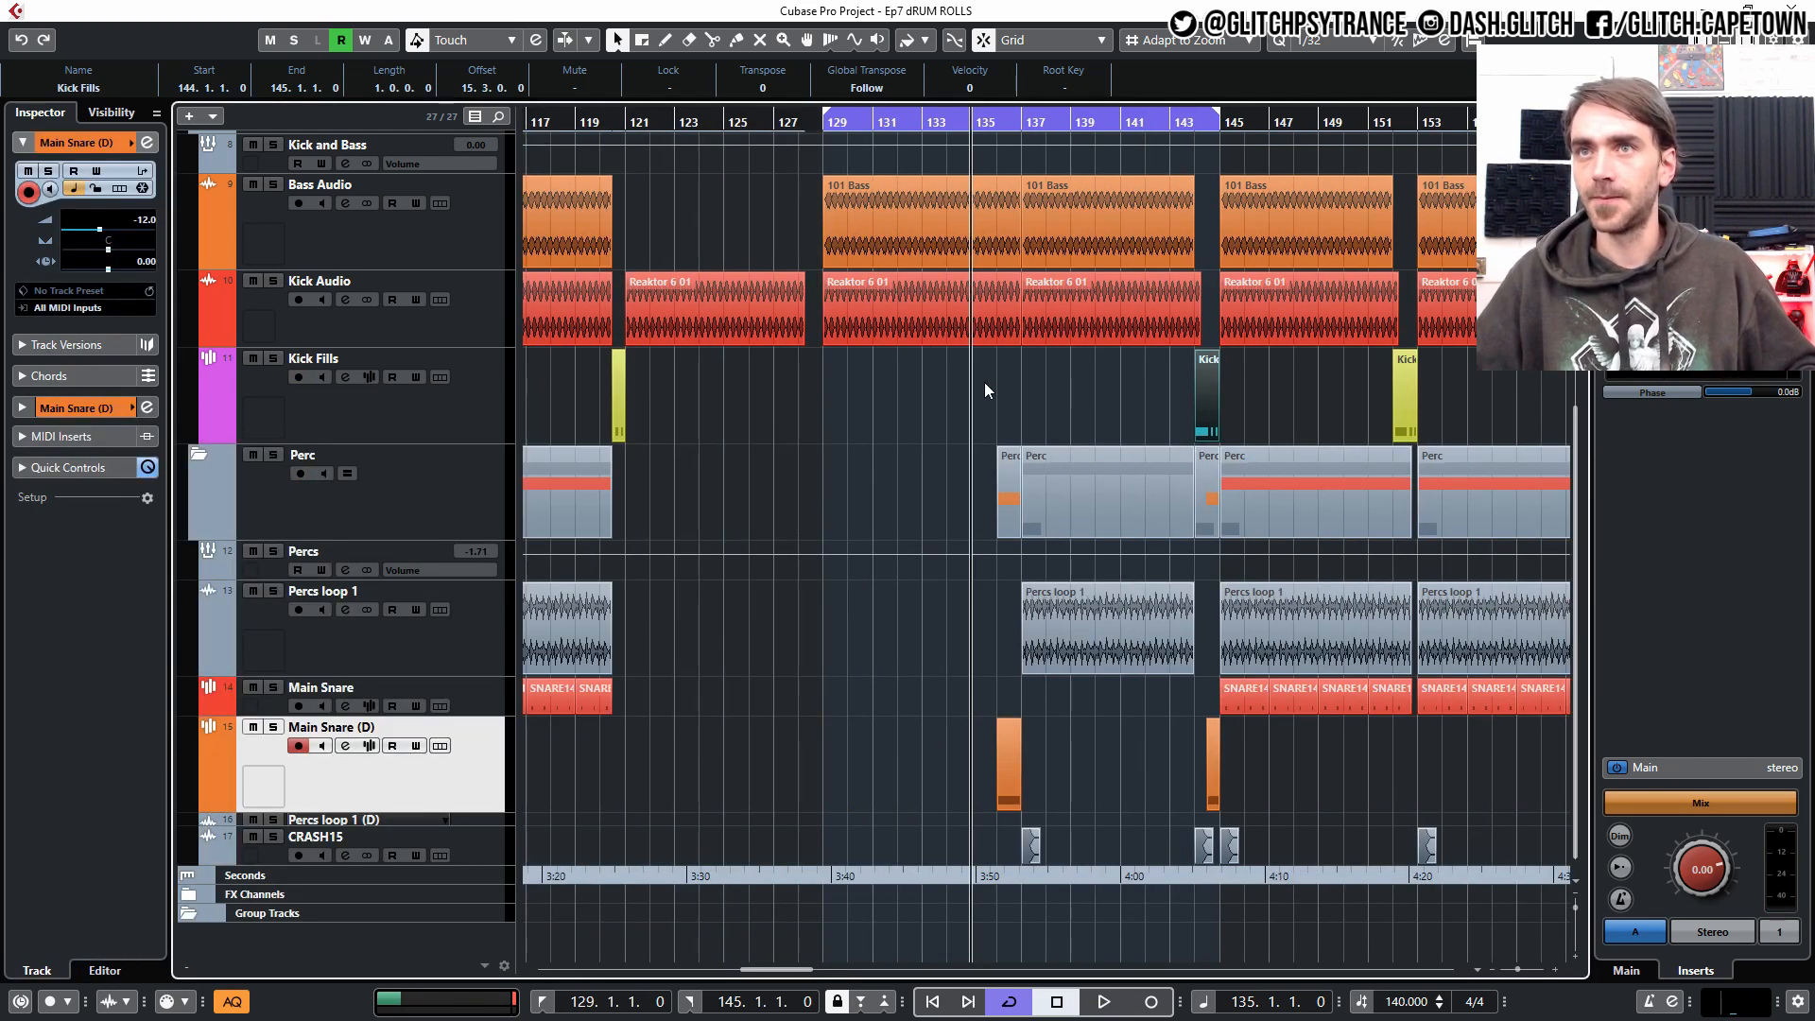
left_click(1172, 153)
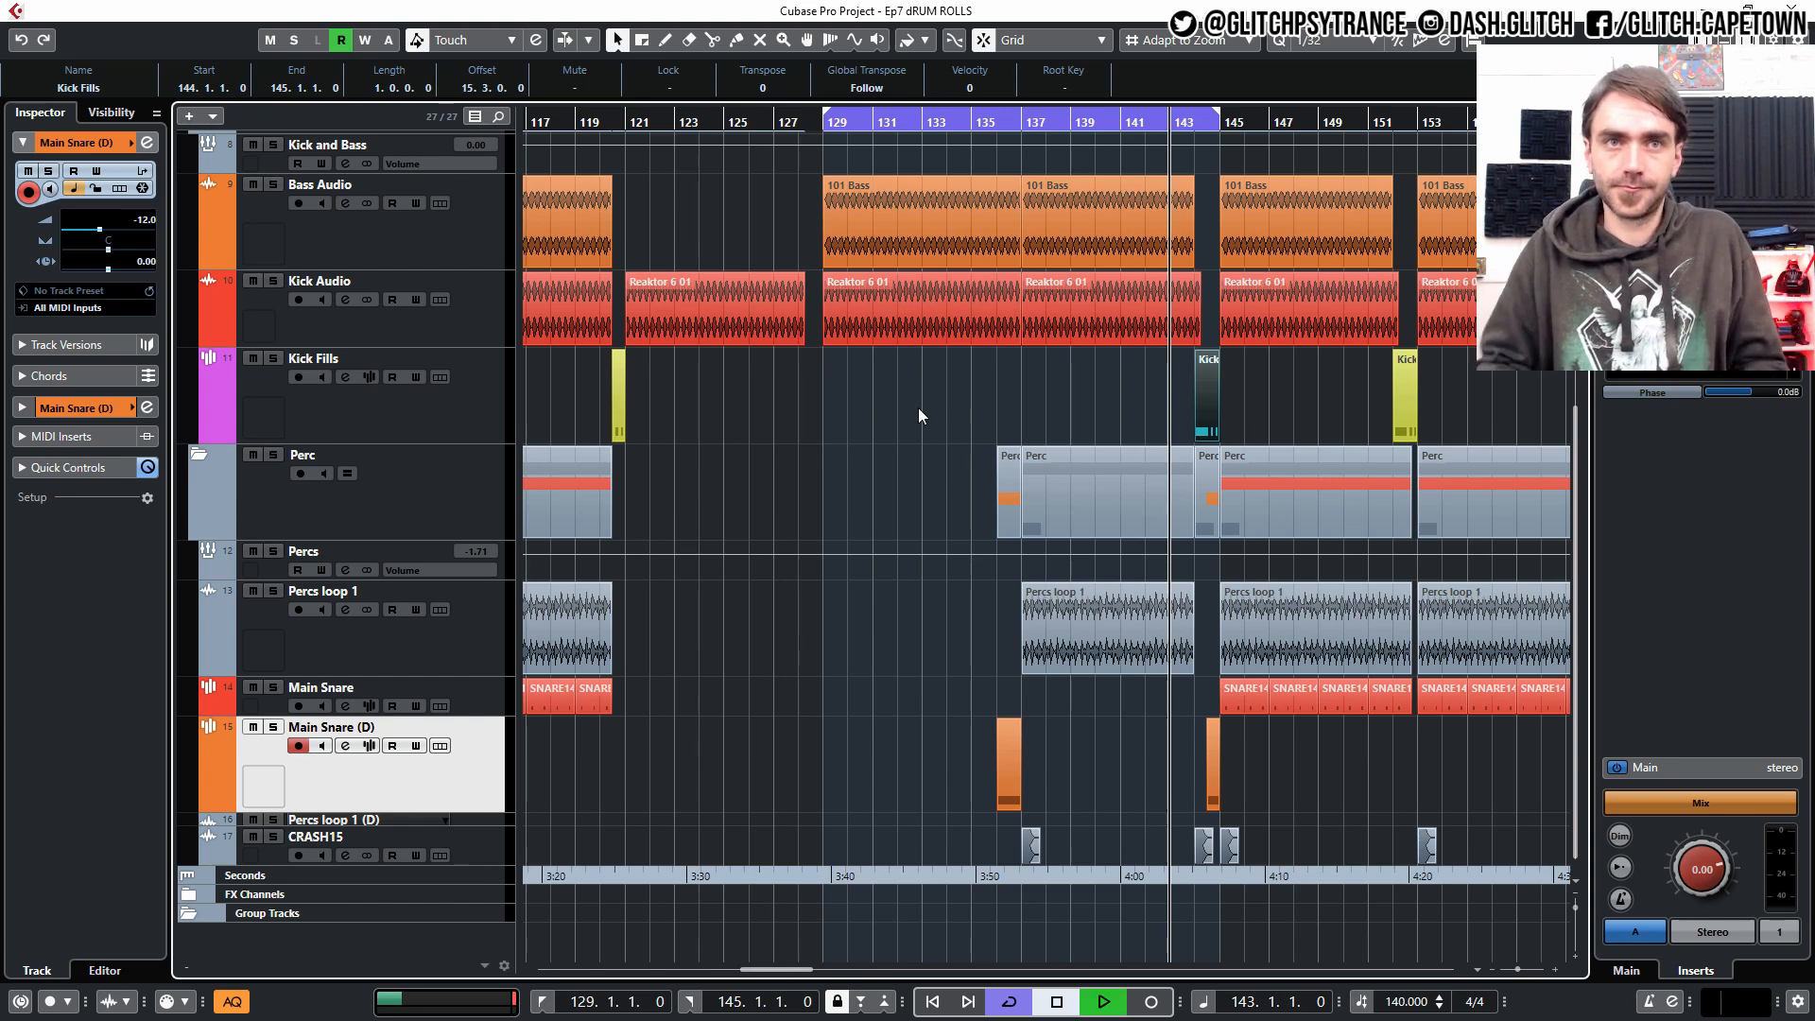
key("space")
scroll(1240, 404, "up", 2)
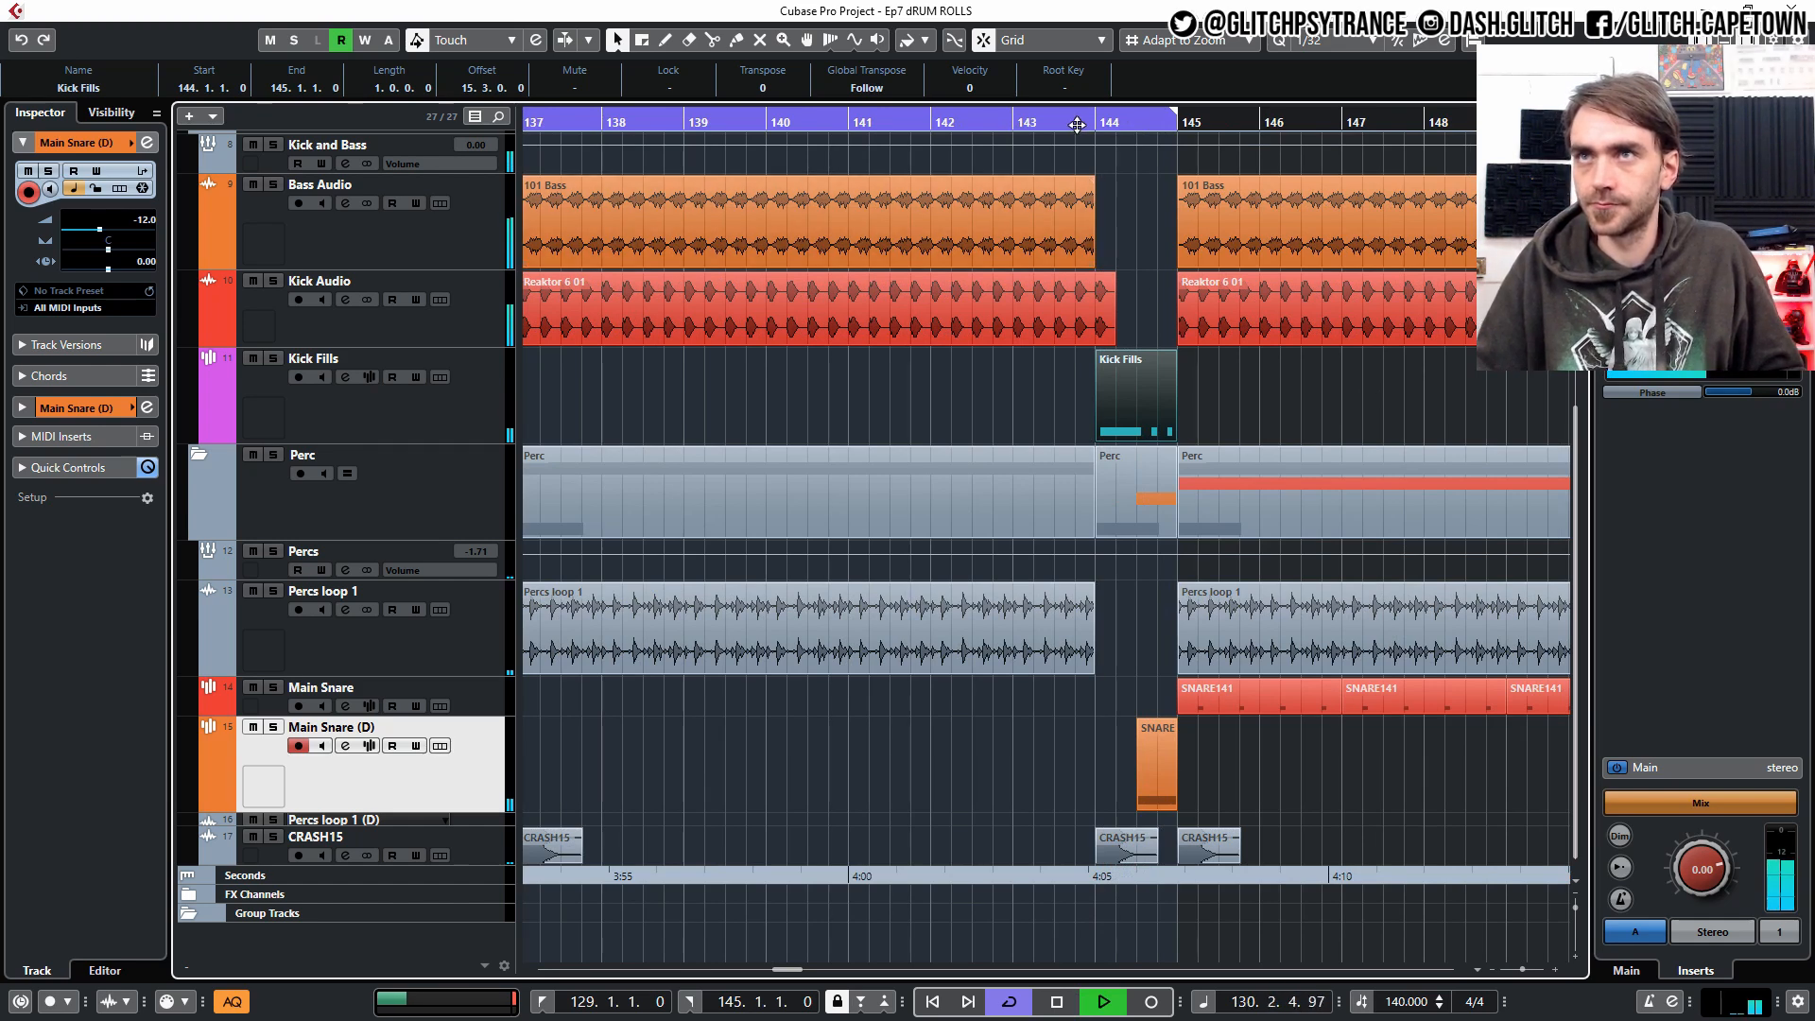
Move the cycle range to 145.1.1–161.1.1 while playback continues.
scroll(1060, 264, "down", 3)
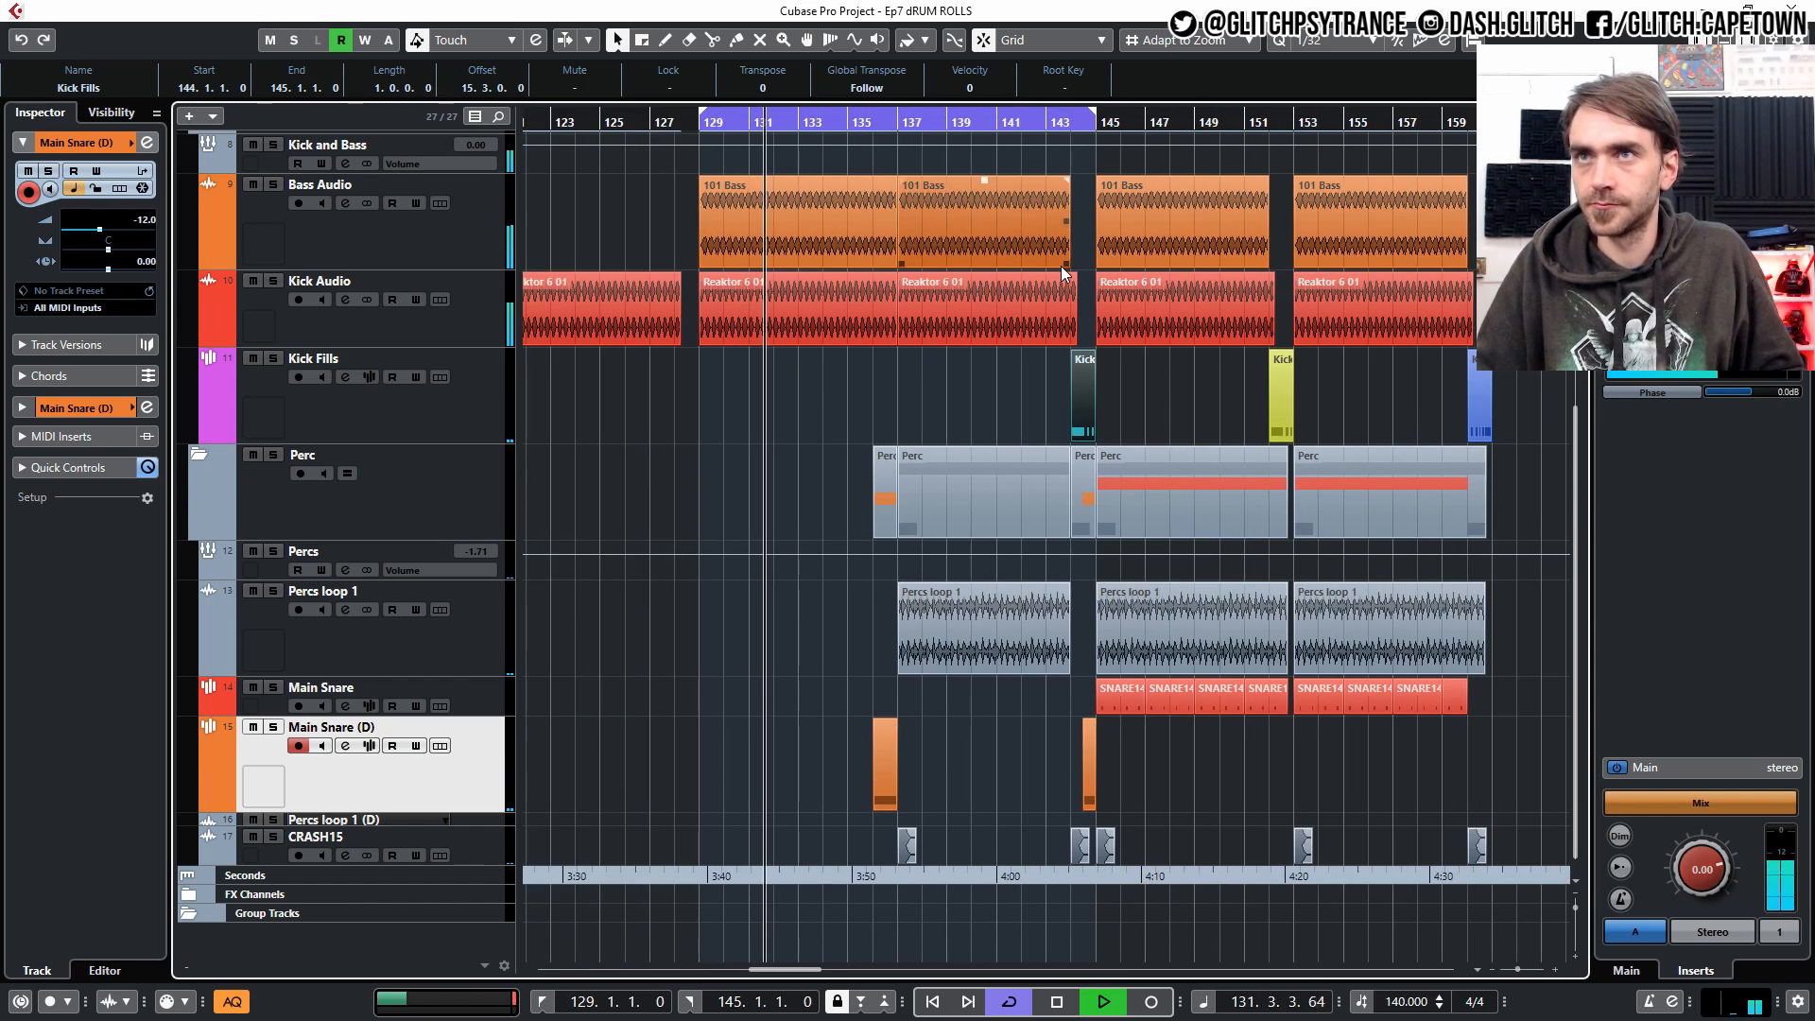
left_click_drag(986, 115, 1382, 117)
scroll(1381, 792, "right", 4)
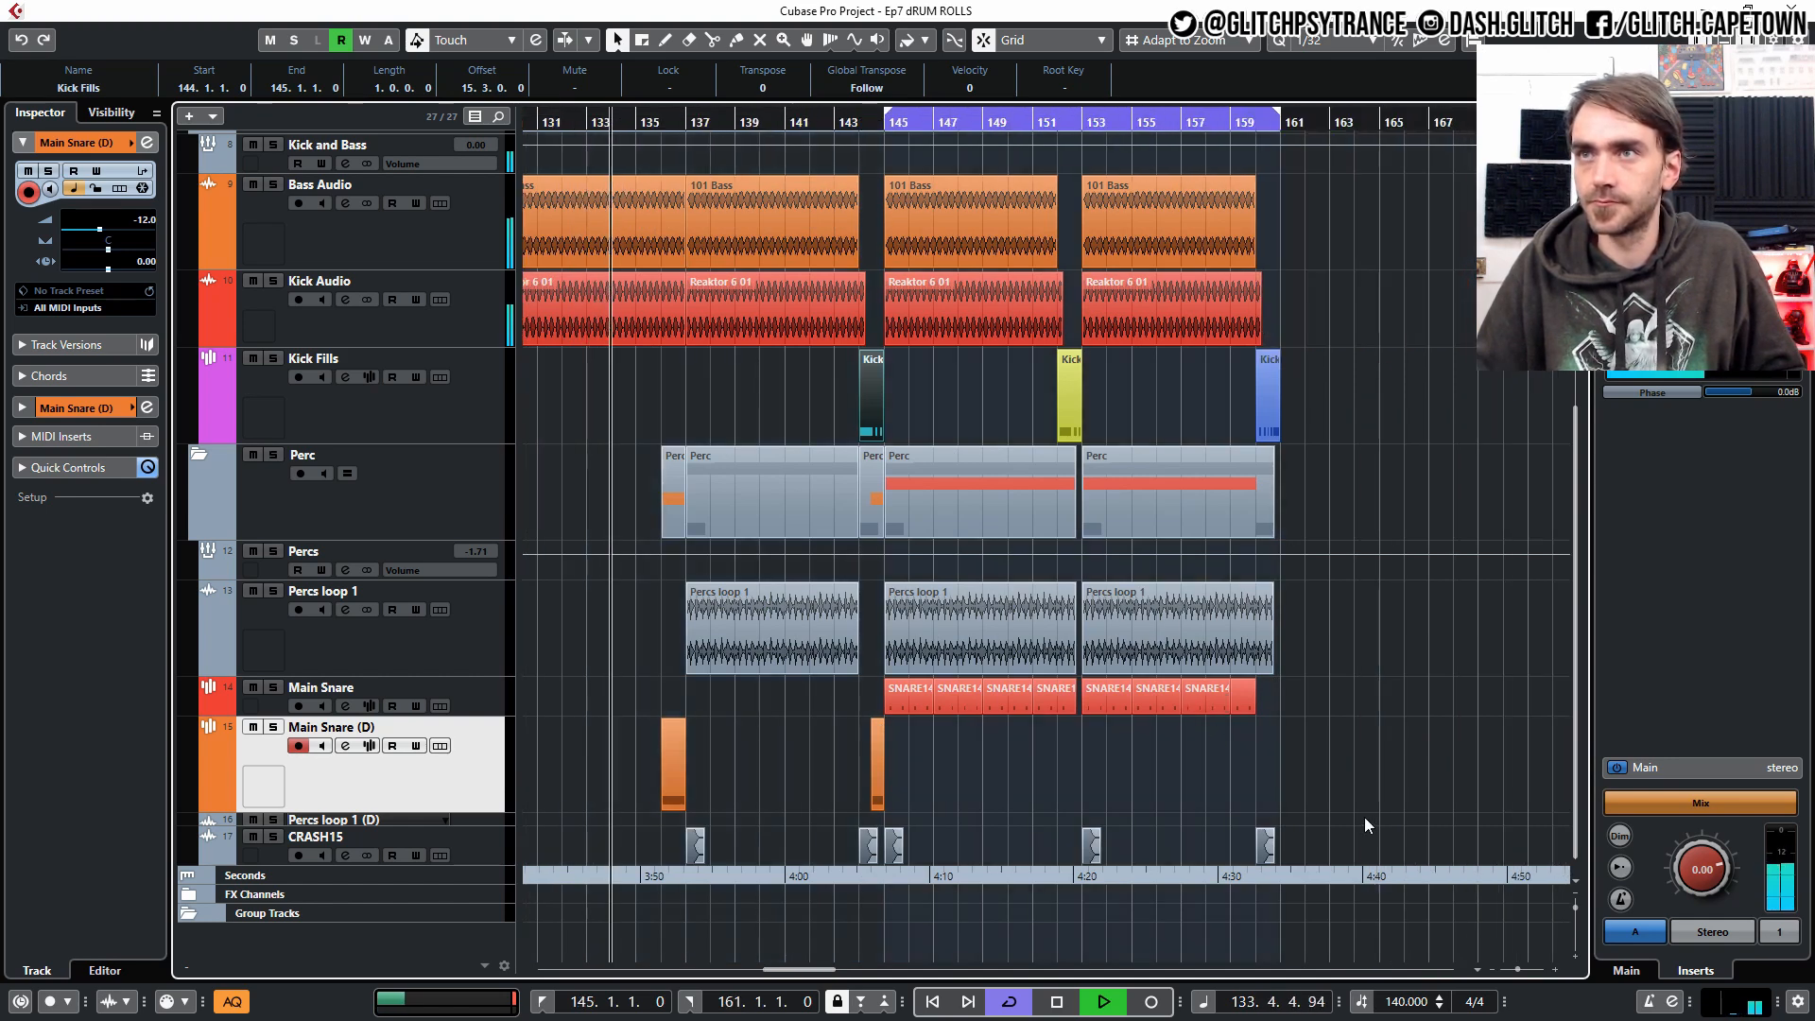
Clear the selection and collapse the Perc folder track, keeping the Kick Fills parts up to bar 161 in view.
left_click(1390, 811)
left_click(191, 450)
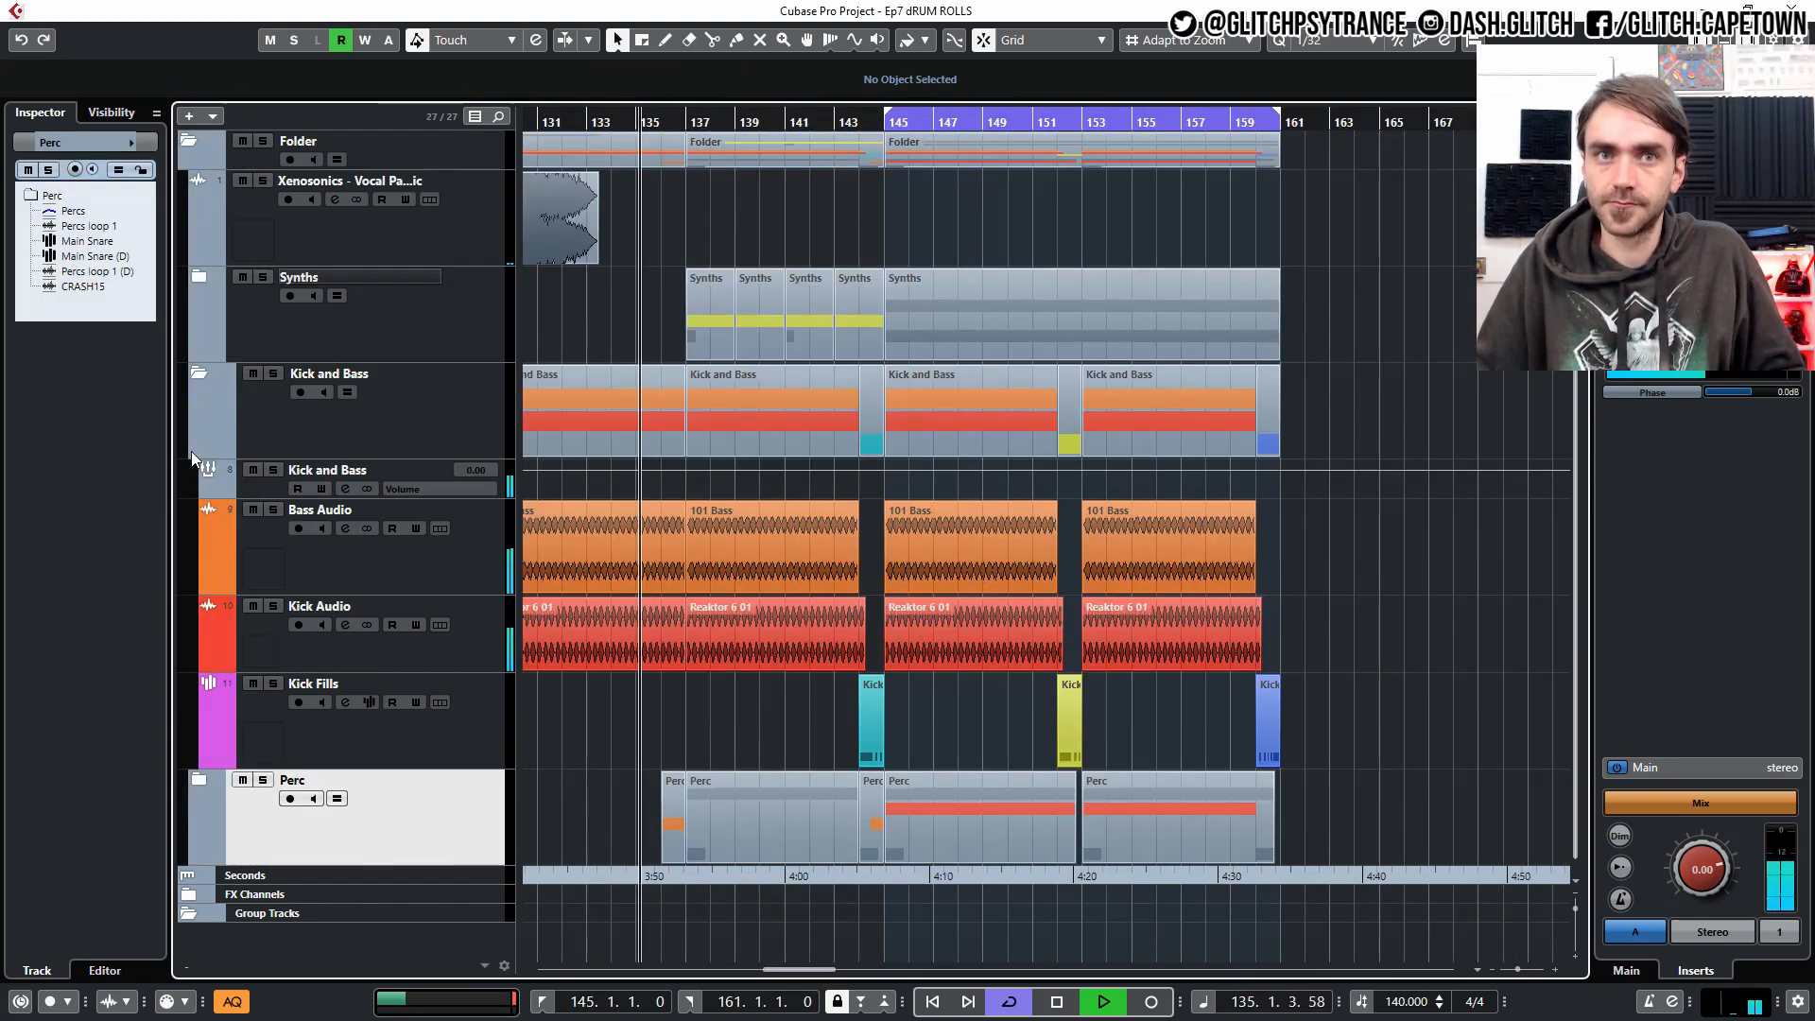
scroll(1353, 605, "left", 4)
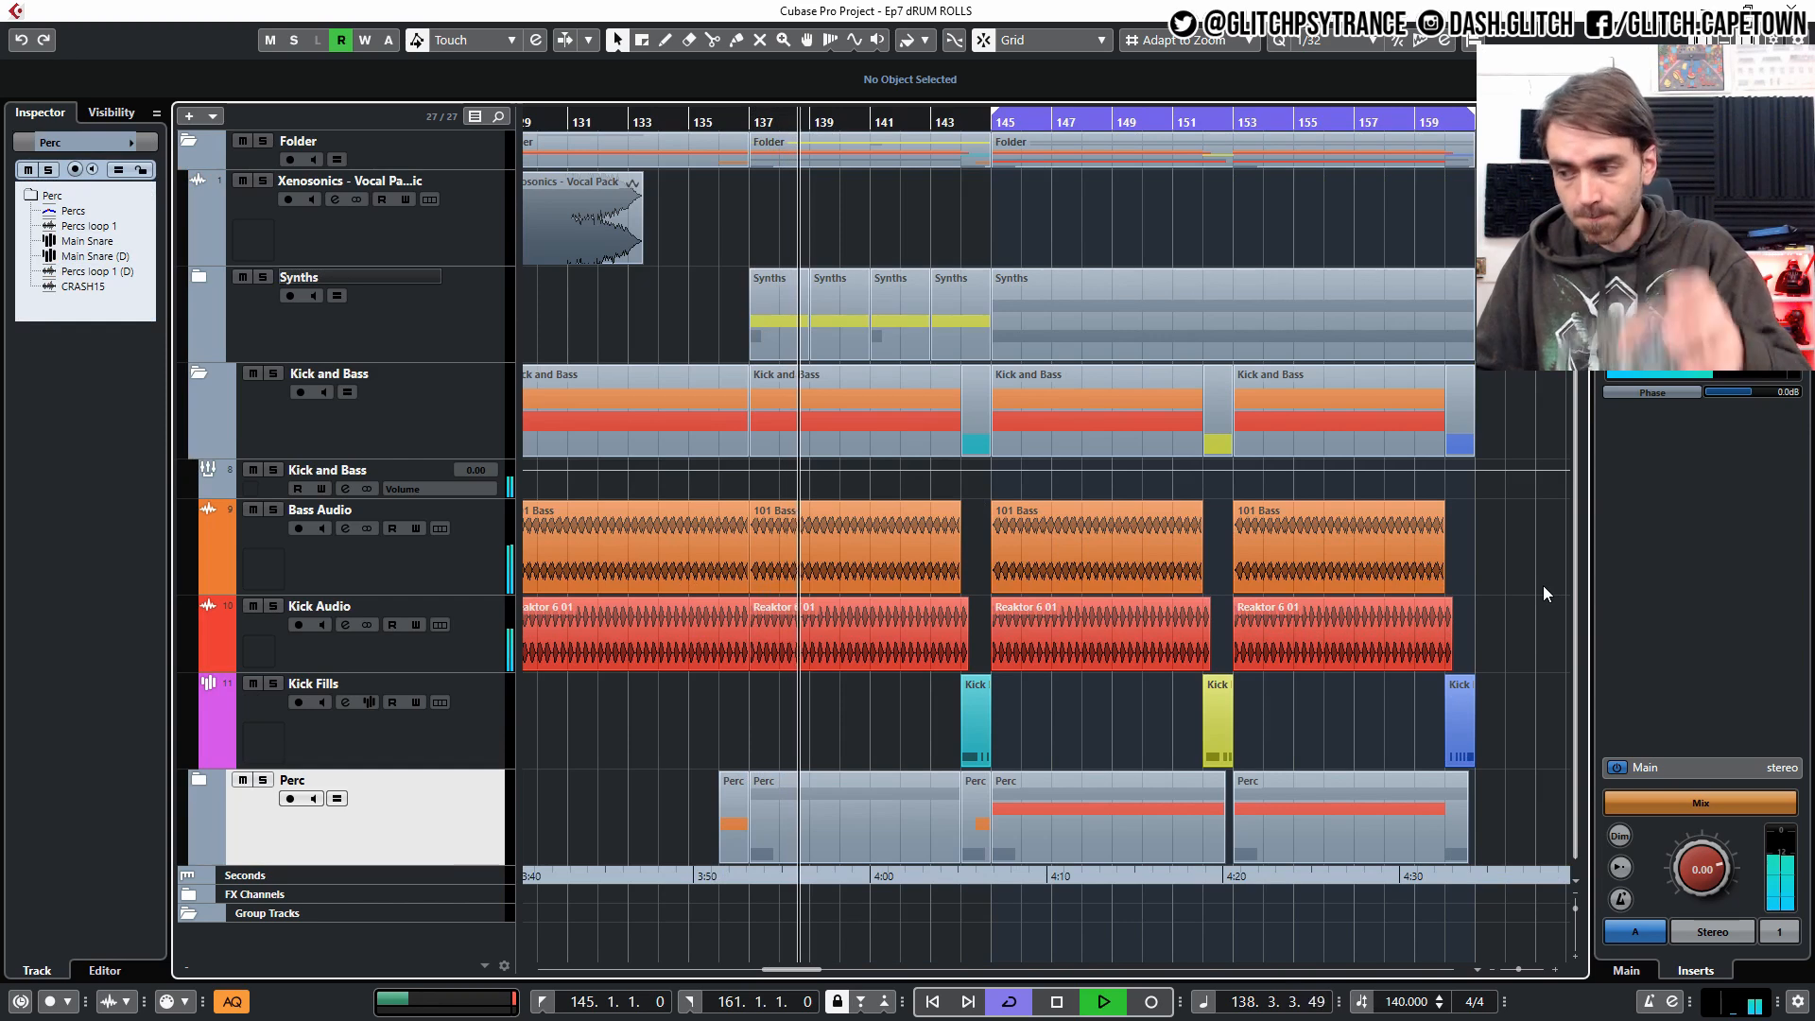
scroll(1512, 581, "right", 2)
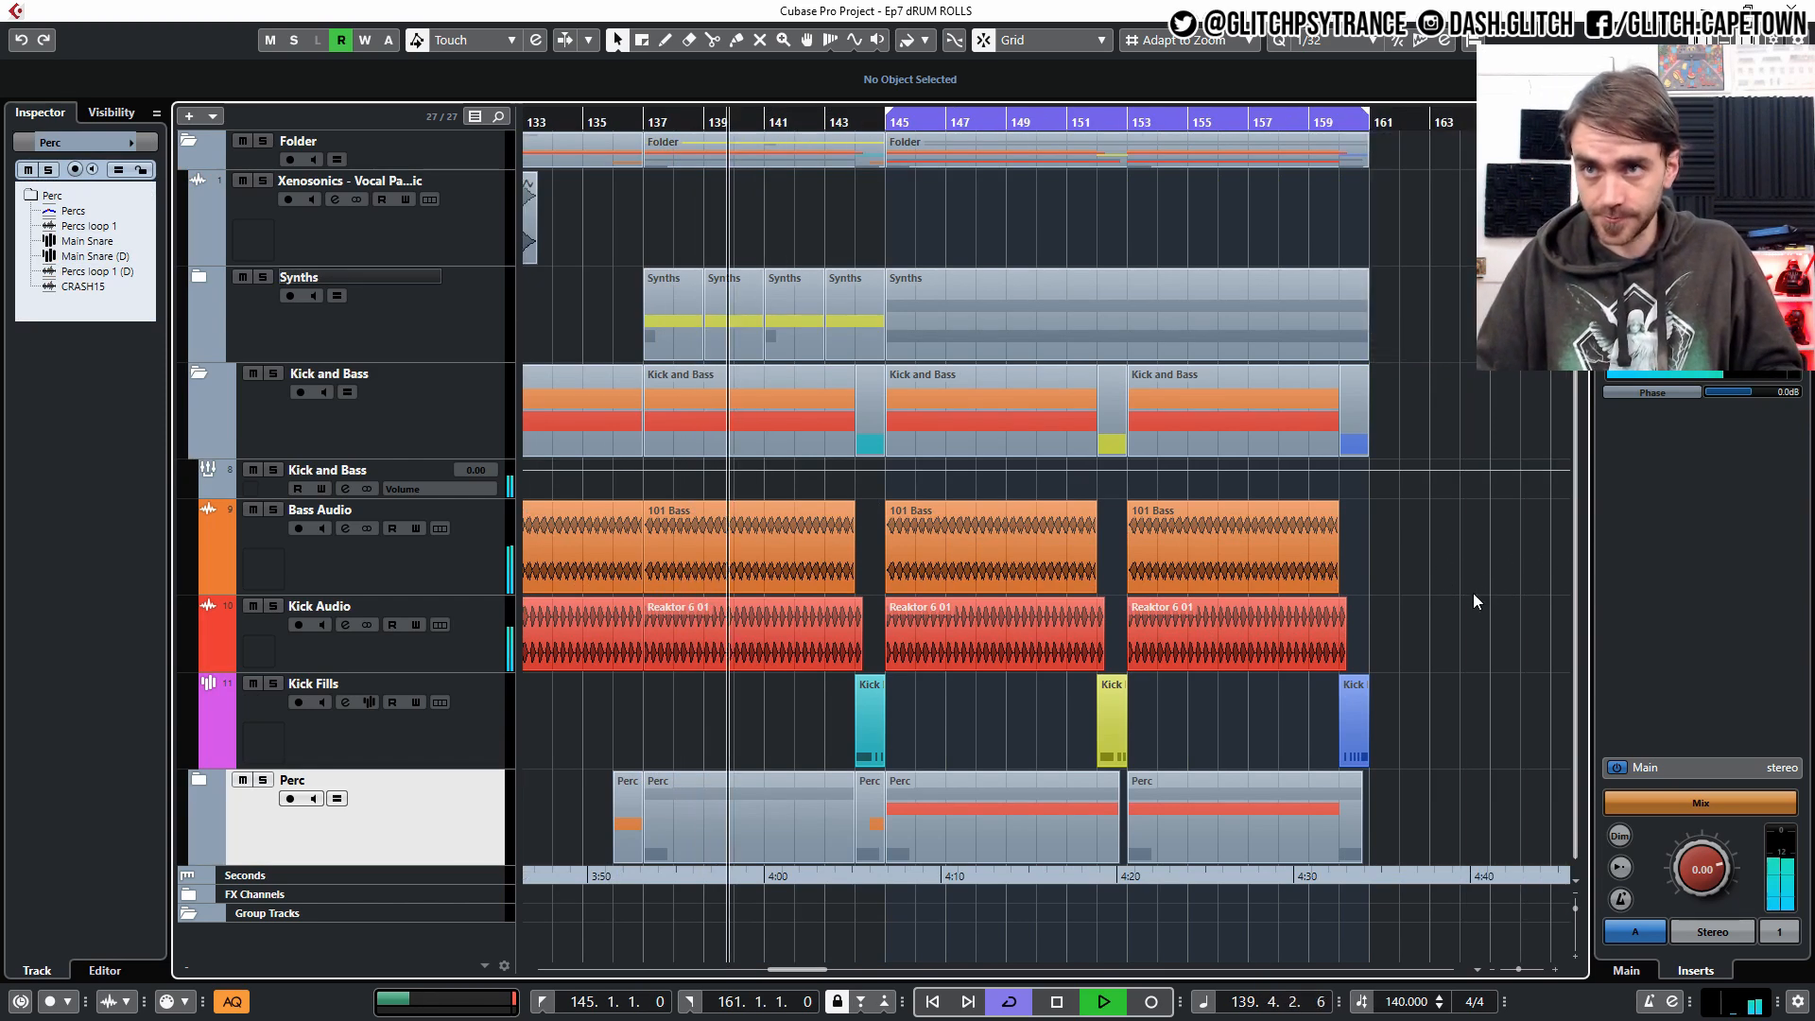
scroll(1364, 663, "up", 1)
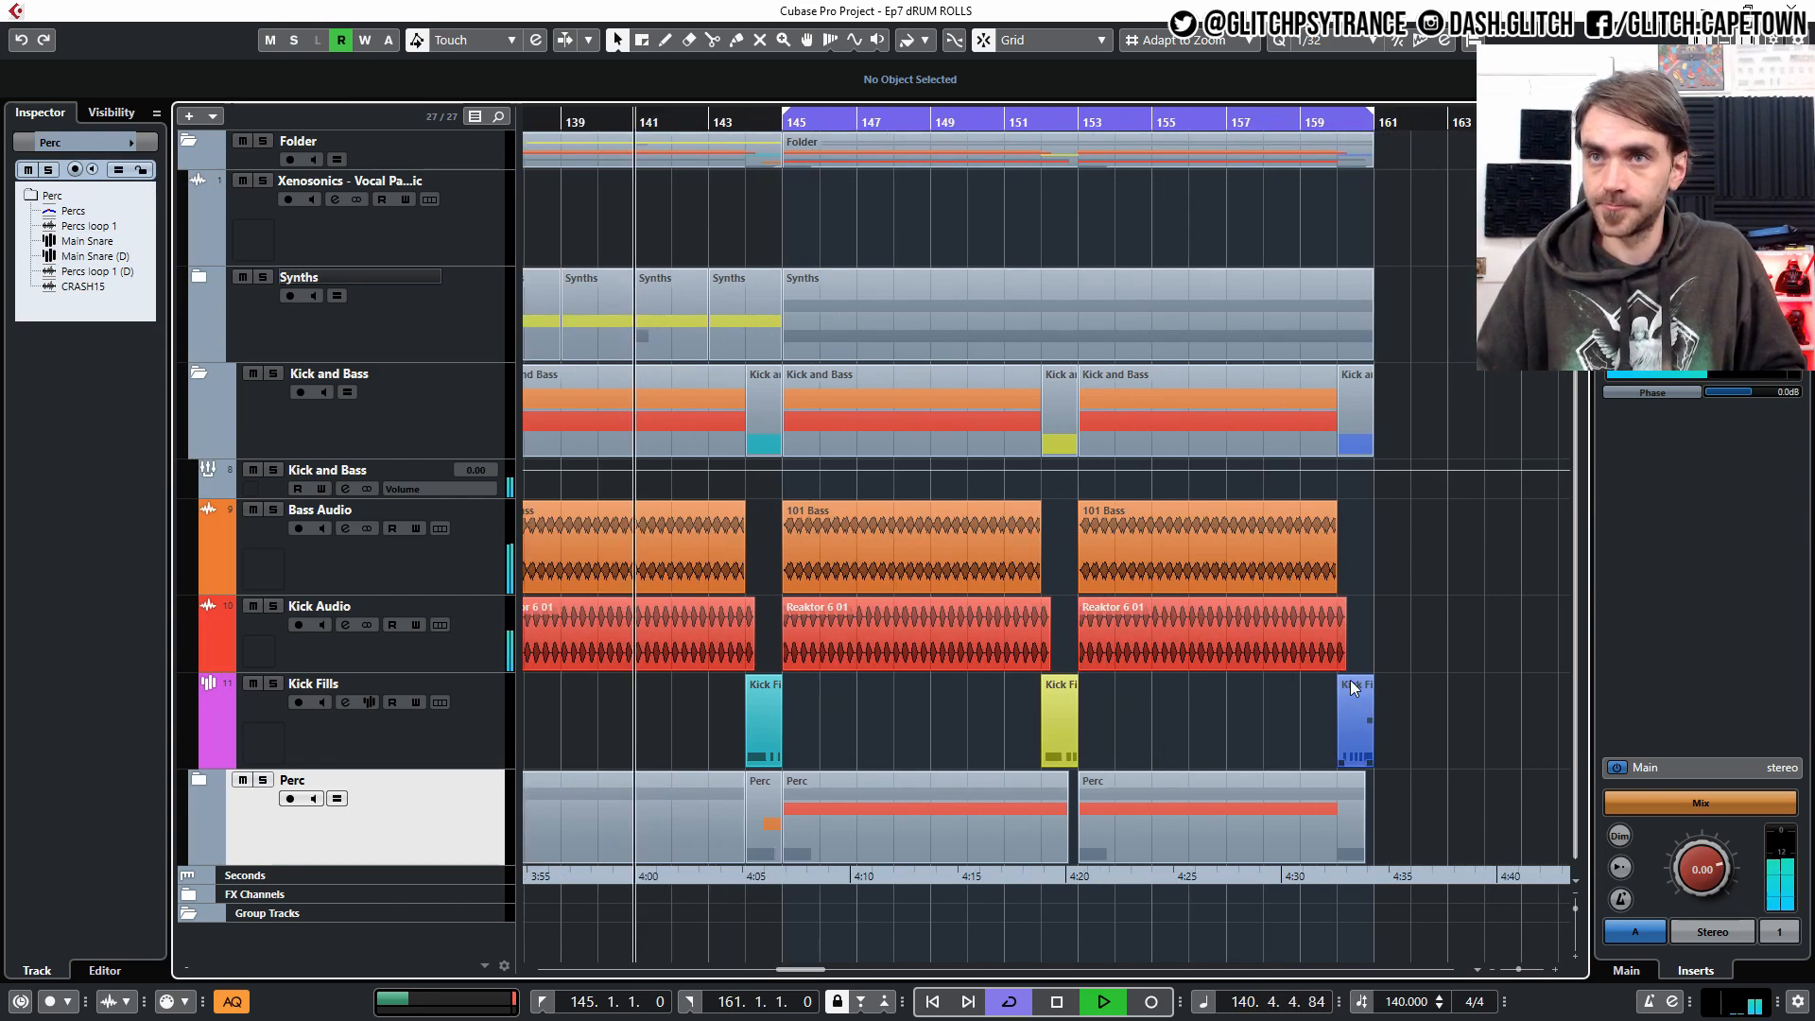
Expand the Perc folder during playback to check the Main Snare parts beneath the kick fills, and collapse it again.
scroll(1365, 664, "left", 2)
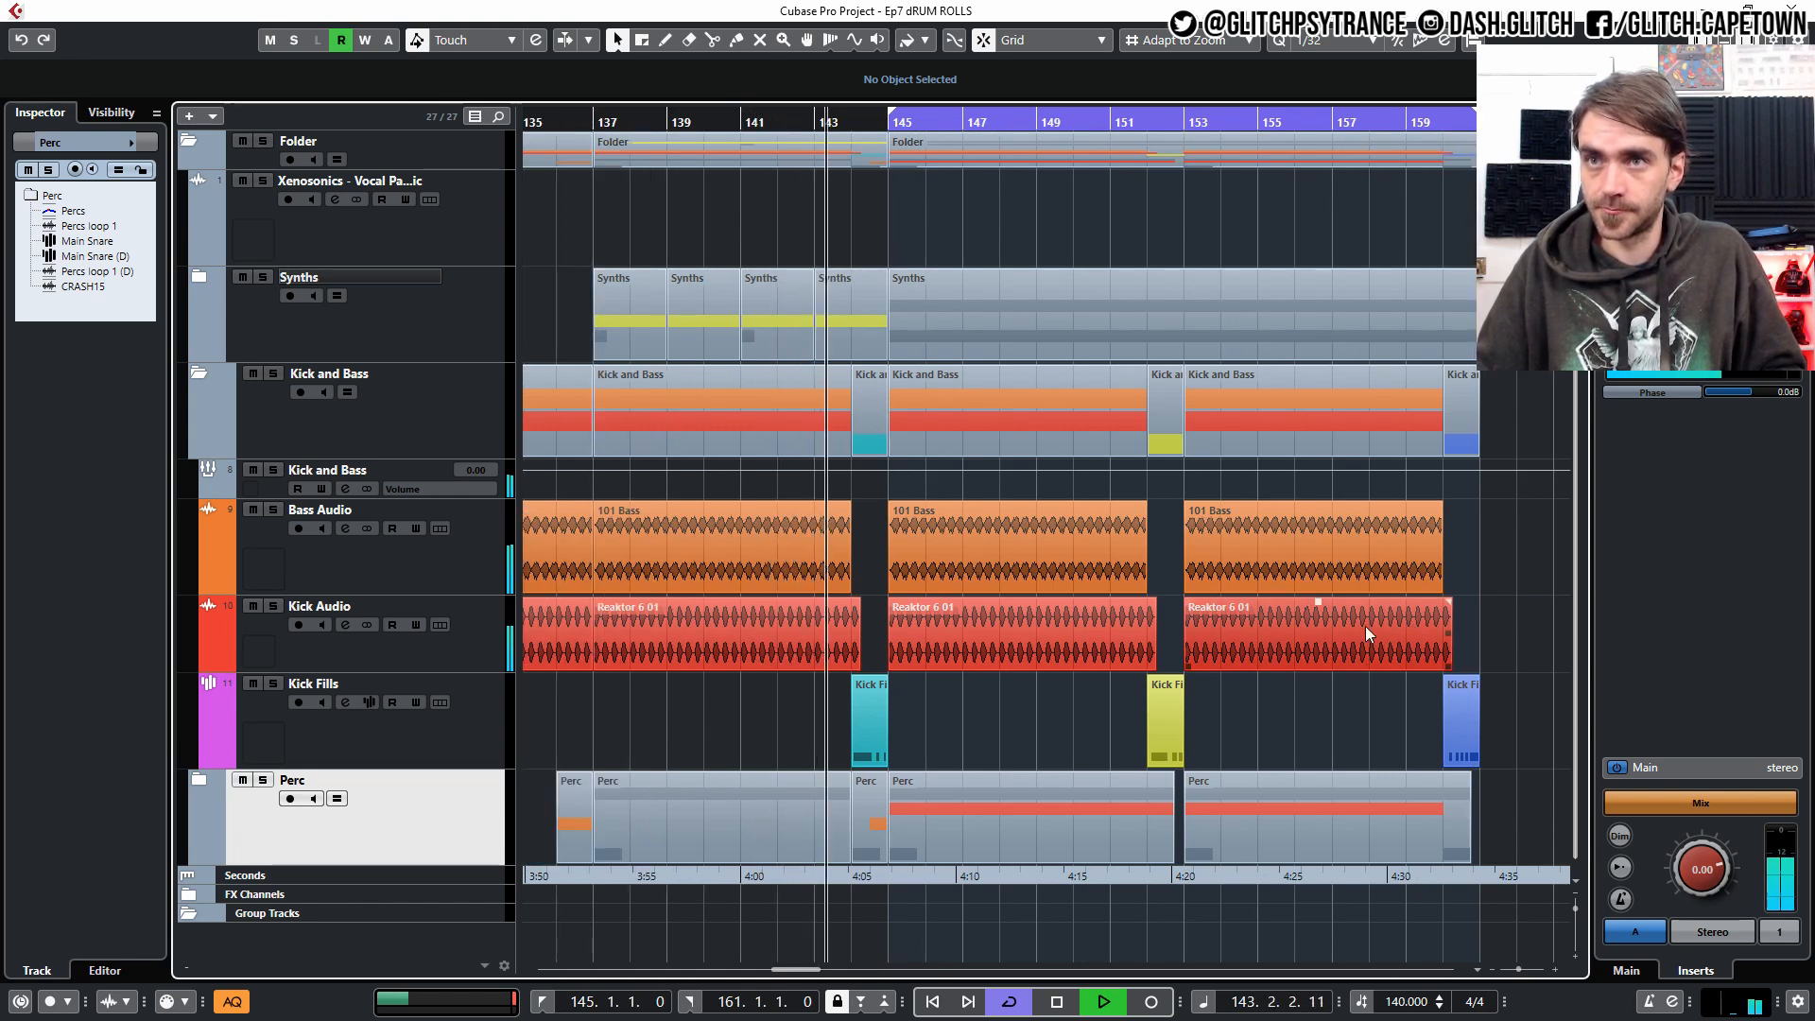
scroll(1365, 625, "right", 2)
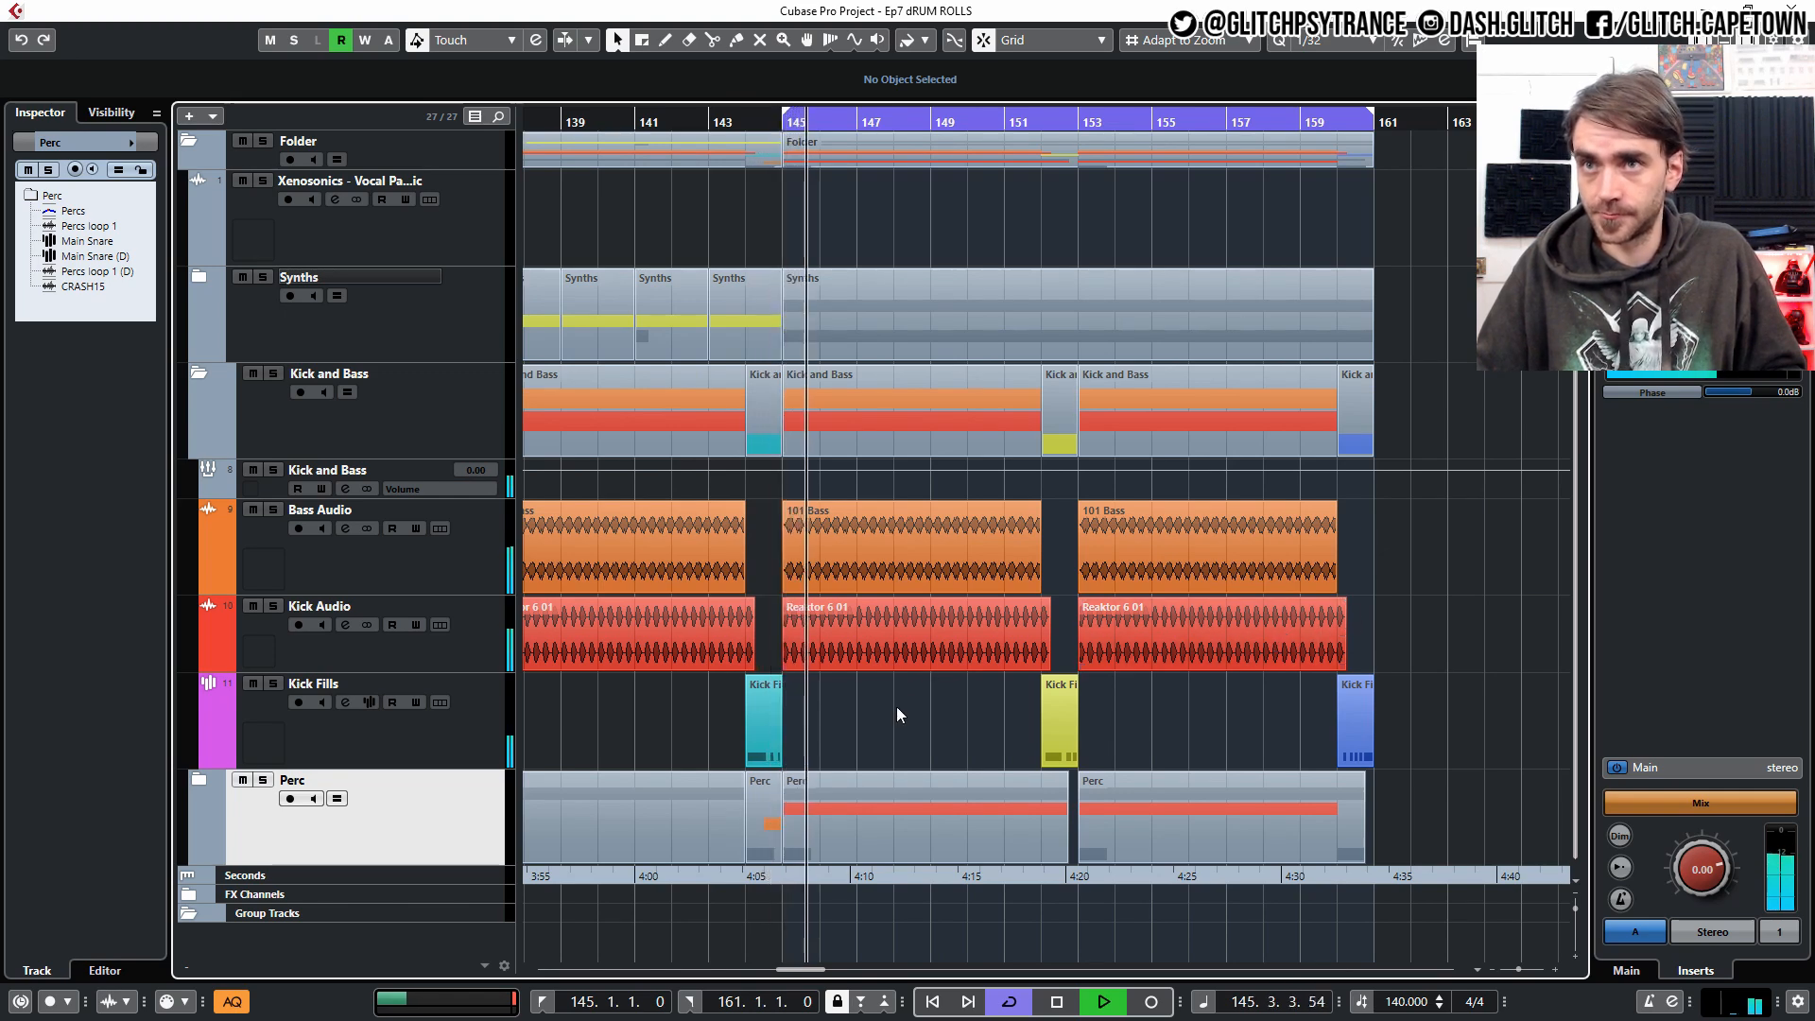
left_click(197, 781)
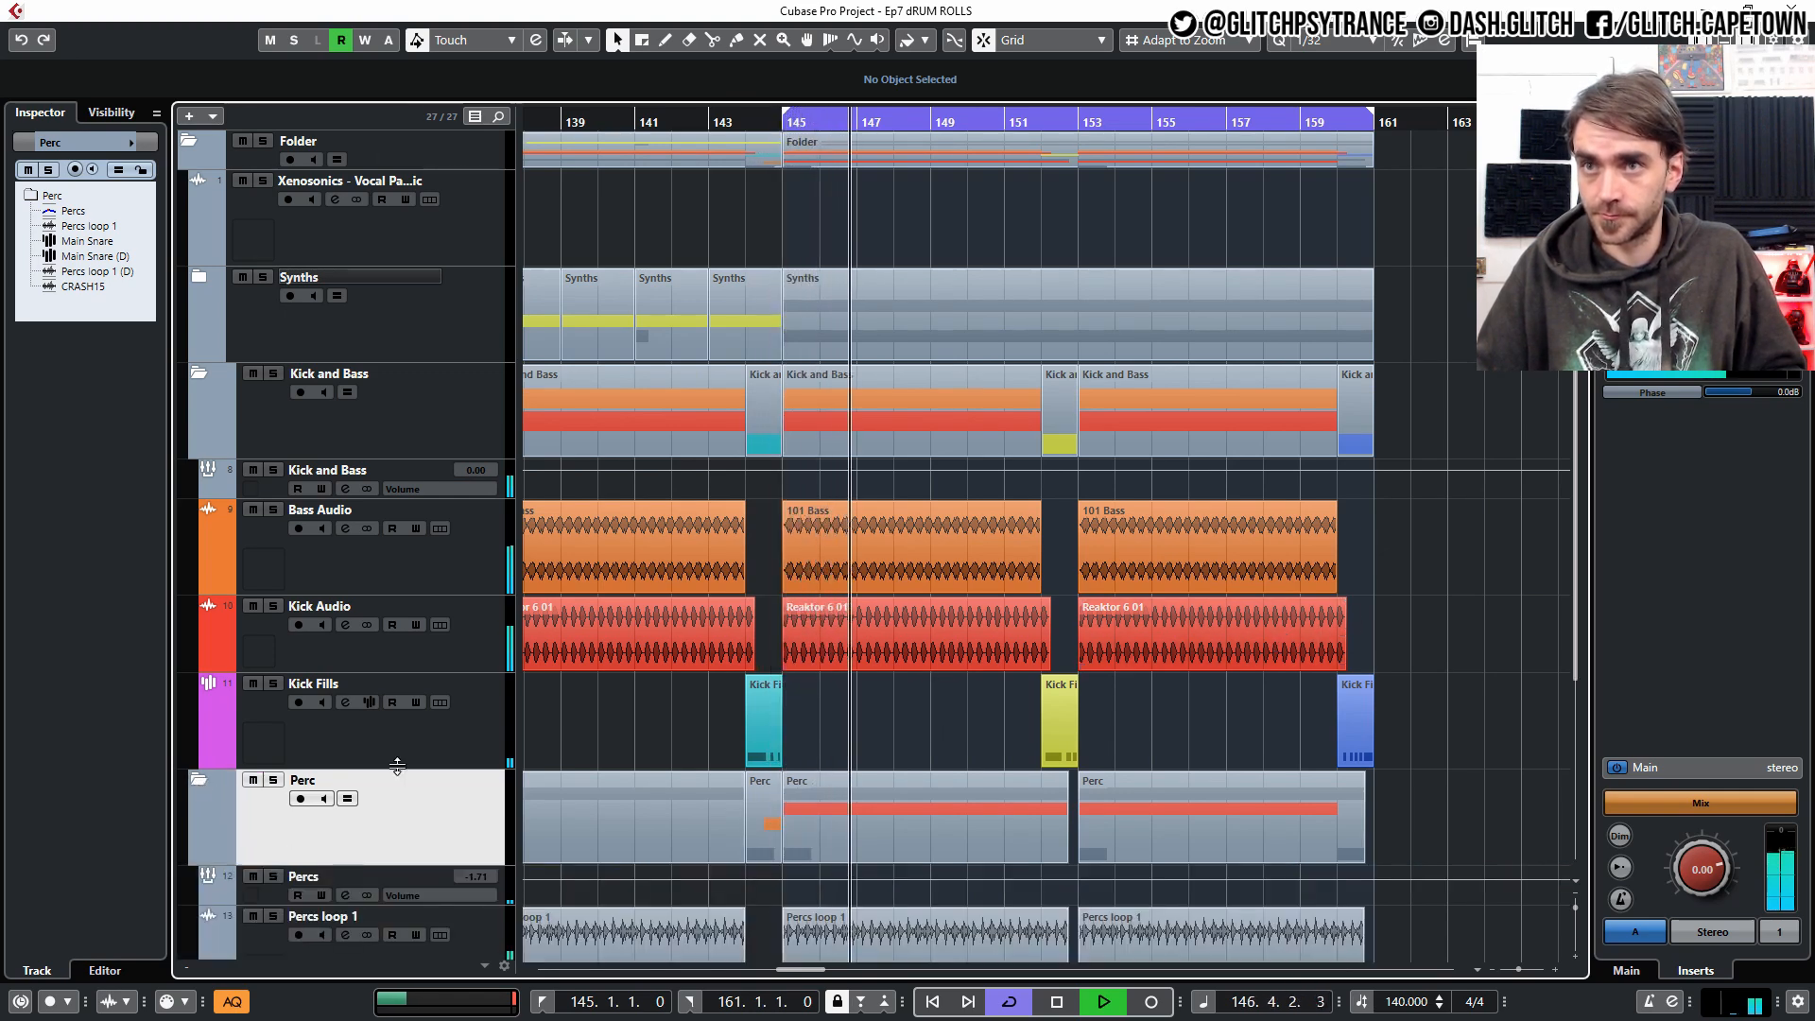
scroll(913, 744, "down", 5)
scroll(478, 695, "up", 3)
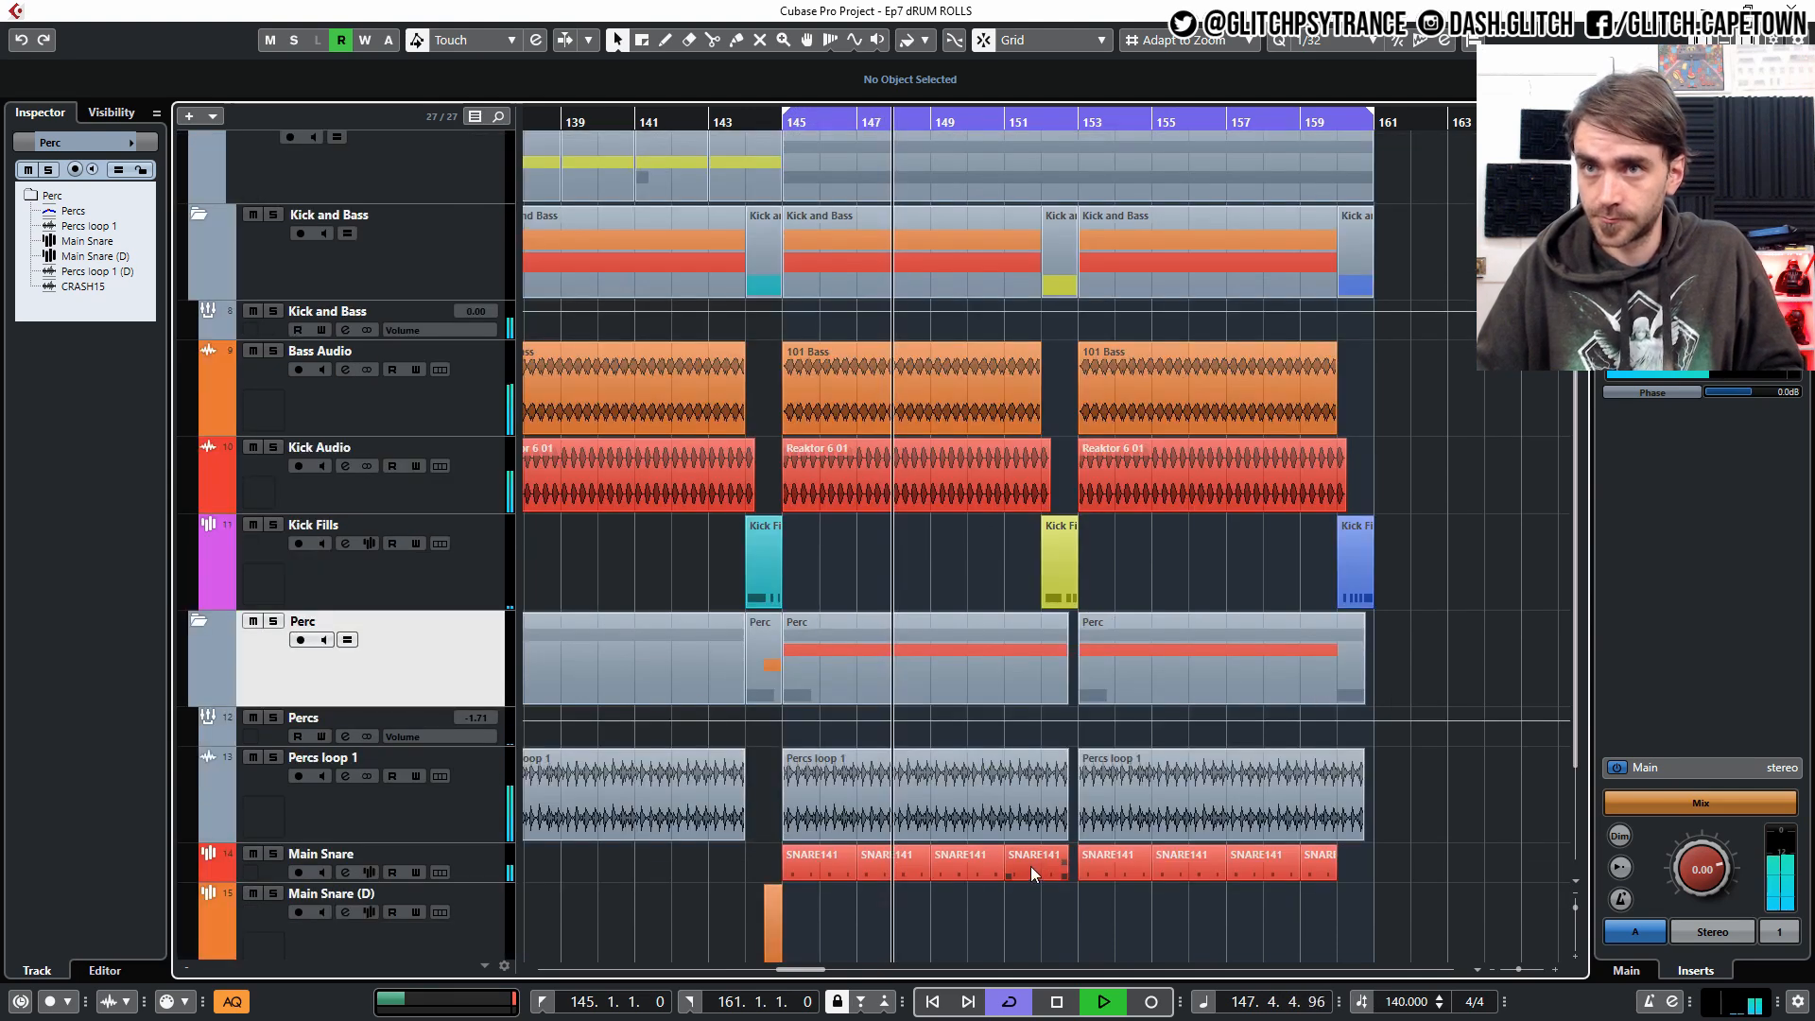
left_click(196, 620)
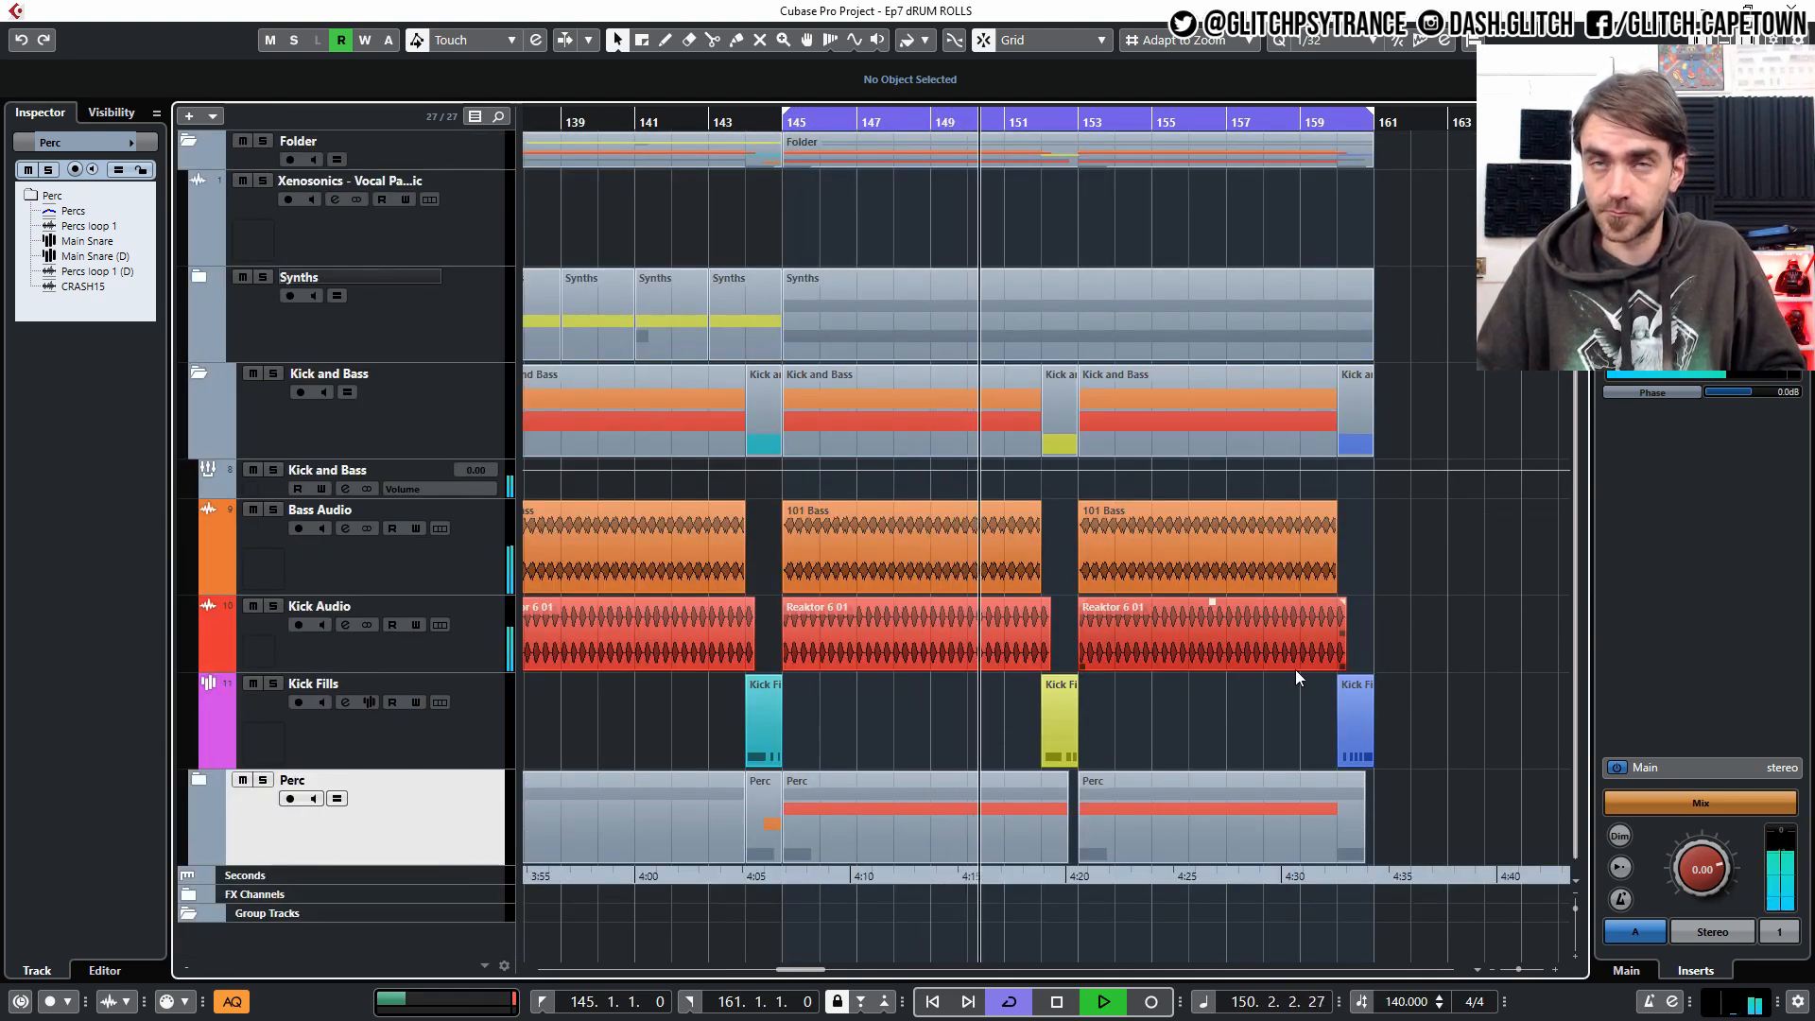
Follow playback of the cycle through the kick fills at bars 152 and 160, and stop the transport.
scroll(1276, 684, "right", 2)
scroll(1306, 678, "left", 1)
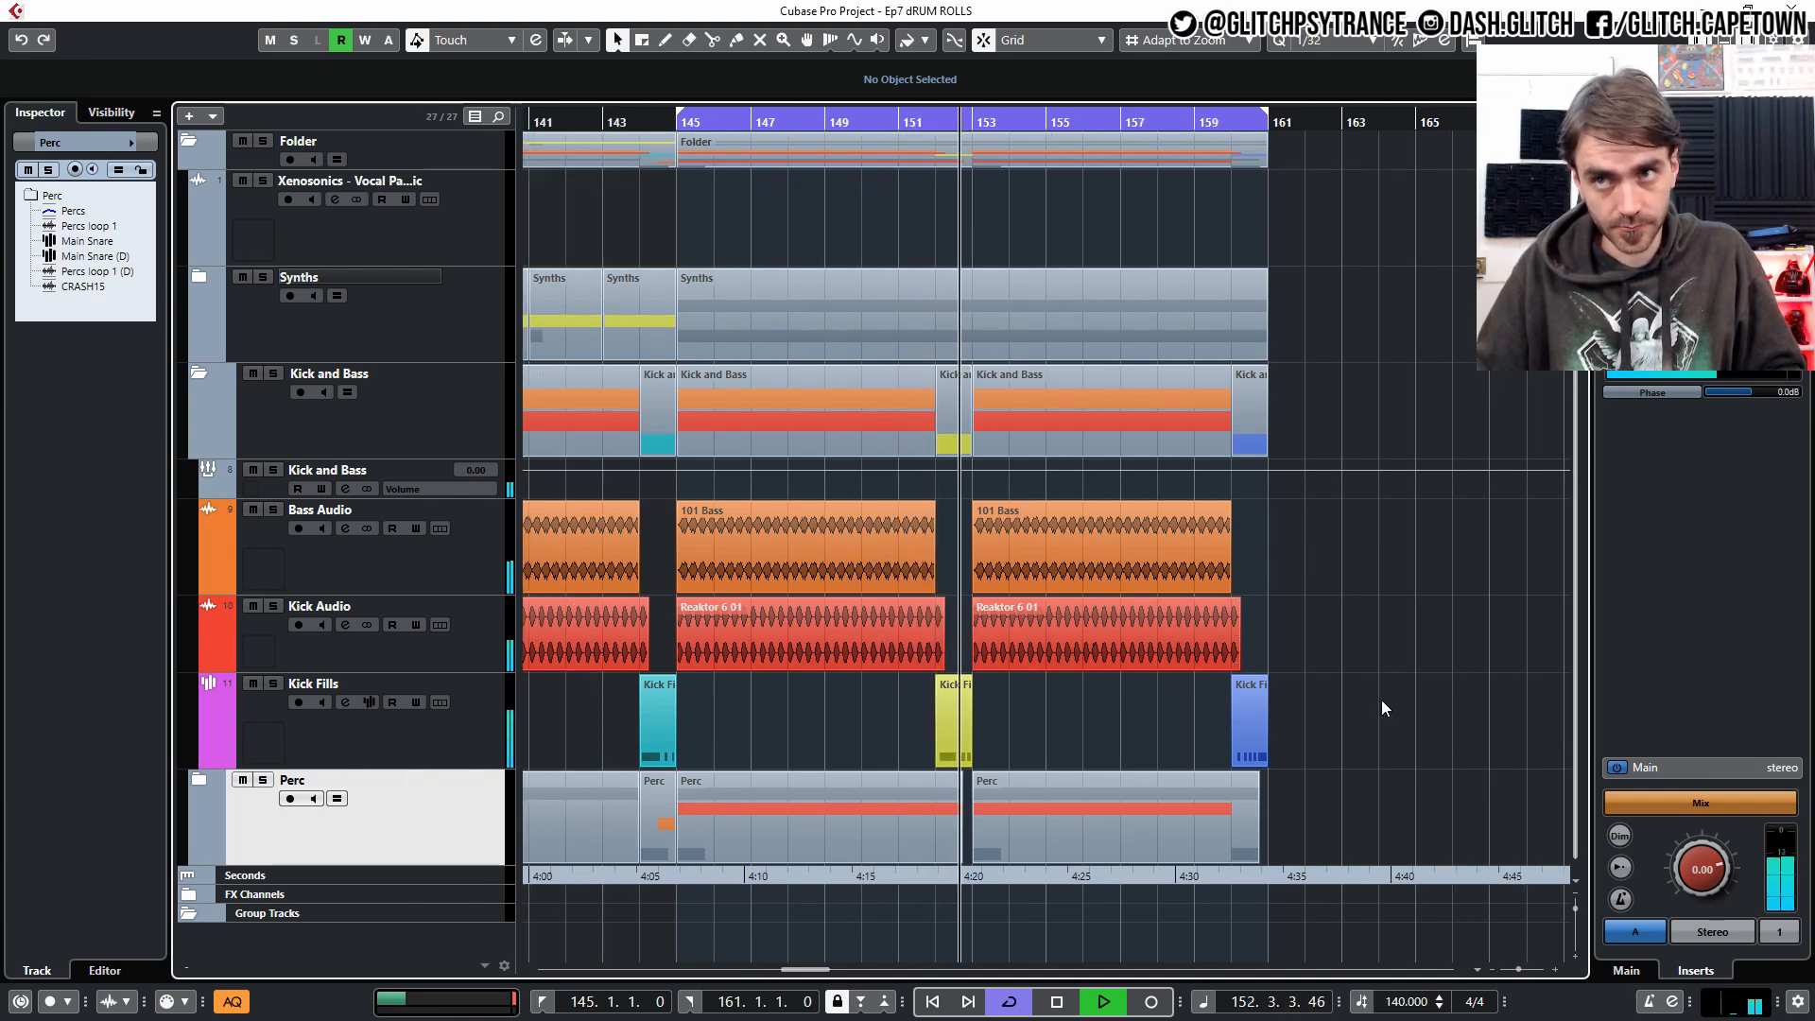
scroll(1381, 699, "up", 2)
scroll(1381, 699, "left", 3)
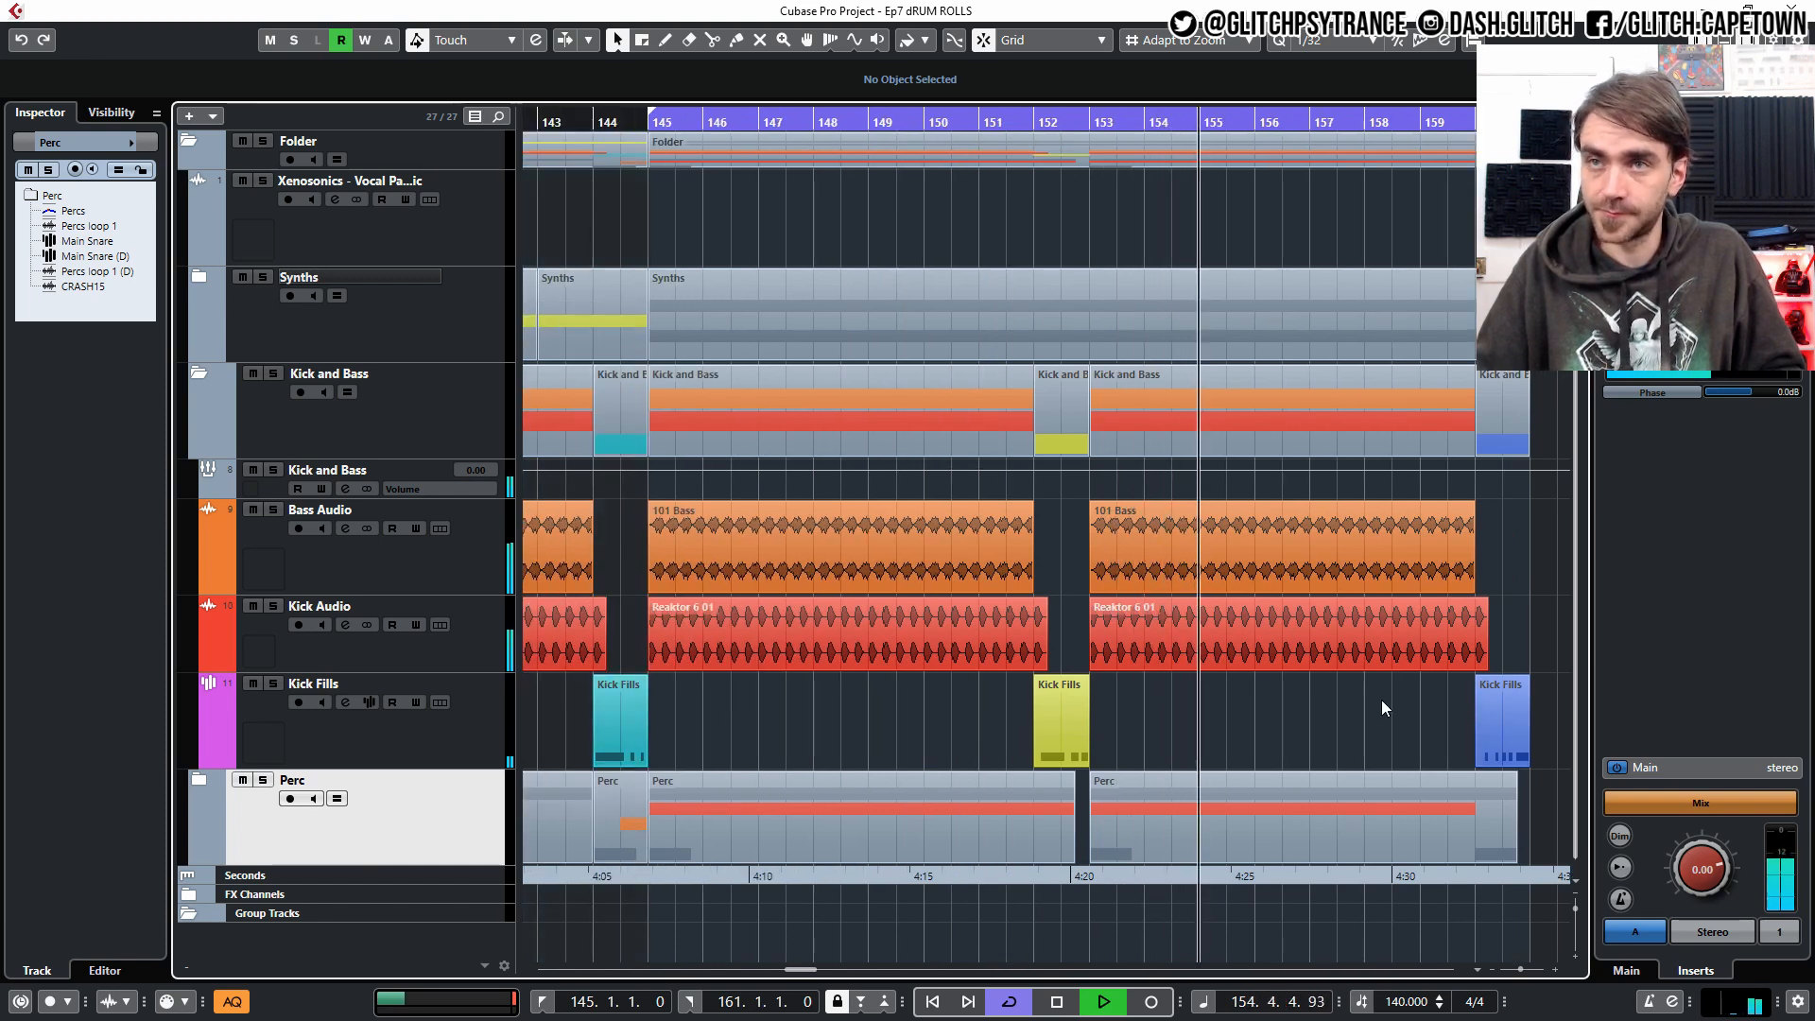
scroll(1380, 706, "down", 1)
scroll(1406, 679, "right", 2)
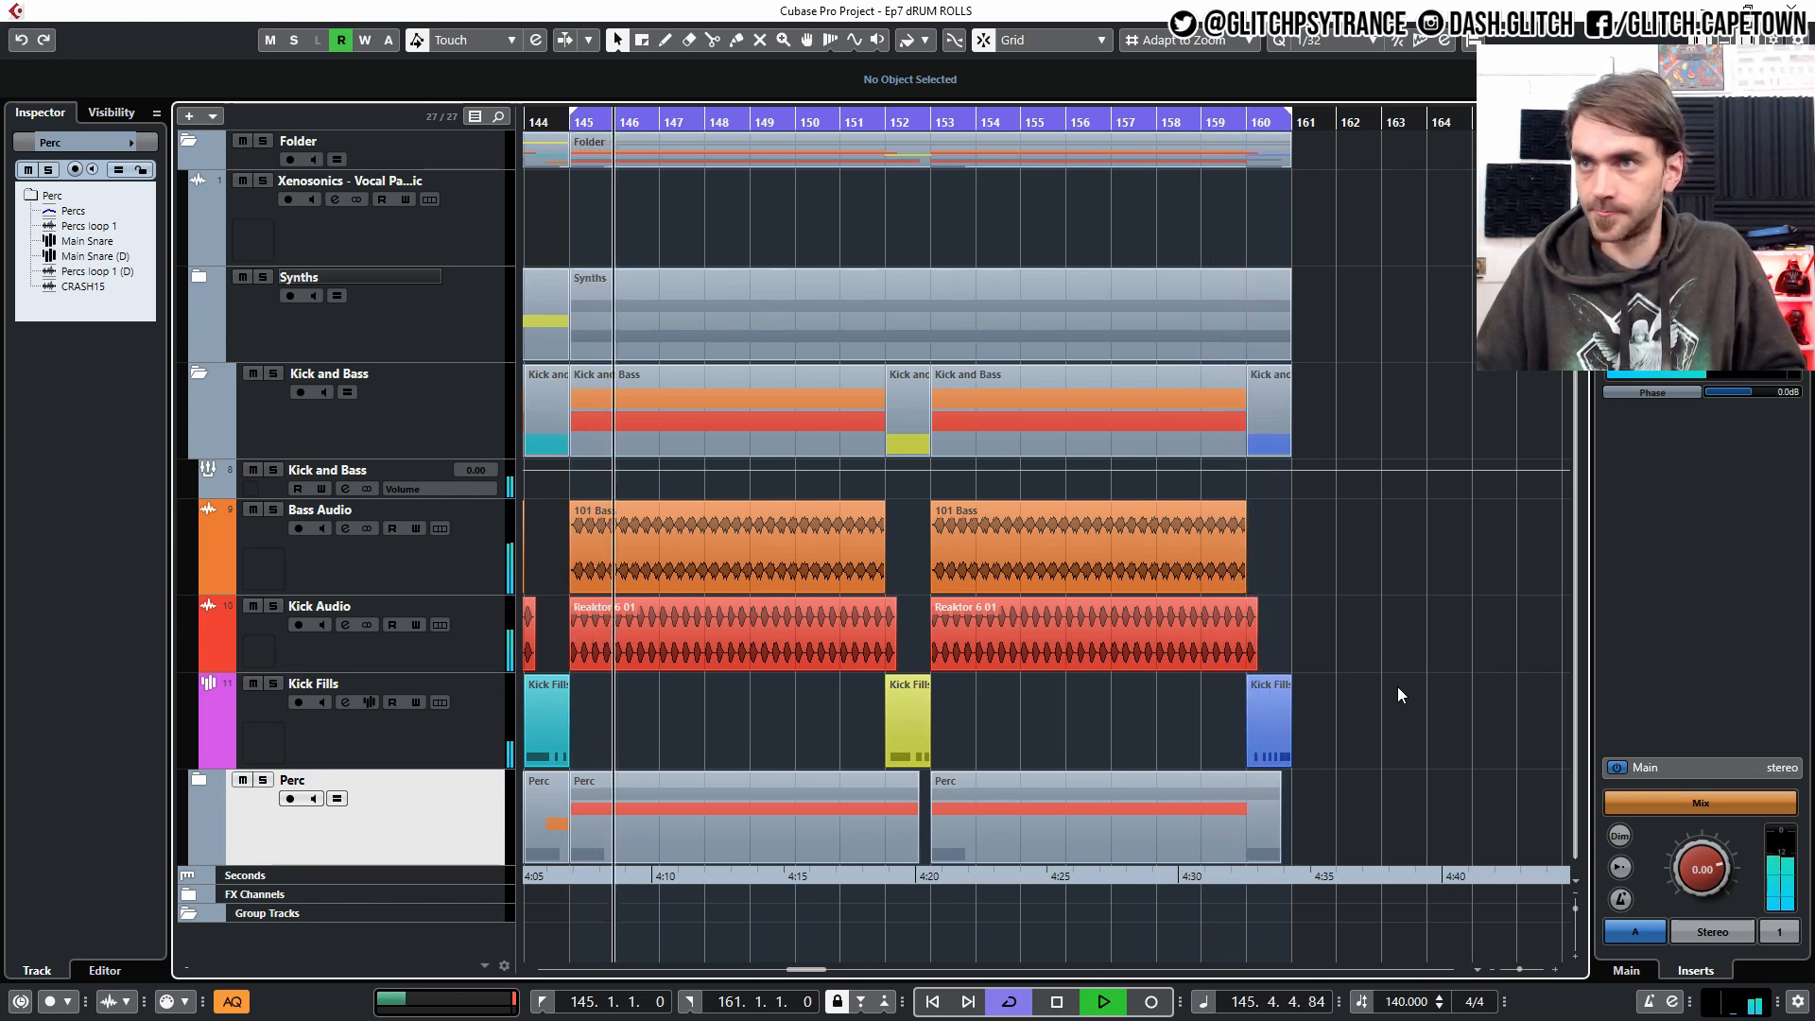
key("space")
Open the Kick Fills part at bar 152 and shorten all its notes to a length of 0.0.0.94.
scroll(767, 740, "up", 1)
scroll(769, 739, "left", 1)
scroll(839, 729, "down", 1)
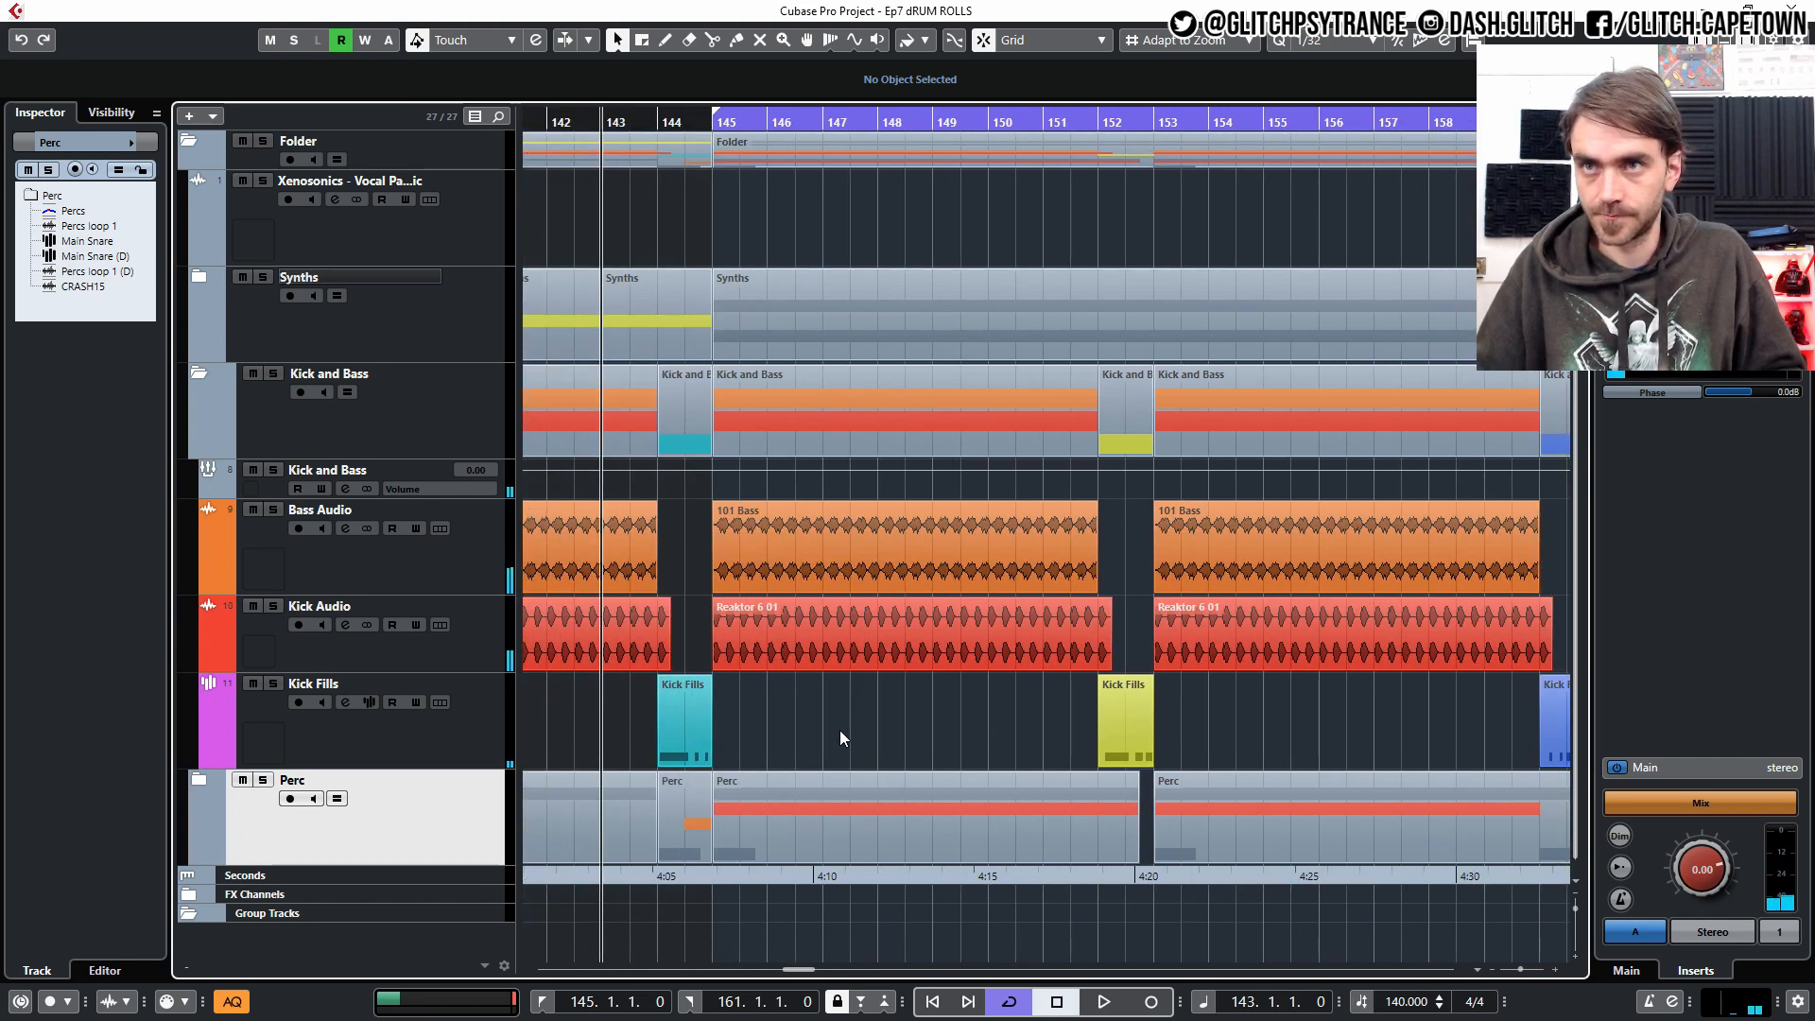
scroll(988, 732, "right", 1)
double_click(1017, 726)
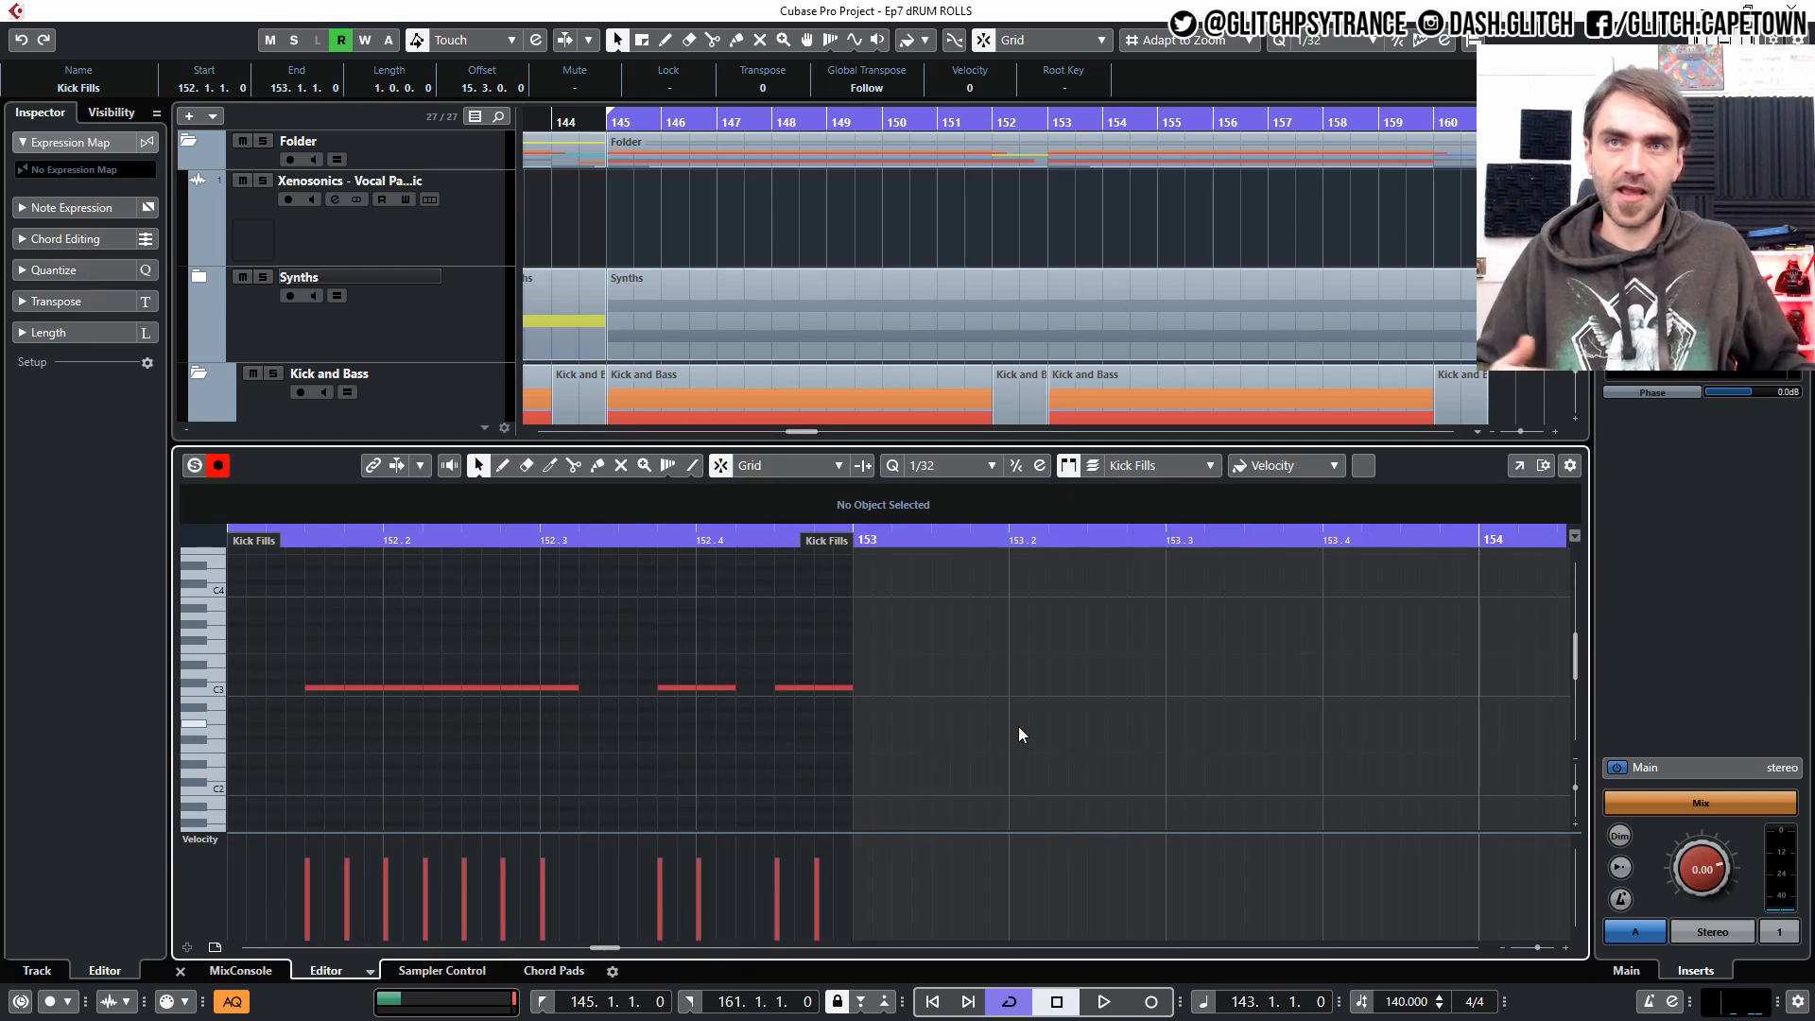
scroll(1018, 724, "left", 2)
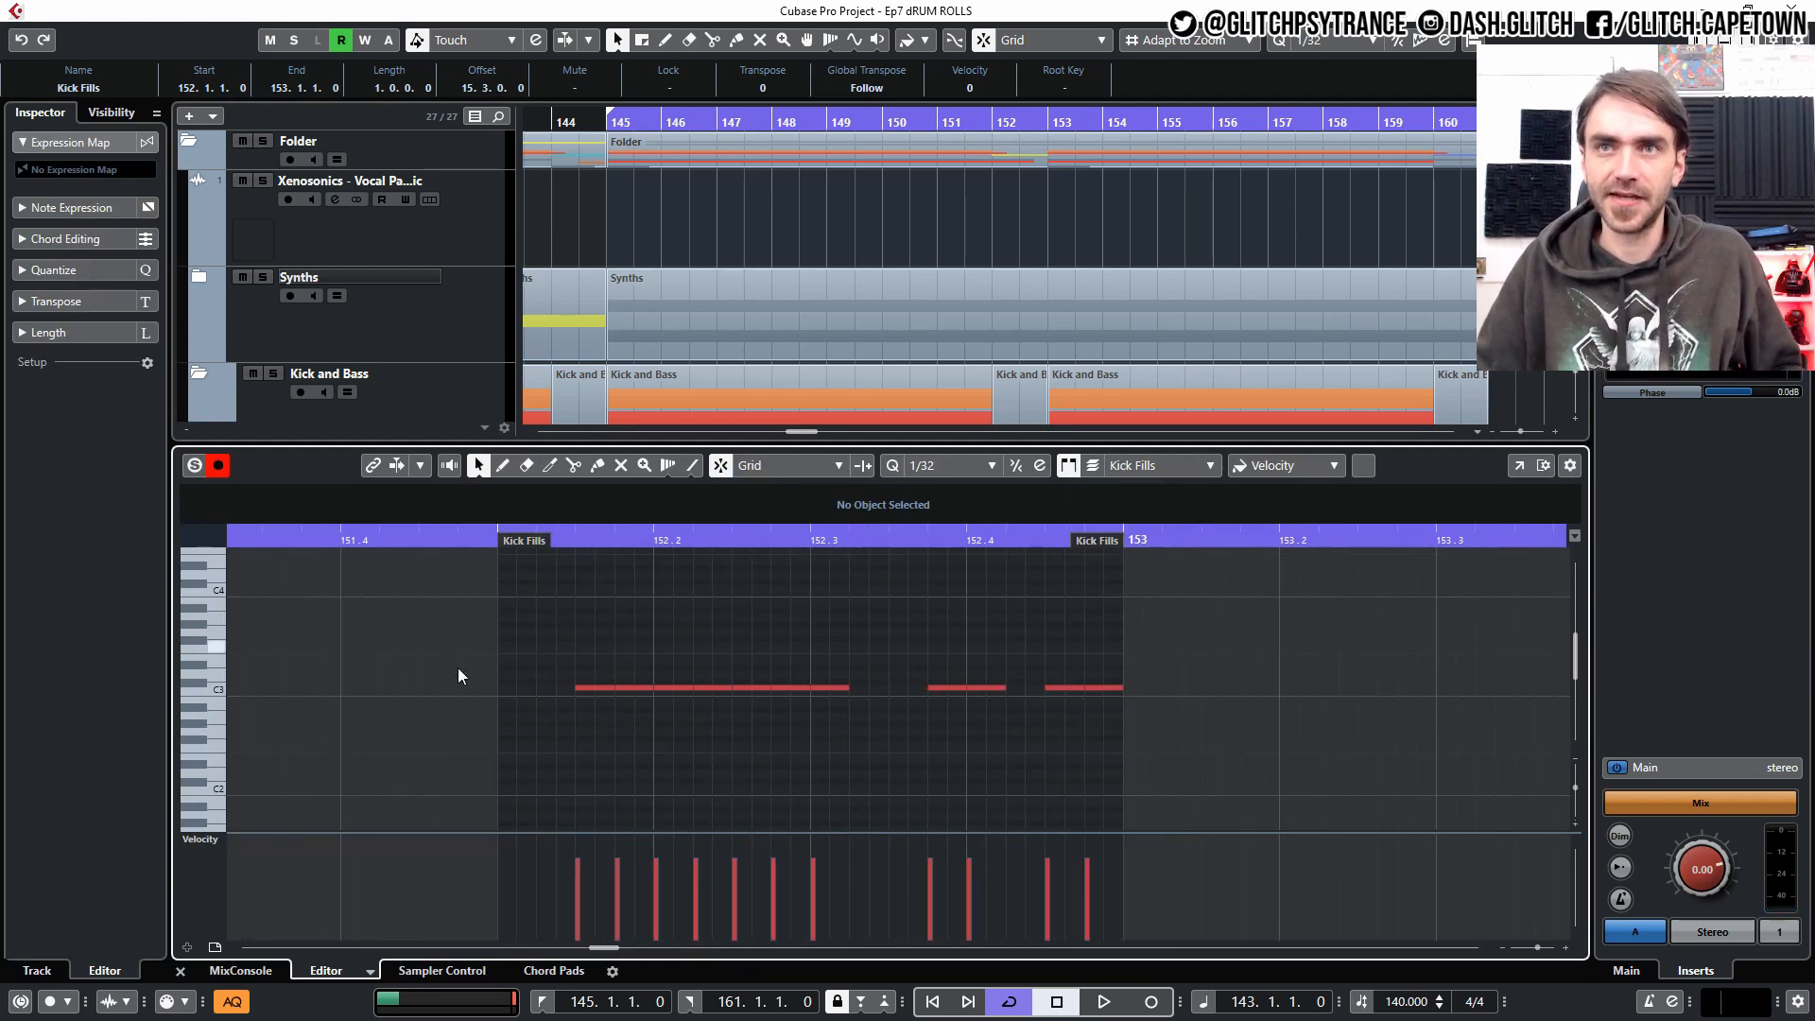
scroll(552, 690, "up", 1)
left_click_drag(586, 640, 1329, 790)
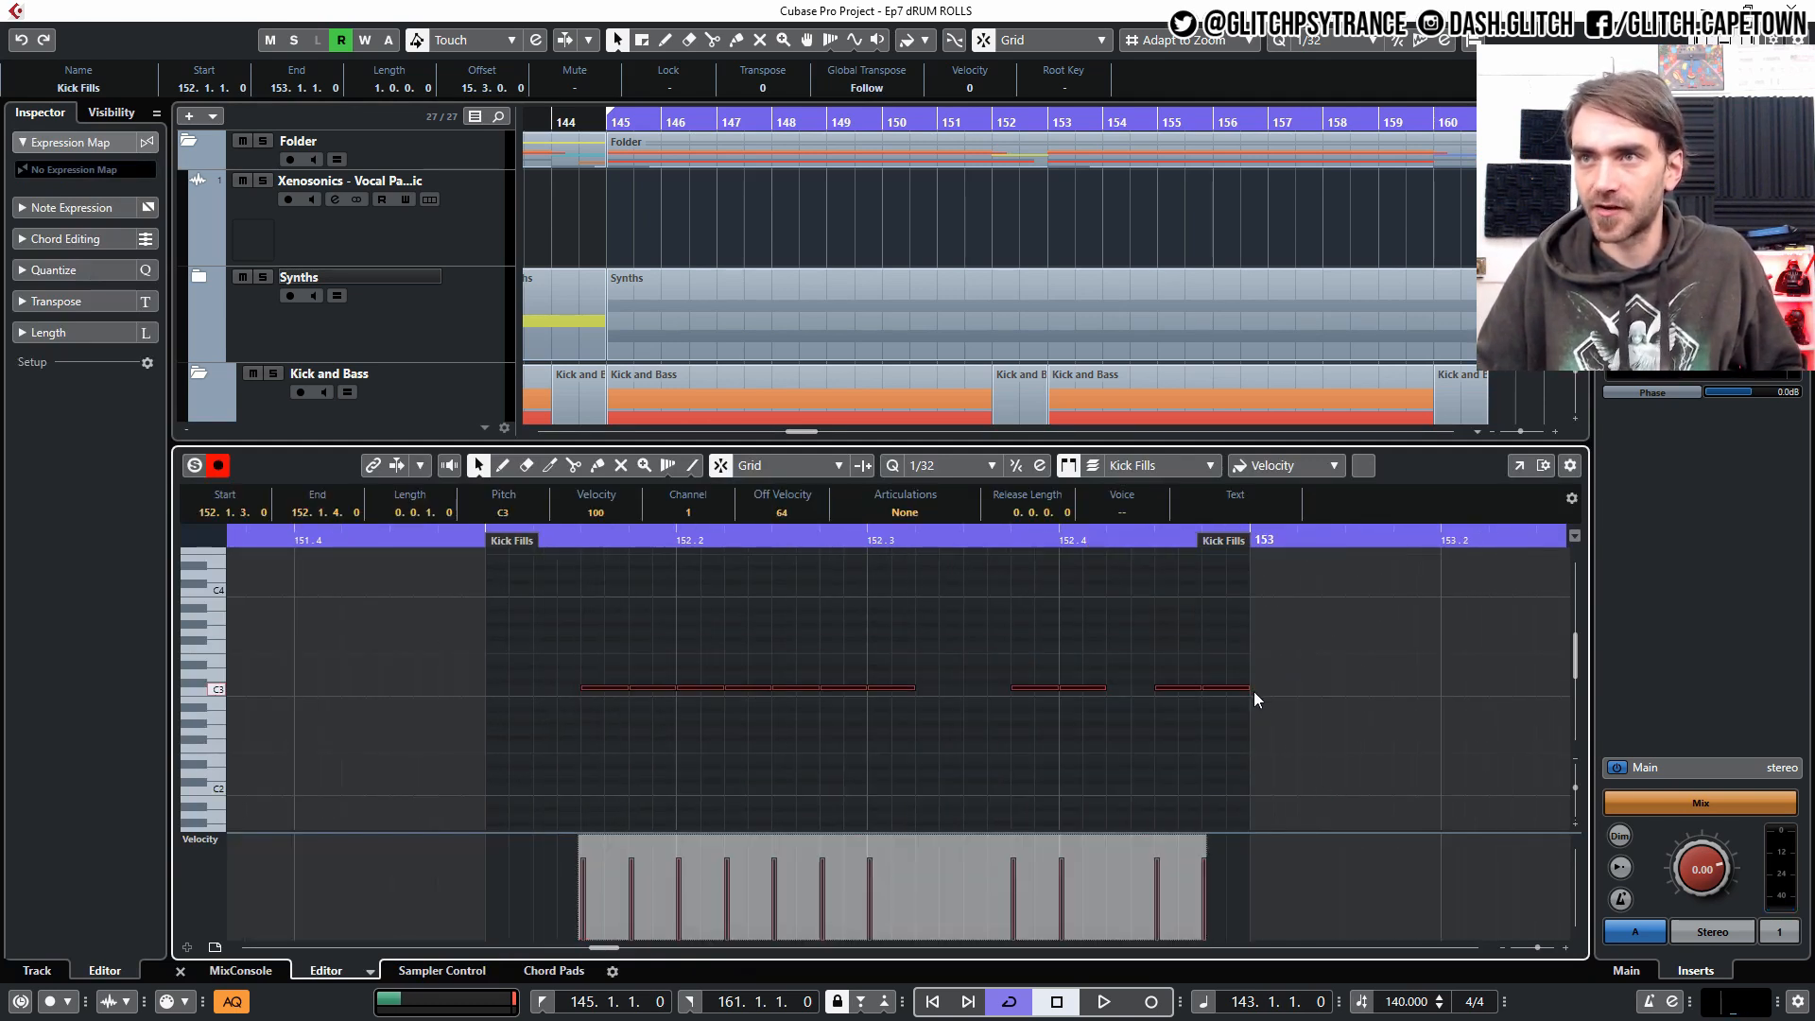
left_click_drag(1246, 686, 1235, 688)
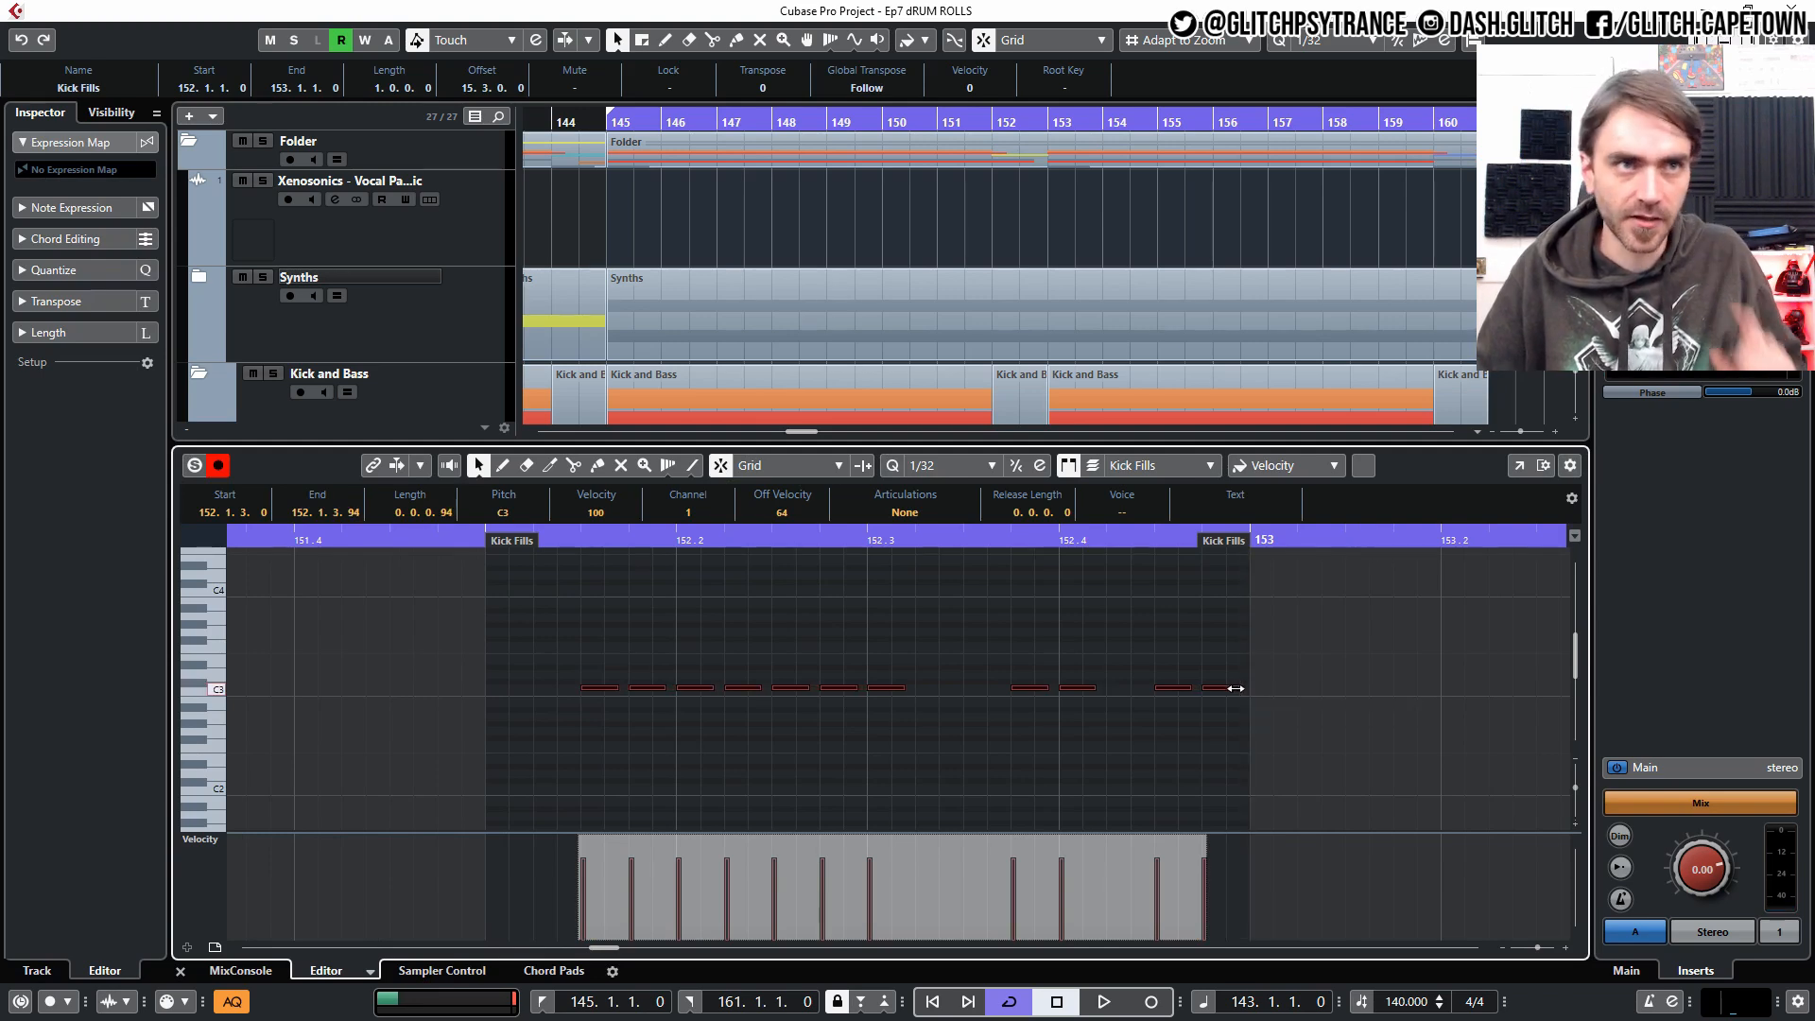
left_click(1213, 762)
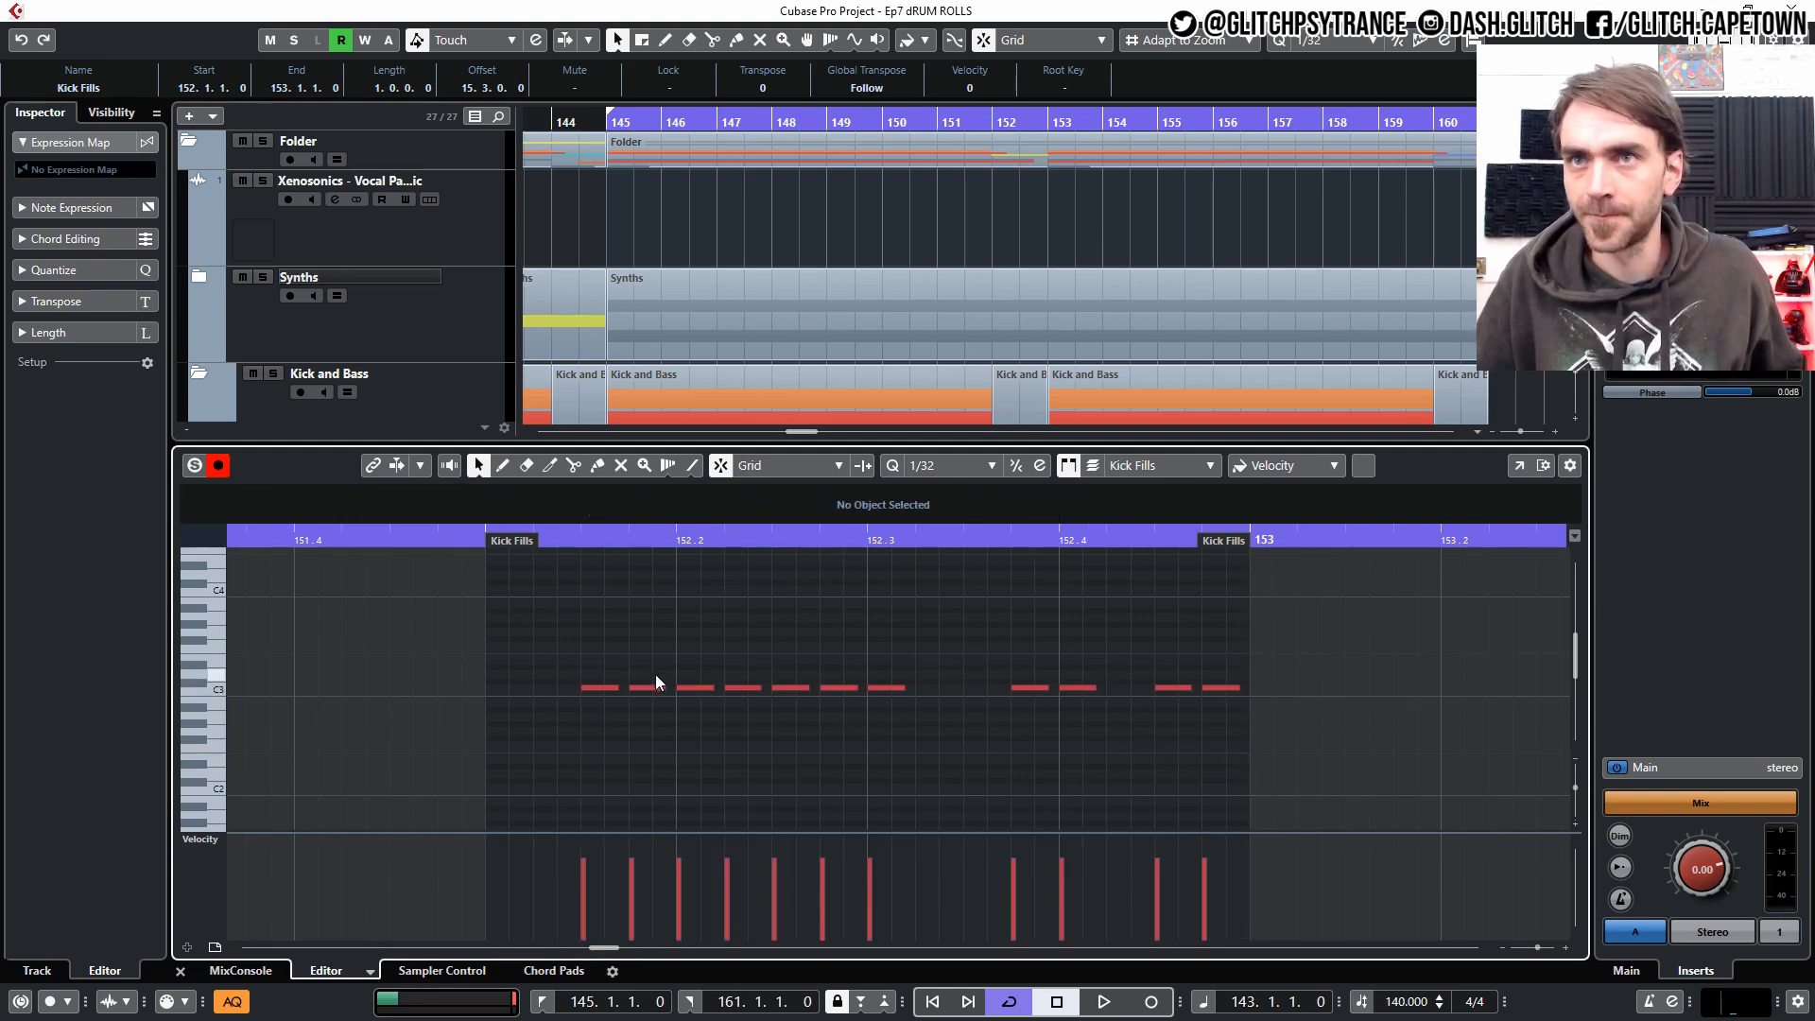
Compare the bar 152 fill's first seven notes with the end of the kick and bass audio, and close the editor.
scroll(1072, 242, "down", 6)
scroll(1012, 326, "up", 5)
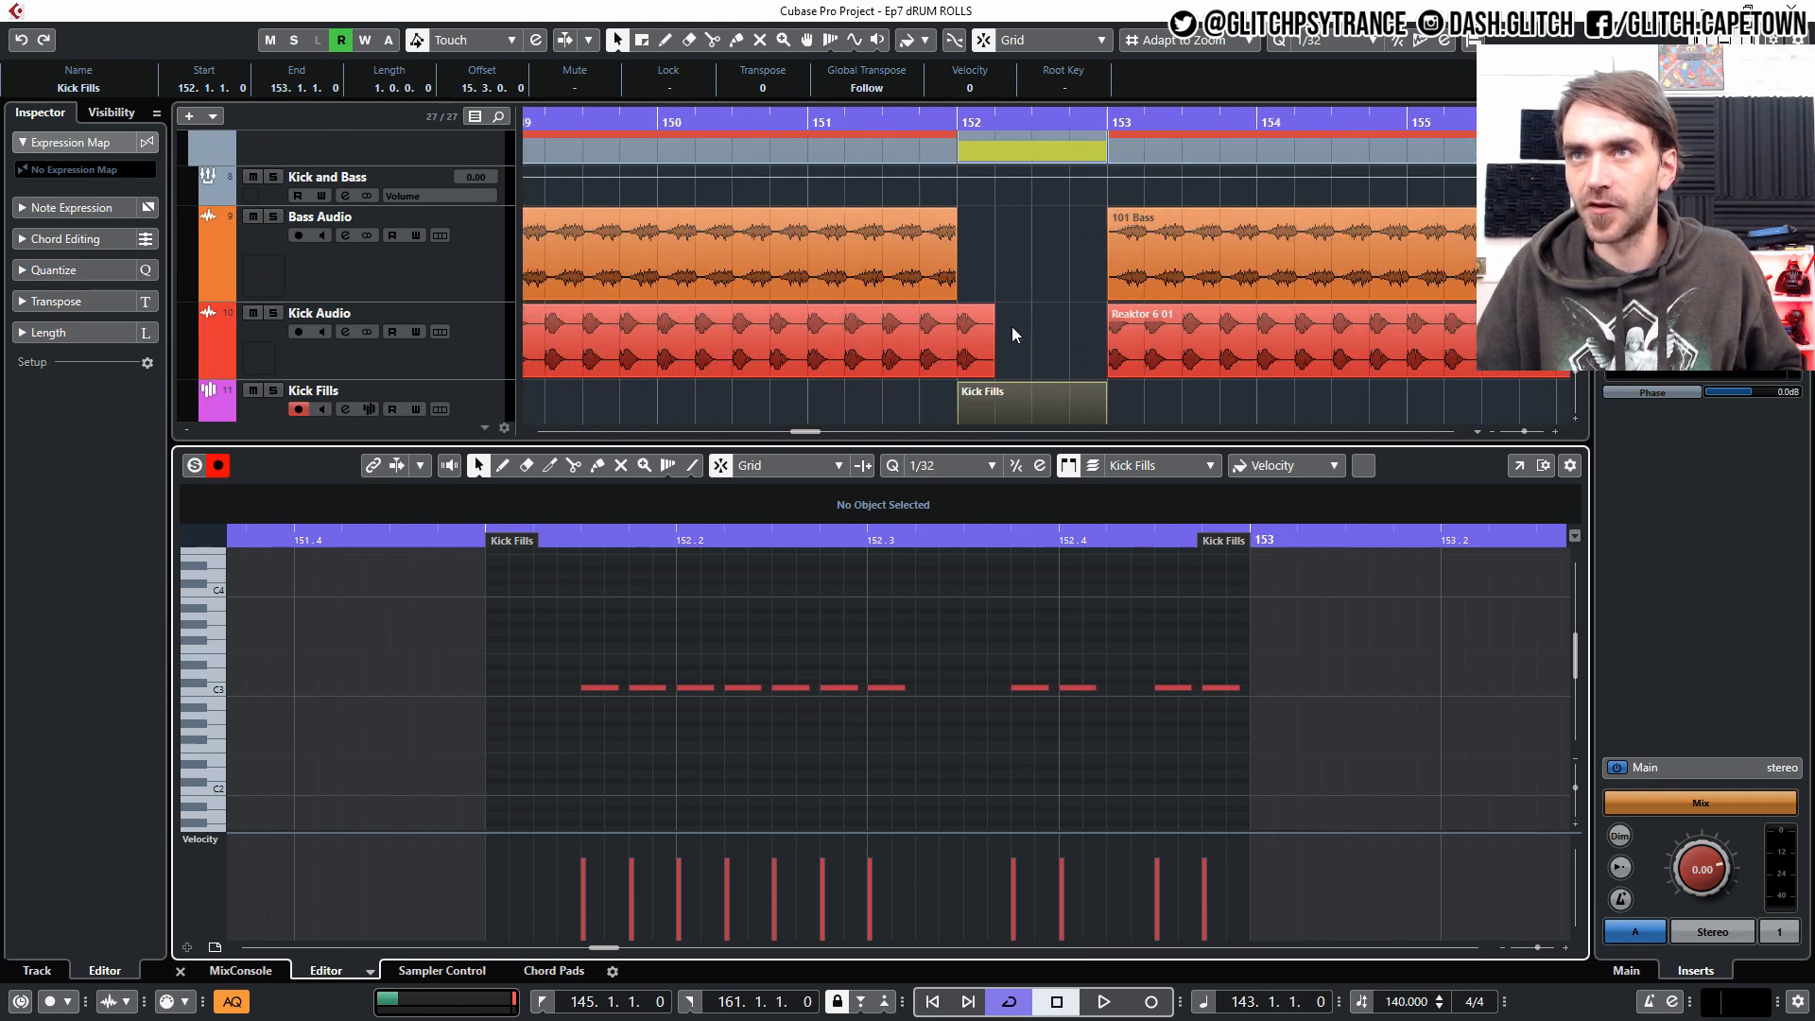
left_click_drag(502, 643, 916, 714)
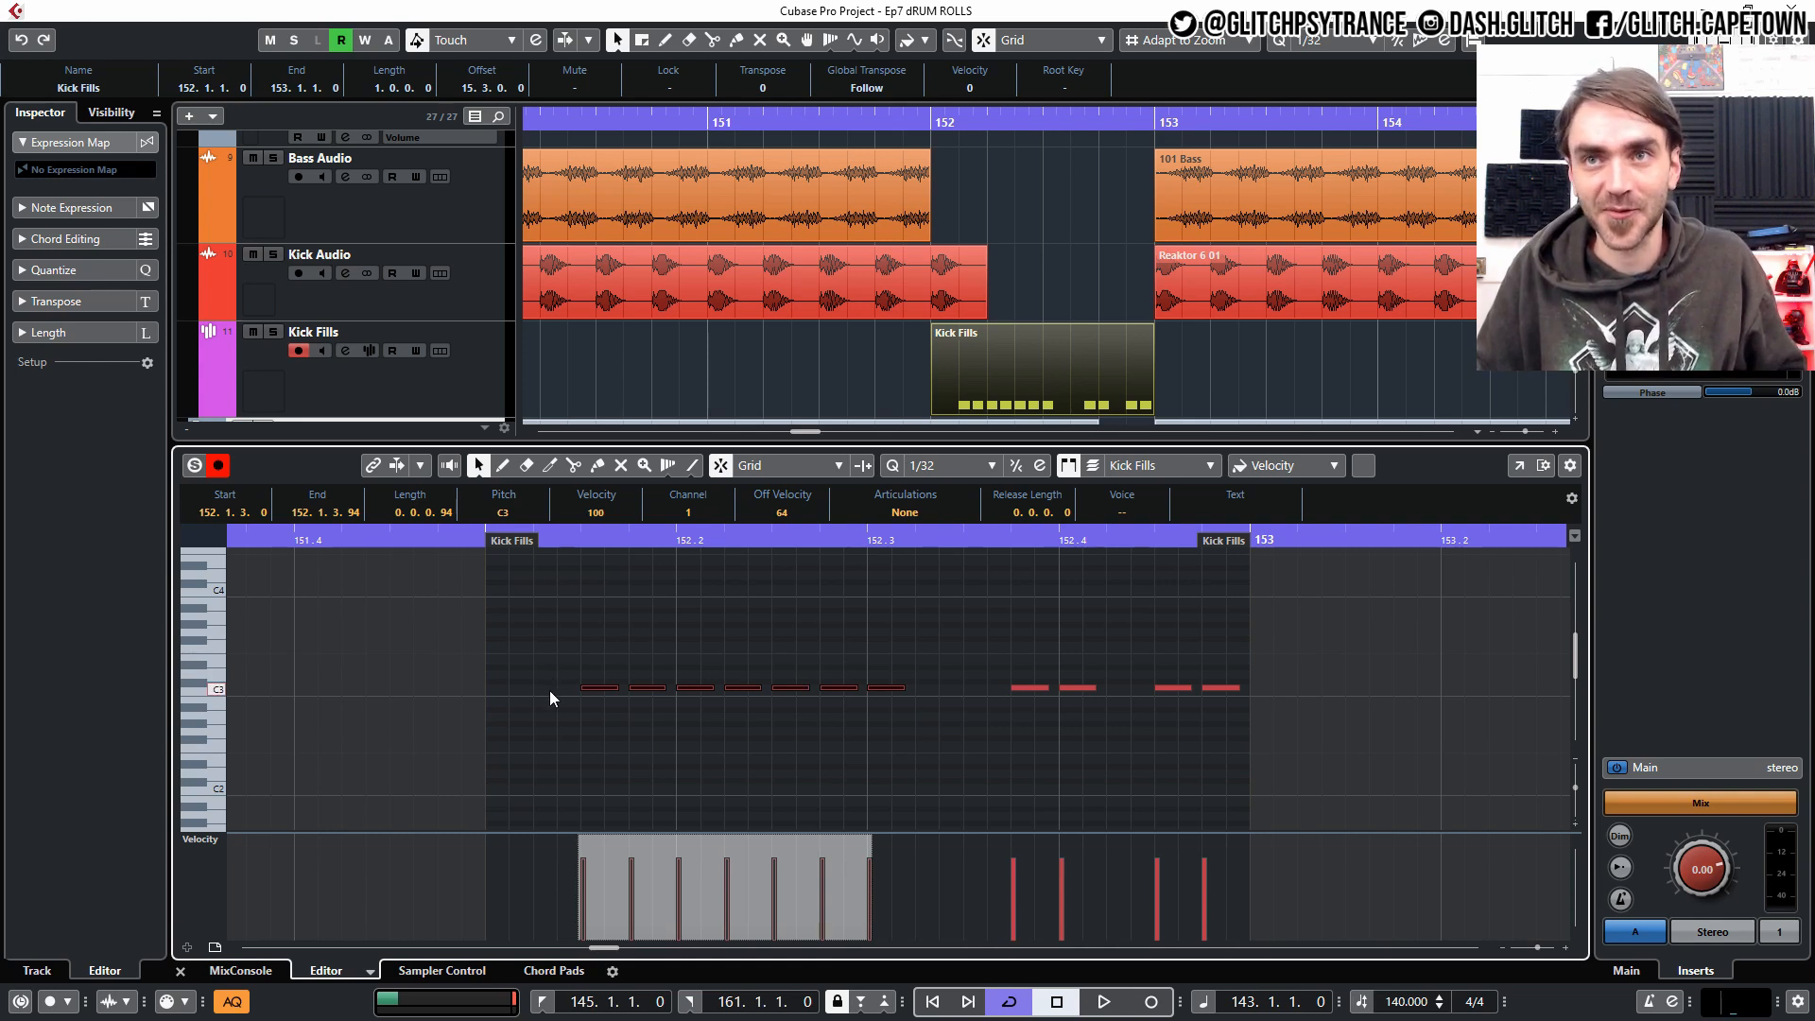
mouse_move(983, 705)
left_mouse_down()
mouse_move(1261, 678)
mouse_move(1011, 714)
left_mouse_up()
left_click(179, 973)
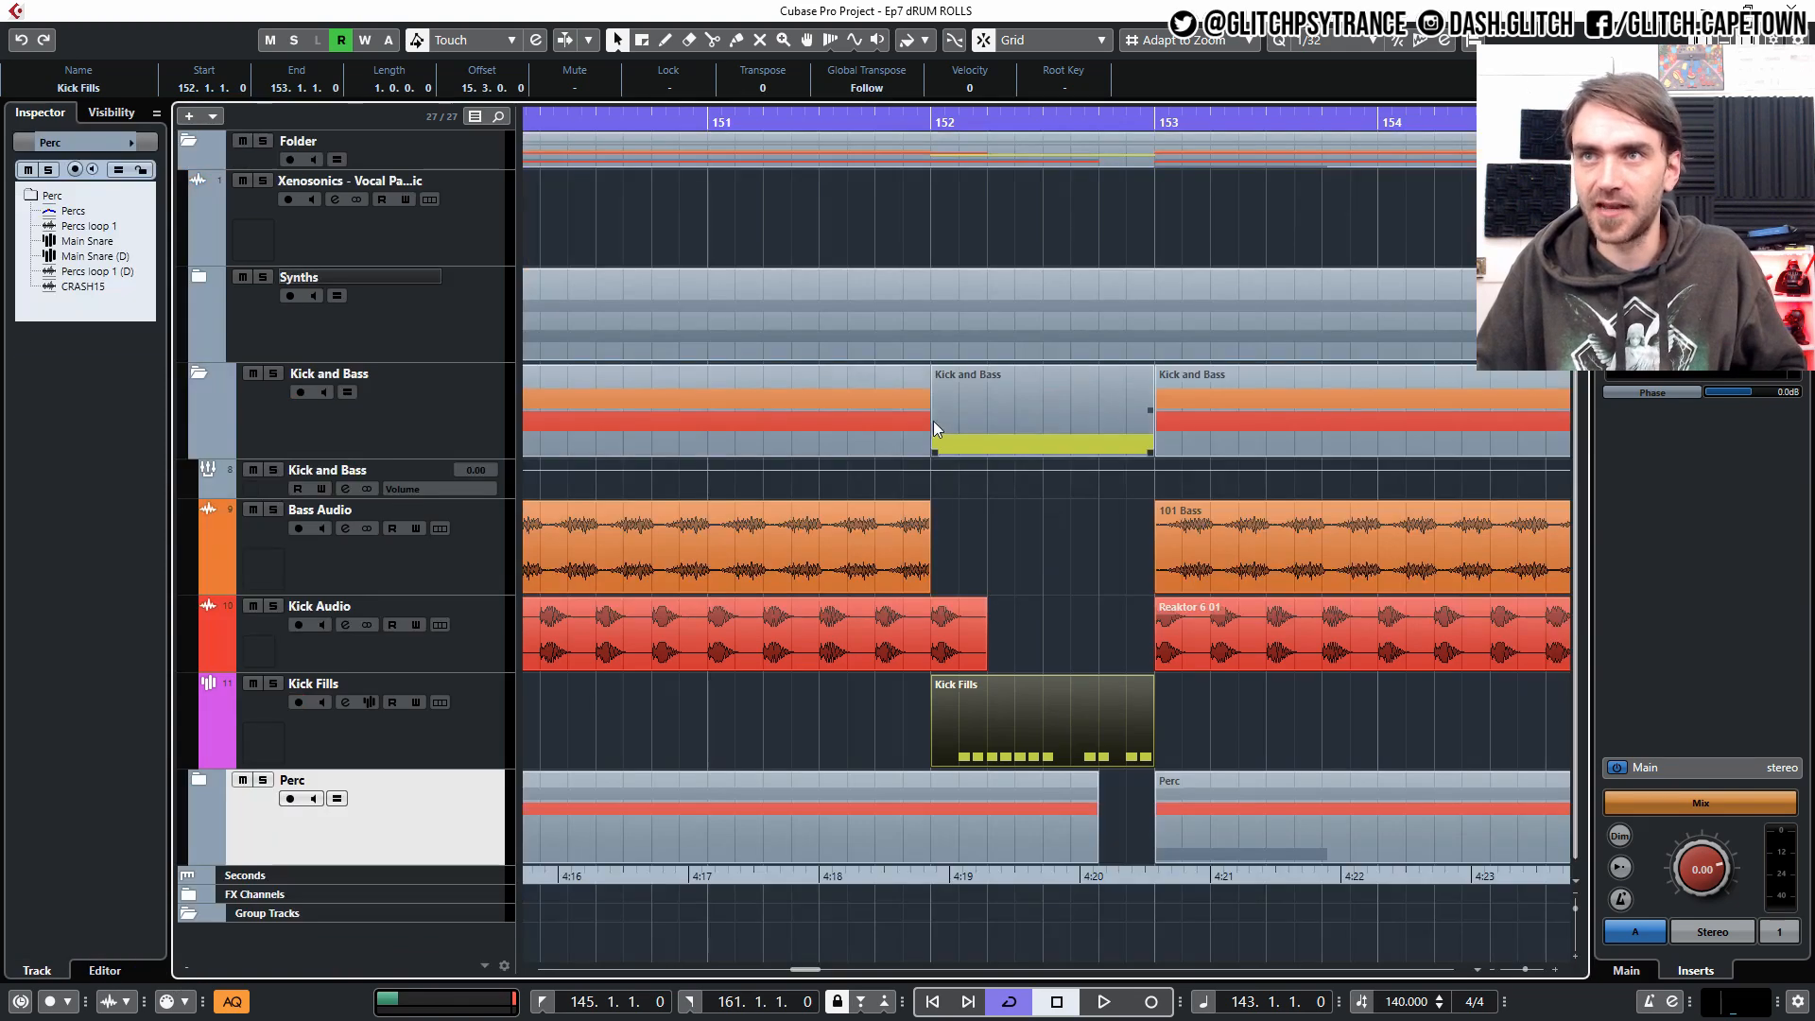
Open the Kick Fills part at bar 160 and examine the pattern and velocities of its last four notes.
scroll(1002, 585, "down", 3)
scroll(983, 642, "left", 3)
scroll(926, 697, "down", 6)
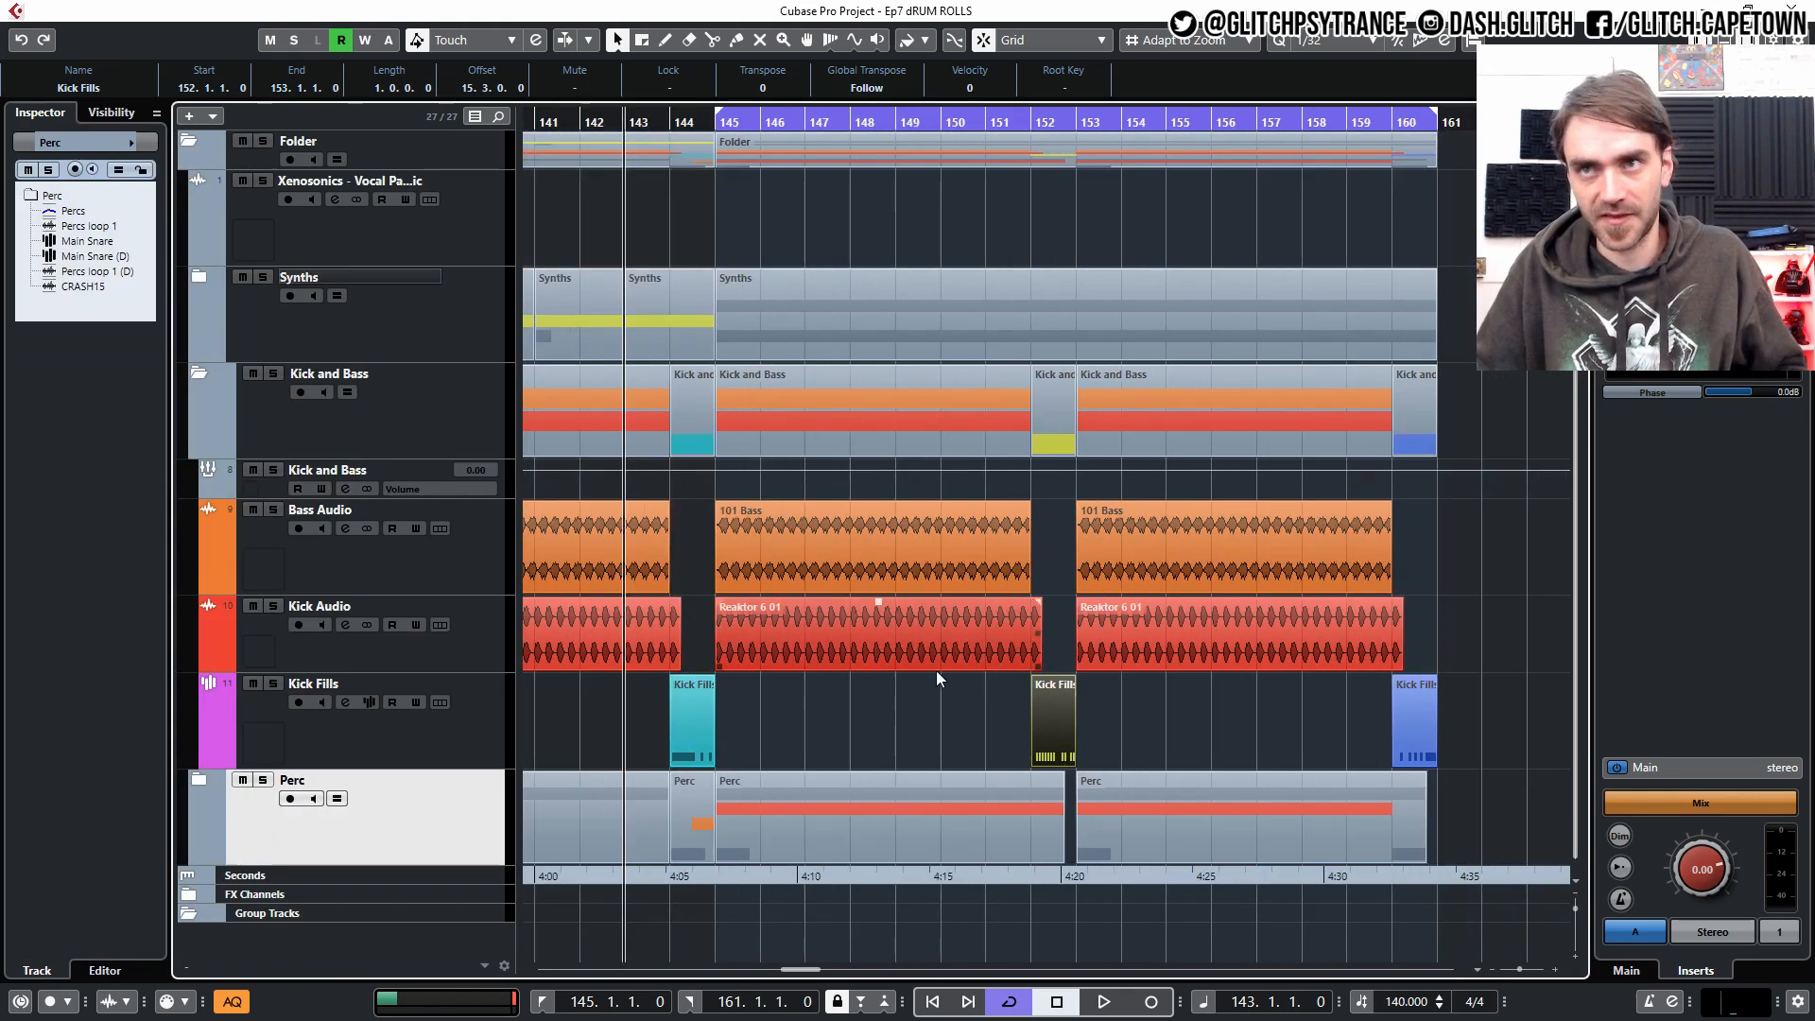
scroll(879, 728, "right", 4)
left_click(1072, 759)
scroll(1072, 760, "up", 3)
scroll(1072, 760, "up", 3)
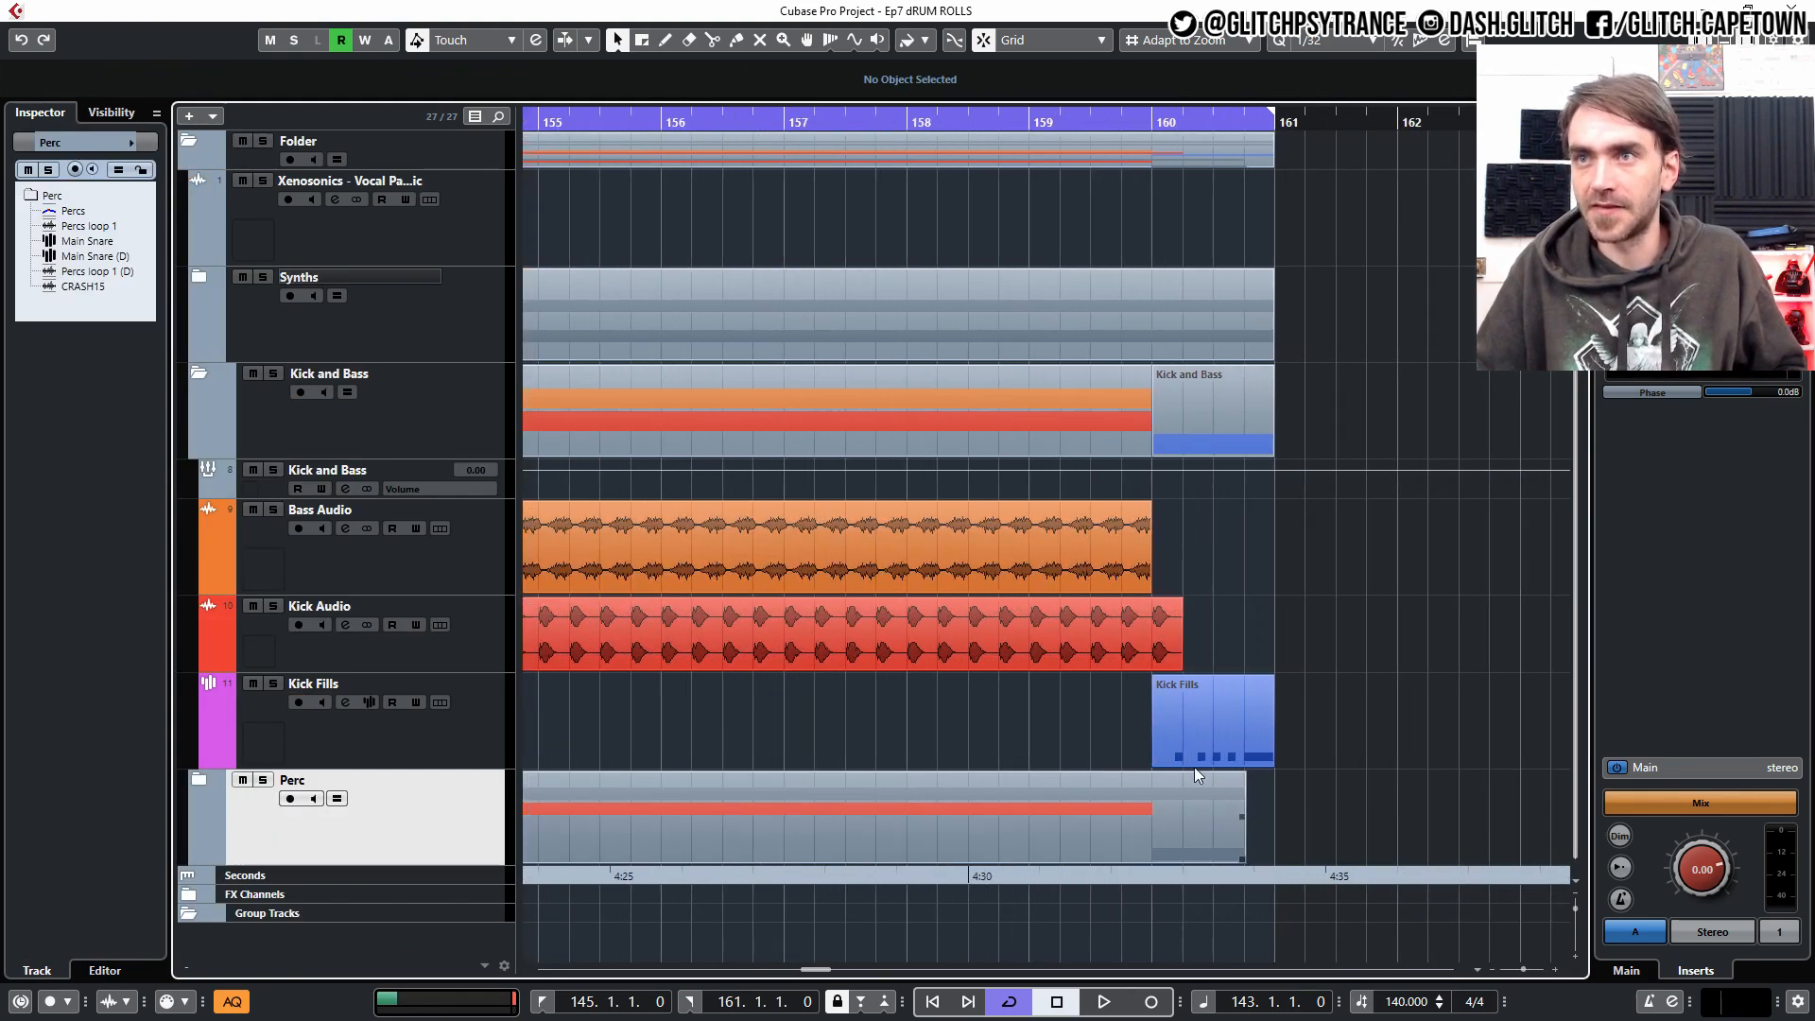
scroll(988, 747, "right", 2)
double_click(975, 737)
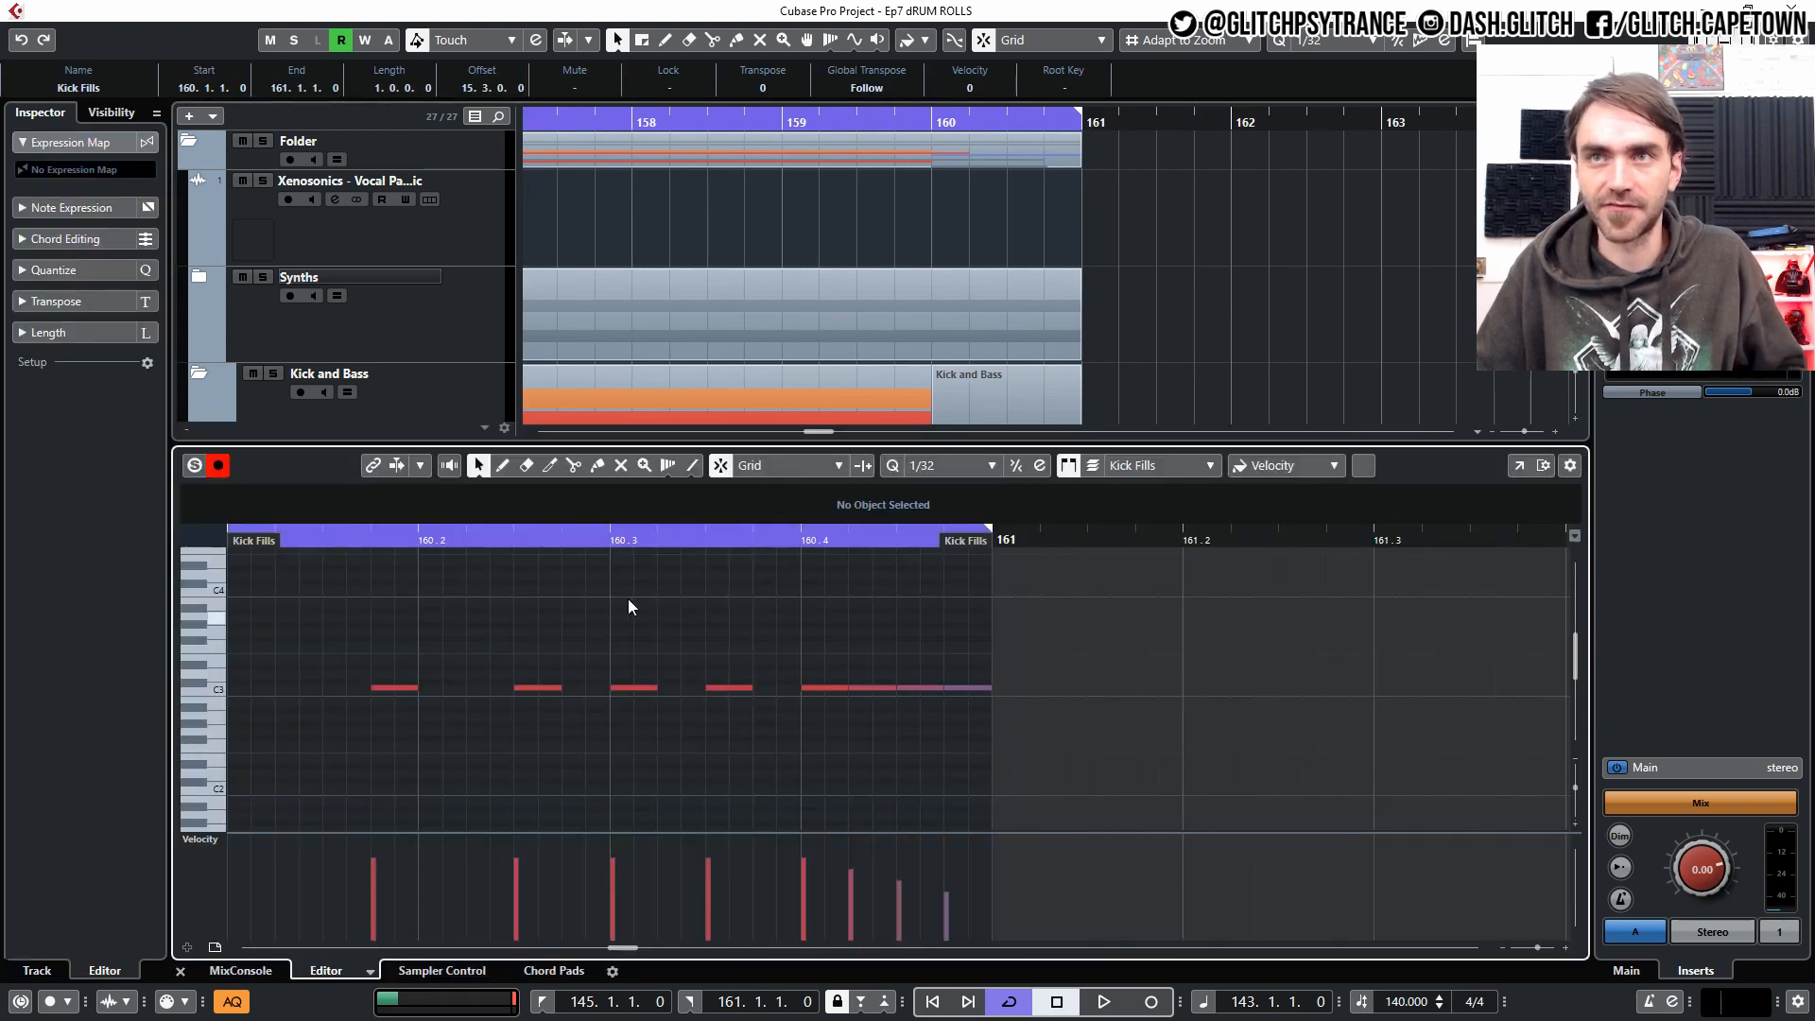
left_click_drag(771, 650, 1070, 768)
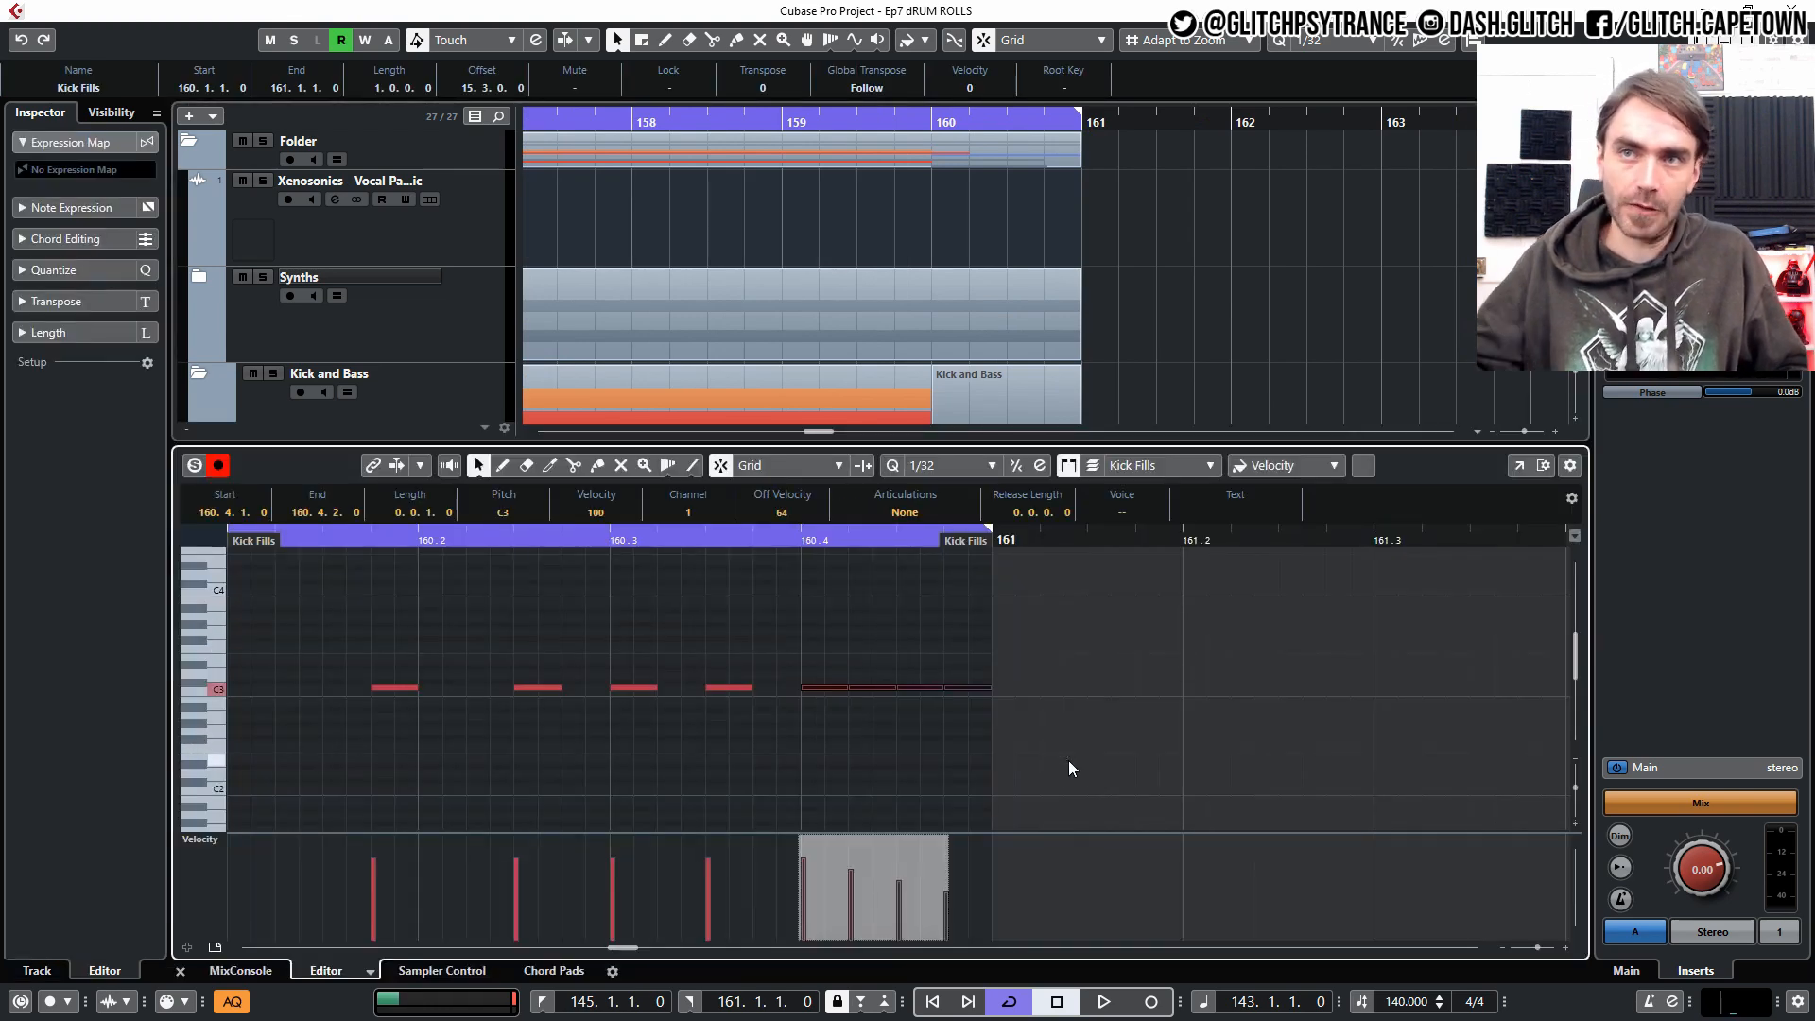
left_click(1068, 760)
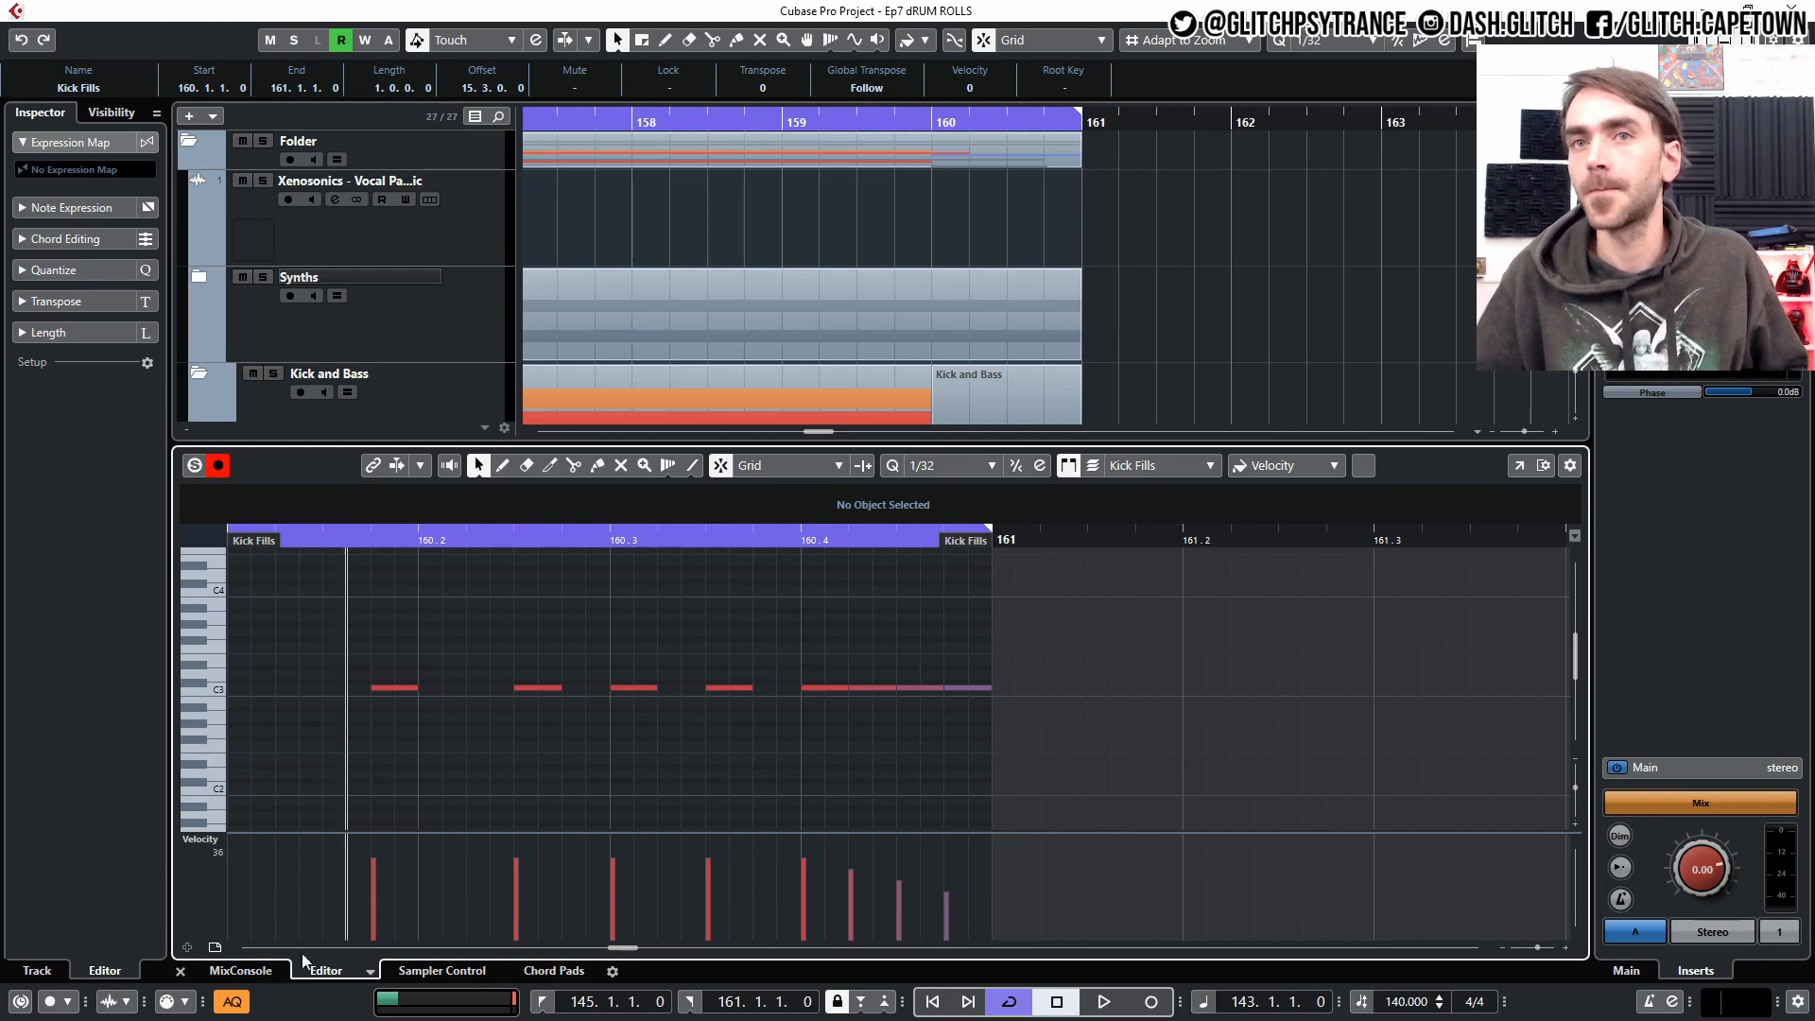